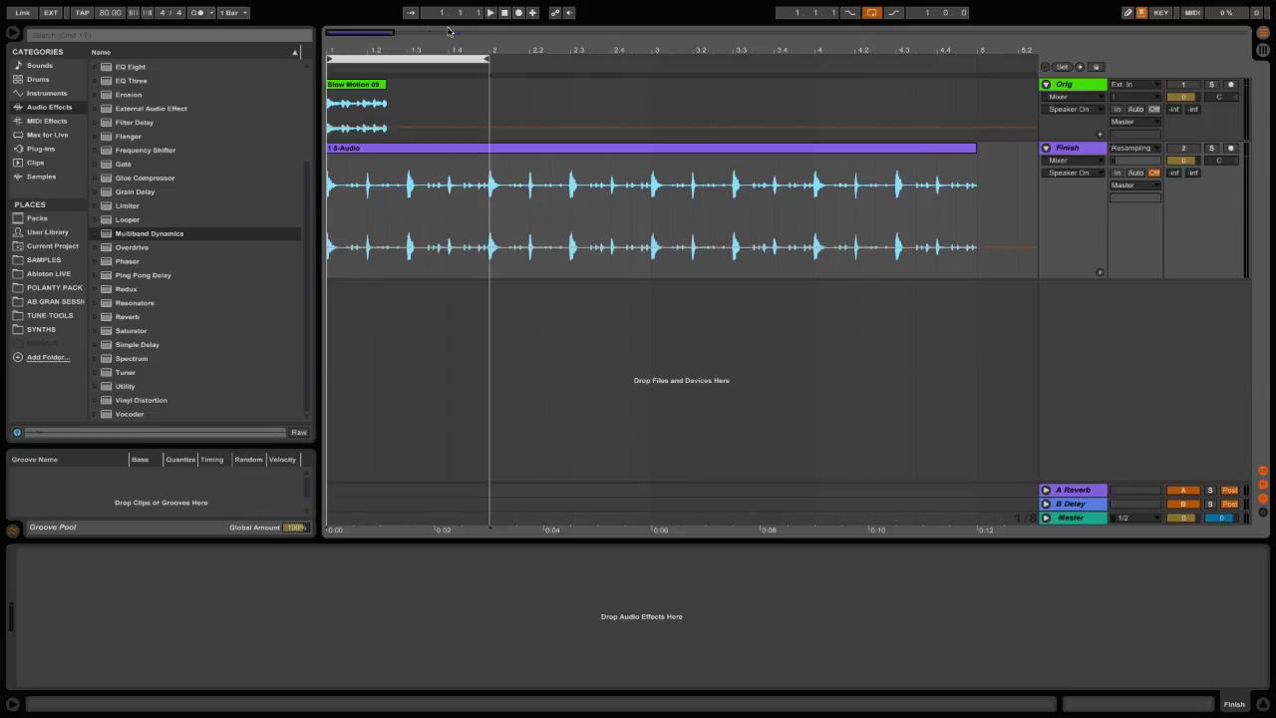
Solo the Orig track and play back its original loop clip from the start.
left_click(380, 95)
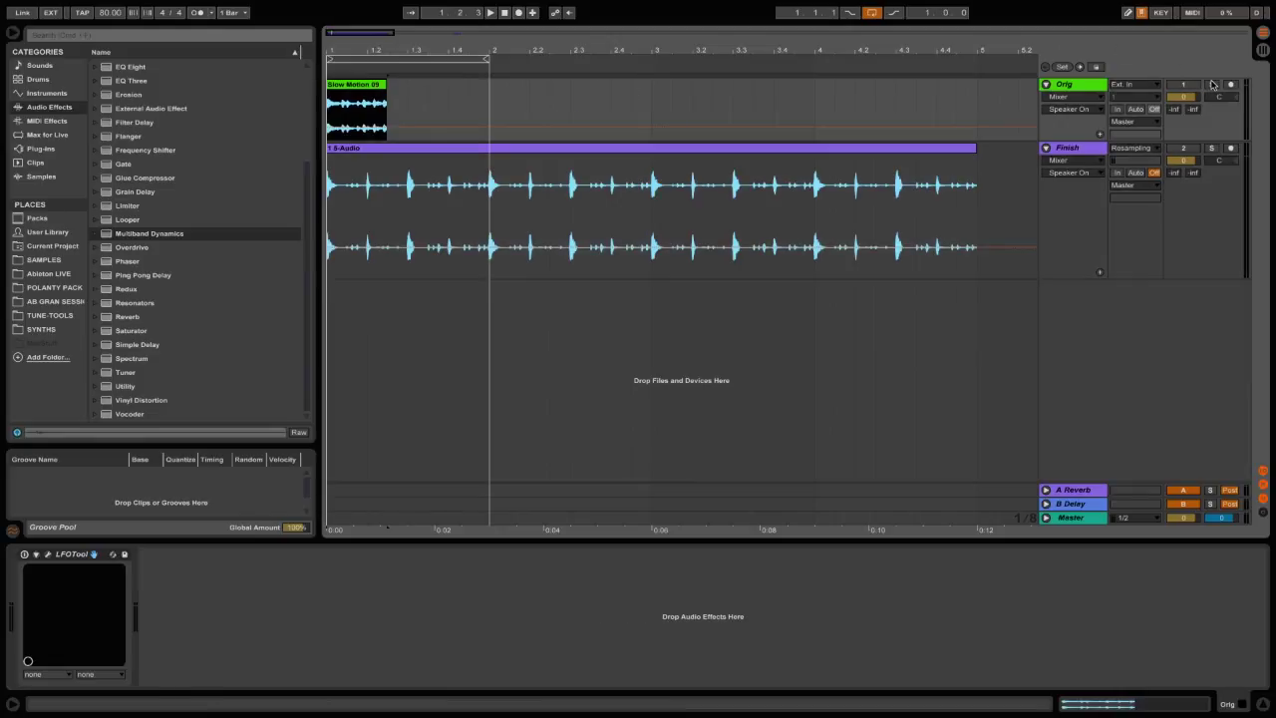
left_click(1212, 85)
key("space")
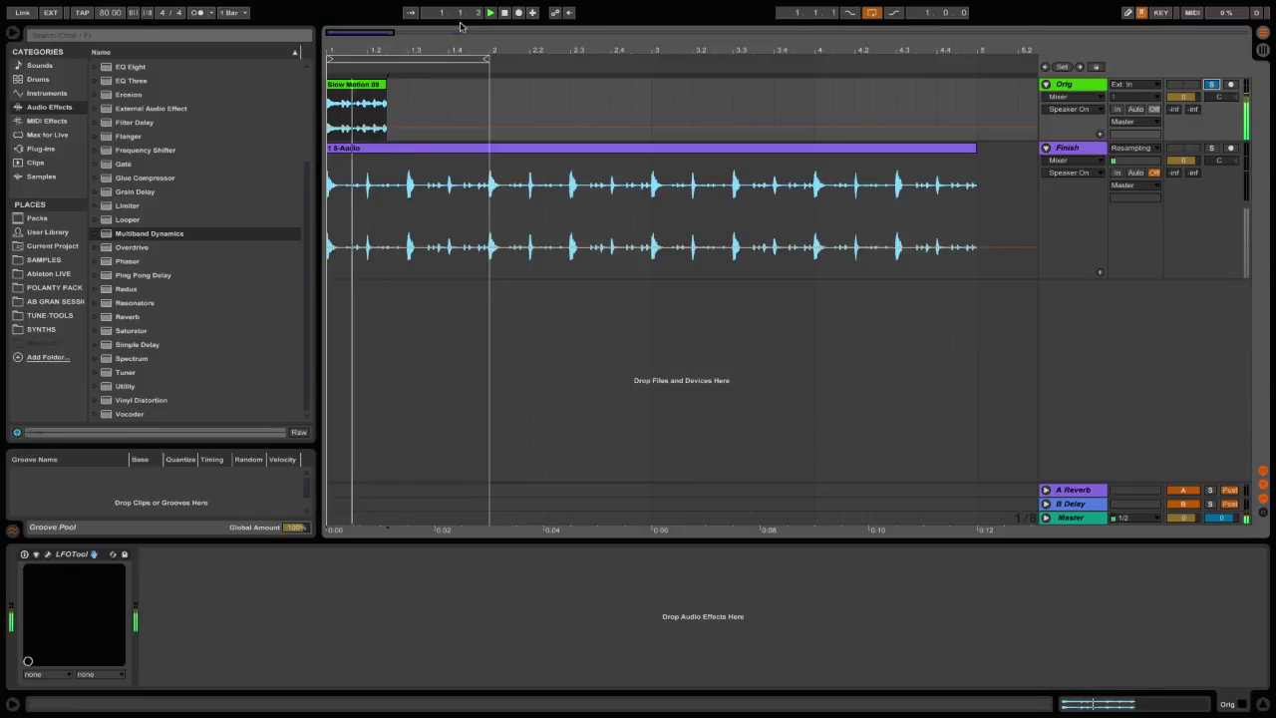
left_click_drag(455, 51, 456, 20)
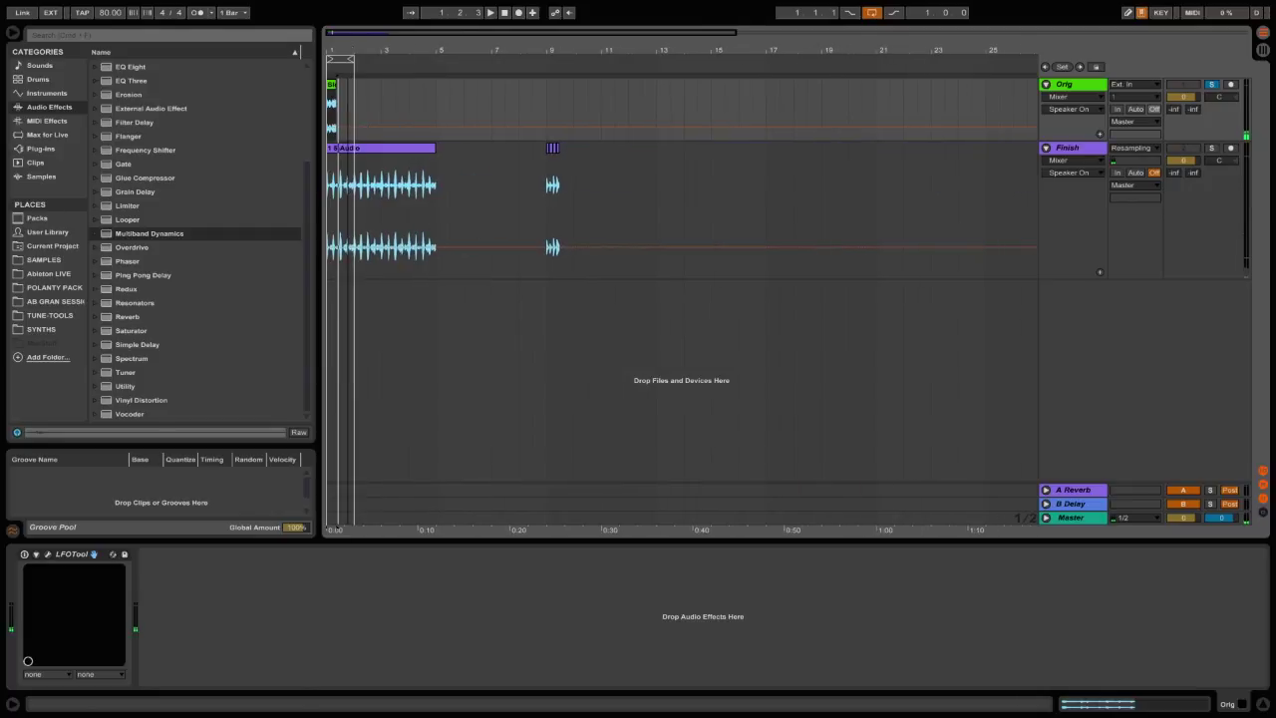
key("space")
Loop the four-bar clip on the Finish track, solo that track and play it back.
left_click(370, 149)
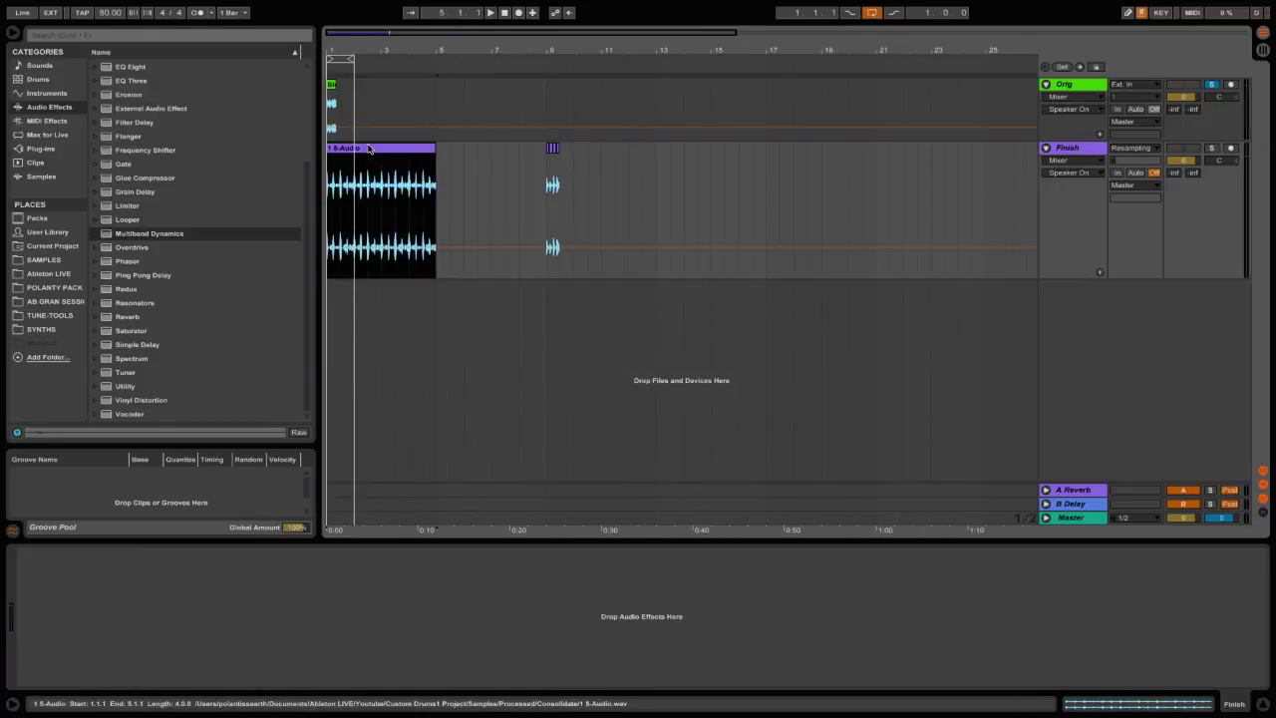
key("ctrl+l")
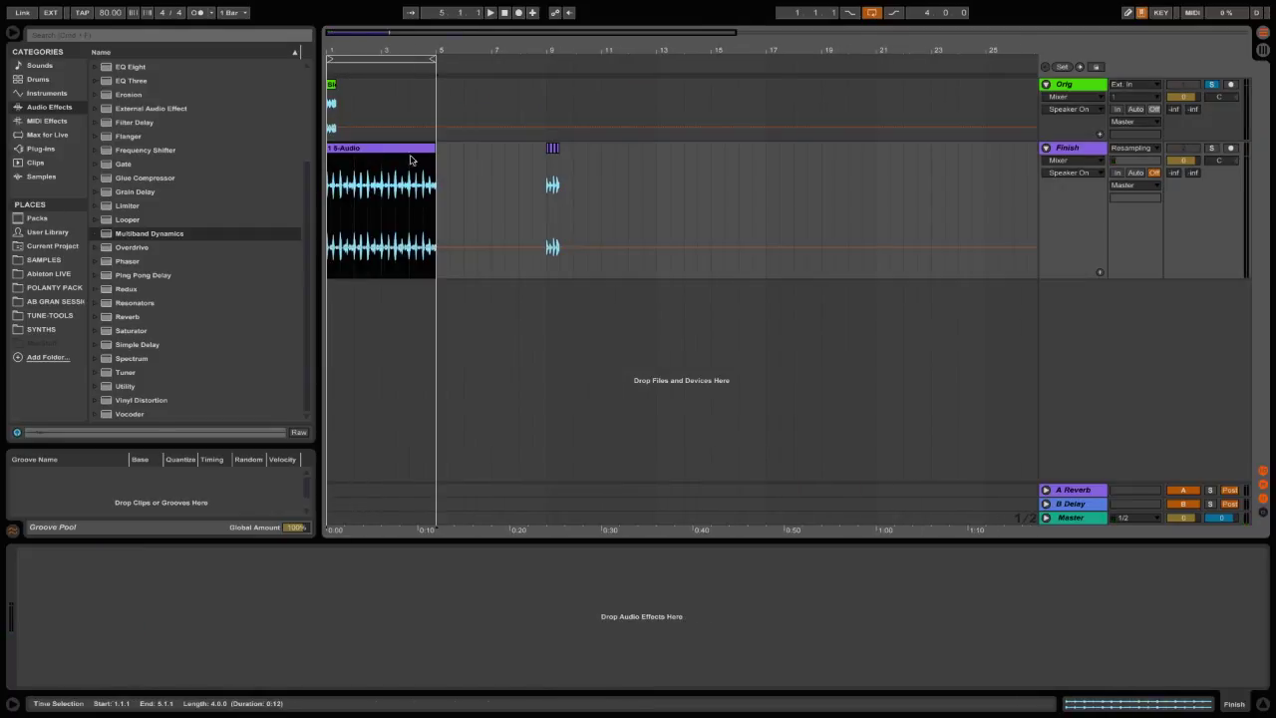
left_click(1211, 148)
key("space")
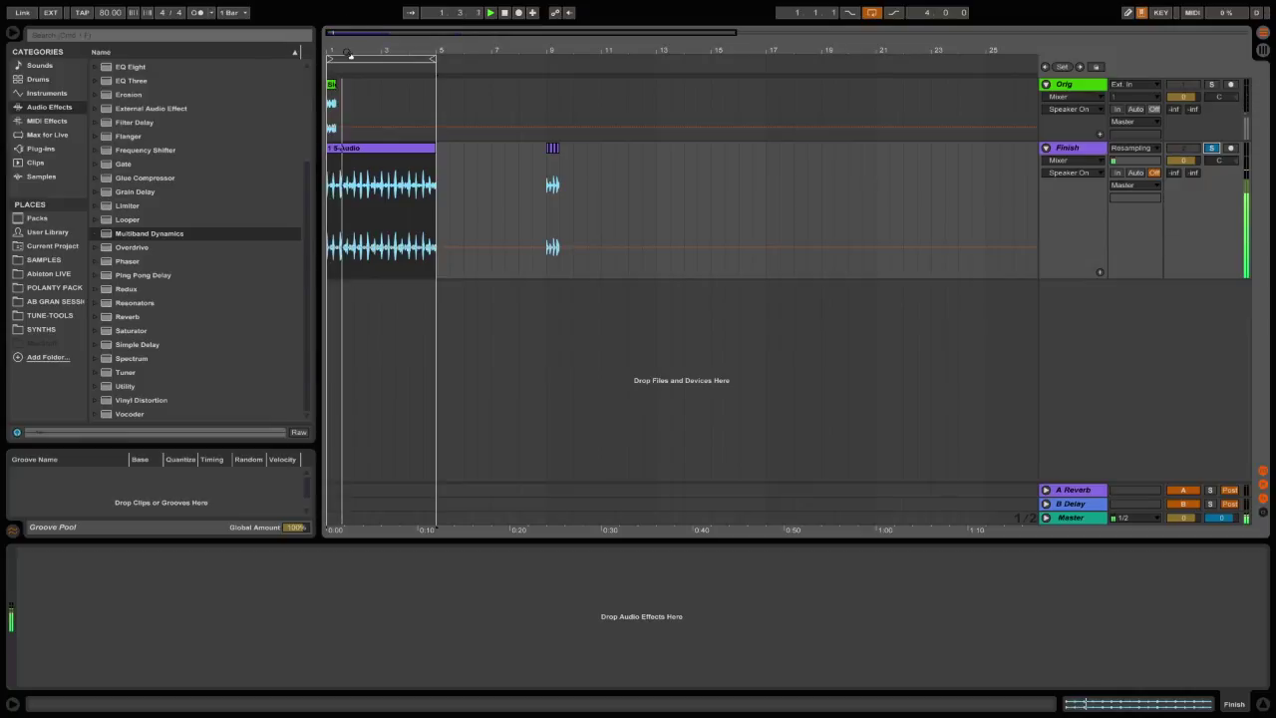
left_click_drag(355, 53, 385, 53)
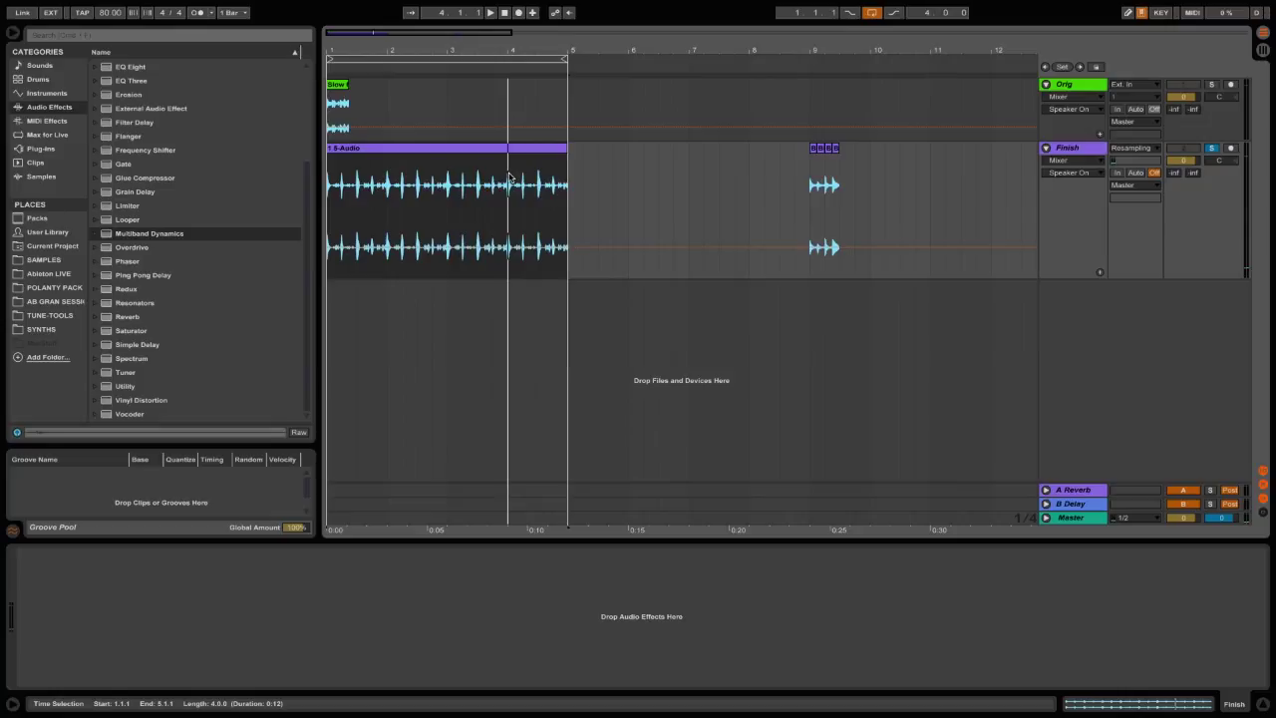
Inspect the four chopped drum hits at bar 9 on the Finish track and play them back.
scroll(508, 177, "right", 3)
left_click(716, 200)
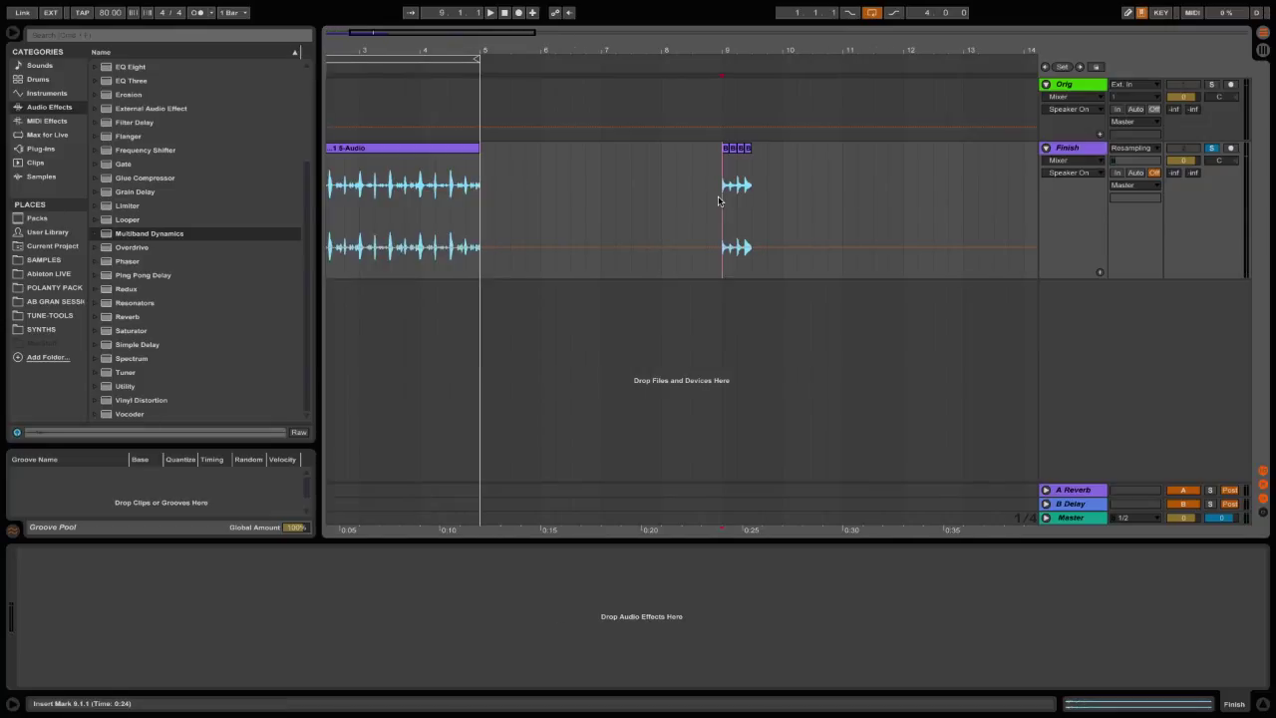
mouse_move(727, 47)
left_mouse_down()
mouse_move(727, 74)
mouse_move(496, 80)
mouse_move(496, 99)
mouse_move(499, 48)
left_mouse_up()
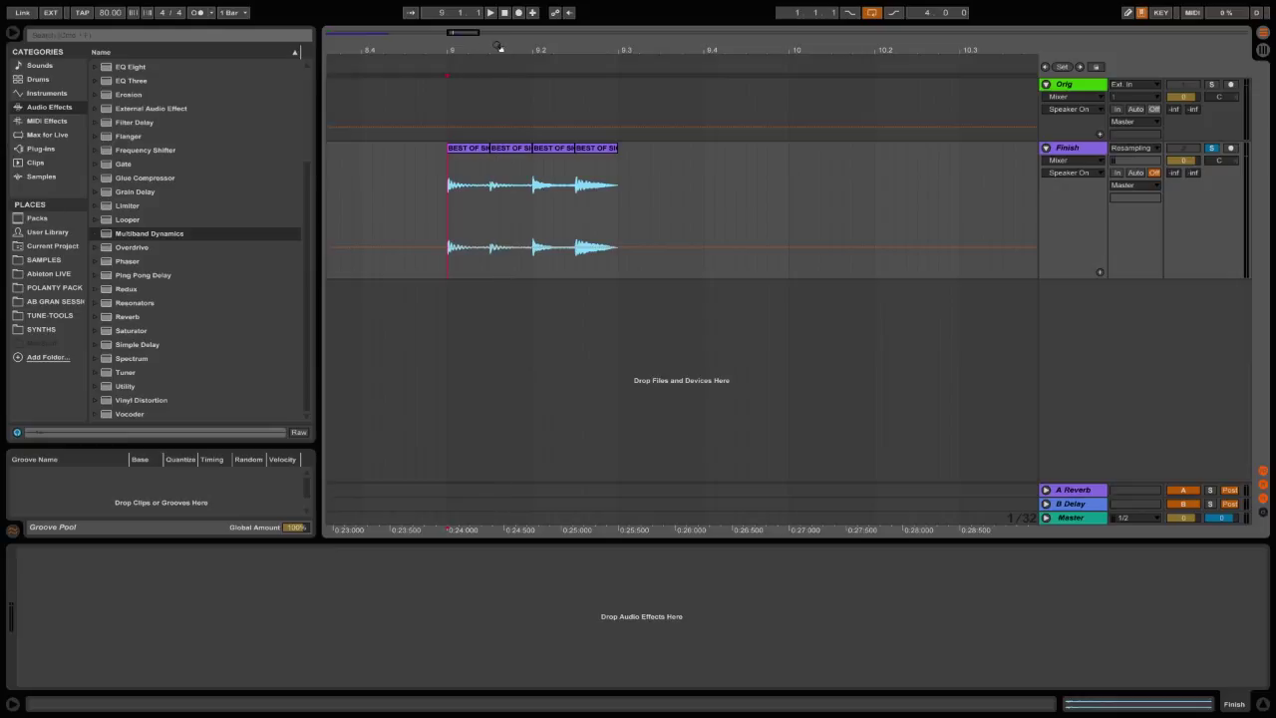
left_click(464, 150)
left_click(495, 149)
left_click(566, 150)
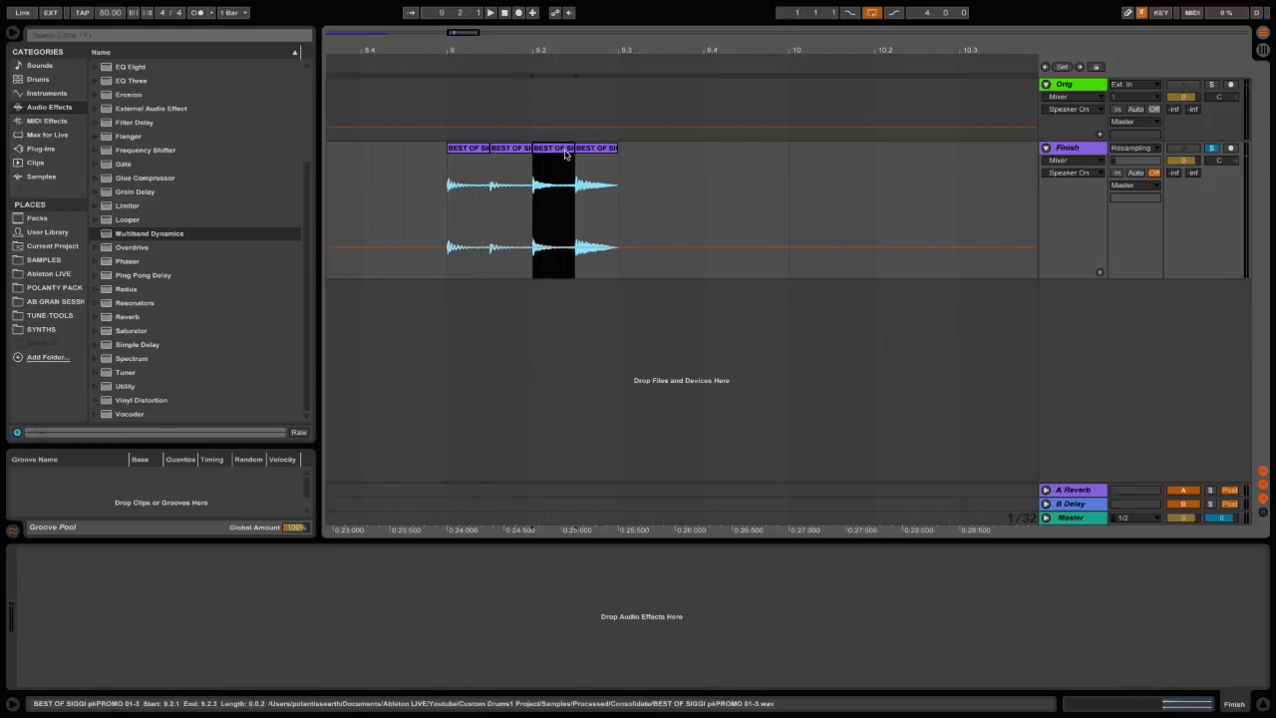
left_click(584, 150)
left_click(455, 149)
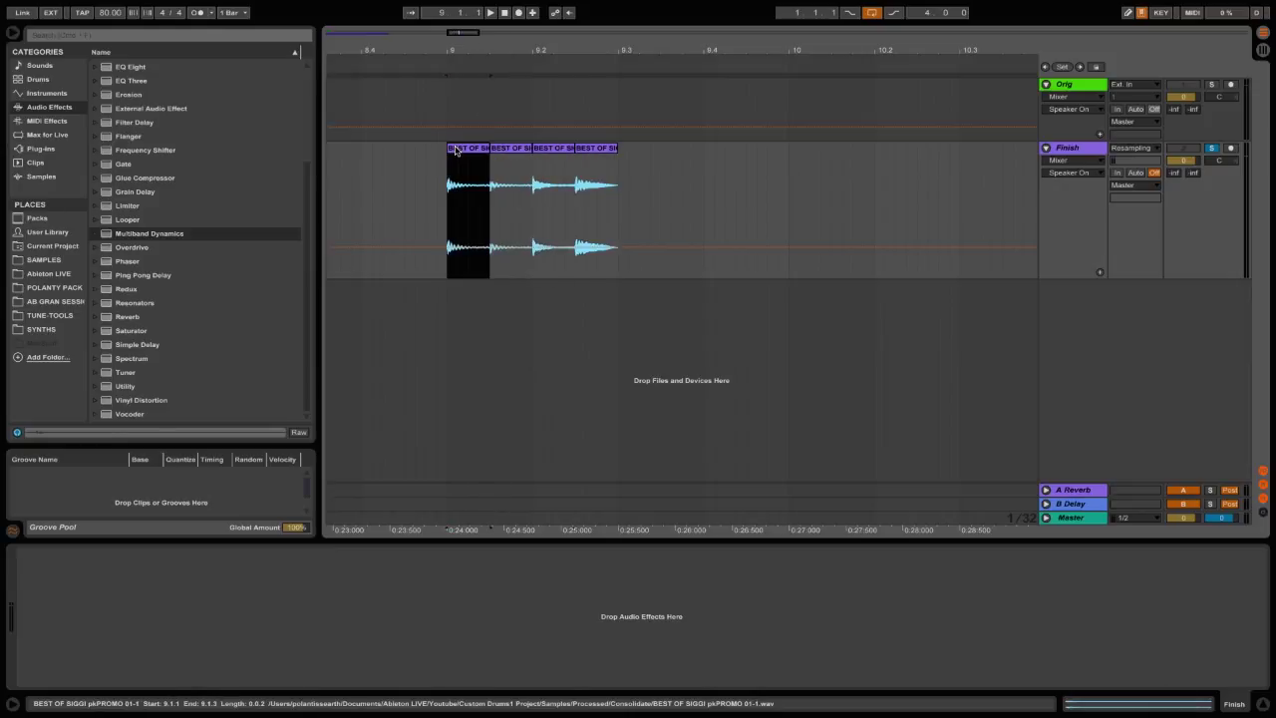
key("space")
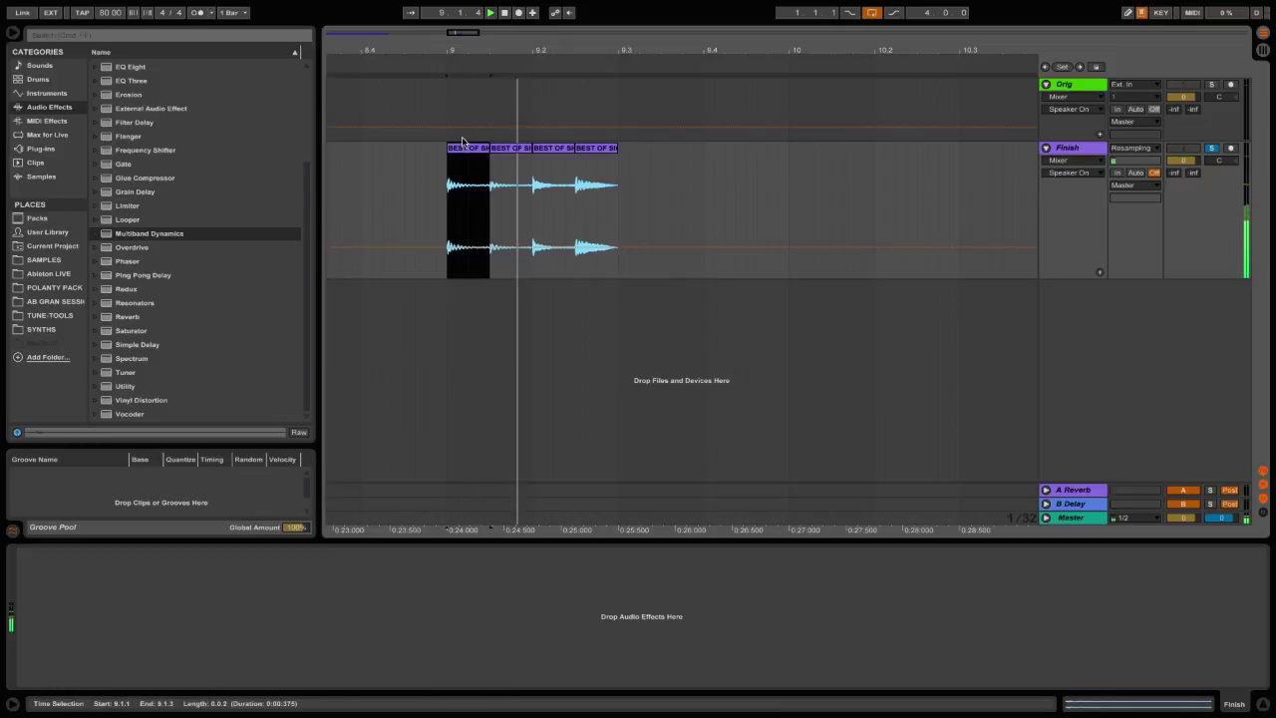
key("space")
key("space")
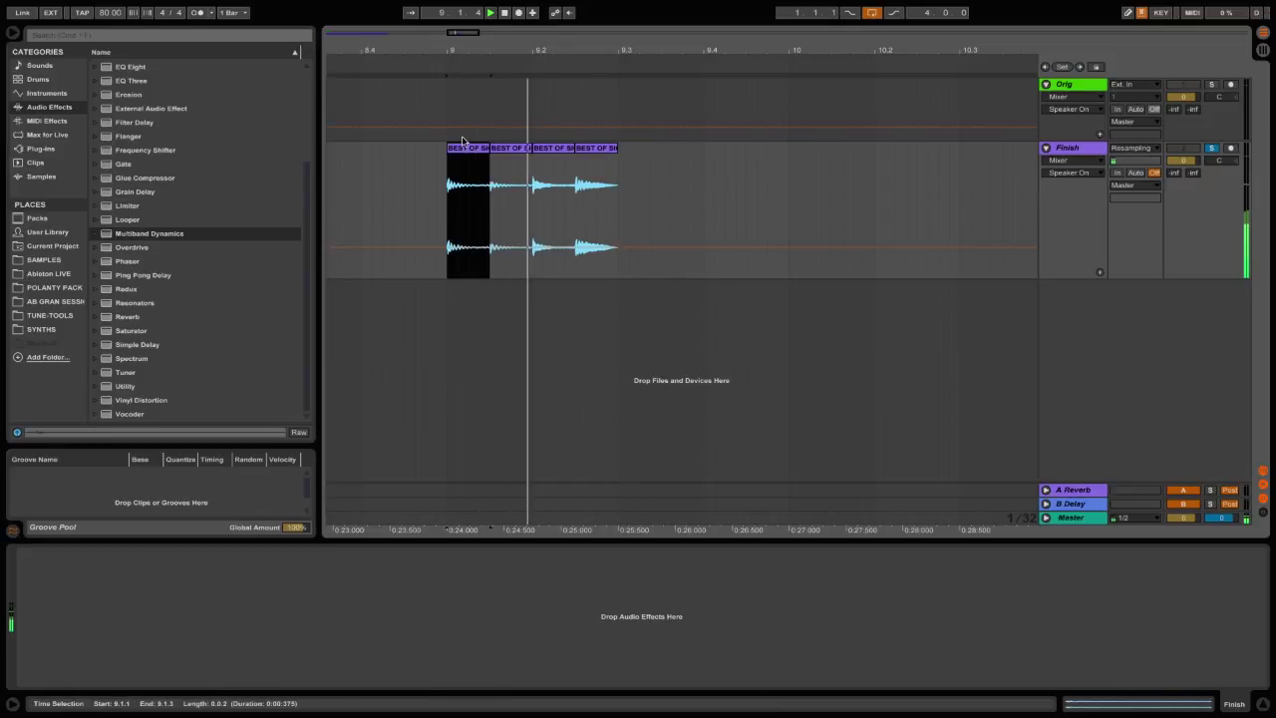
key("space")
Insert a new MIDI track below Finish and load an empty Drum Rack on it.
left_click_drag(480, 46, 480, 24)
key("ctrl+shift+t")
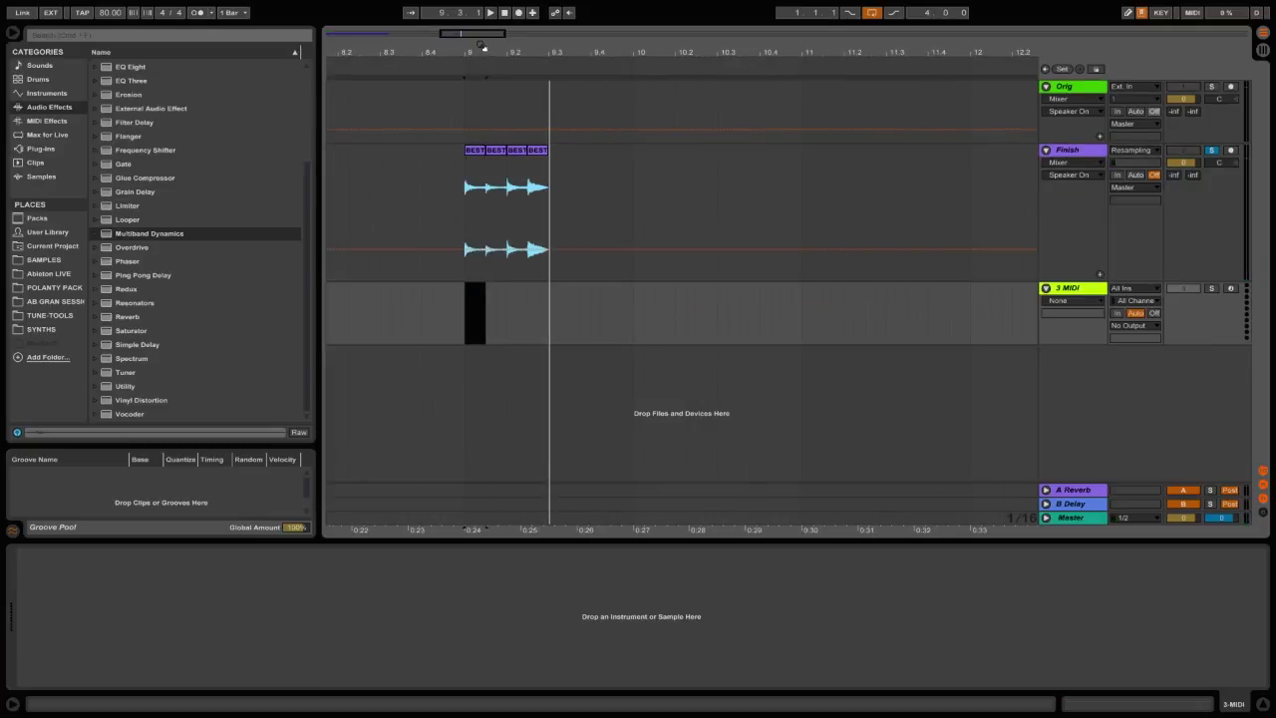
left_click(49, 93)
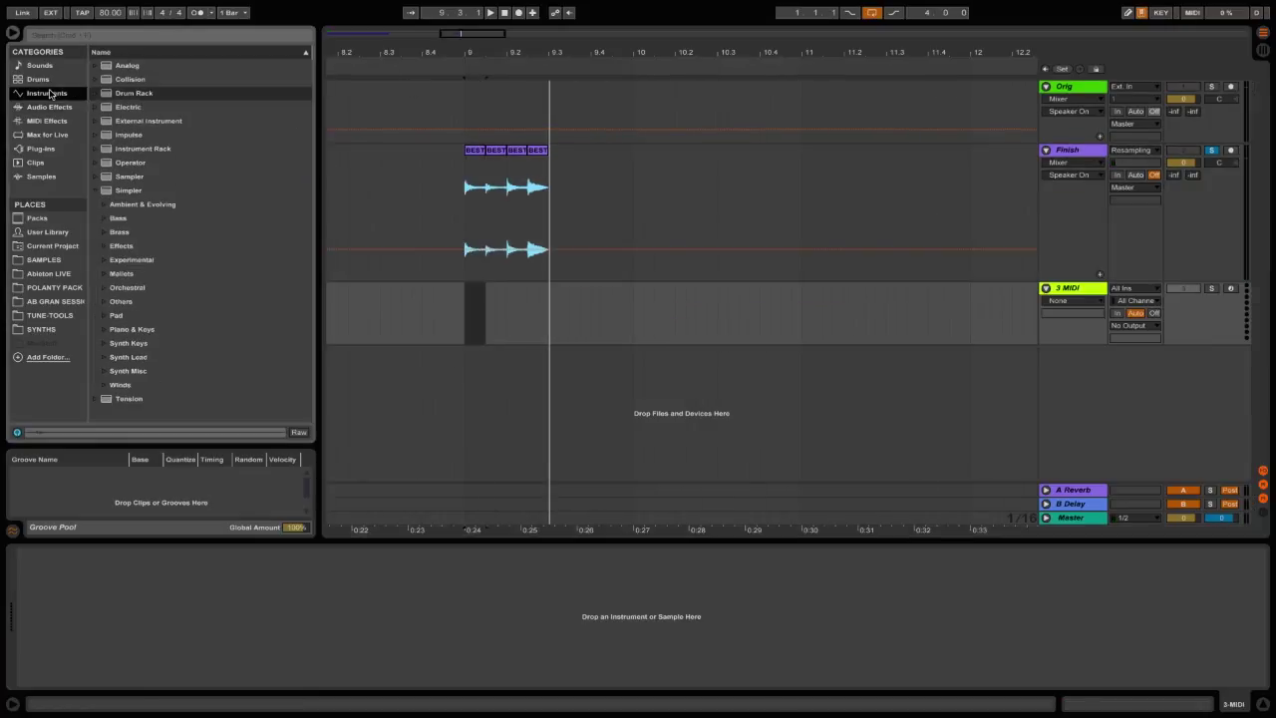
double_click(152, 94)
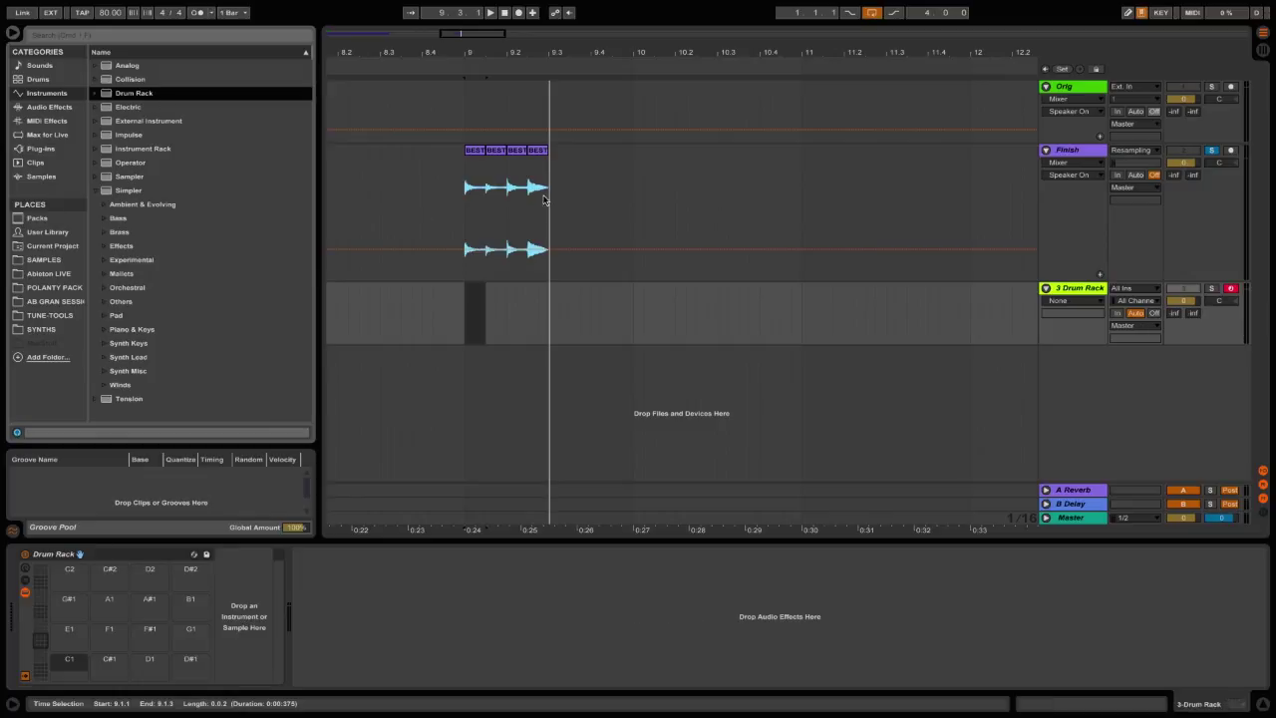
Load the four chopped hits from the Finish track onto Drum Rack pads C1 to D#1.
left_click_drag(543, 199, 471, 167)
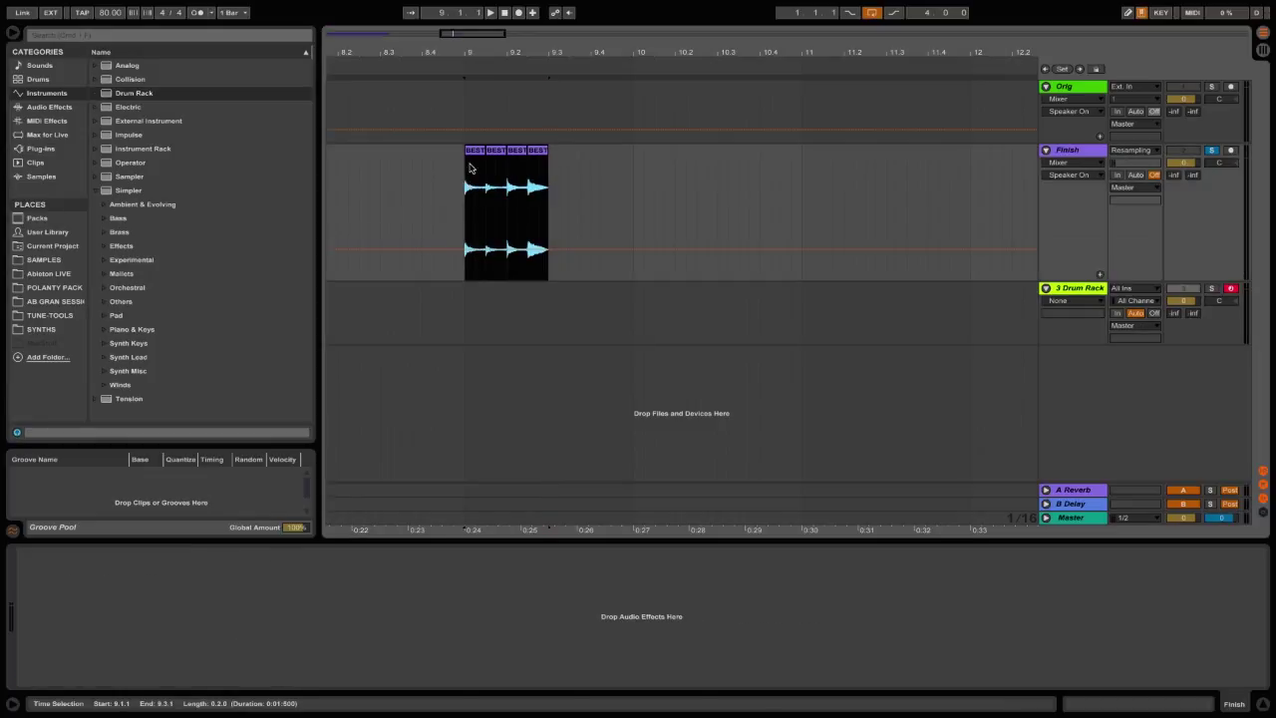
left_click(1075, 289)
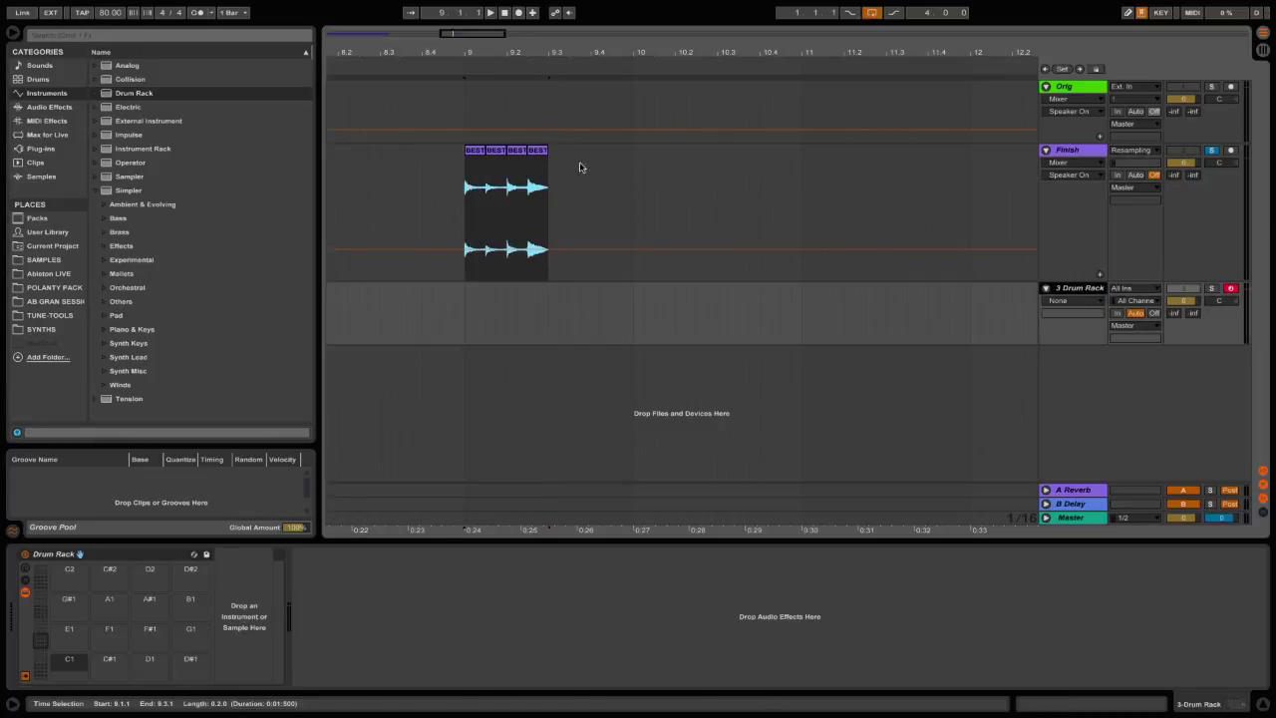
left_click_drag(477, 147, 69, 660)
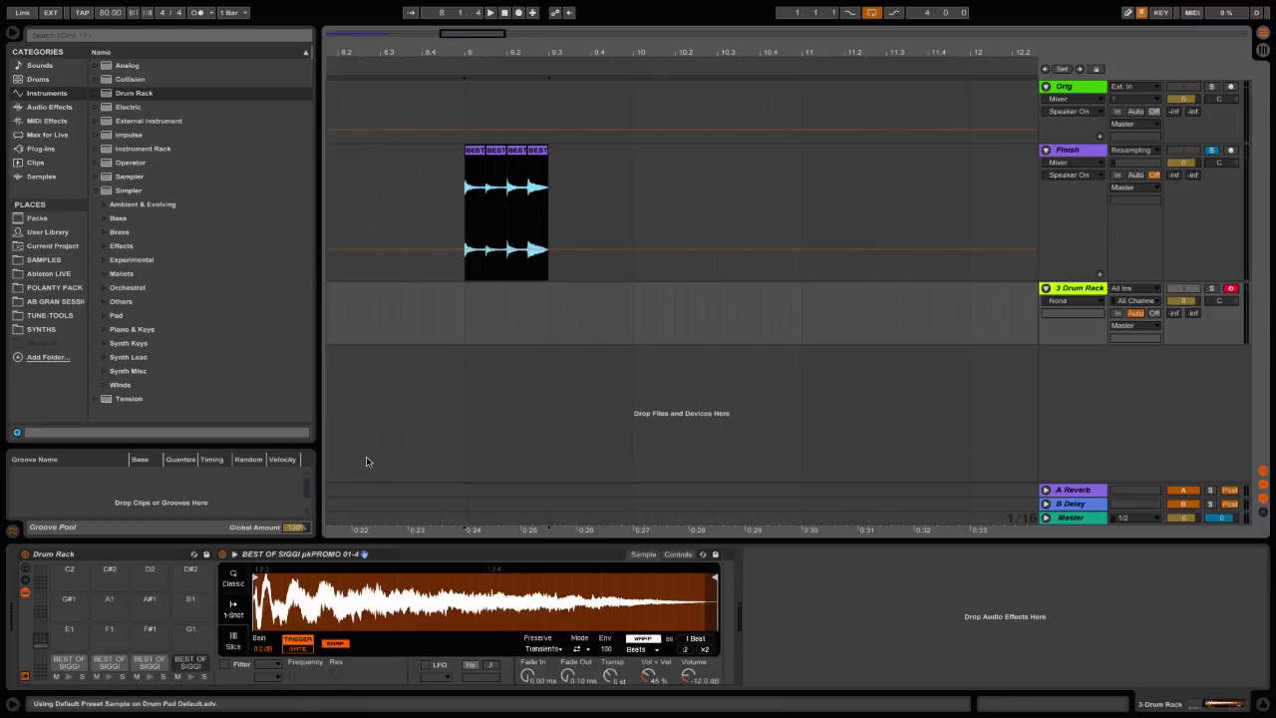
Create a MIDI clip from 9.1.1 to 9.3.1 on the Drum Rack track with one C1 note filling its whole length.
left_click(471, 323)
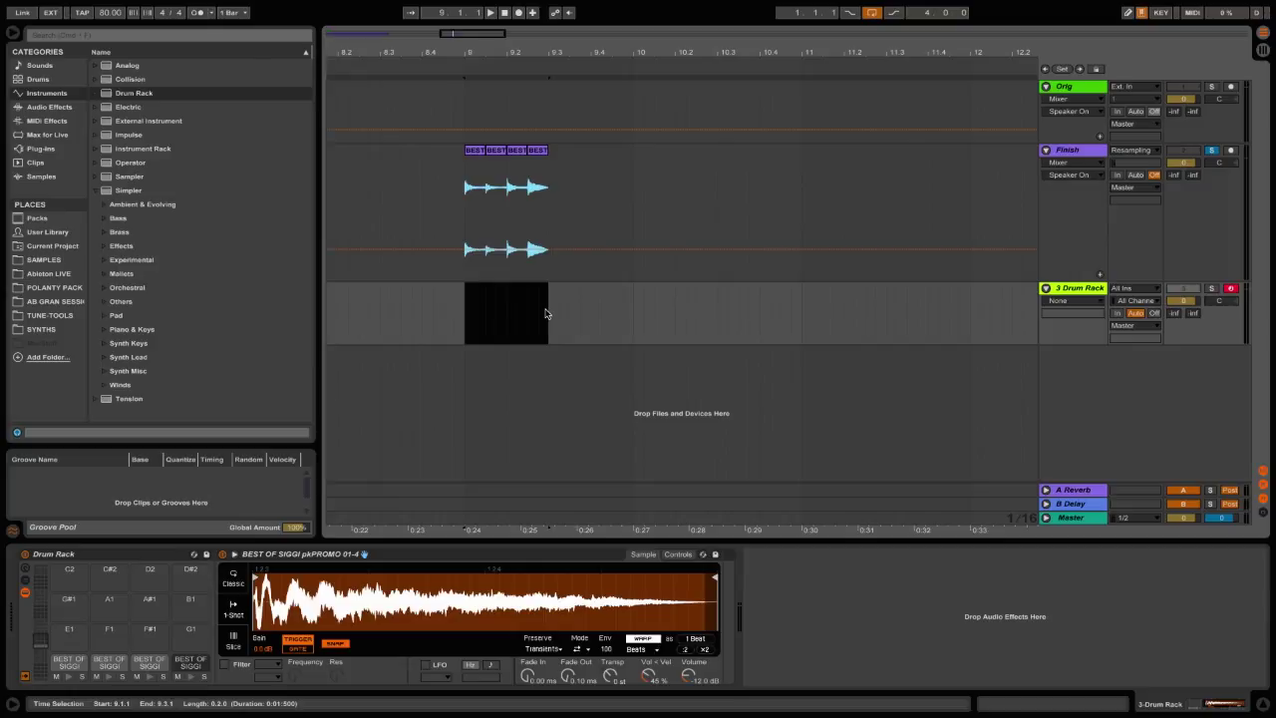
key("ctrl+shift+m")
double_click(525, 290)
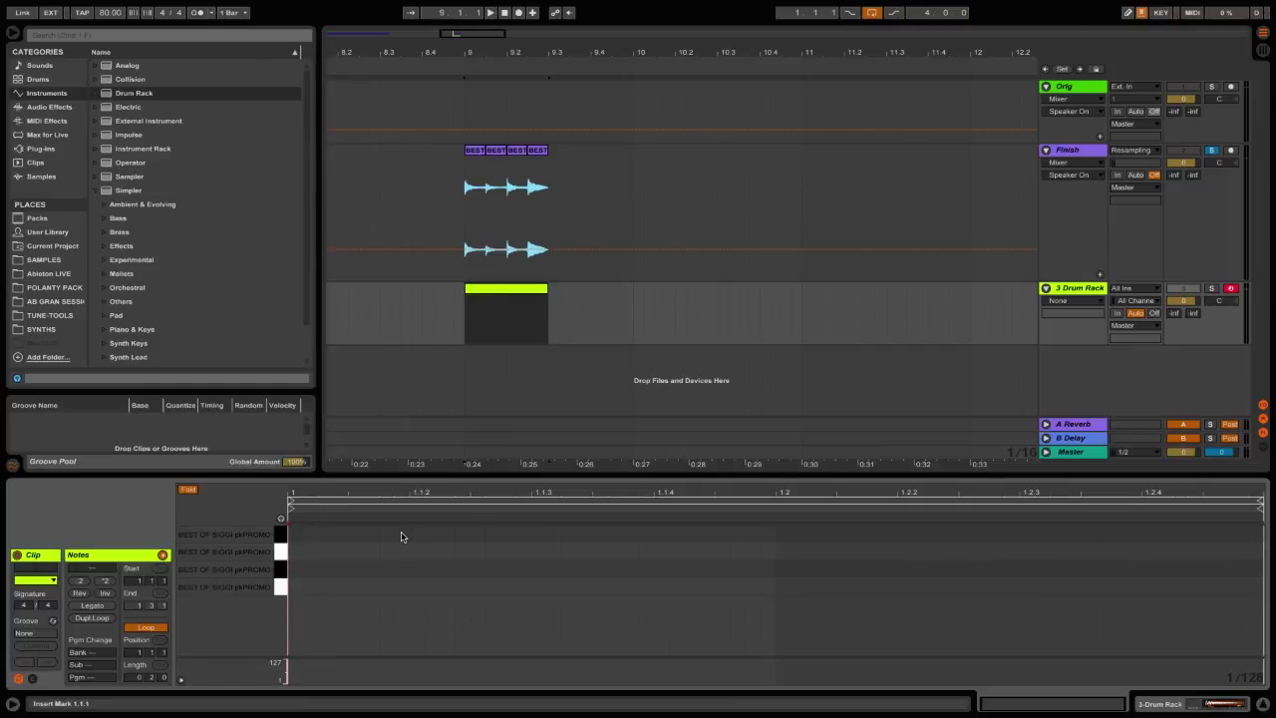
double_click(292, 587)
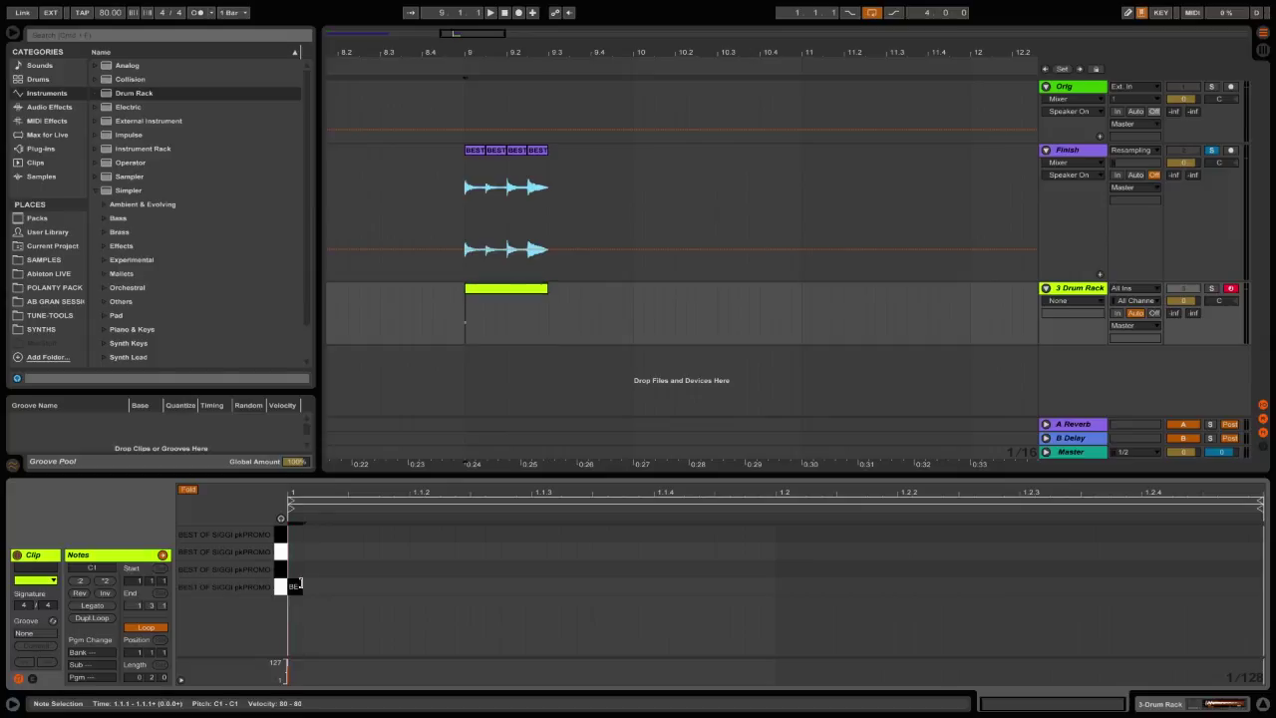
left_click_drag(299, 584, 1144, 596)
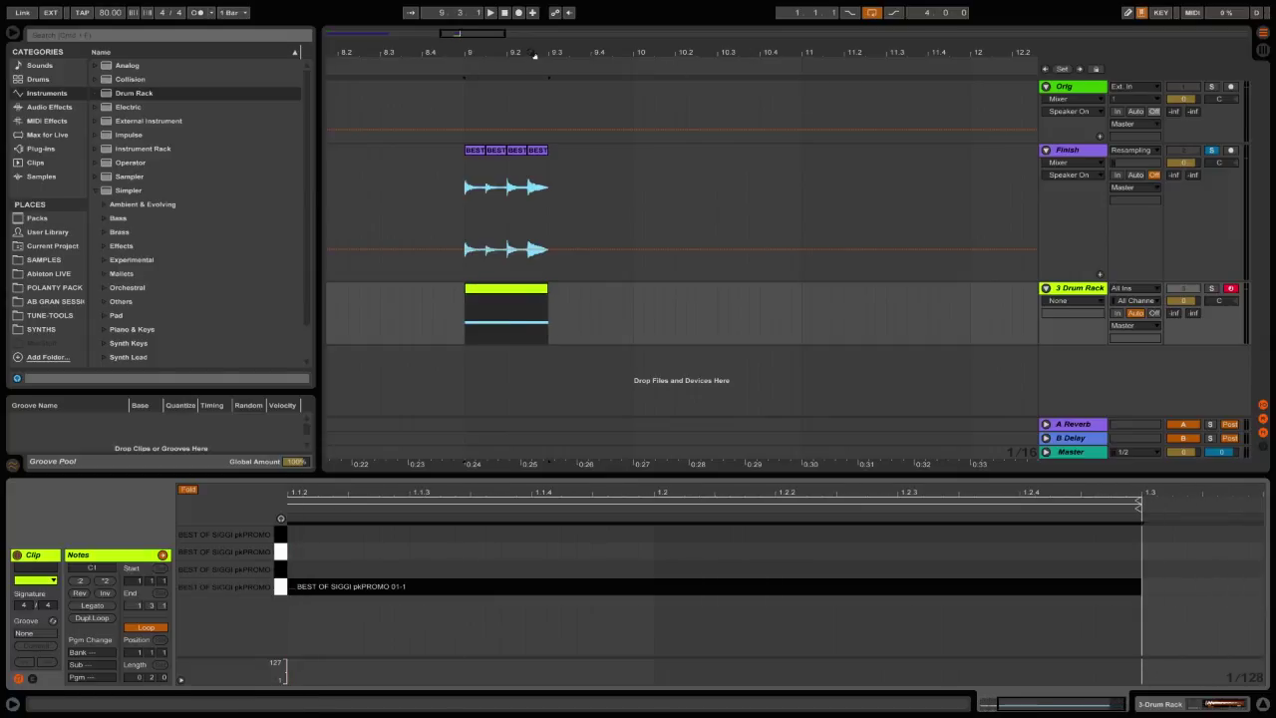
Duplicate the MIDI clip three times and consolidate the four clips into one spanning bars 9 to 11.
left_click_drag(533, 56, 532, 37)
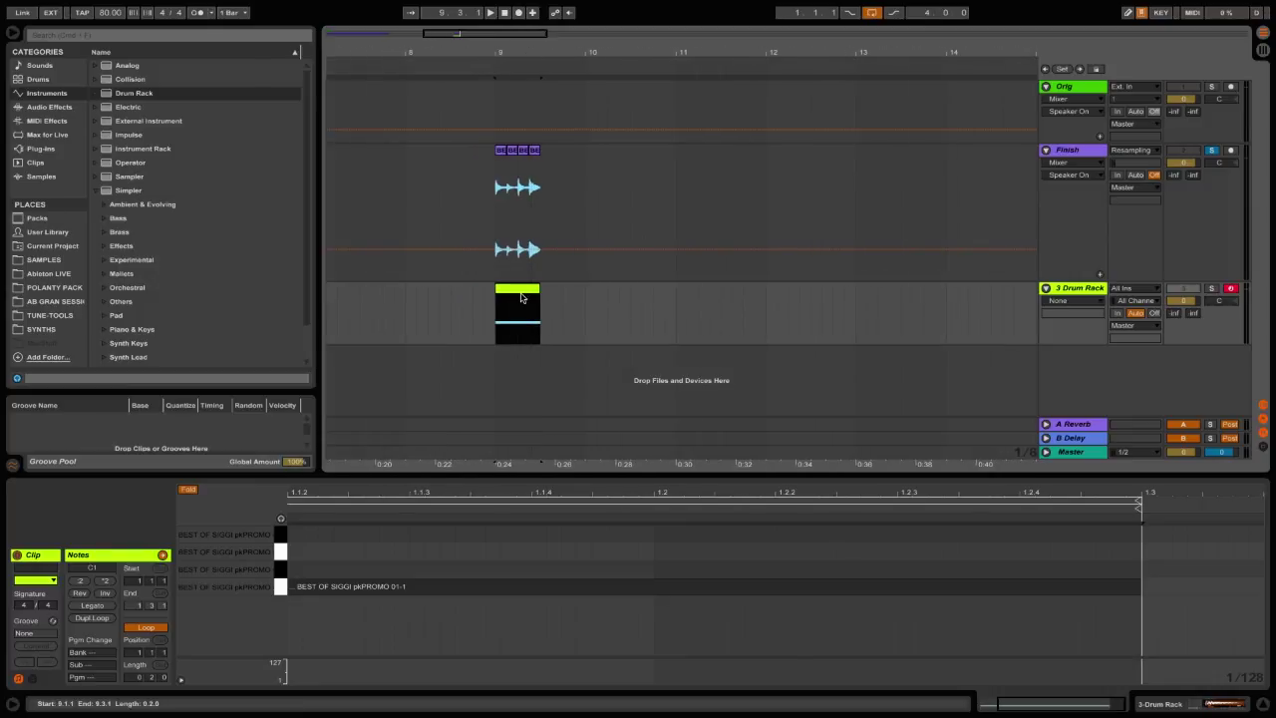
left_click(524, 292)
key("ctrl+d")
key("ctrl+d")
key("ctrl+d")
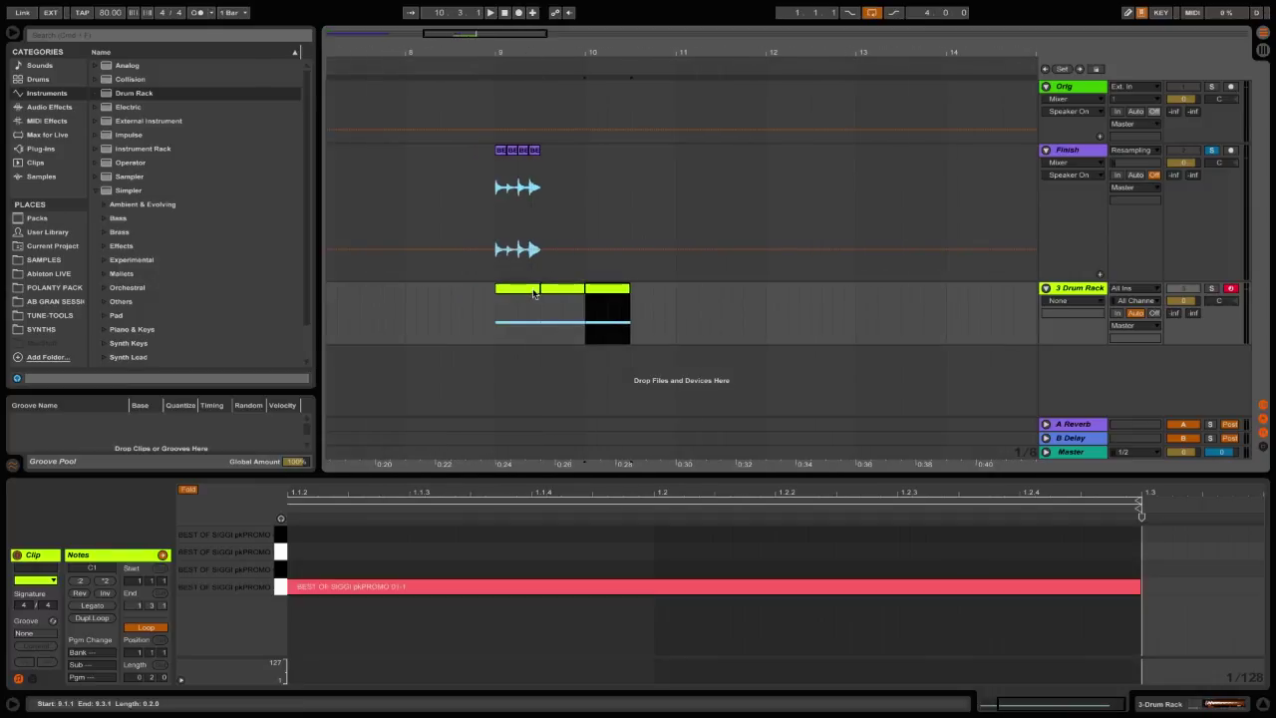
left_click_drag(681, 300, 498, 299)
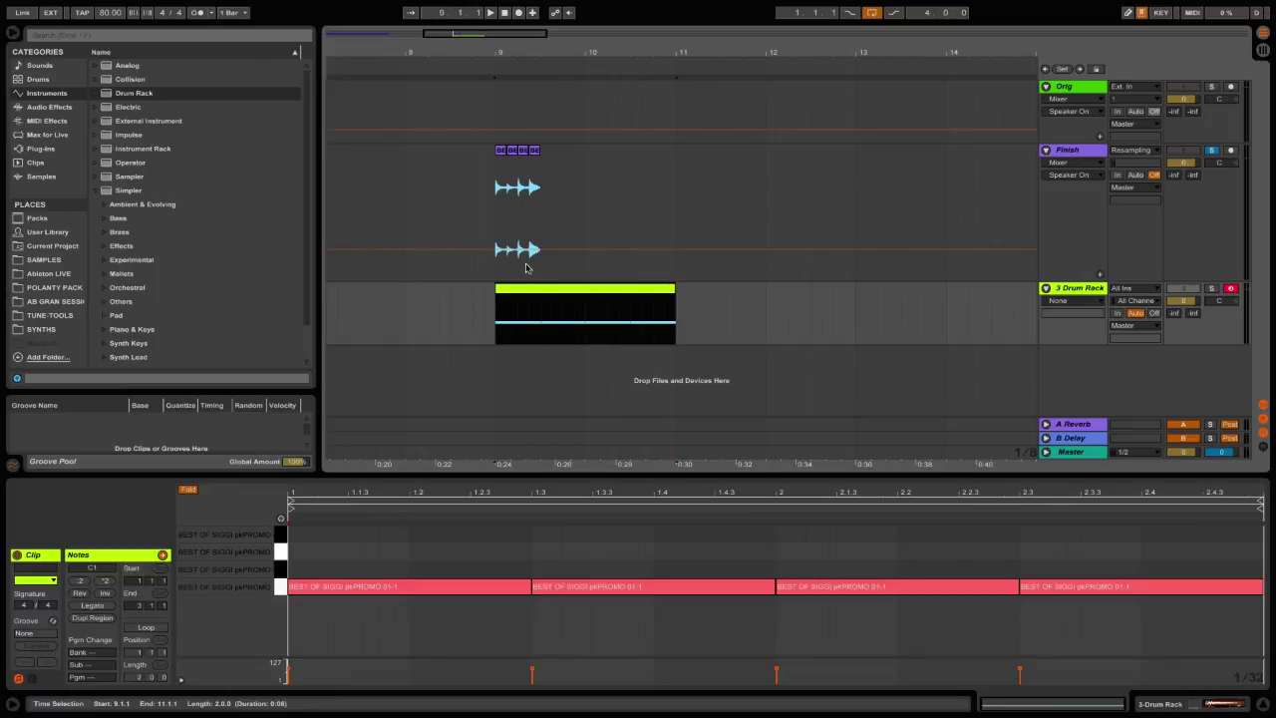
Transpose the second note to C#1, the third to D1 and the fourth to D#1 so each one triggers a different pad.
left_click(588, 598)
left_click(715, 592)
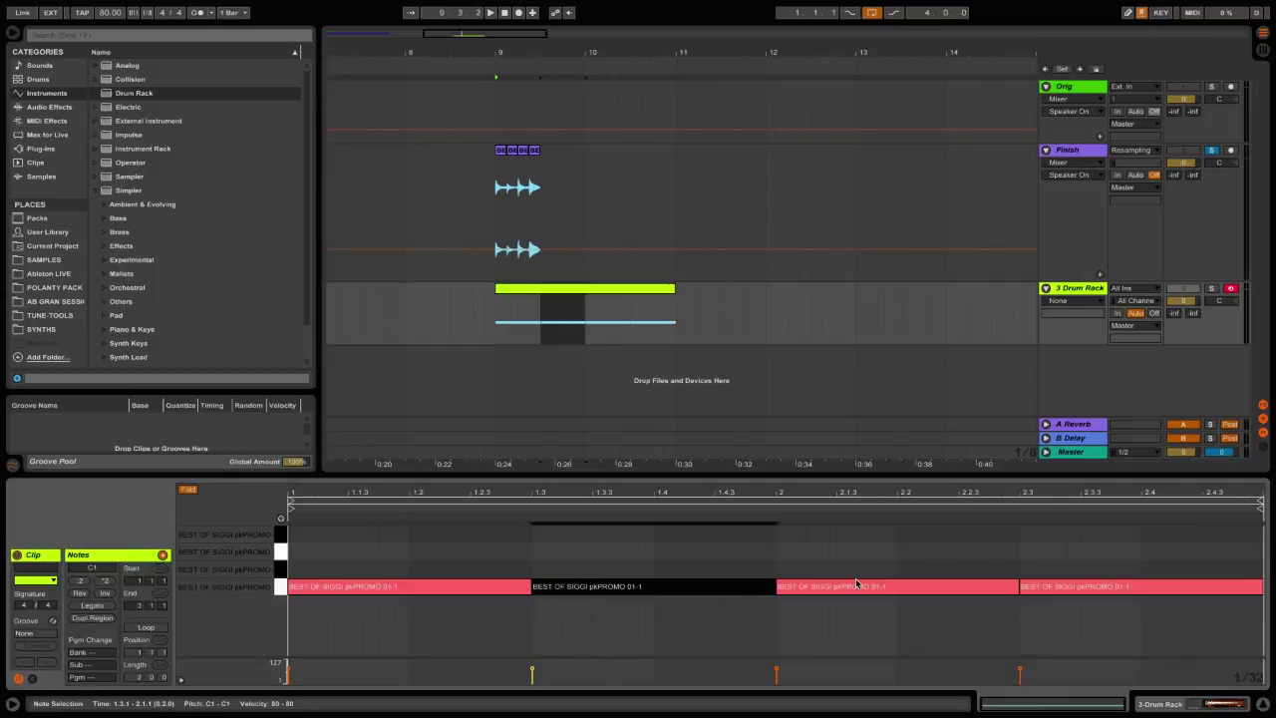
key("Up")
left_click_drag(881, 624, 865, 590)
key("Up")
key("Up")
key("Up")
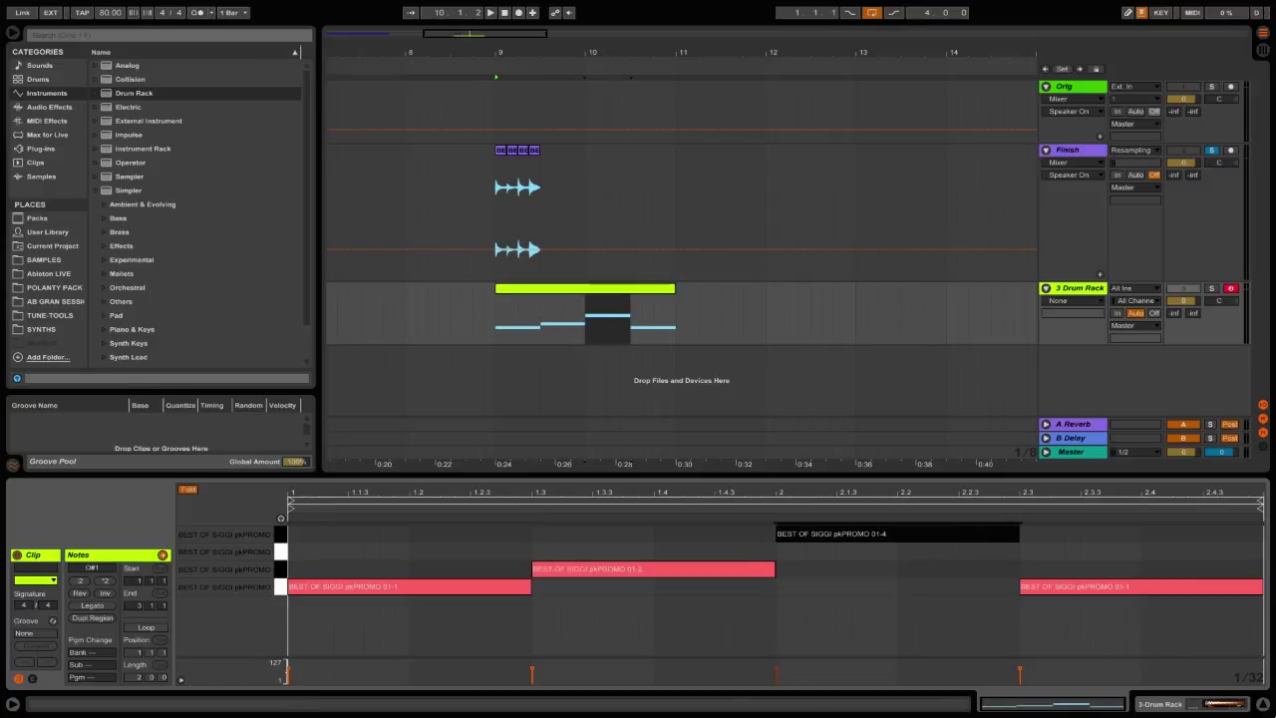
key("Down")
left_click_drag(1111, 528, 1254, 653)
key("Up")
key("Up")
key("Up")
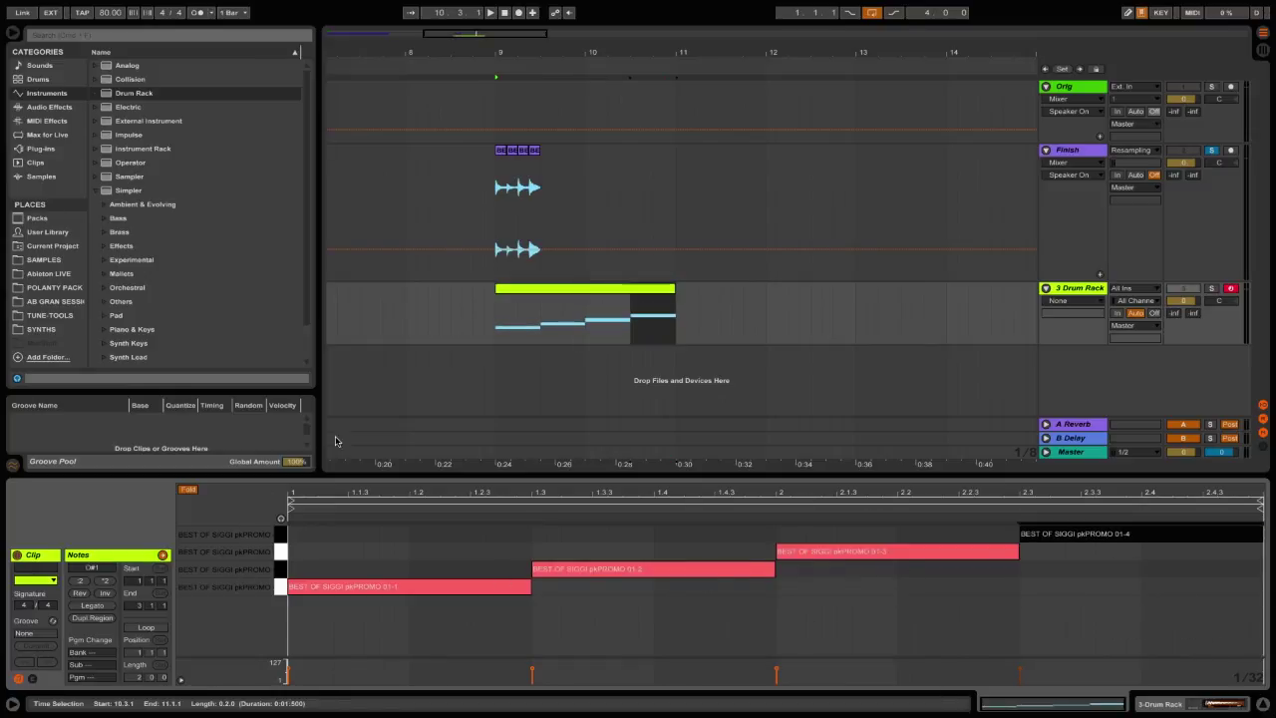
Solo the Drum Rack track, loop 9.1.1 to 9.3.1 around the first note and start playback.
left_click(1211, 288)
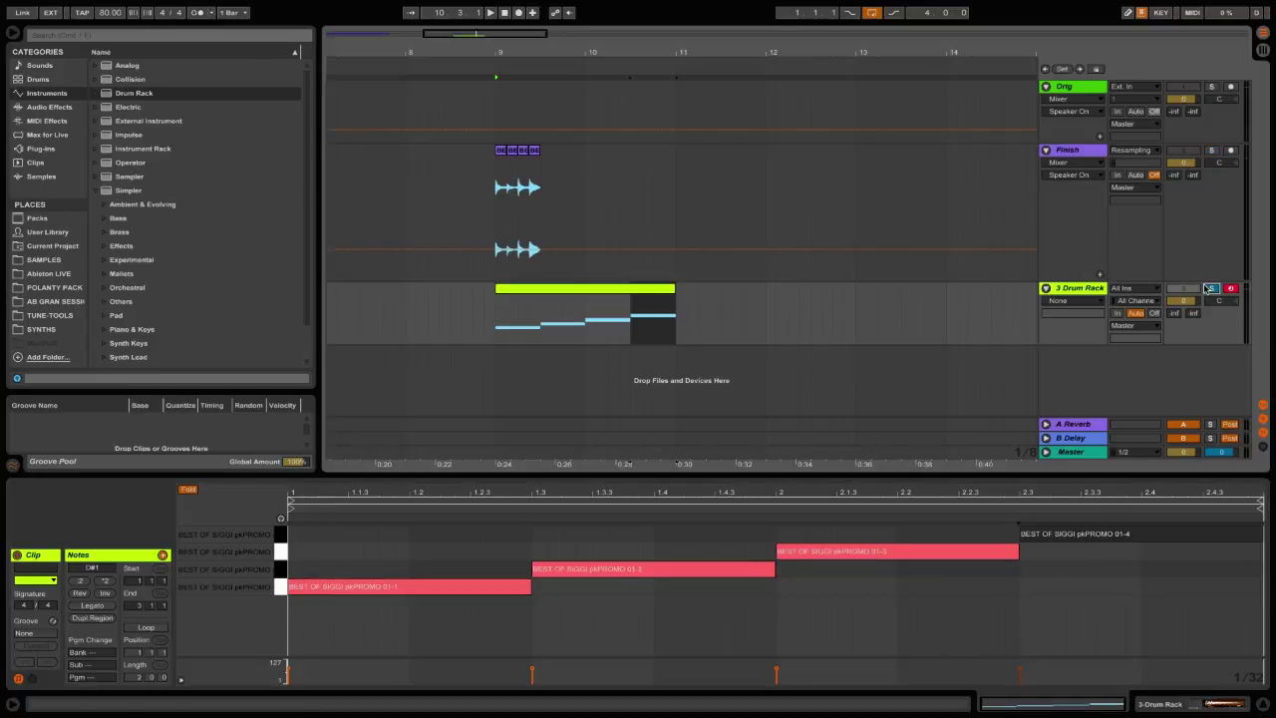
left_click_drag(544, 319, 492, 312)
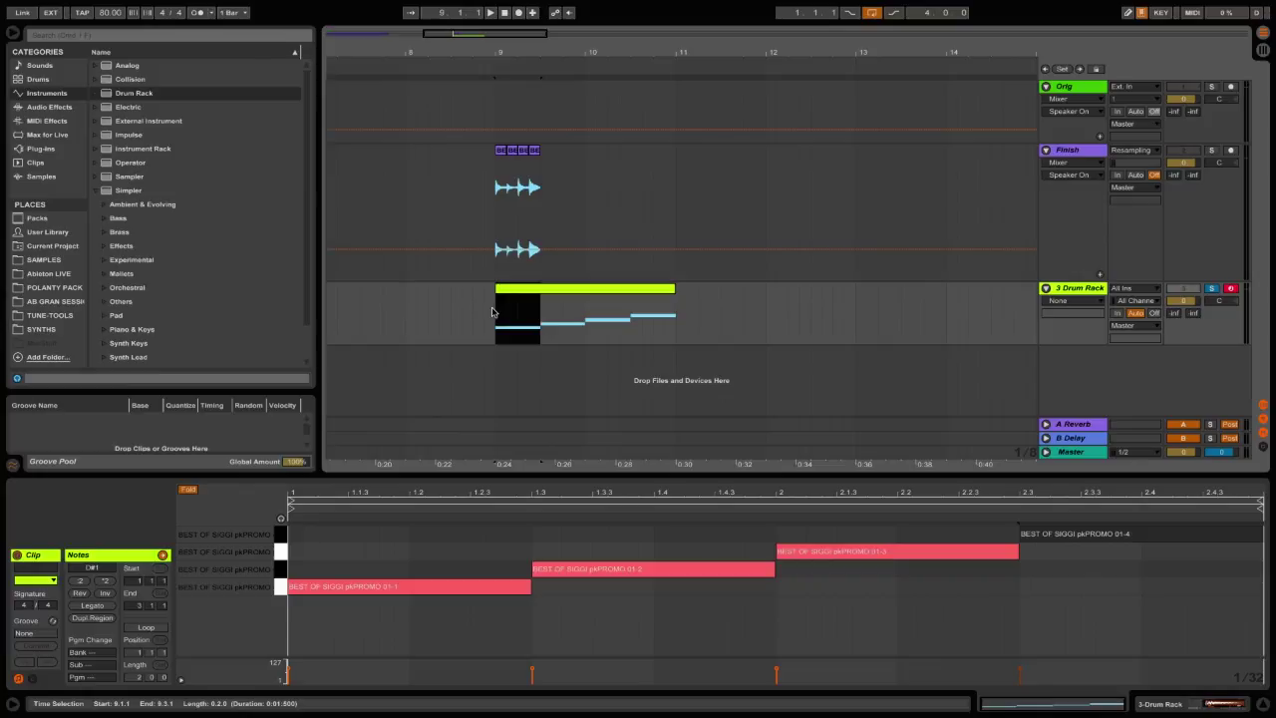
key("ctrl+l")
key("space")
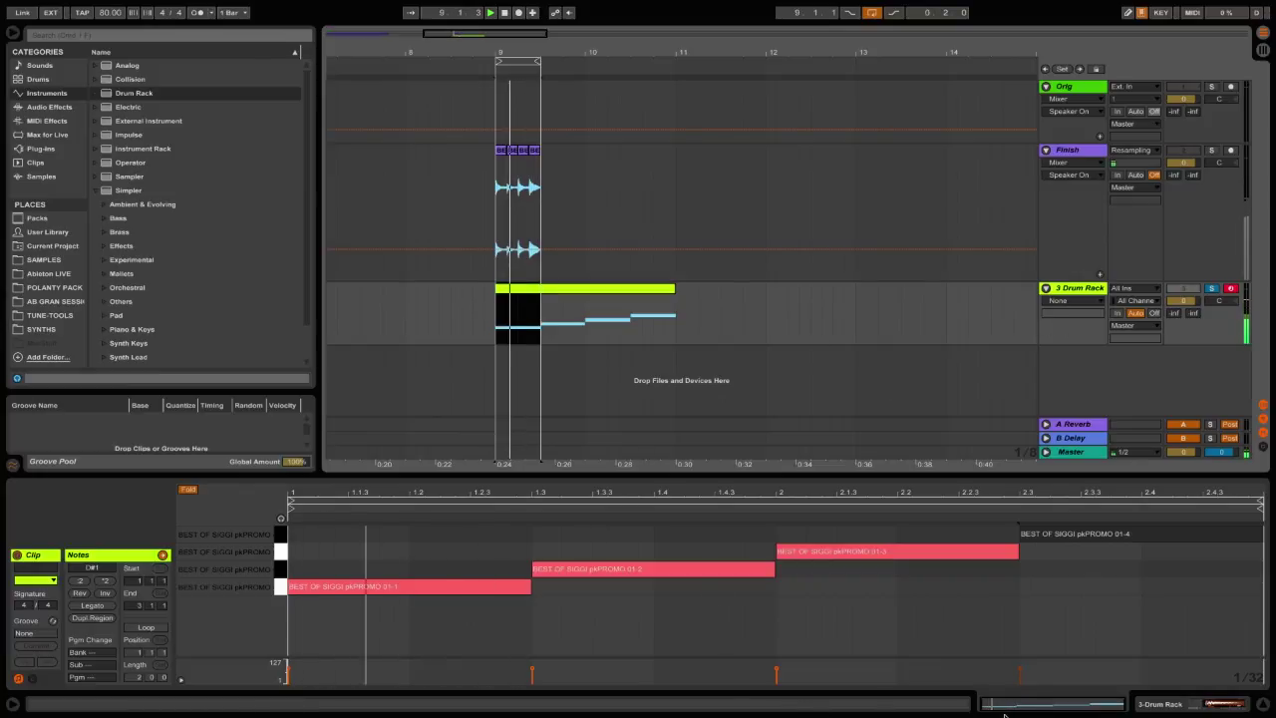
Convert the C1 pad's Simpler to Sampler and enable its modulation oscillator.
left_click(1153, 705)
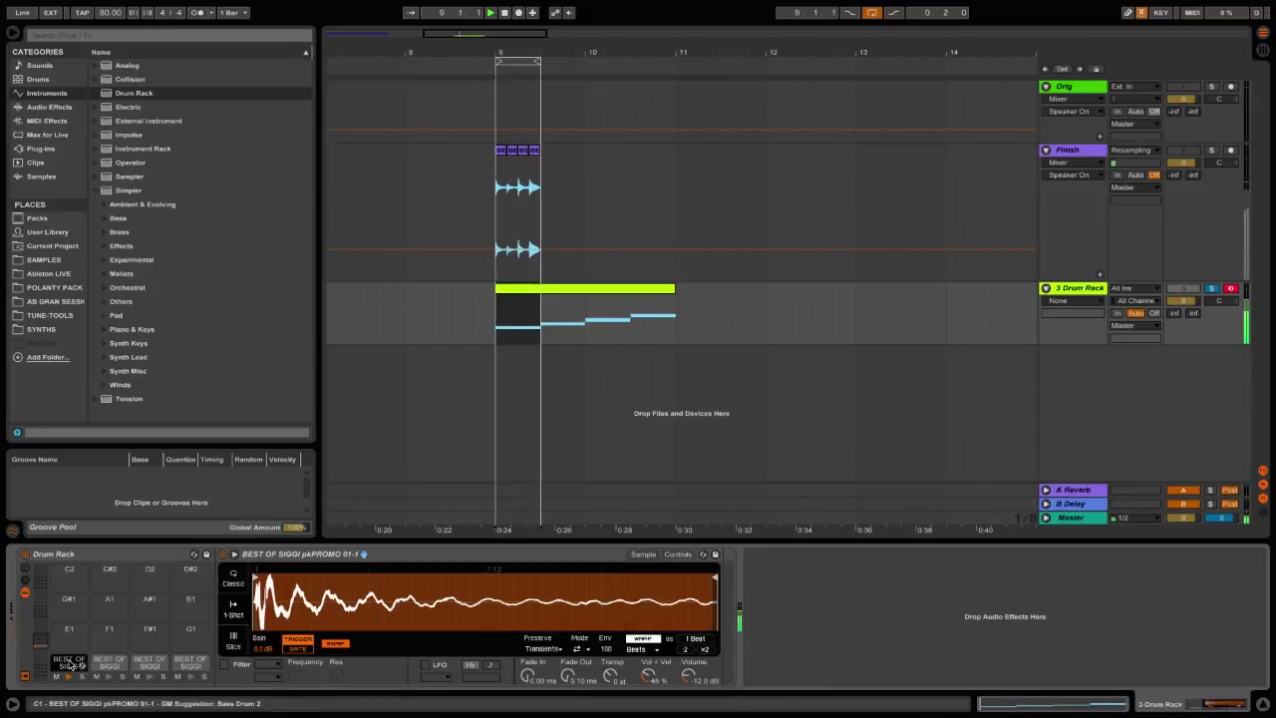
right_click(300, 561)
left_click(344, 546)
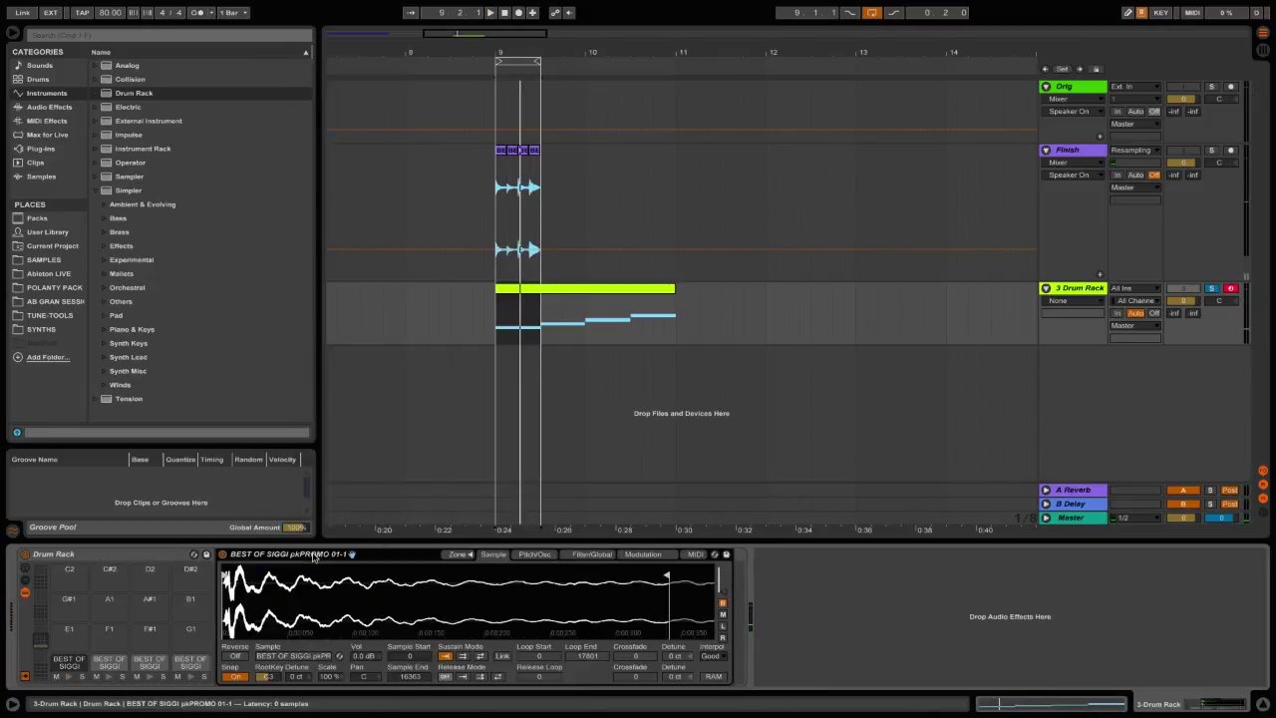
left_click(536, 554)
left_click(238, 568)
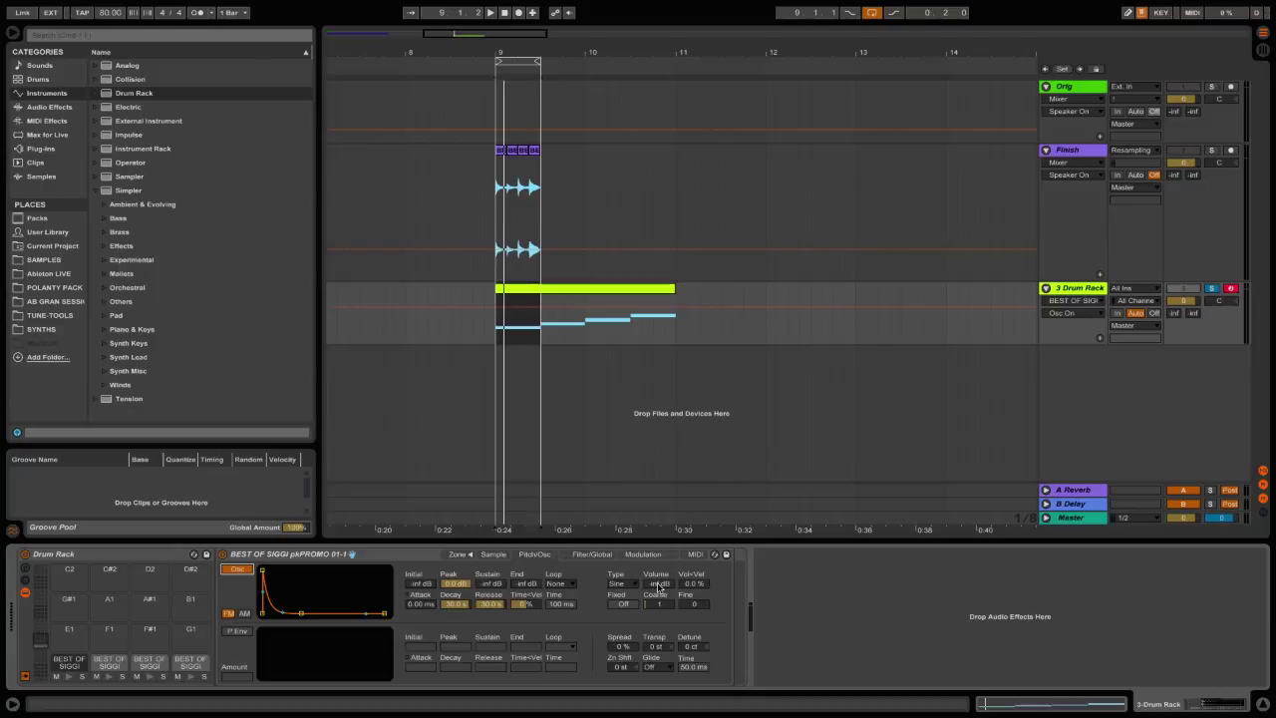
Set the C1 pad's modulation oscillator to volume -26 dB, coarse 2 and an envelope decay of about 1.15 s.
key("space")
left_click_drag(657, 586, 657, 573)
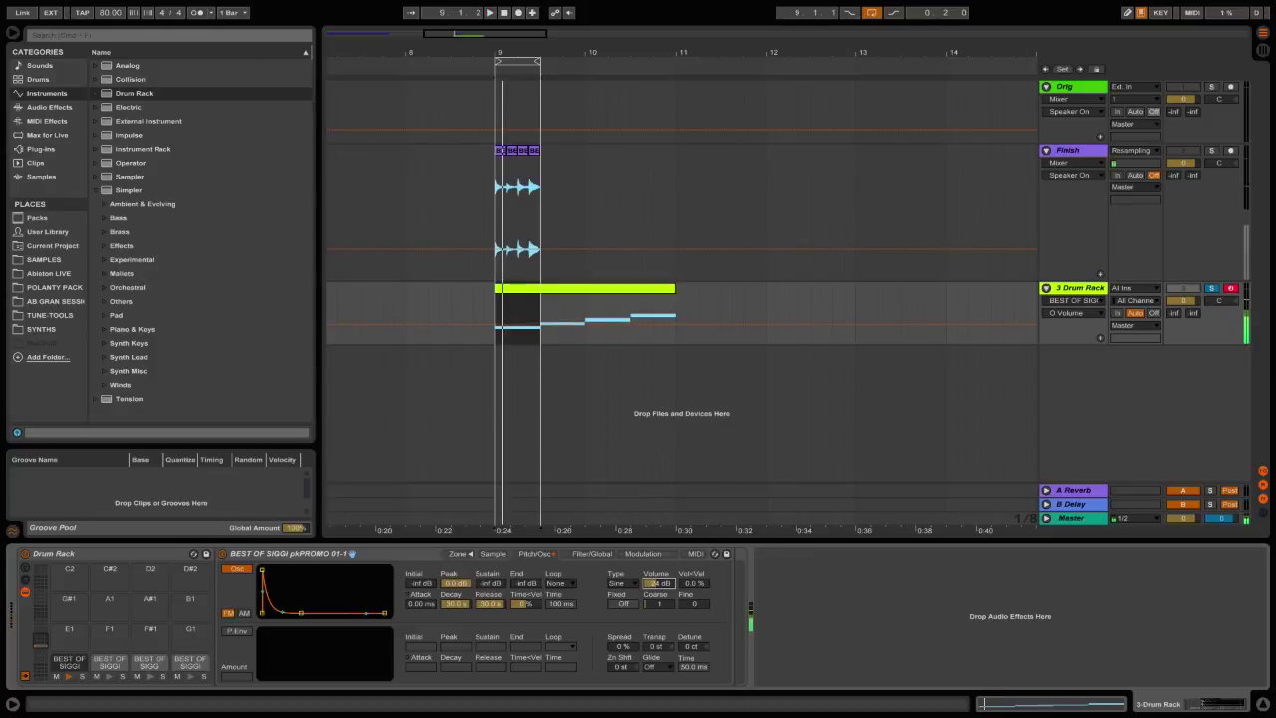
left_click(657, 604)
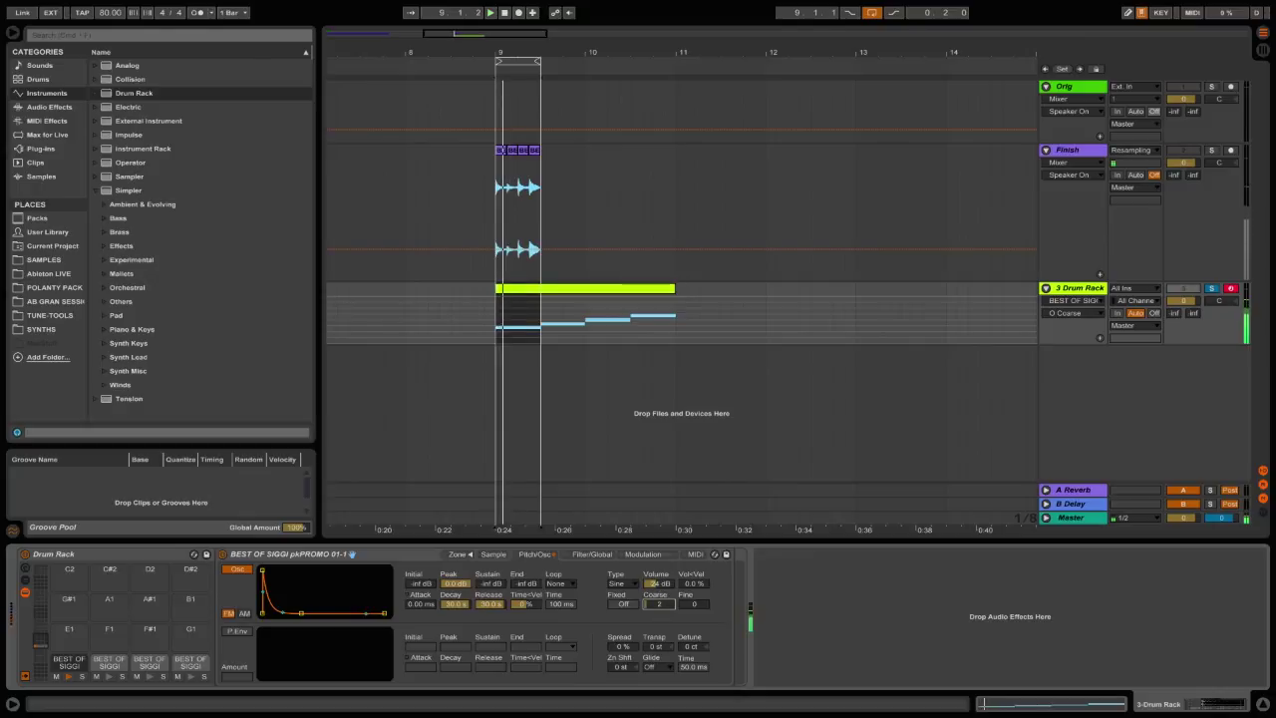
left_click(658, 584)
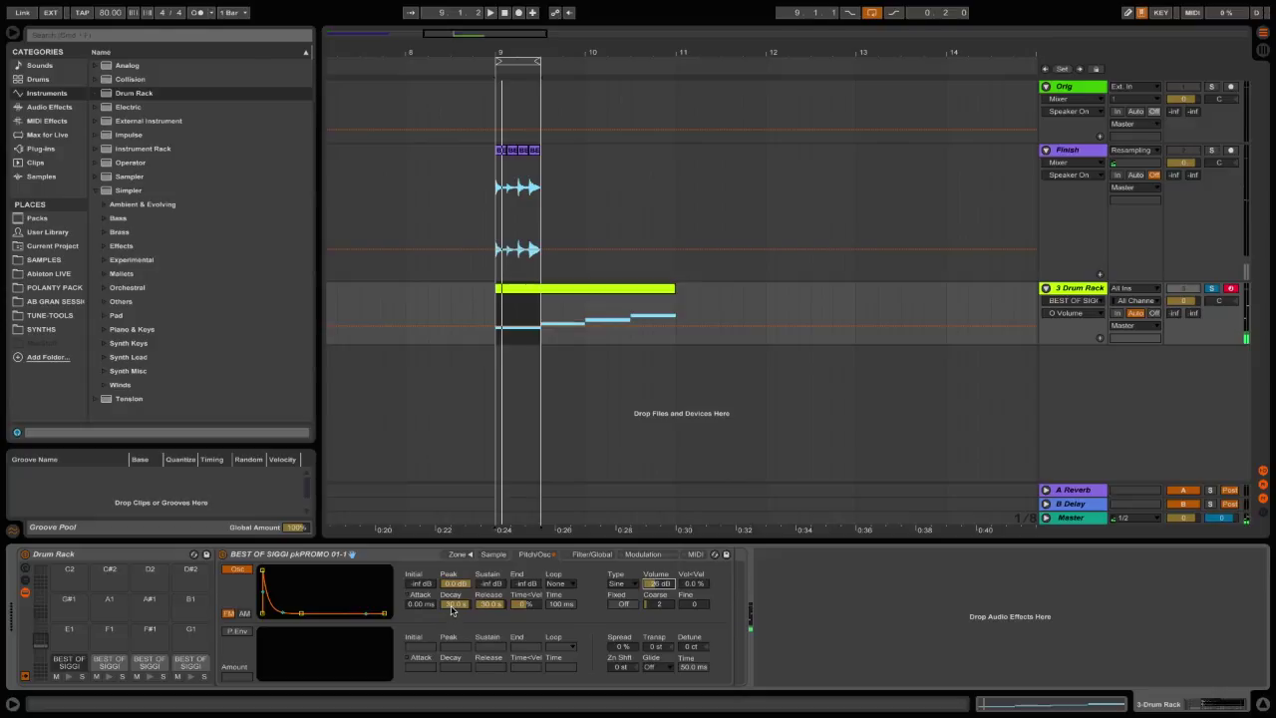
left_click_drag(454, 610, 453, 658)
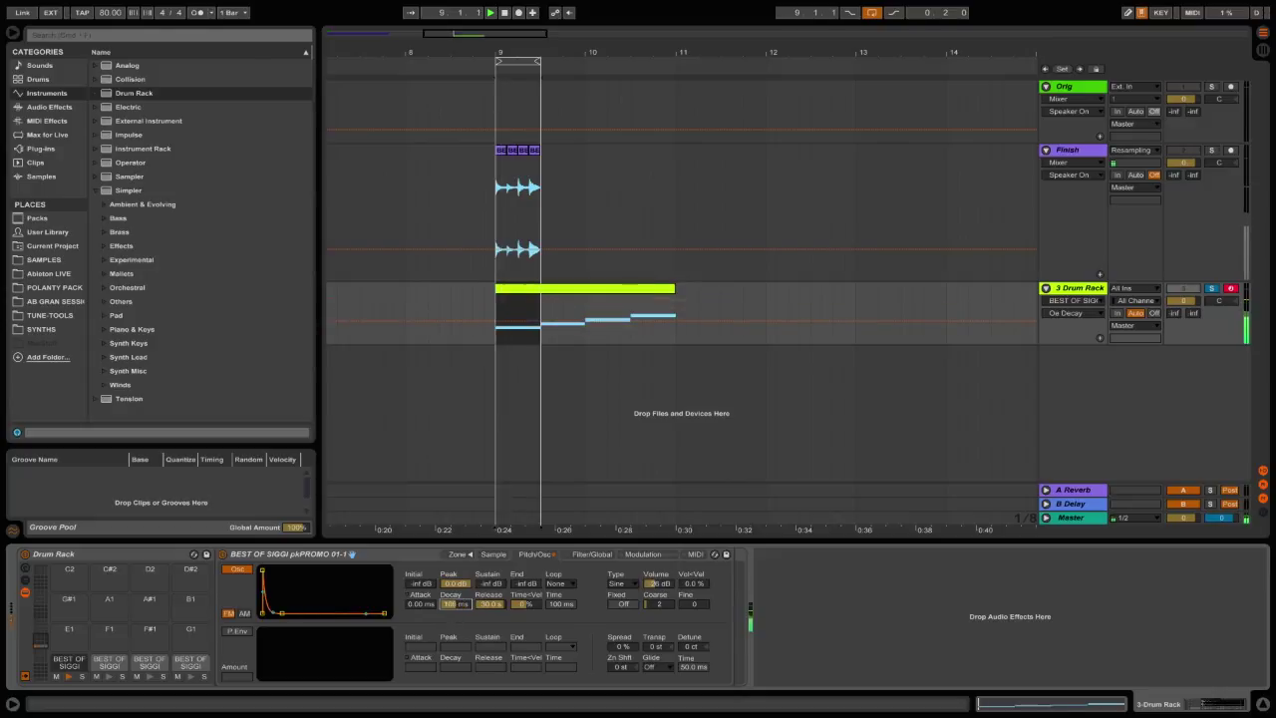
left_click_drag(454, 608, 453, 592)
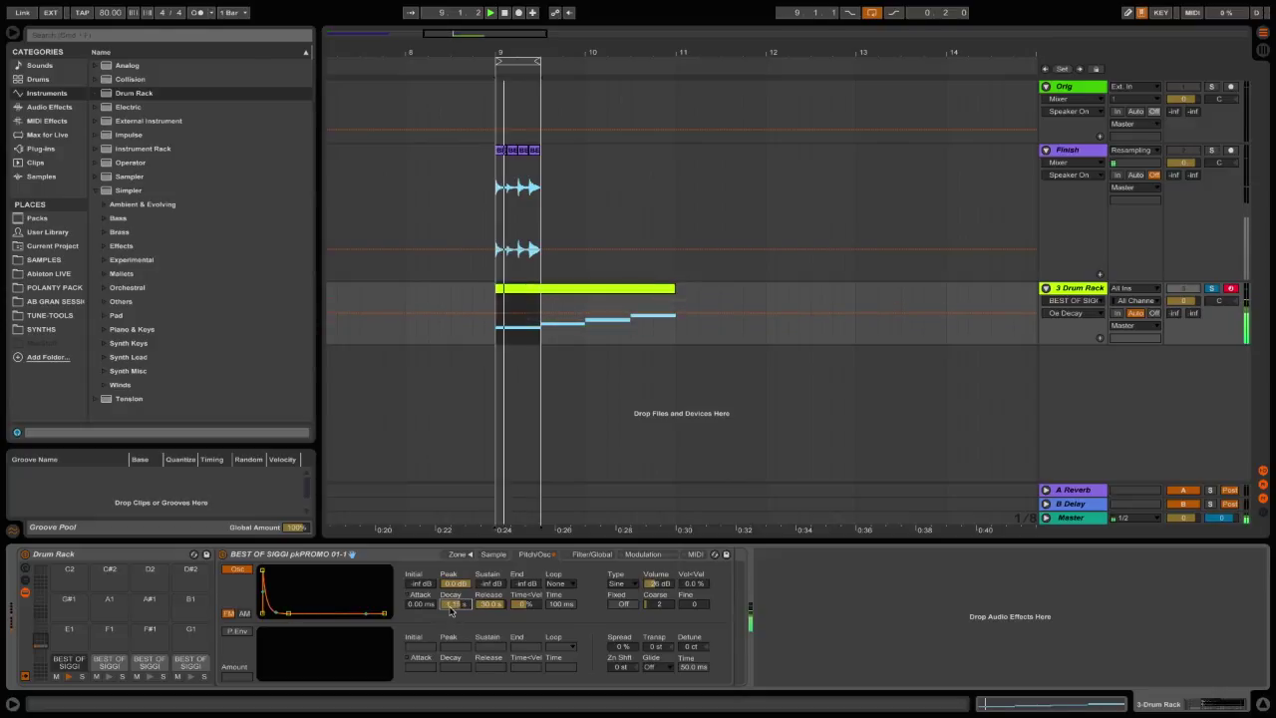
Enable the C1 pad's pitch envelope, set its amount to +12 st and shorten its decay while auditioning.
left_click(236, 631)
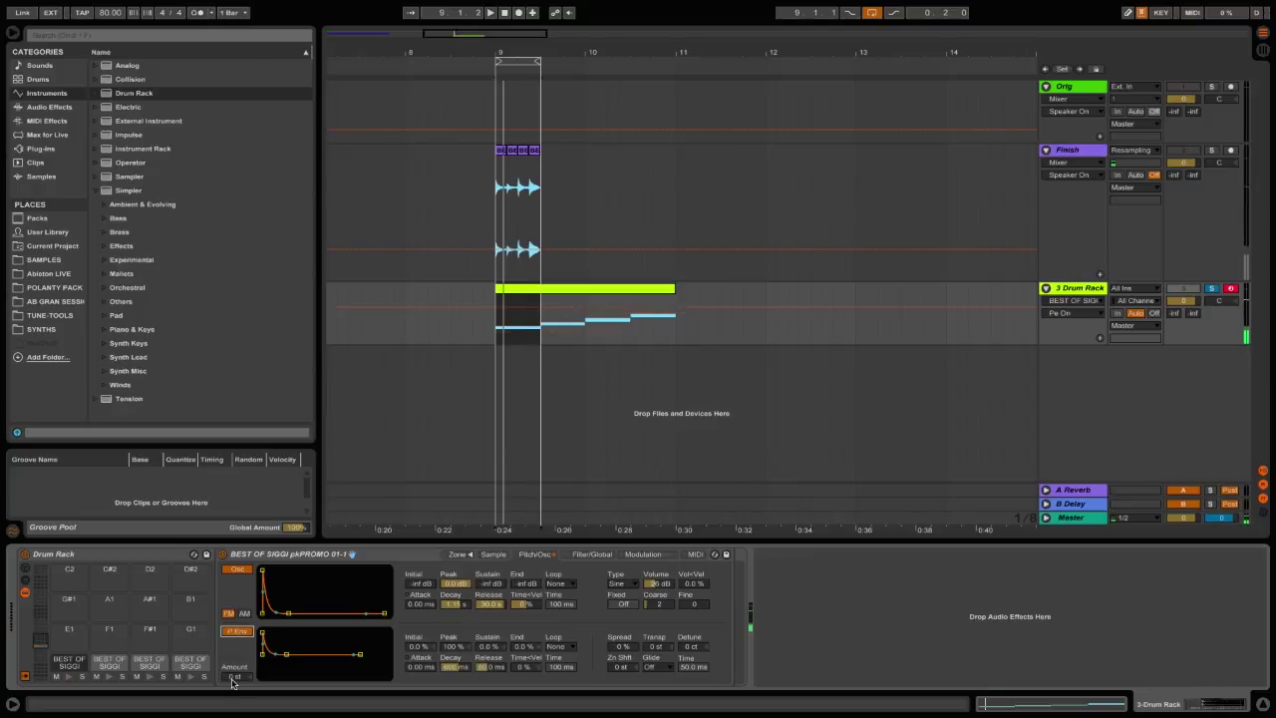
left_click_drag(236, 675, 236, 668)
key("space")
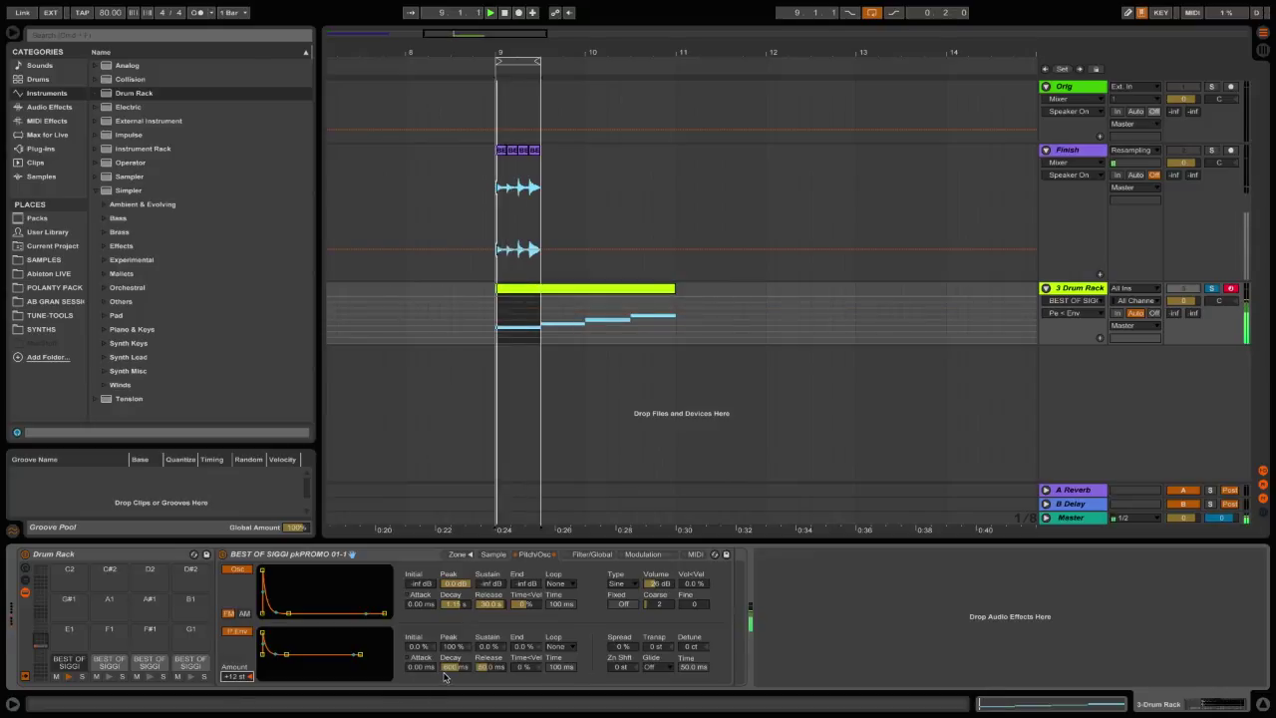
mouse_move(457, 668)
left_mouse_down()
mouse_move(457, 697)
mouse_move(456, 663)
left_mouse_up()
Shape the C1 pad's volume envelope with sustain at -inf dB and decay at about 579 ms.
left_click(570, 554)
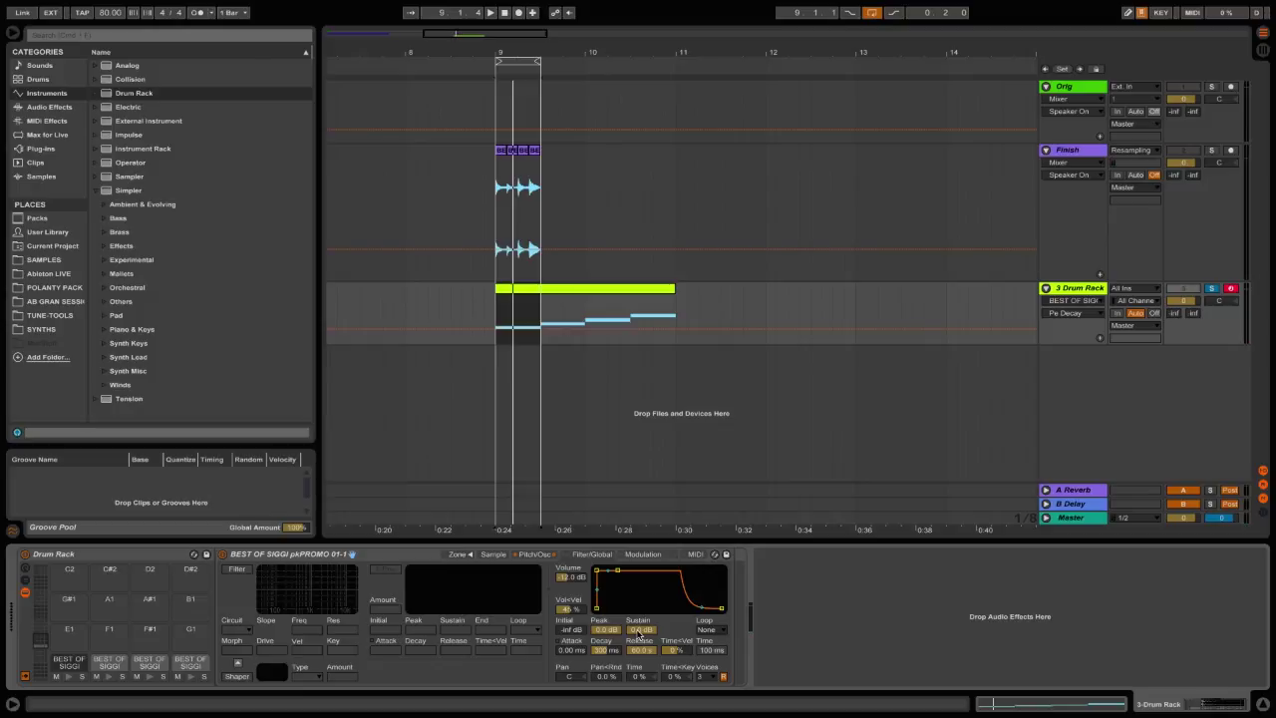
left_click_drag(638, 634, 639, 678)
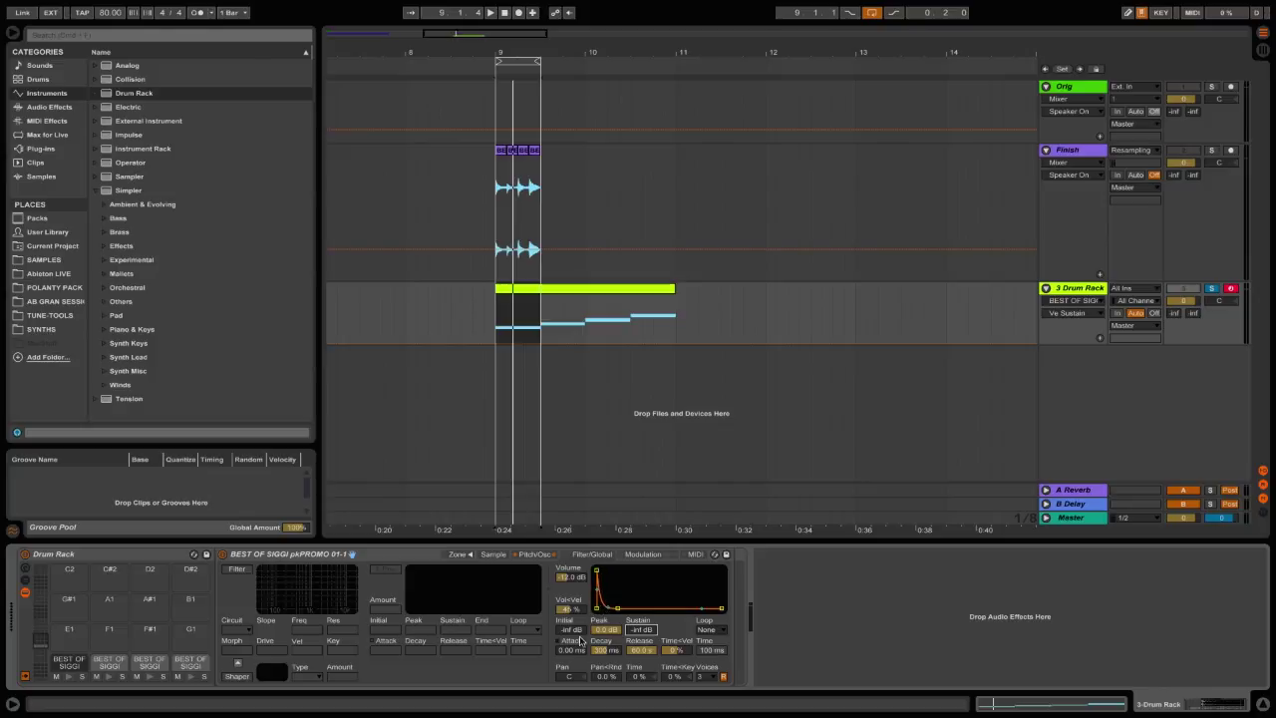
key("space")
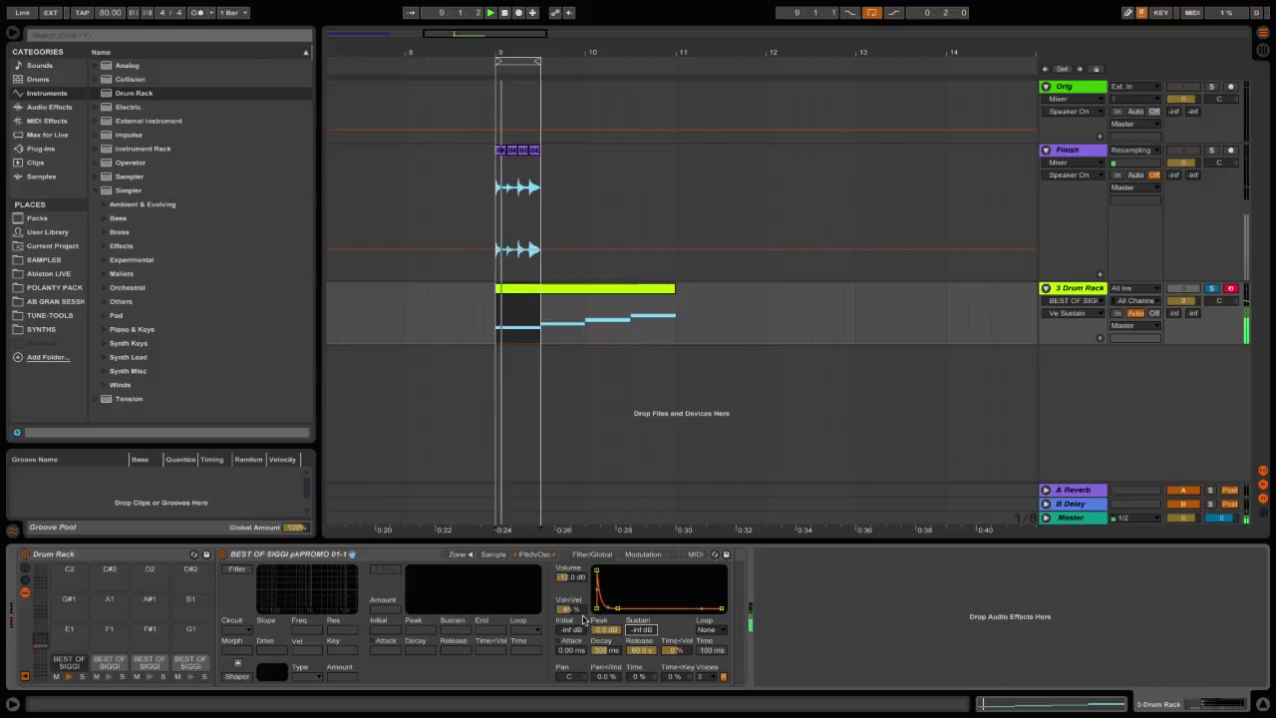
left_click_drag(606, 649, 606, 636)
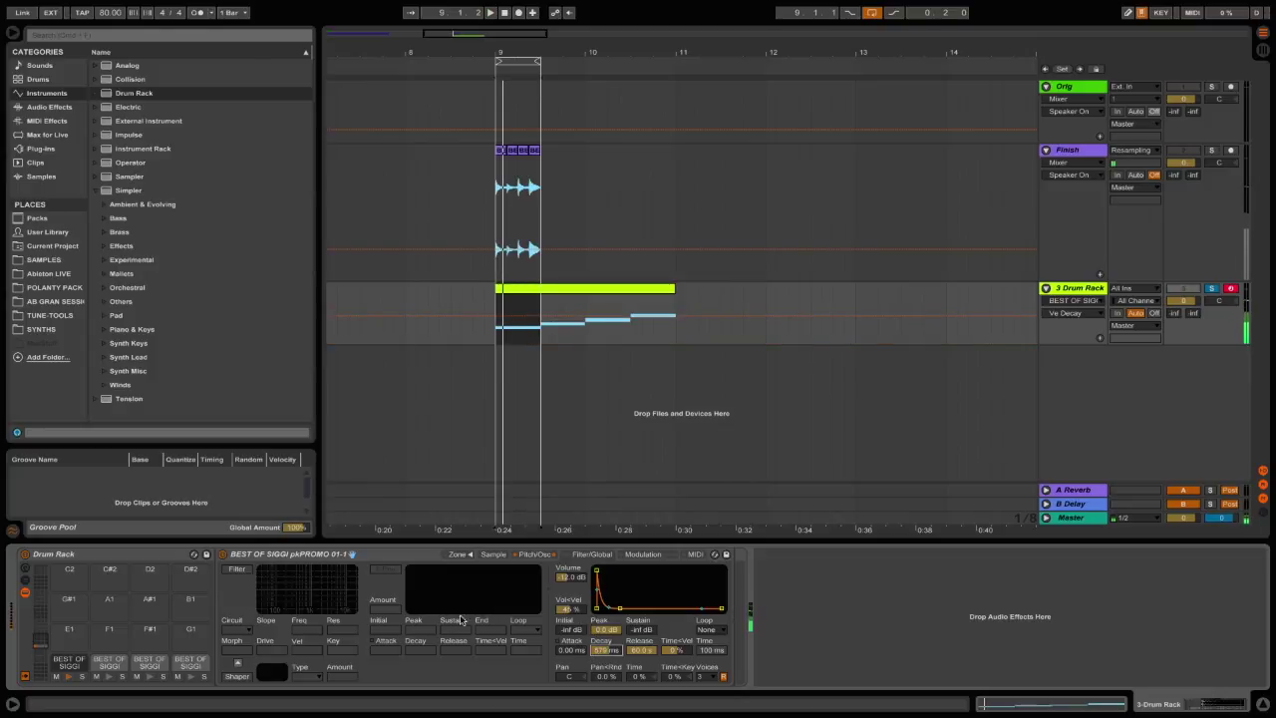
Enable the C1 pad's filter at about 395 Hz and its filter envelope with amount 70 and decay about 31.1 ms.
left_click(237, 569)
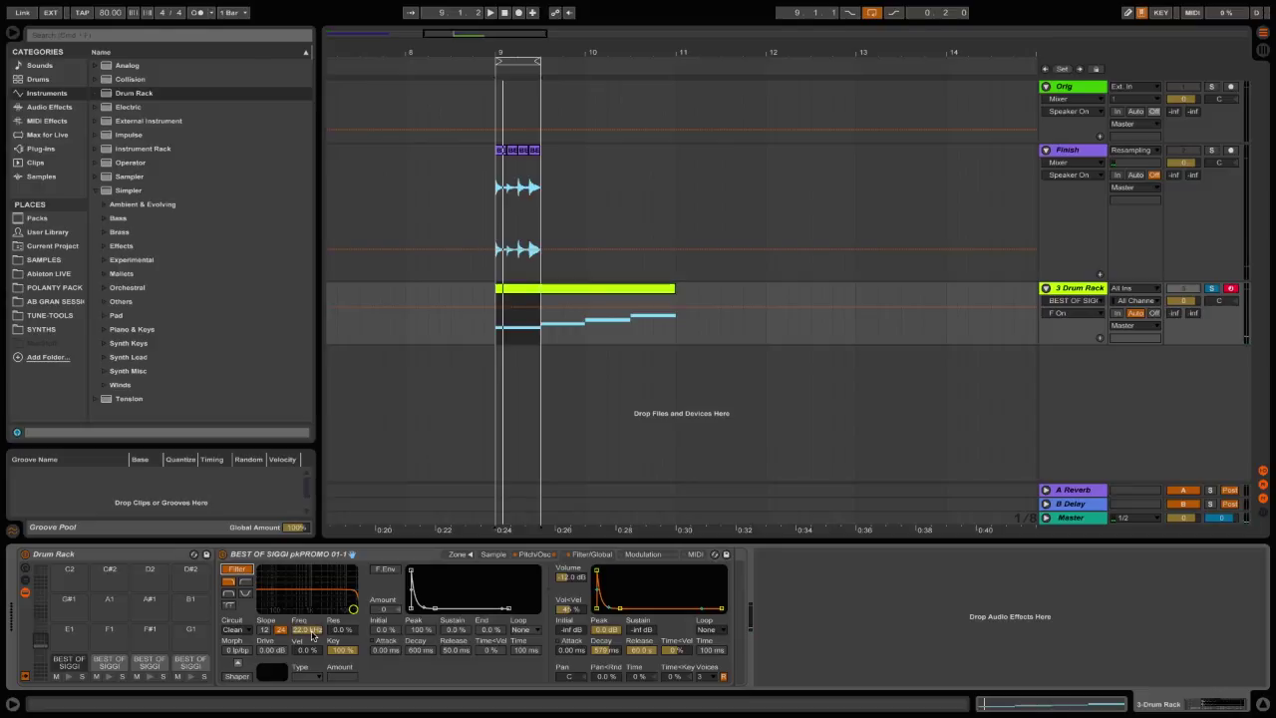
left_click_drag(314, 635, 314, 687)
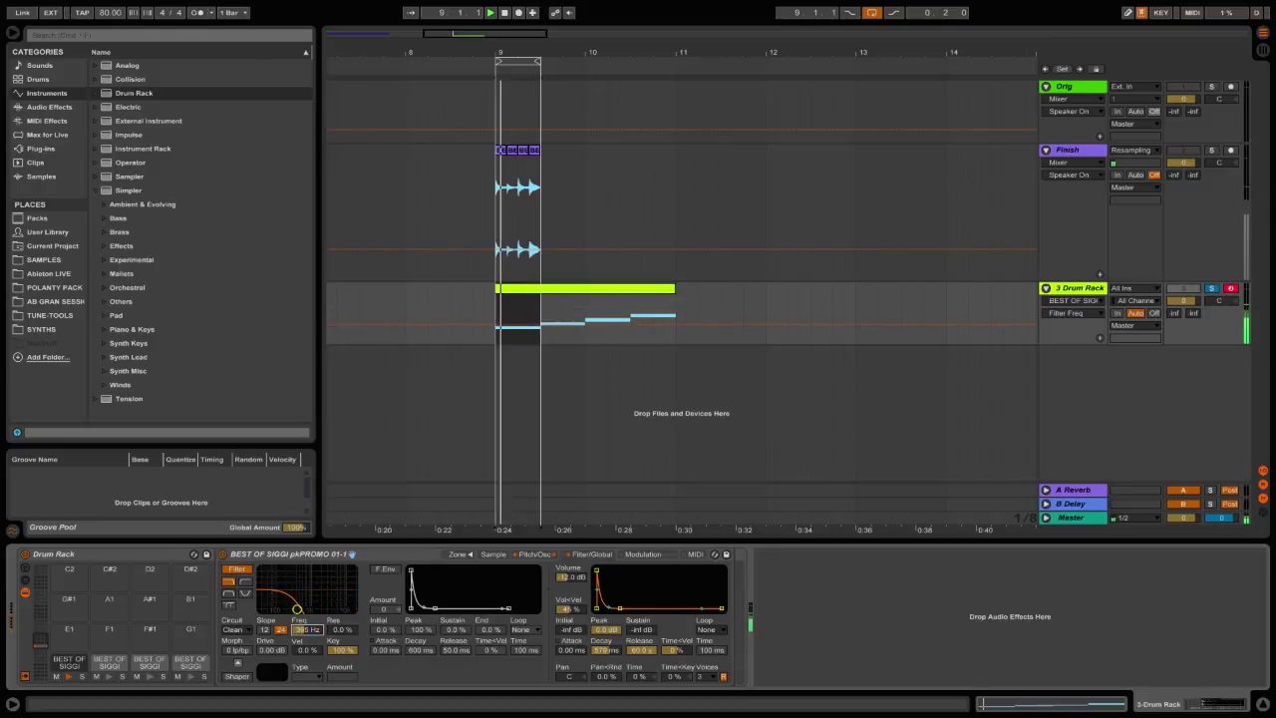
left_click(384, 569)
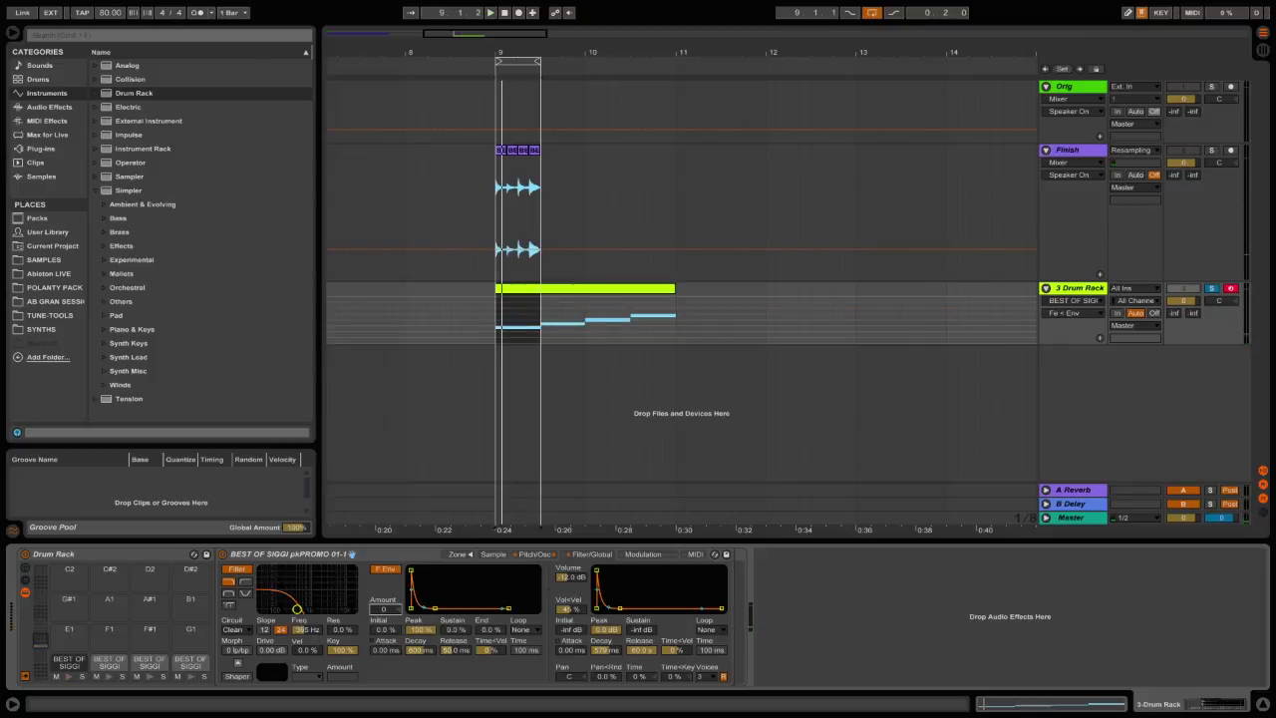
left_click_drag(384, 608, 383, 598)
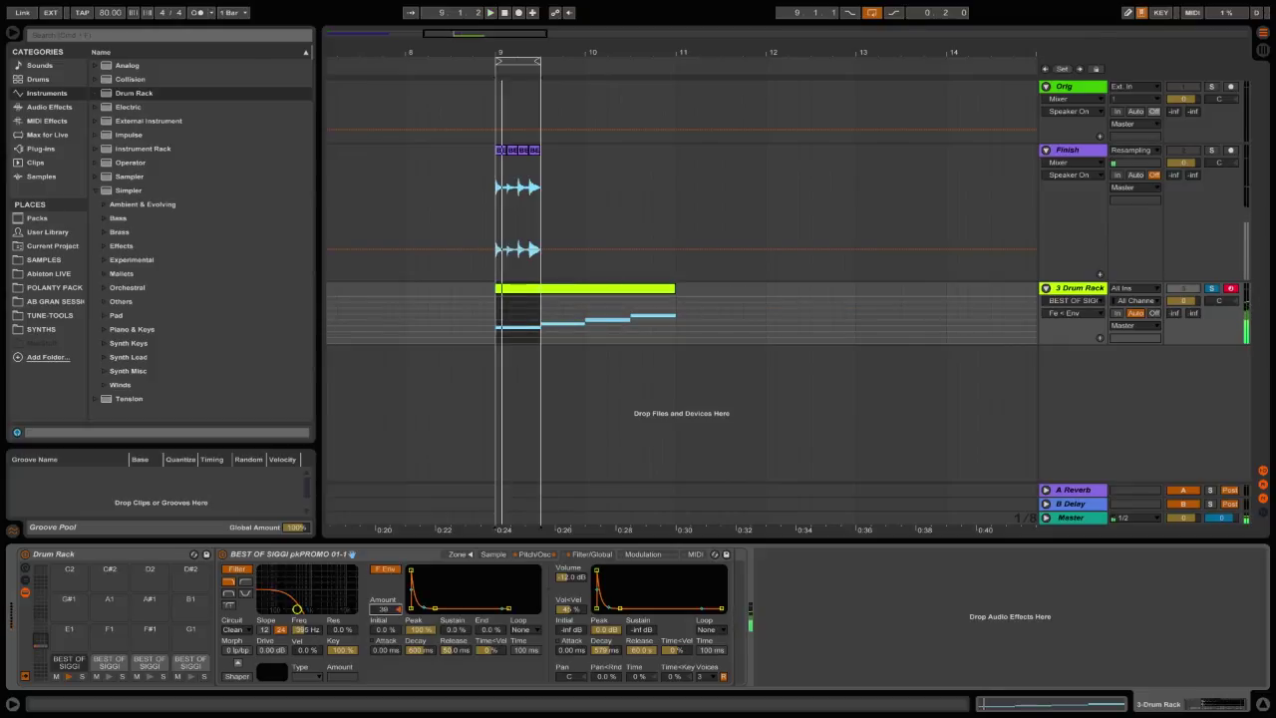
left_click_drag(421, 656, 421, 698)
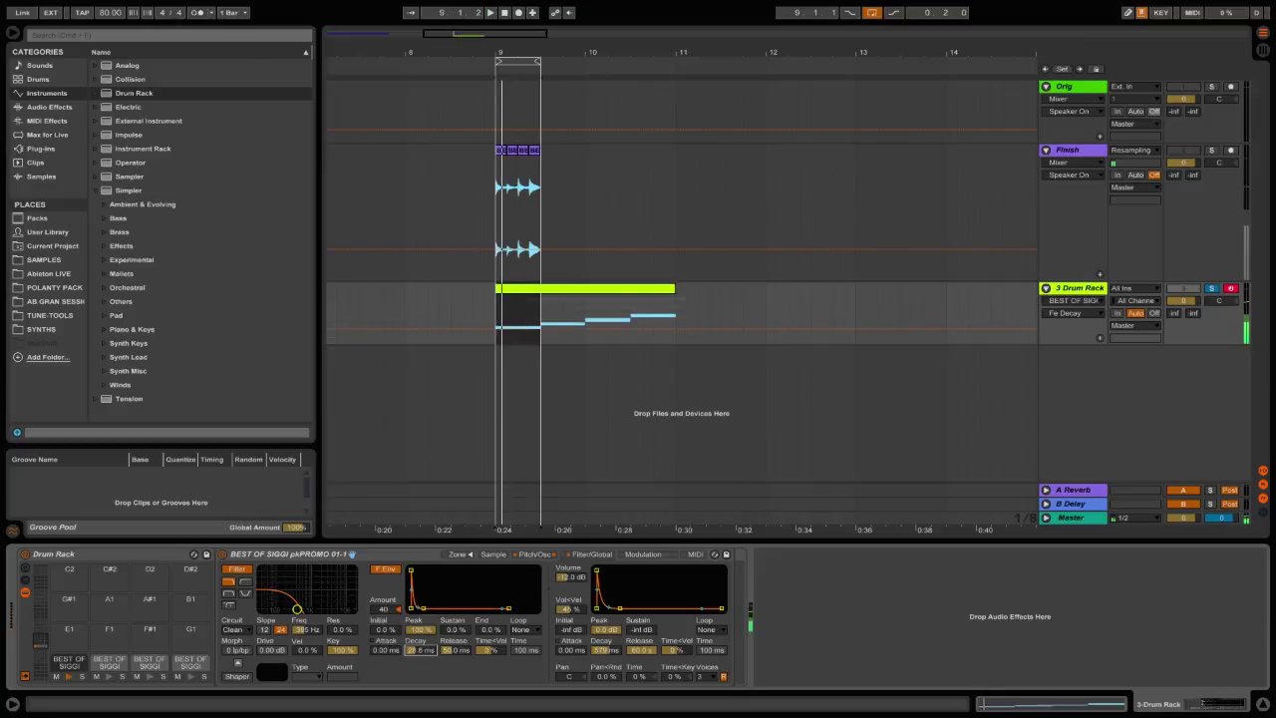
left_click_drag(384, 608, 383, 580)
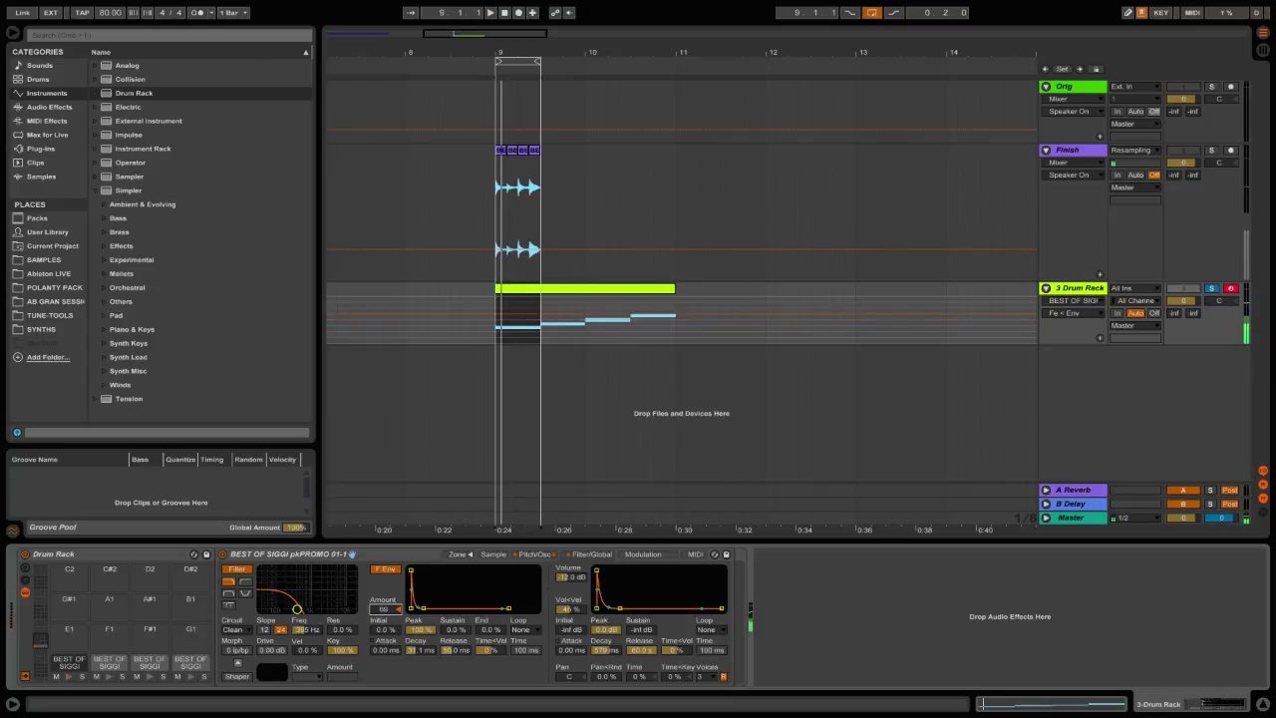
left_click_drag(387, 613, 387, 610)
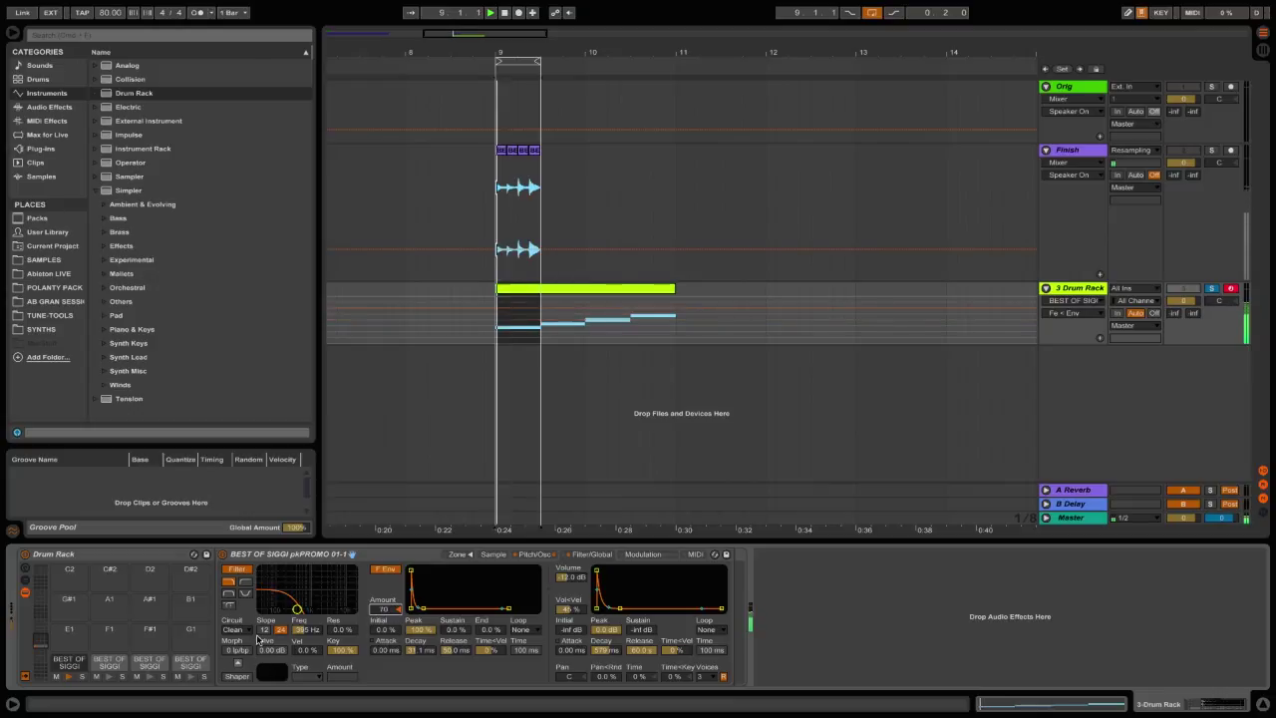
Switch the C1 pad's filter circuit to MS2 with 2.00 dB of drive and audition the loop.
left_click(234, 630)
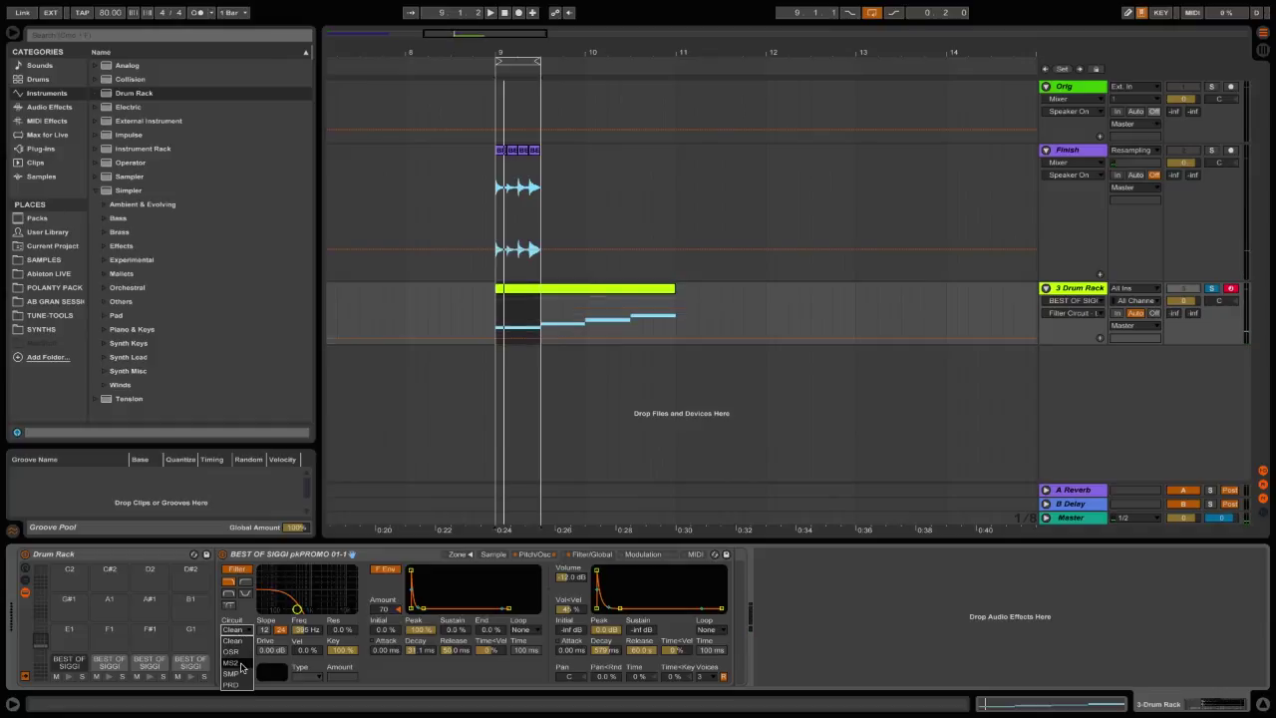
left_click(241, 663)
left_click(269, 650)
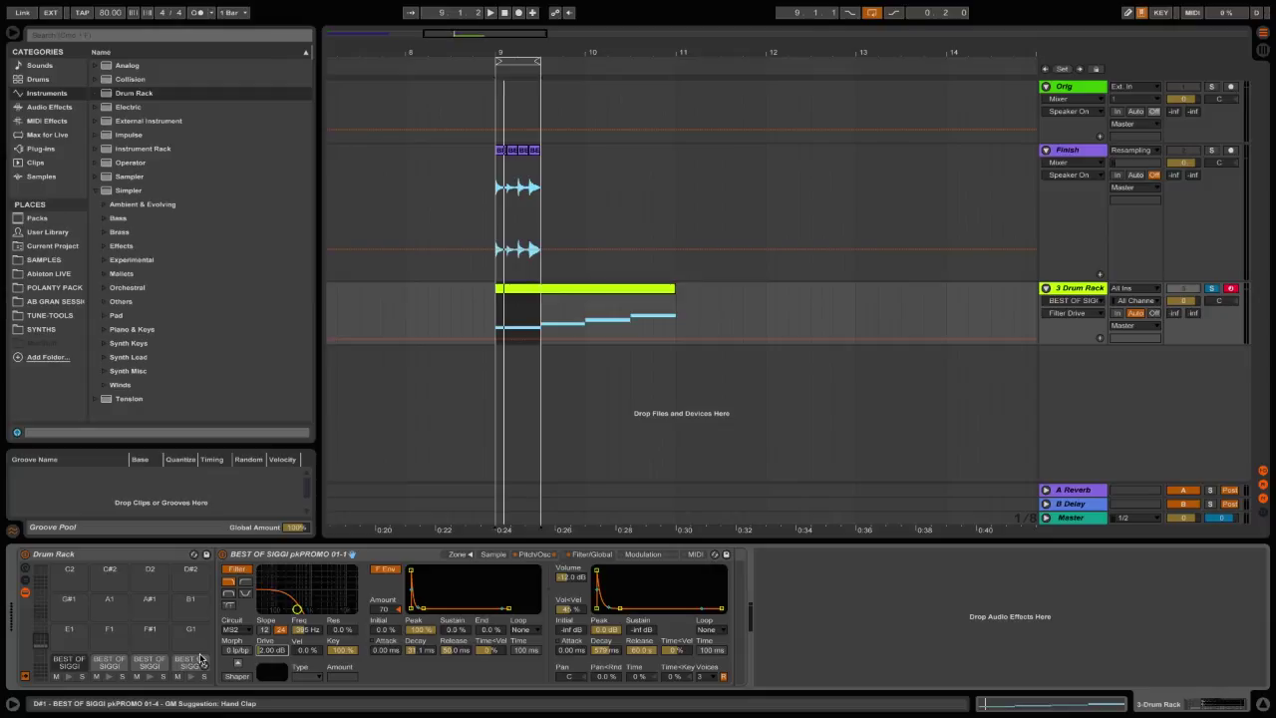
key("space")
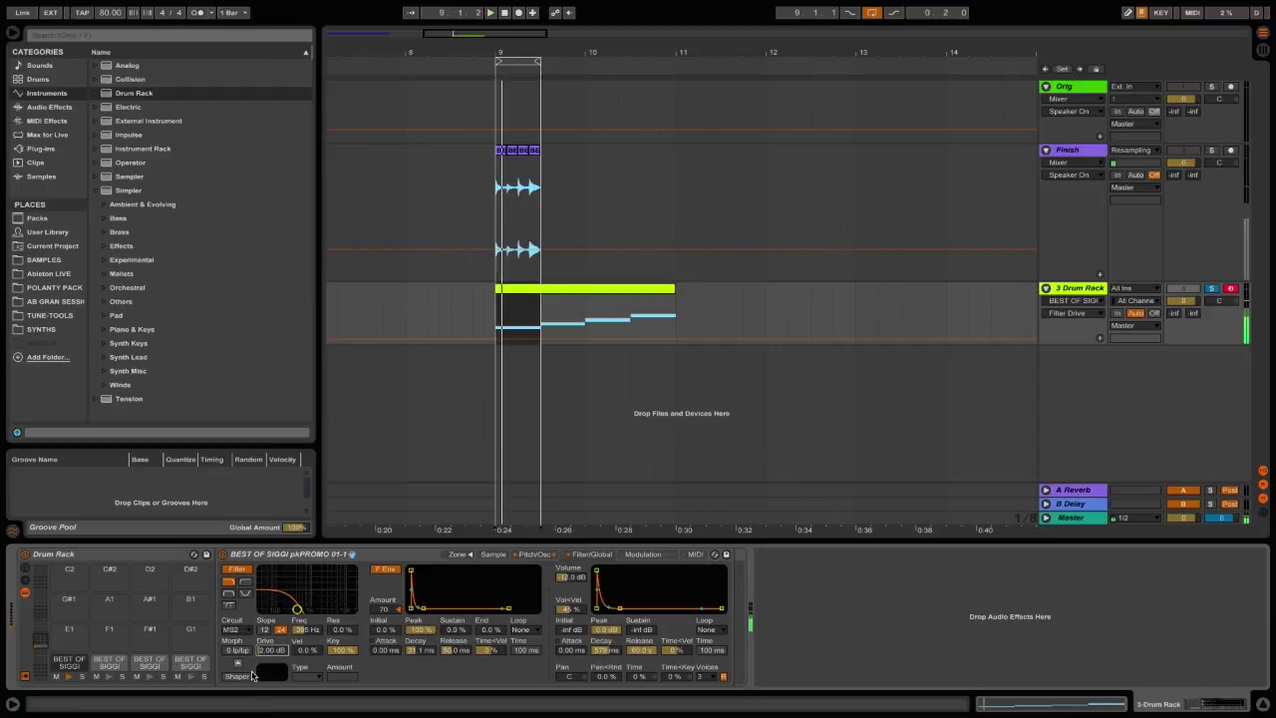
Enable the C1 pad's shaper with the Sine type and set its amount to 10.0.
left_click(238, 676)
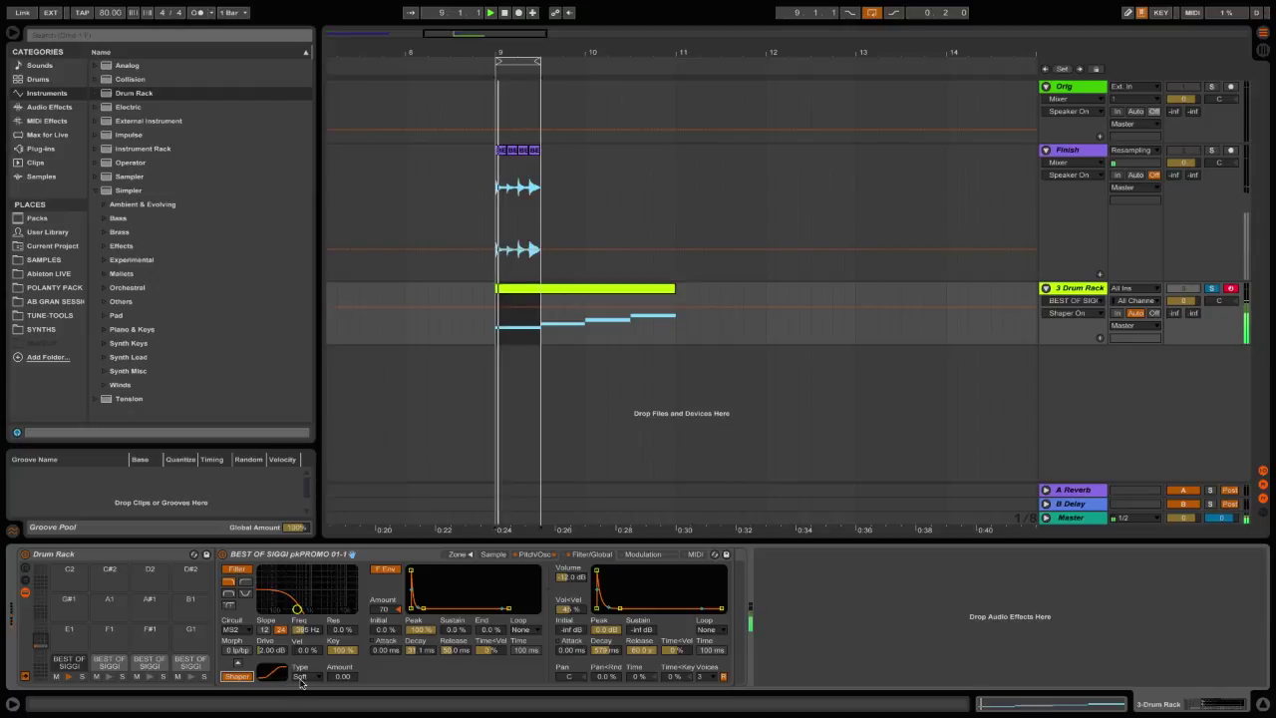
left_click(301, 677)
left_click(301, 655)
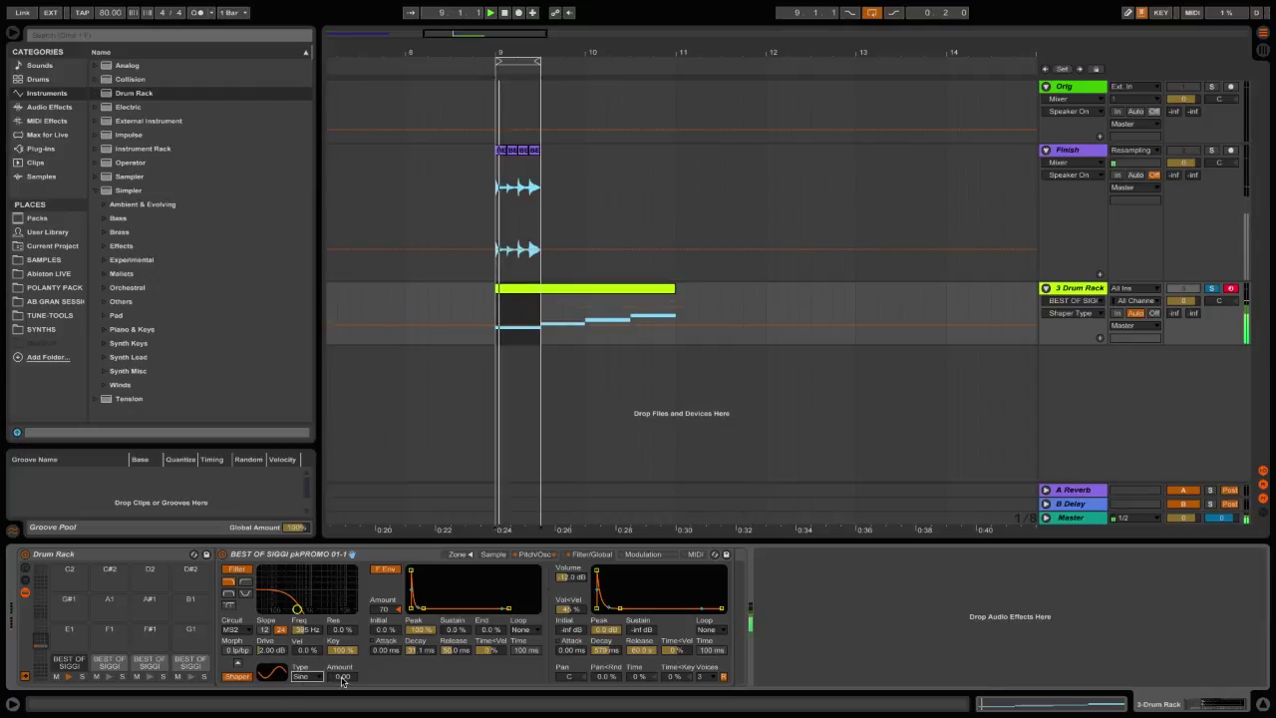
left_click_drag(342, 676, 342, 644)
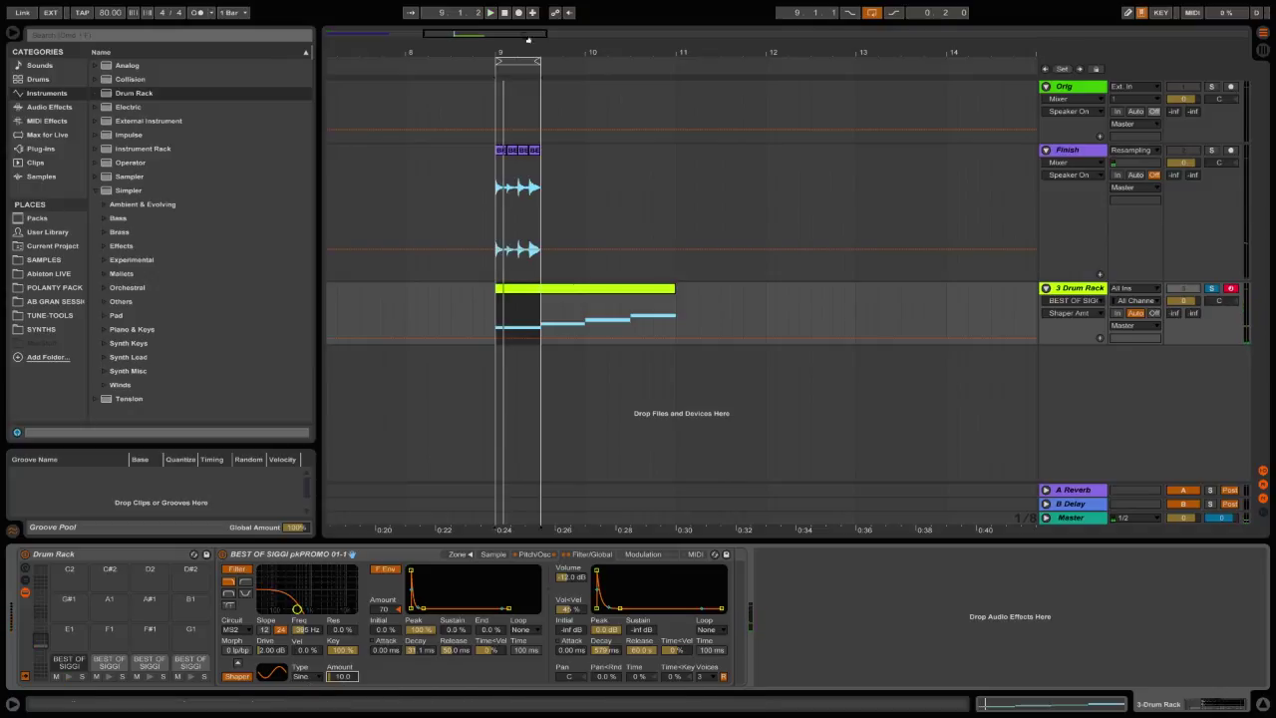
Move the loop to start at 9.3.1 around the second note, show the C#1 pad's device and start playback.
left_click_drag(509, 62, 554, 61)
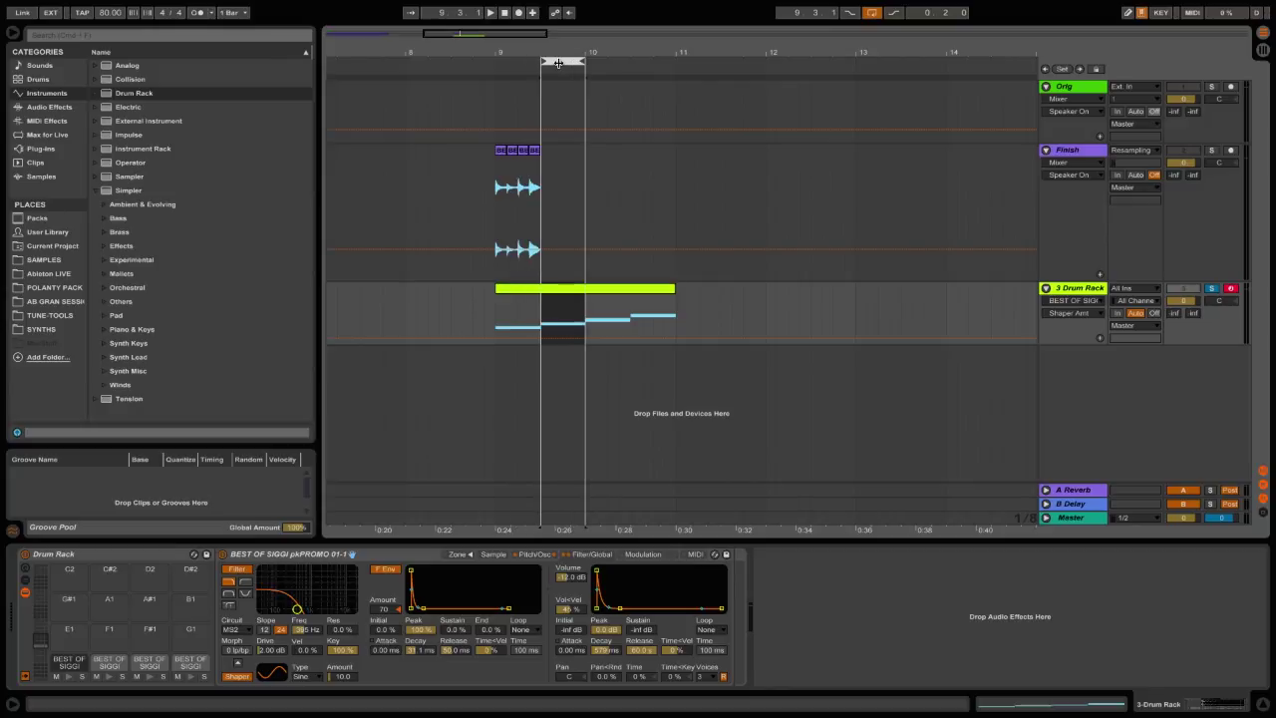
left_click(119, 670)
key("space")
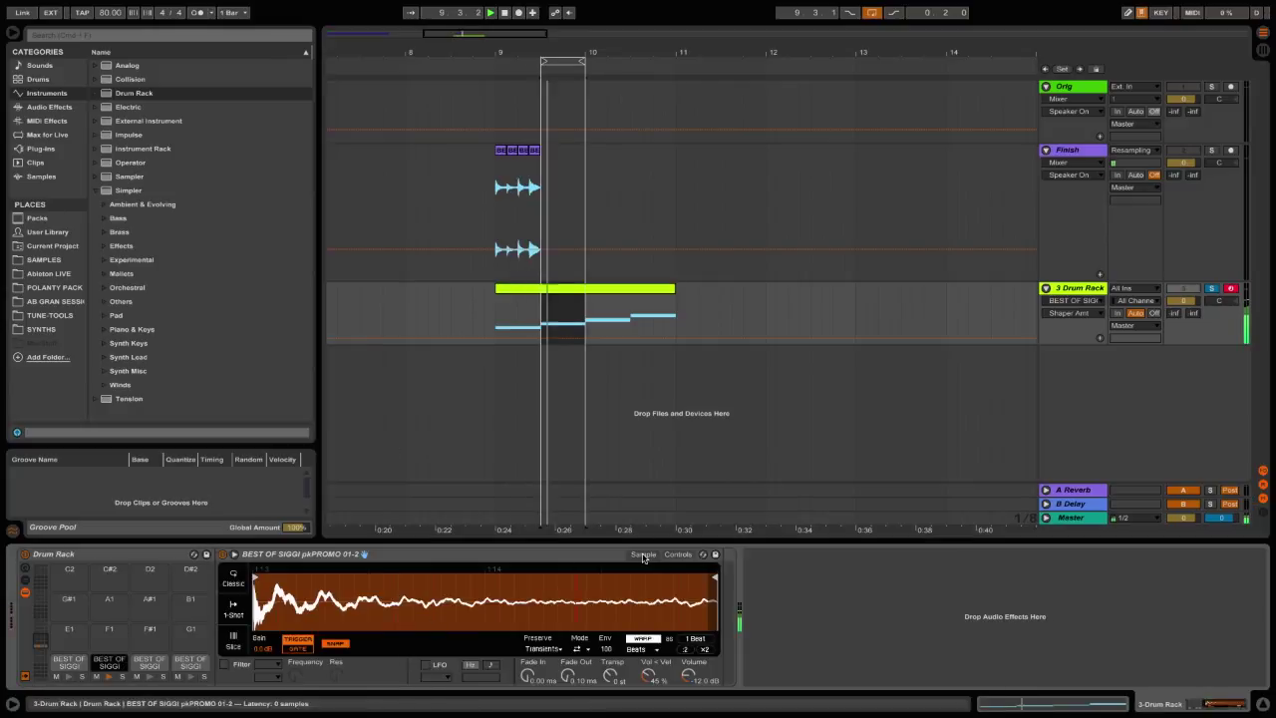
Convert the C#1 pad's Simpler to Sampler and enable its modulation oscillator.
right_click(610, 553)
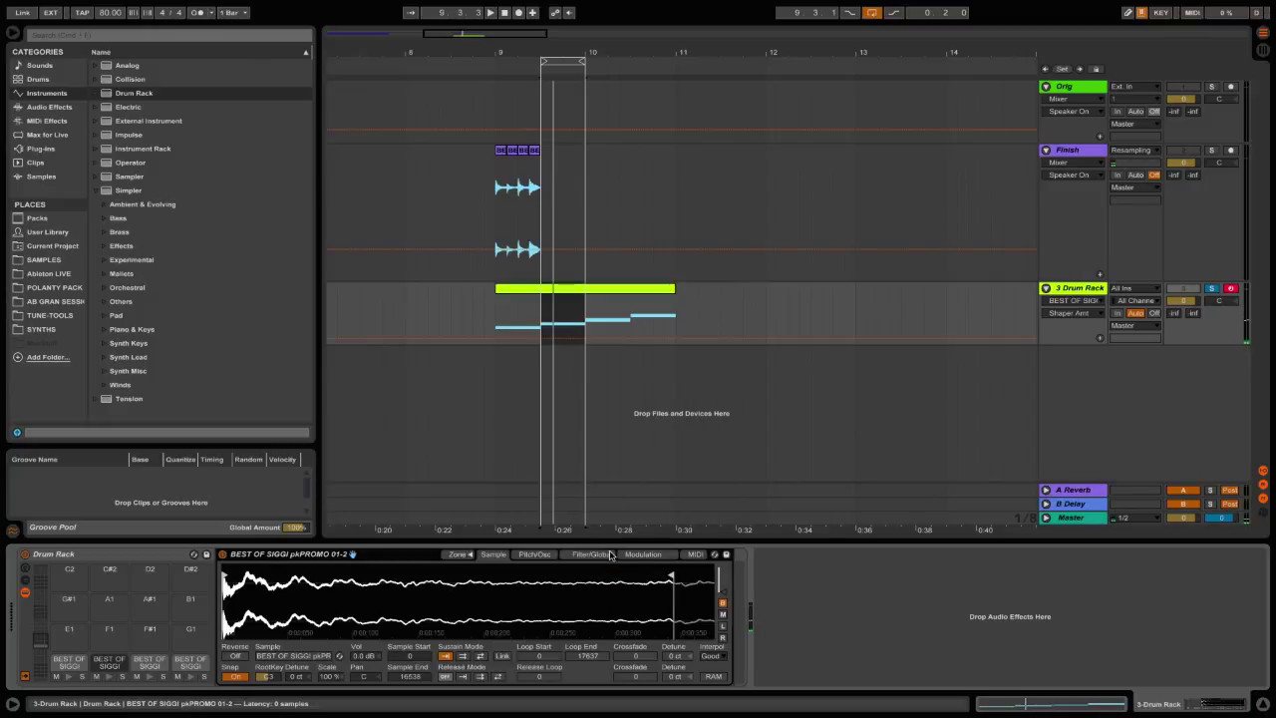
left_click(623, 546)
left_click(530, 554)
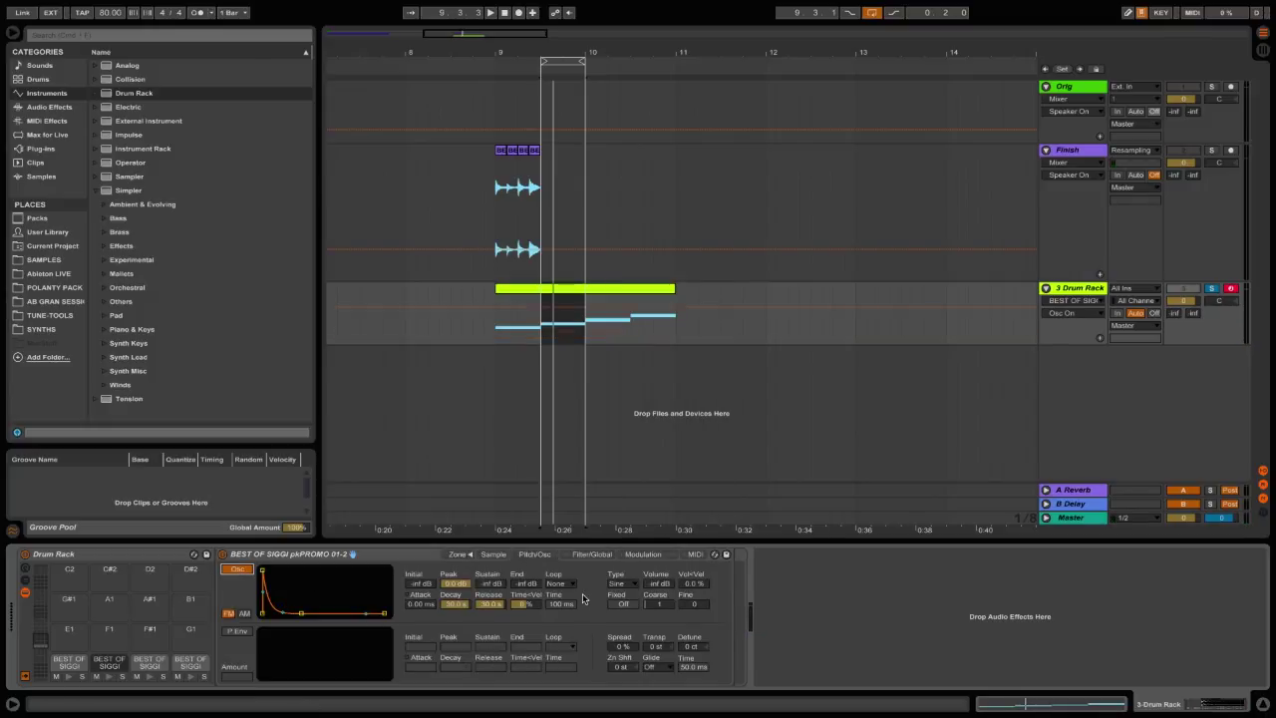
Set the C#1 pad's modulation oscillator to volume -20 dB with an envelope decay of about 2.45 s.
left_click(652, 580)
key("space")
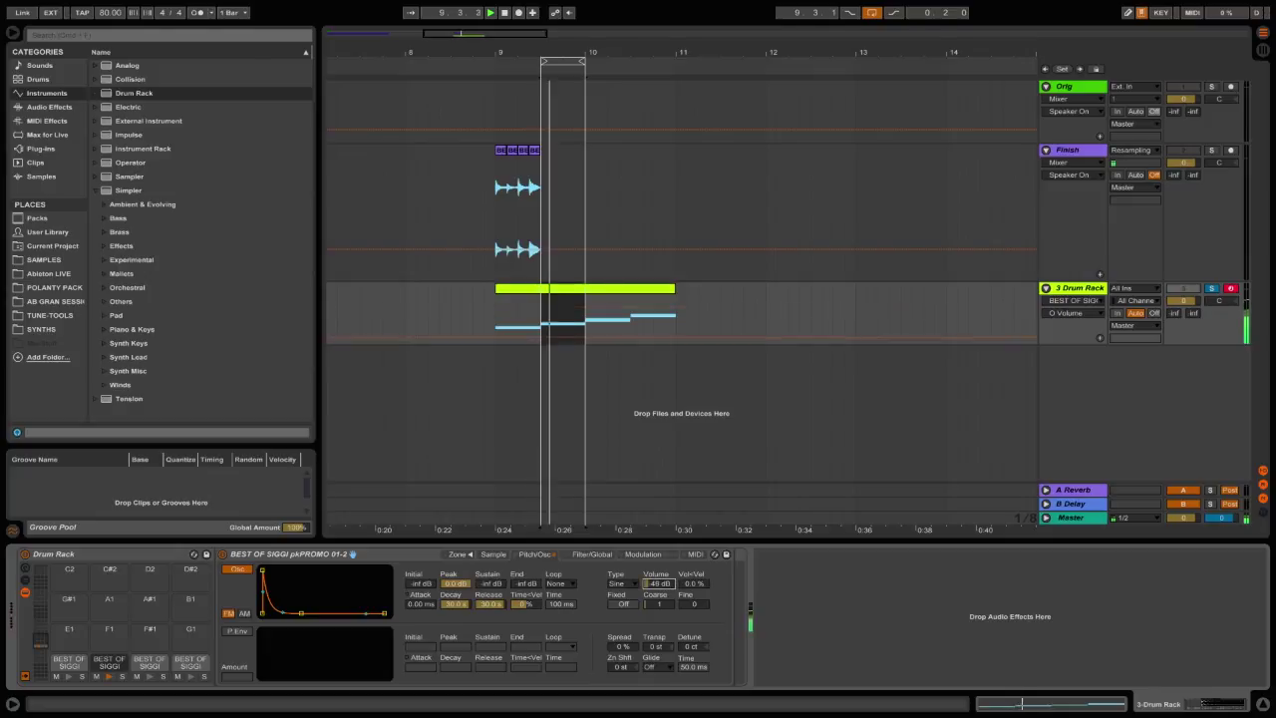
key("space")
left_click_drag(656, 583, 656, 574)
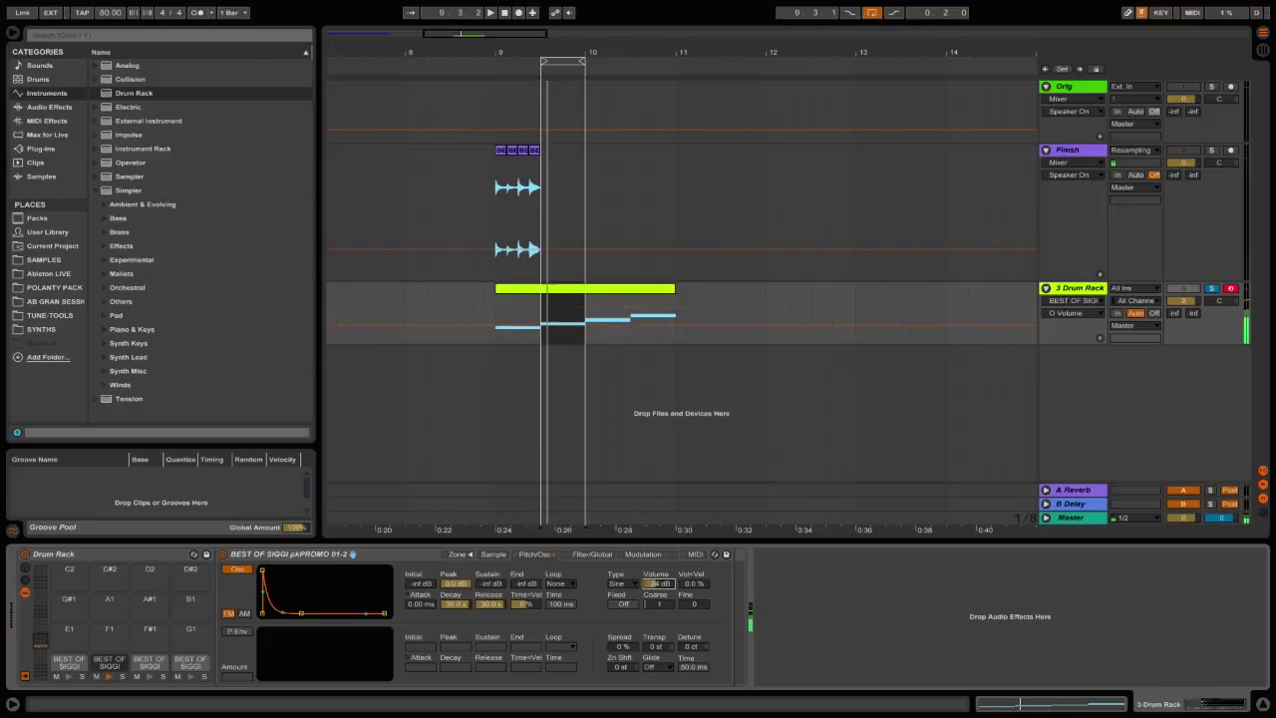
key("space")
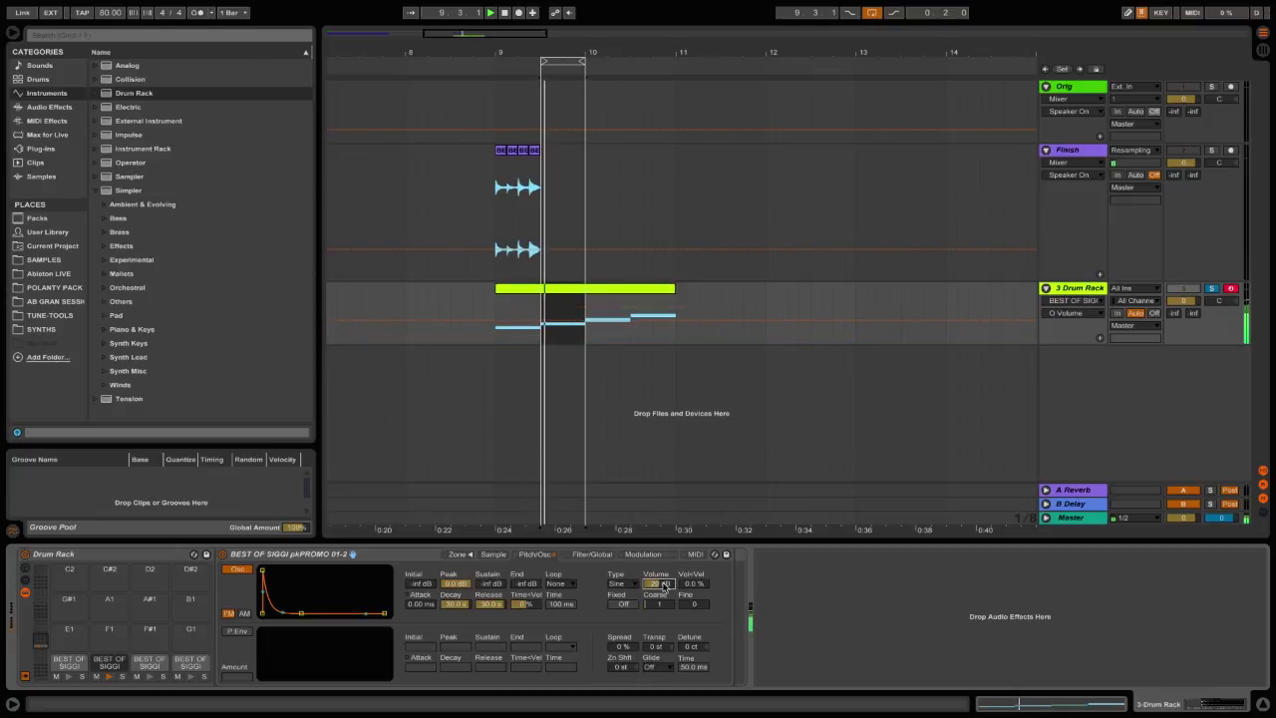
left_click_drag(456, 603, 471, 605)
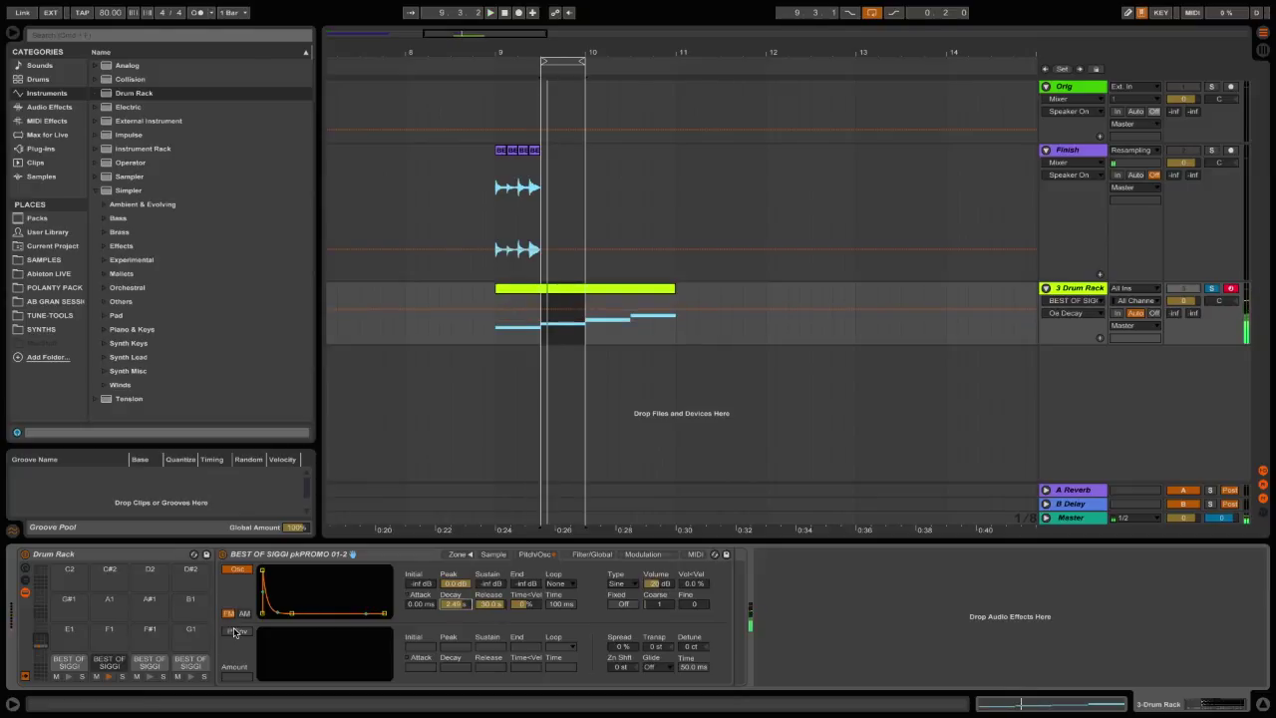
Enable the C#1 pad's pitch envelope with an amount of +12 st and shorten its decay.
left_click(236, 631)
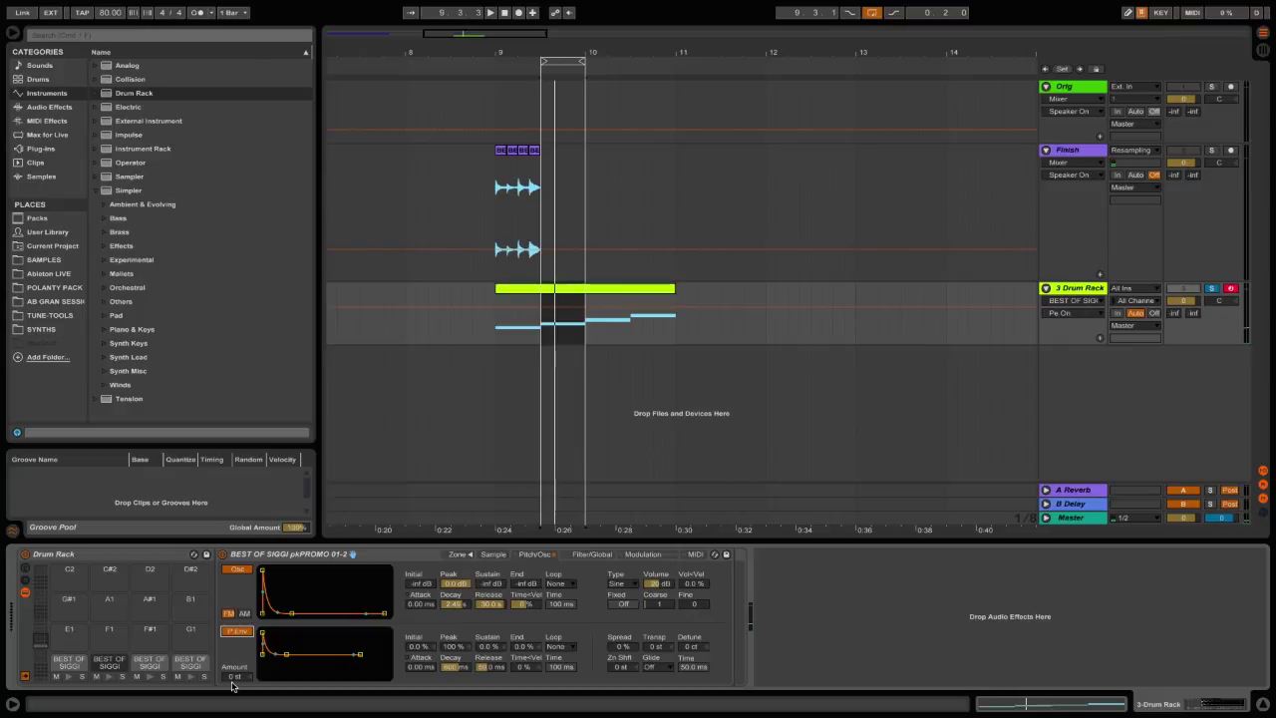
left_click_drag(235, 677, 234, 653)
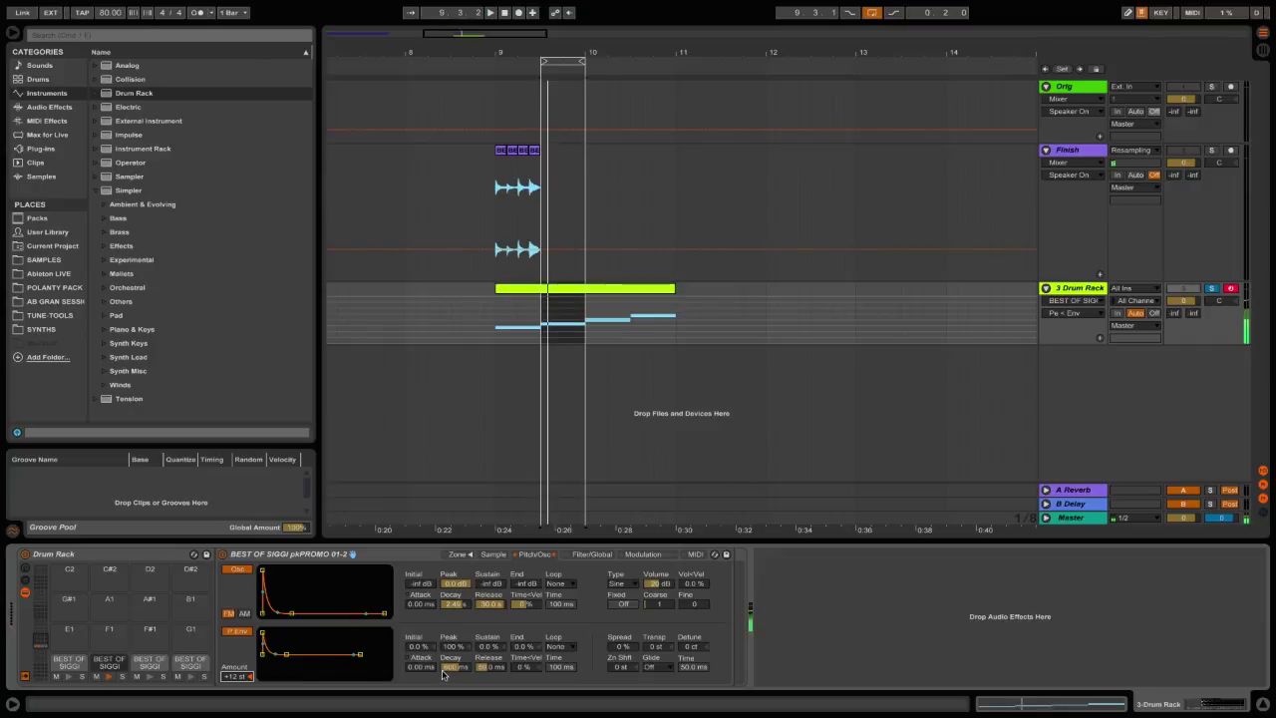
left_click_drag(451, 667, 450, 638)
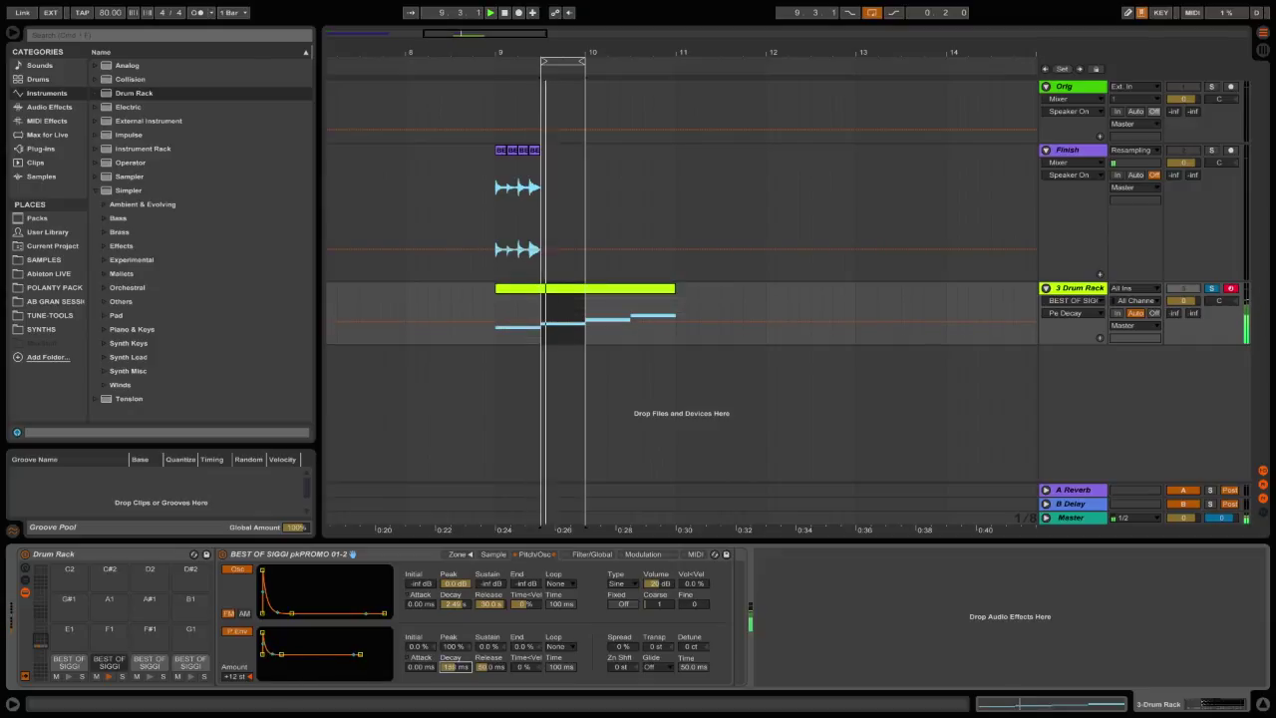
Lower the sustain of the C#1 pad's volume envelope to -inf dB.
key("space")
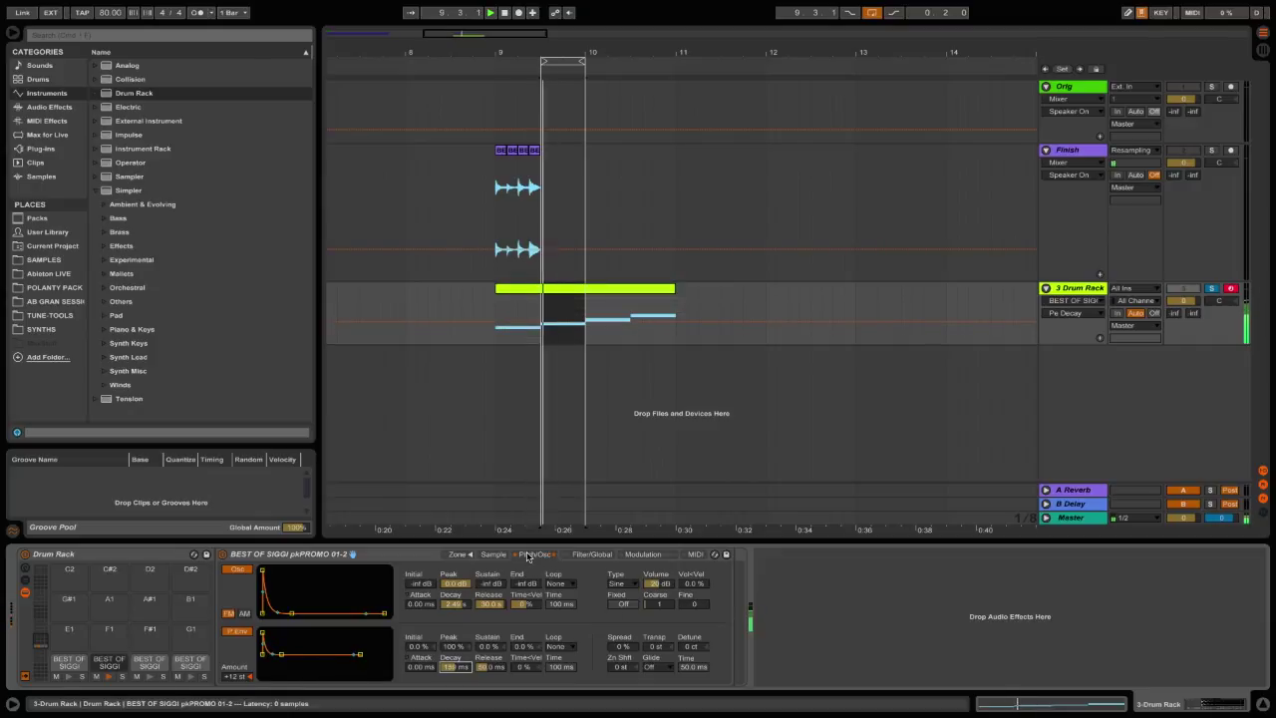
left_click(579, 554)
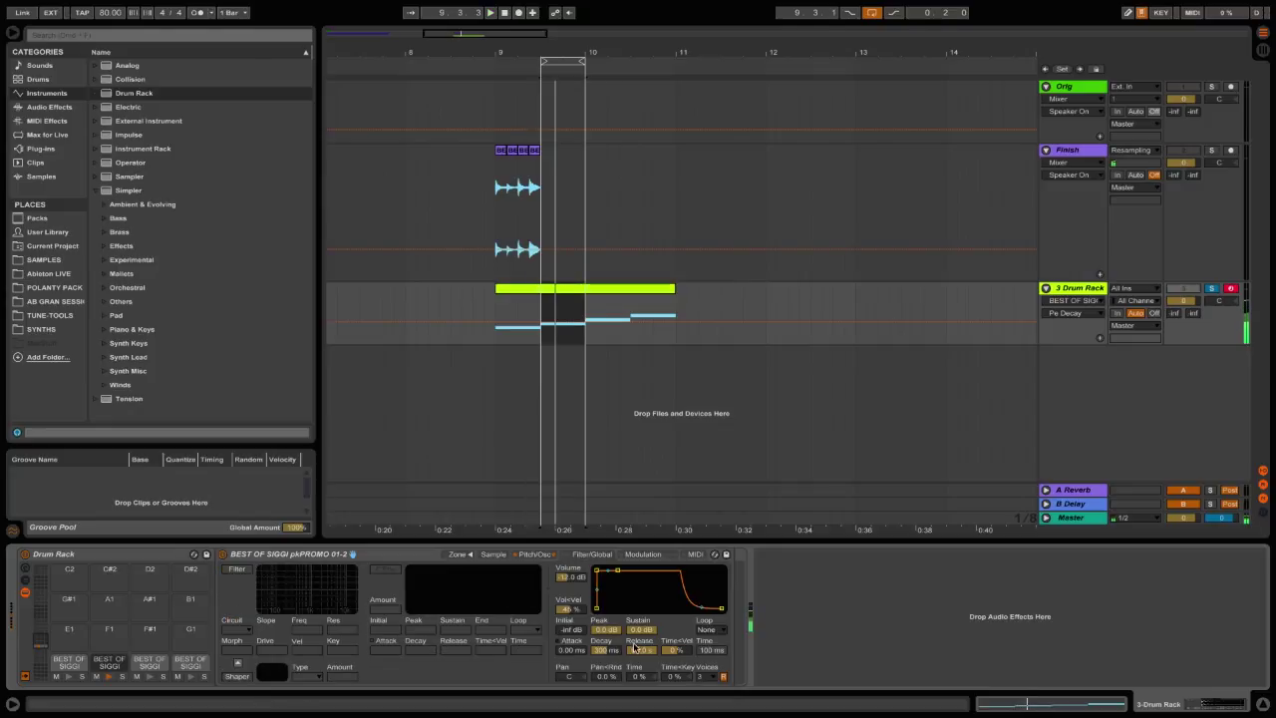
left_click_drag(641, 631, 641, 688)
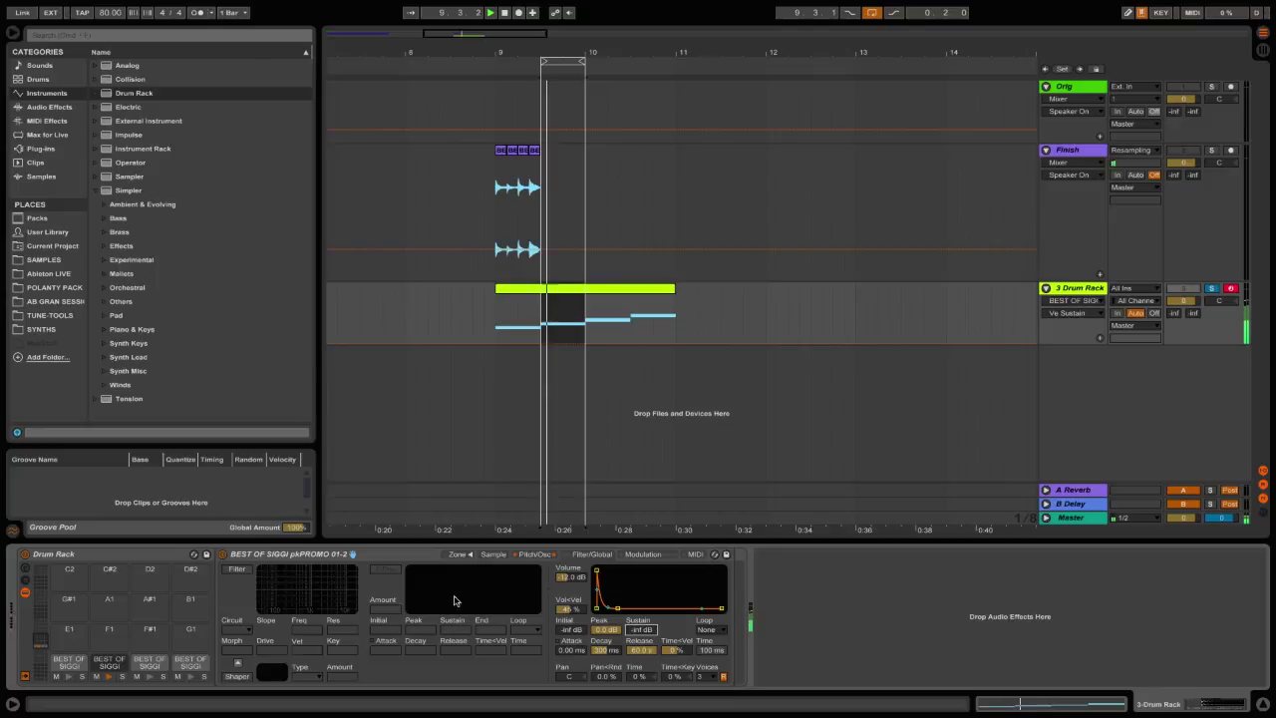
Raise the root key of the C#1 pad's sample while auditioning the looped note.
left_click(489, 554)
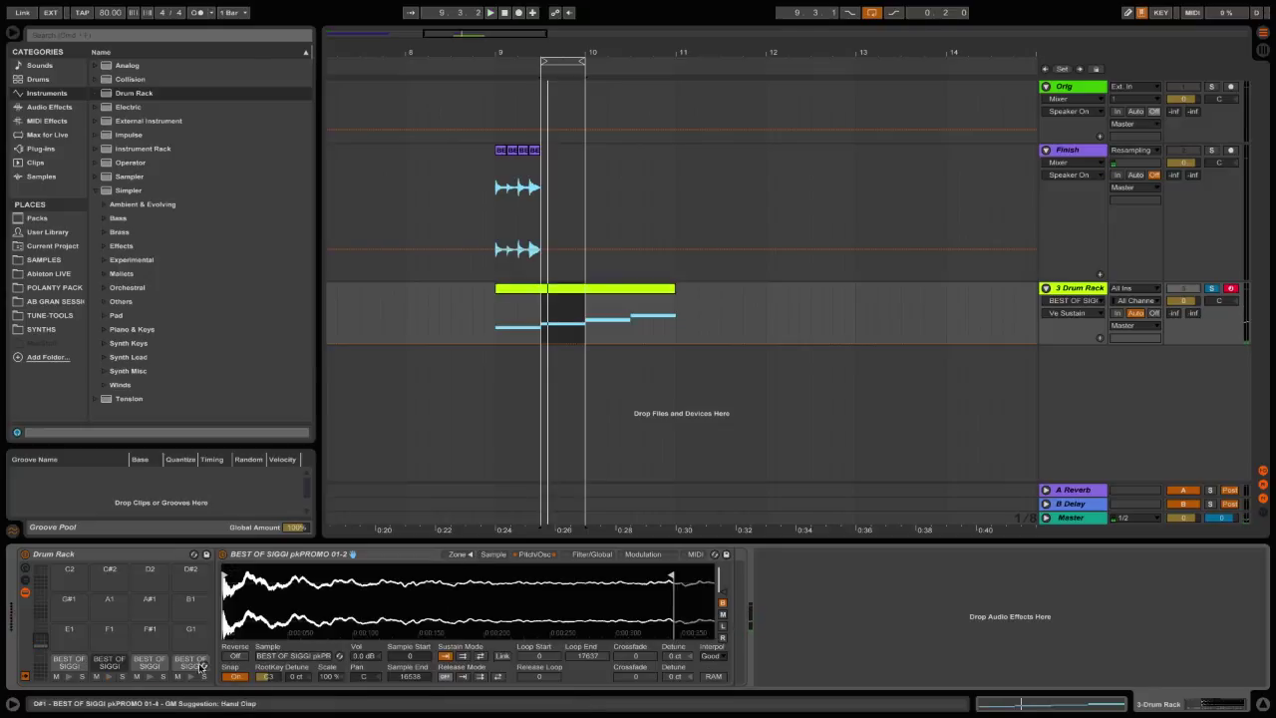
left_click(268, 676)
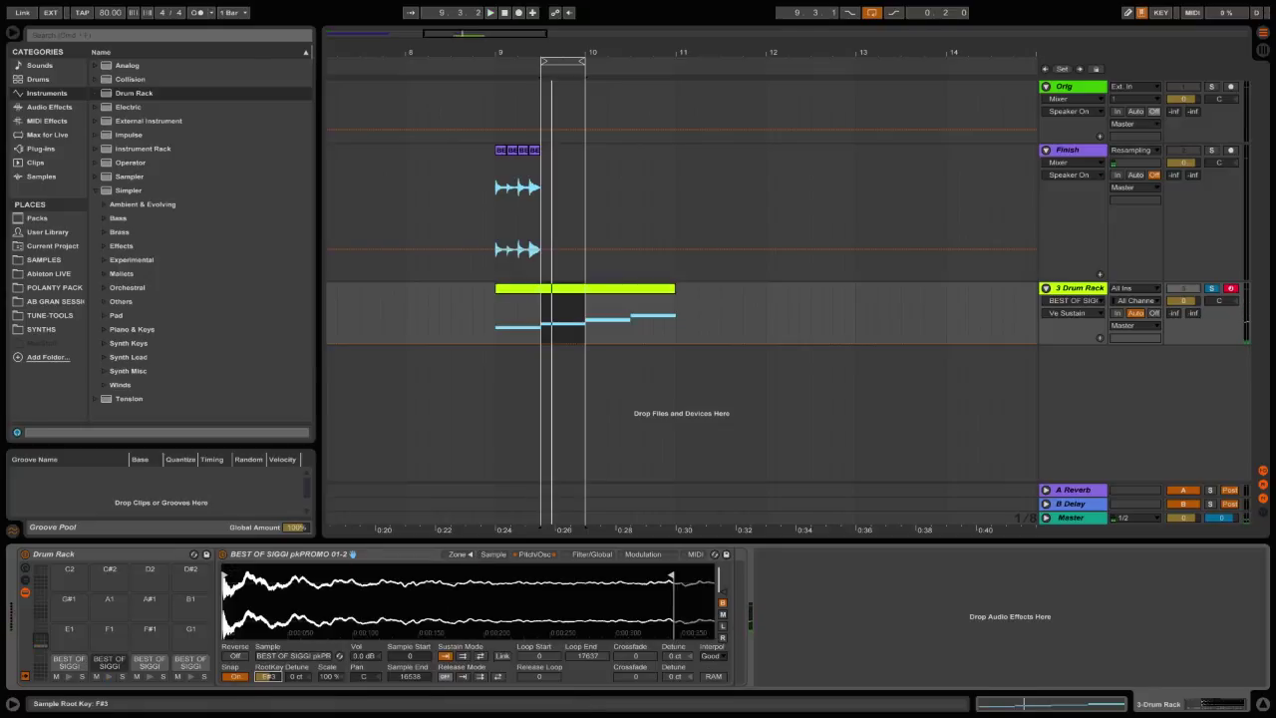
key("space")
key("space")
key("space")
key("space")
key("space")
key("space")
key("space")
left_click_drag(268, 677, 268, 655)
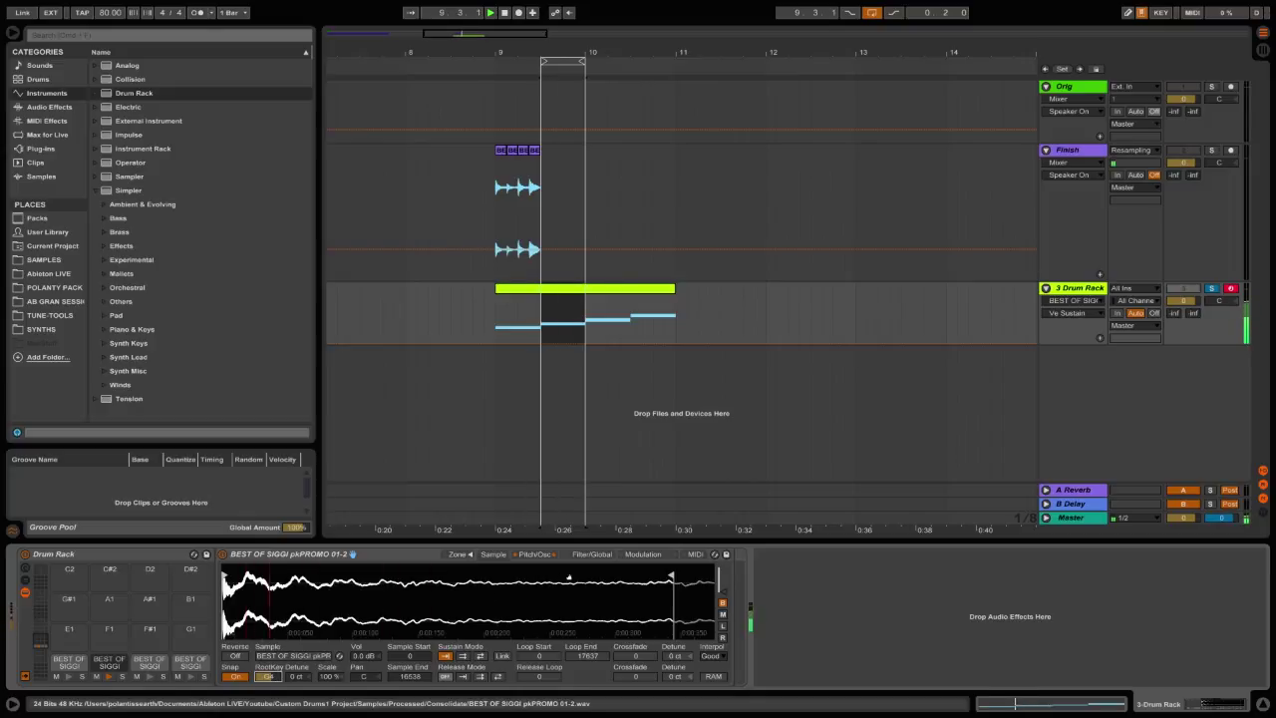
Lengthen the decay of the C#1 pad's volume envelope in the filter and global settings.
left_click(554, 554)
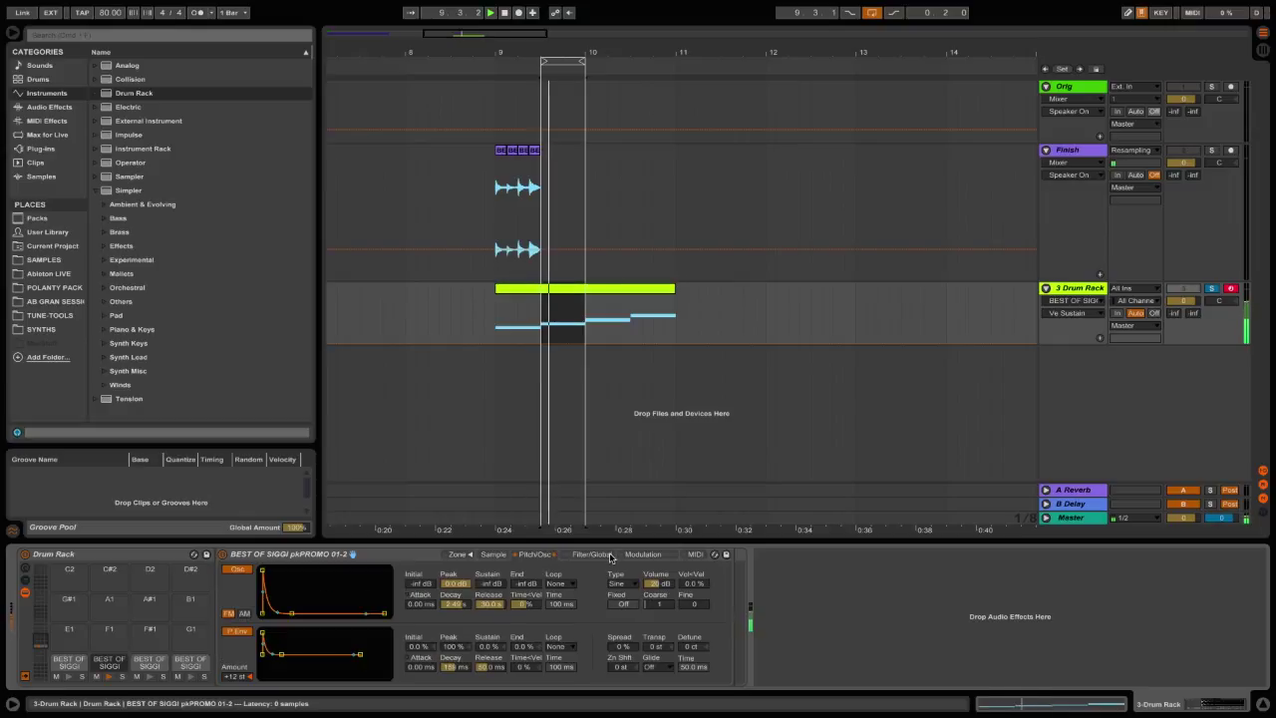
left_click(591, 554)
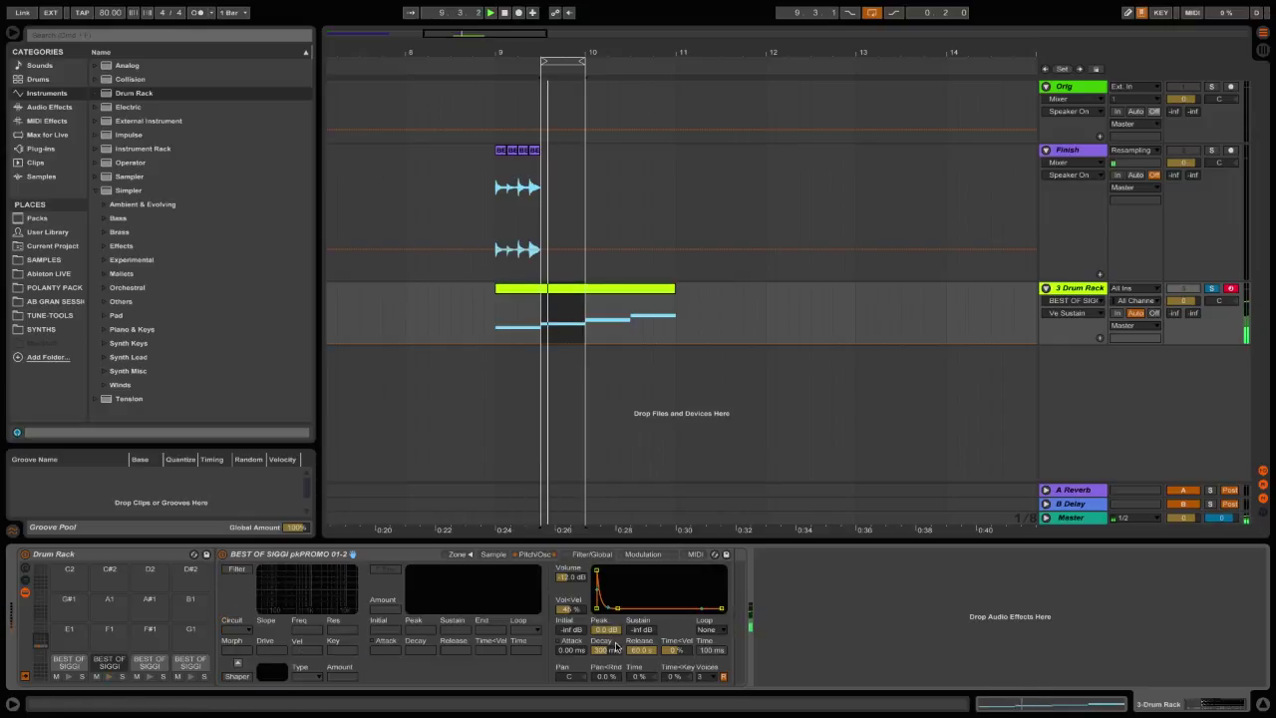
left_click_drag(616, 646, 616, 638)
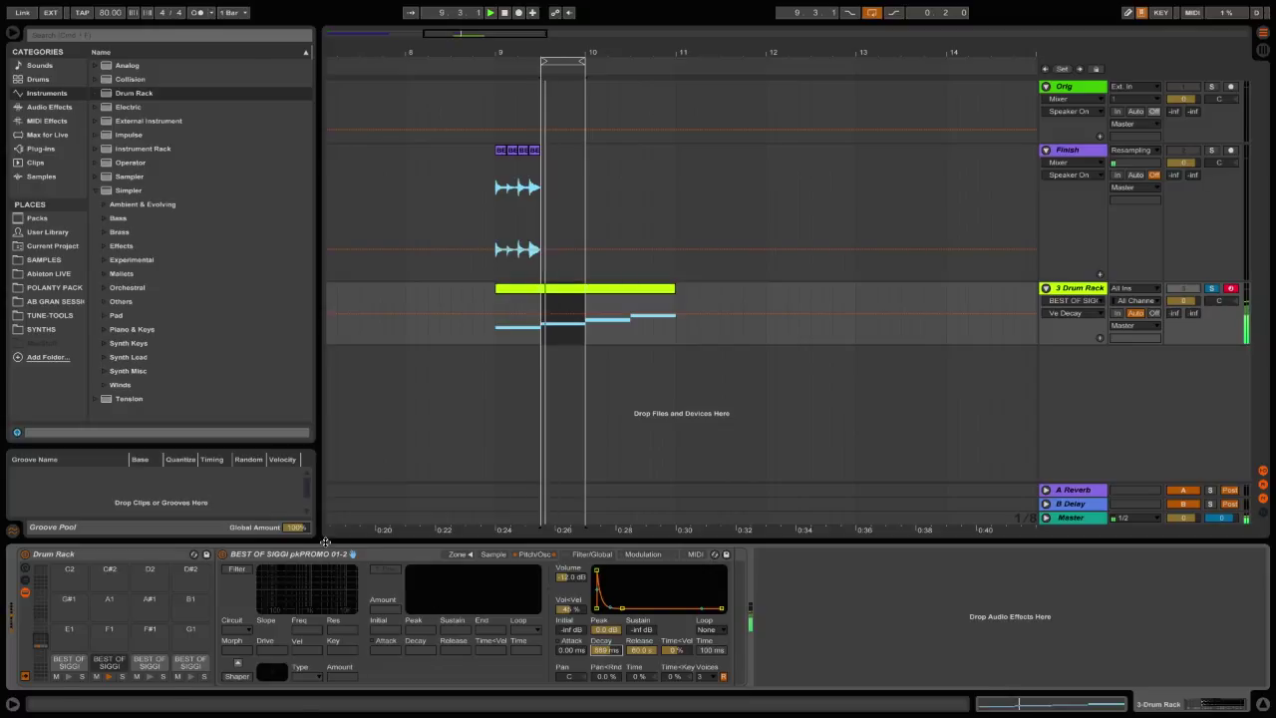
Enable the C#1 pad's filter at about 2.95 kHz and its filter envelope with an amount of 72.
left_click(238, 569)
left_click_drag(269, 605, 379, 590)
left_click(380, 569)
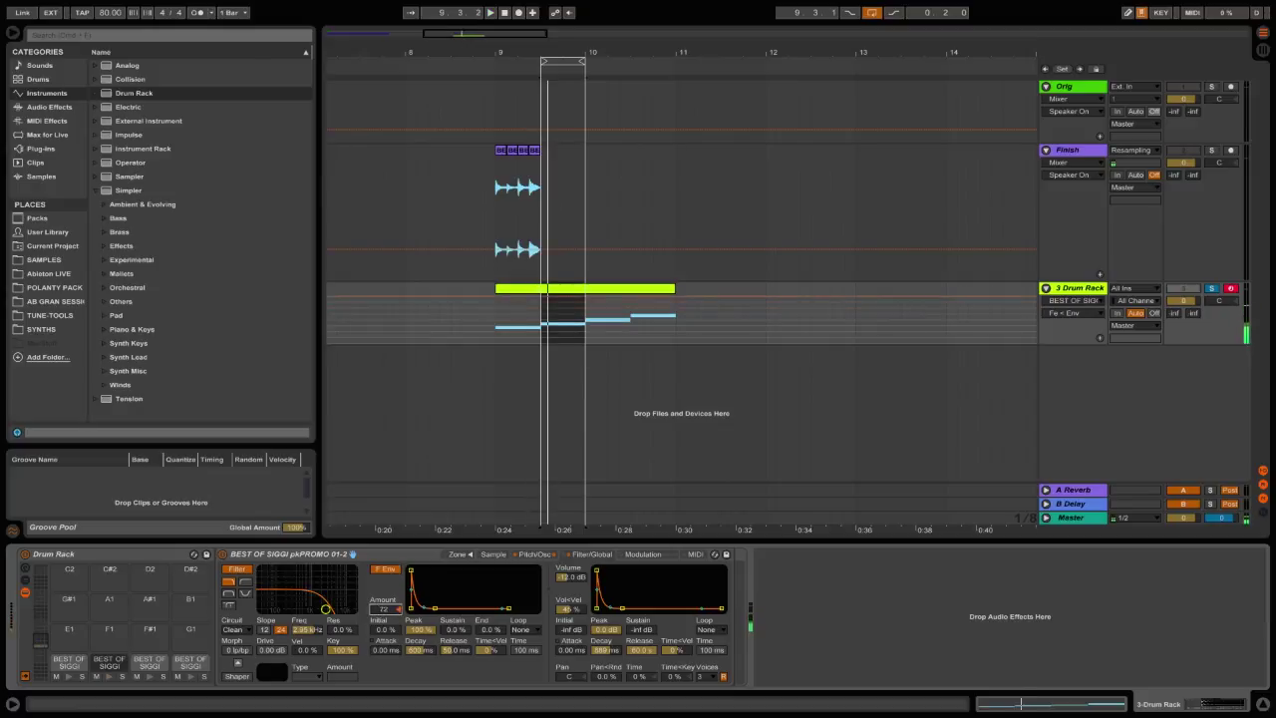
Lower the C#1 pad's filter frequency to about 1 kHz and fine-tune the filter and volume envelope decays.
left_click_drag(417, 649, 417, 688)
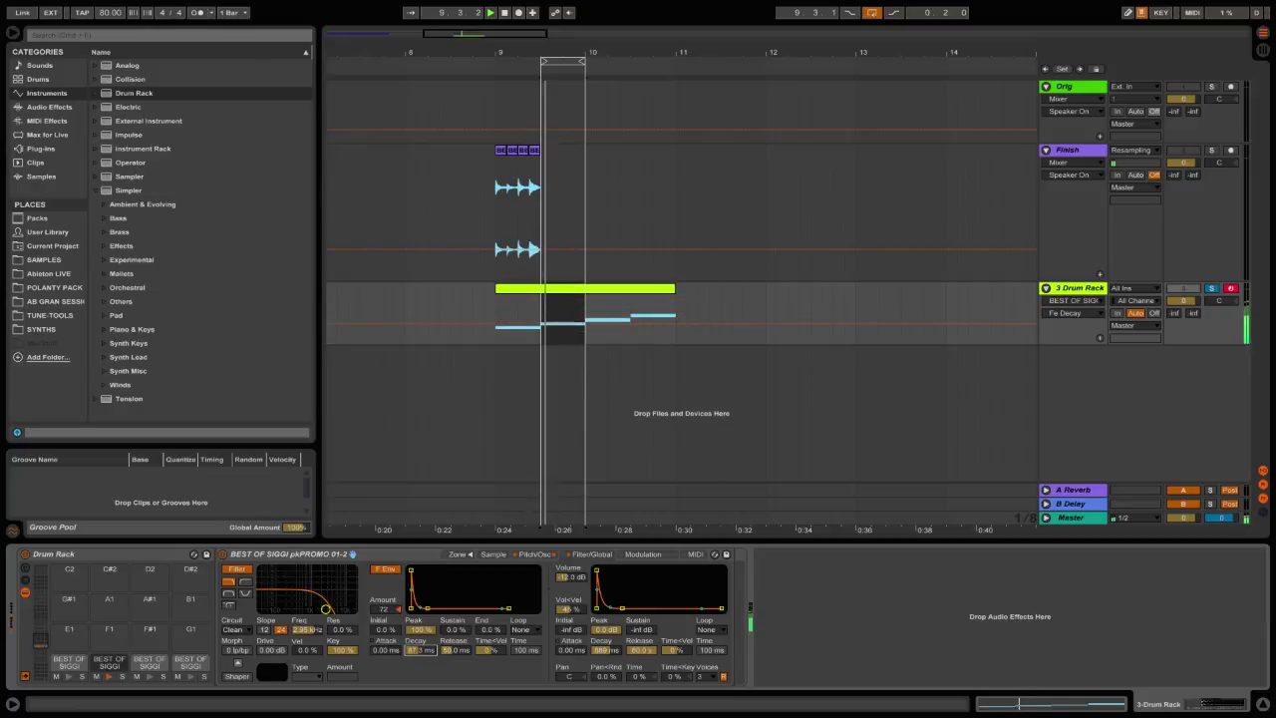
mouse_move(306, 630)
left_mouse_down()
mouse_move(306, 670)
mouse_move(306, 648)
left_mouse_up()
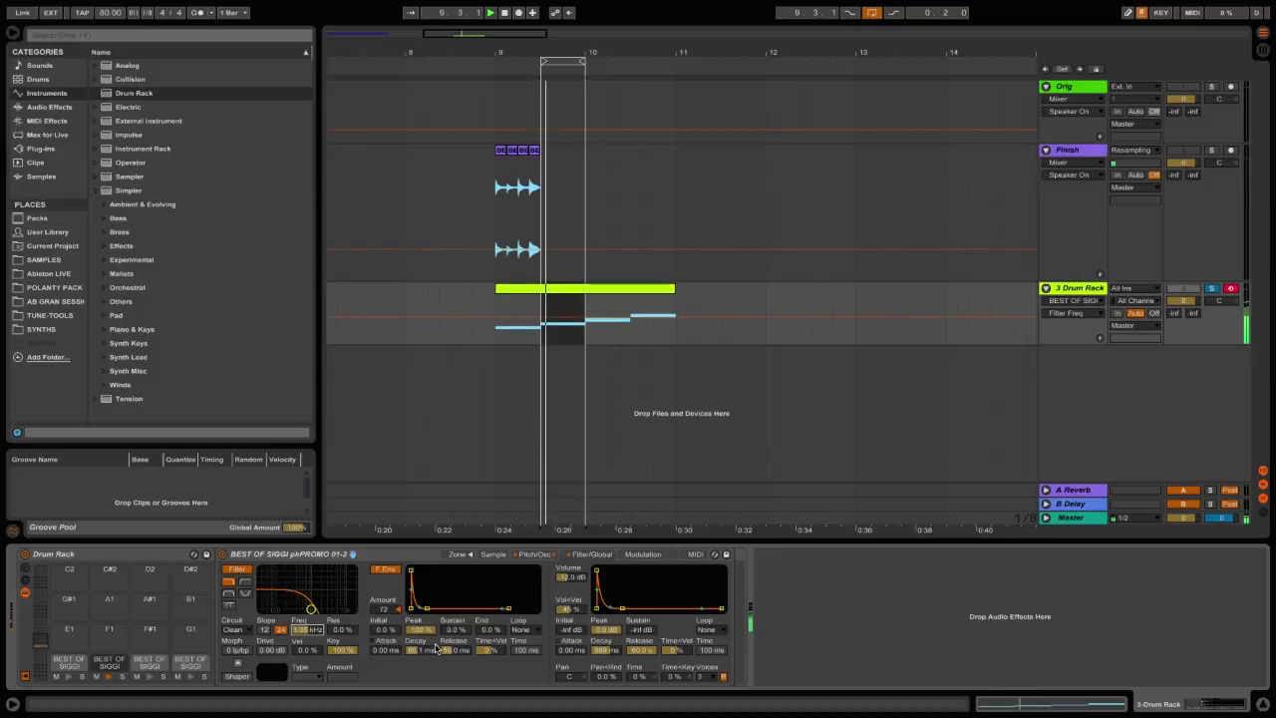
left_click_drag(435, 649, 435, 637)
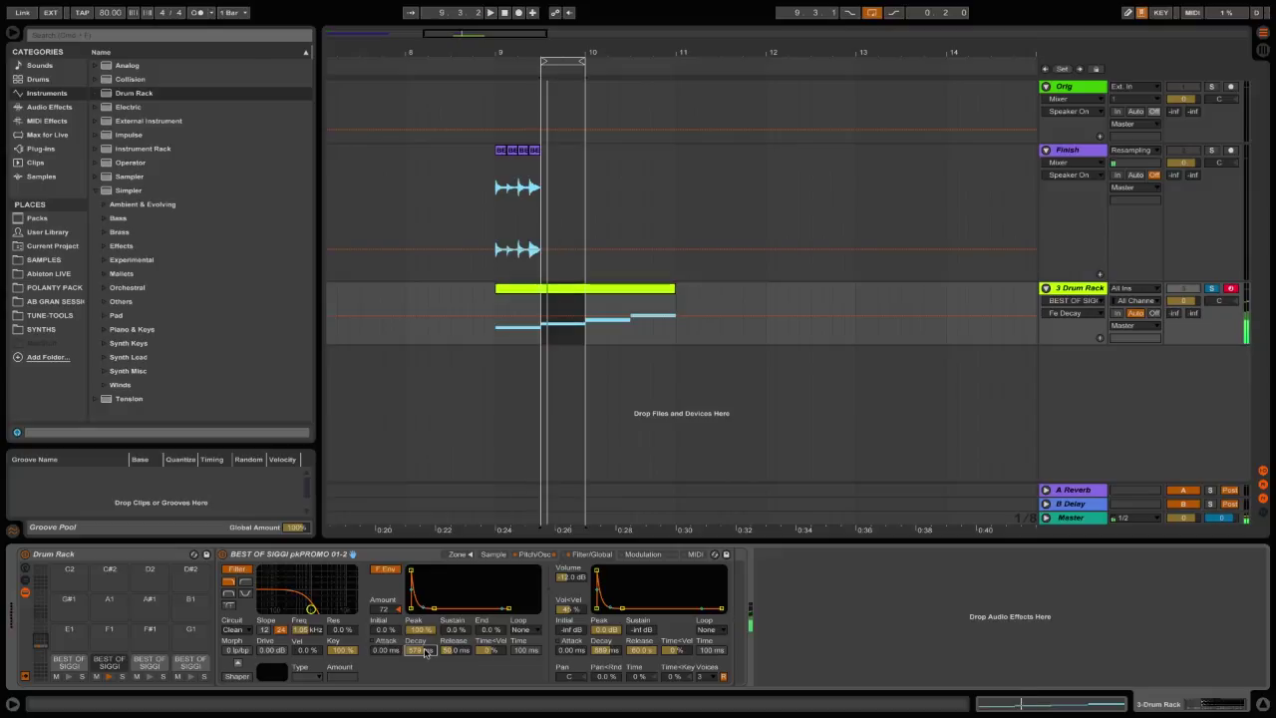
left_click_drag(604, 648, 604, 660)
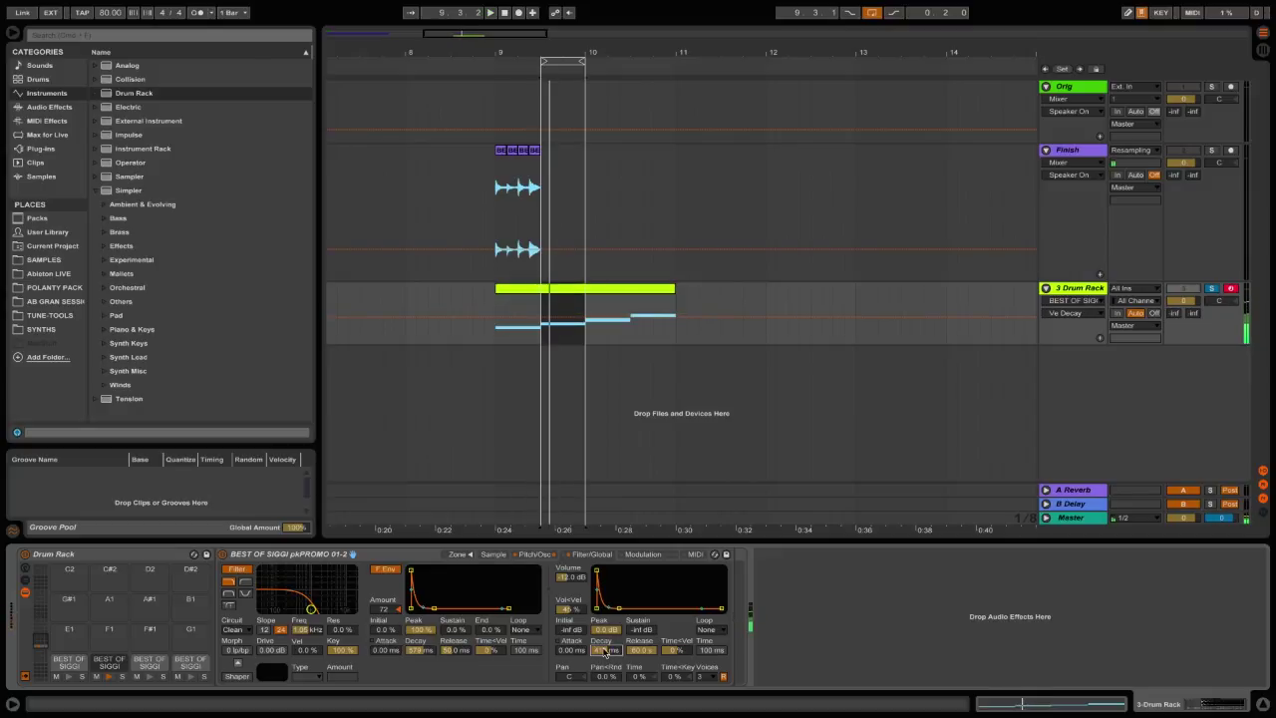
Move the loop to start at 10.1.1 around the third note, restart playback and show the D1 pad's device.
left_click_drag(569, 60, 614, 60)
key("space")
left_click(149, 660)
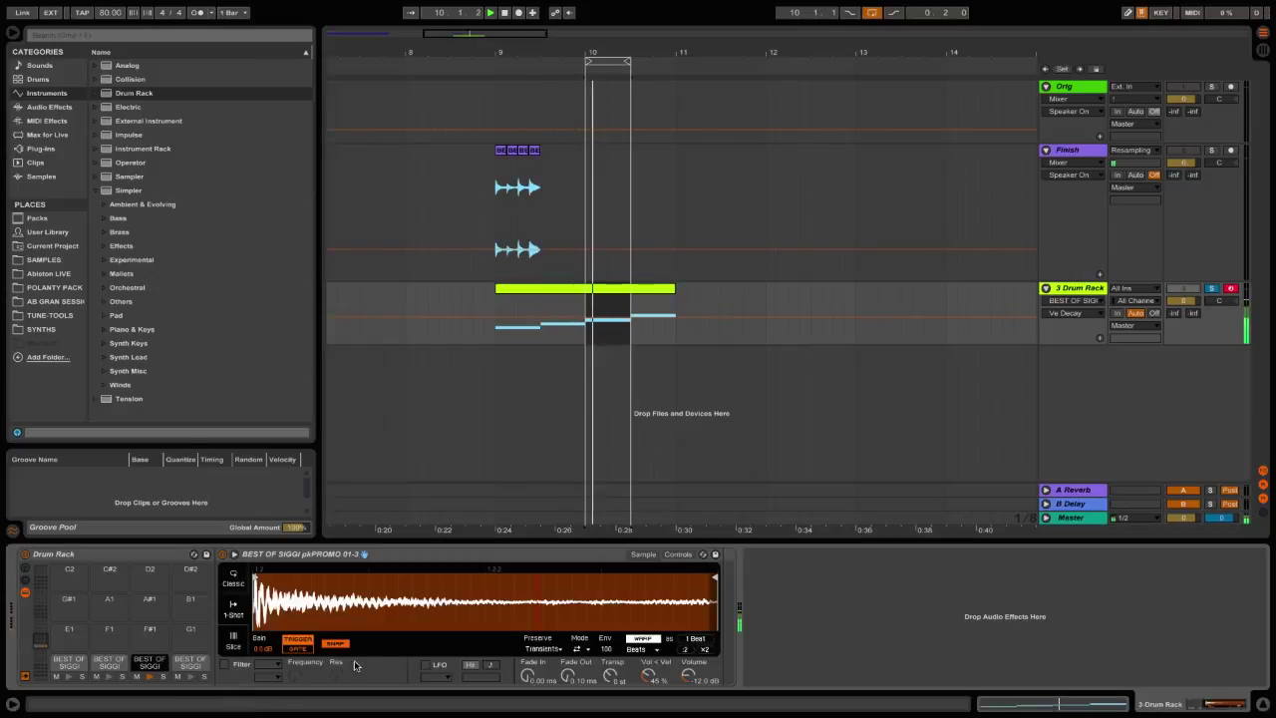
Convert the D1 pad's Simpler to Sampler and enable its modulation oscillator.
right_click(330, 551)
left_click(344, 536)
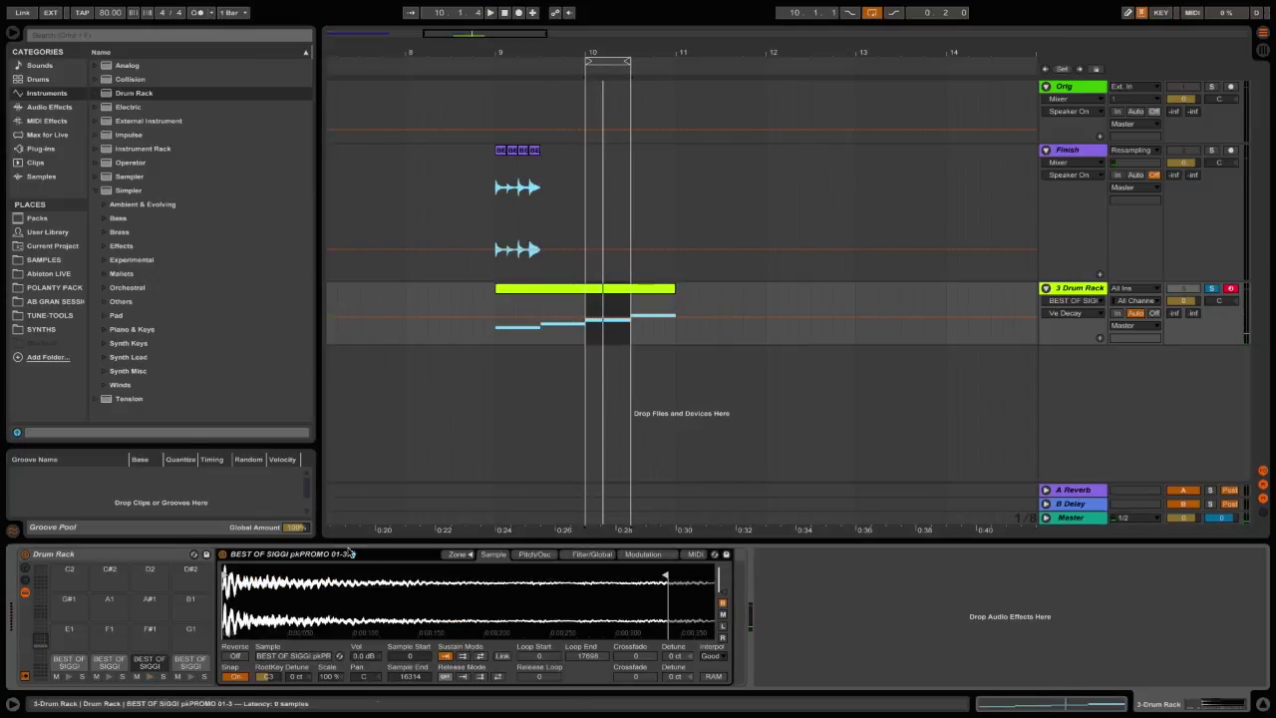
left_click(534, 553)
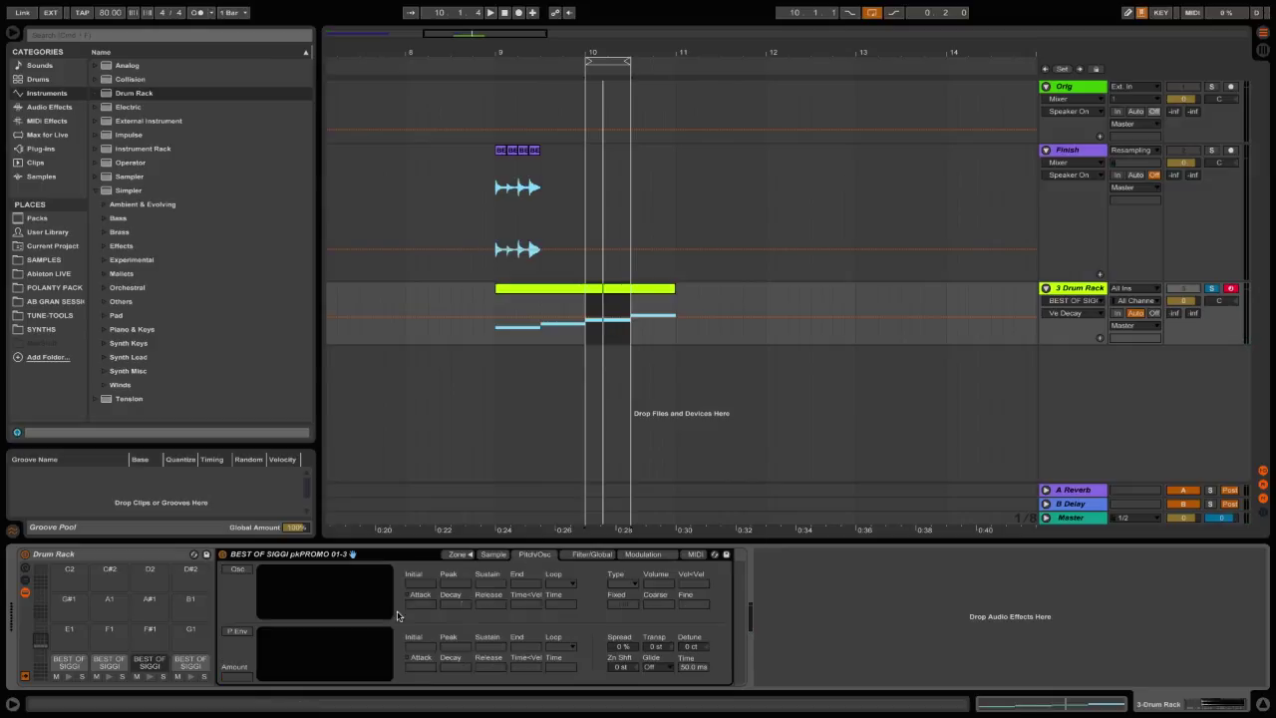
left_click(239, 569)
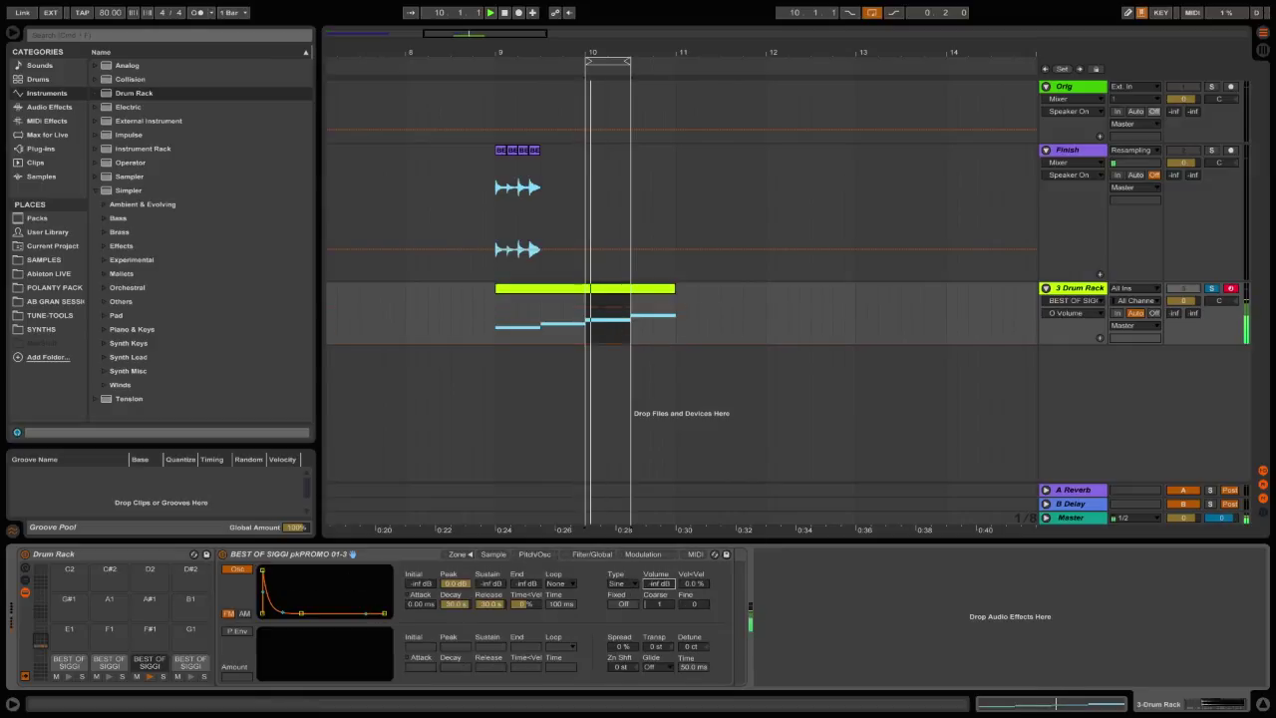
Raise the D1 pad's modulation oscillator volume, set its coarse tuning to 5 and shorten its envelope decay to about 1.9 s.
key("space")
left_click_drag(657, 581, 657, 561)
left_click(653, 605)
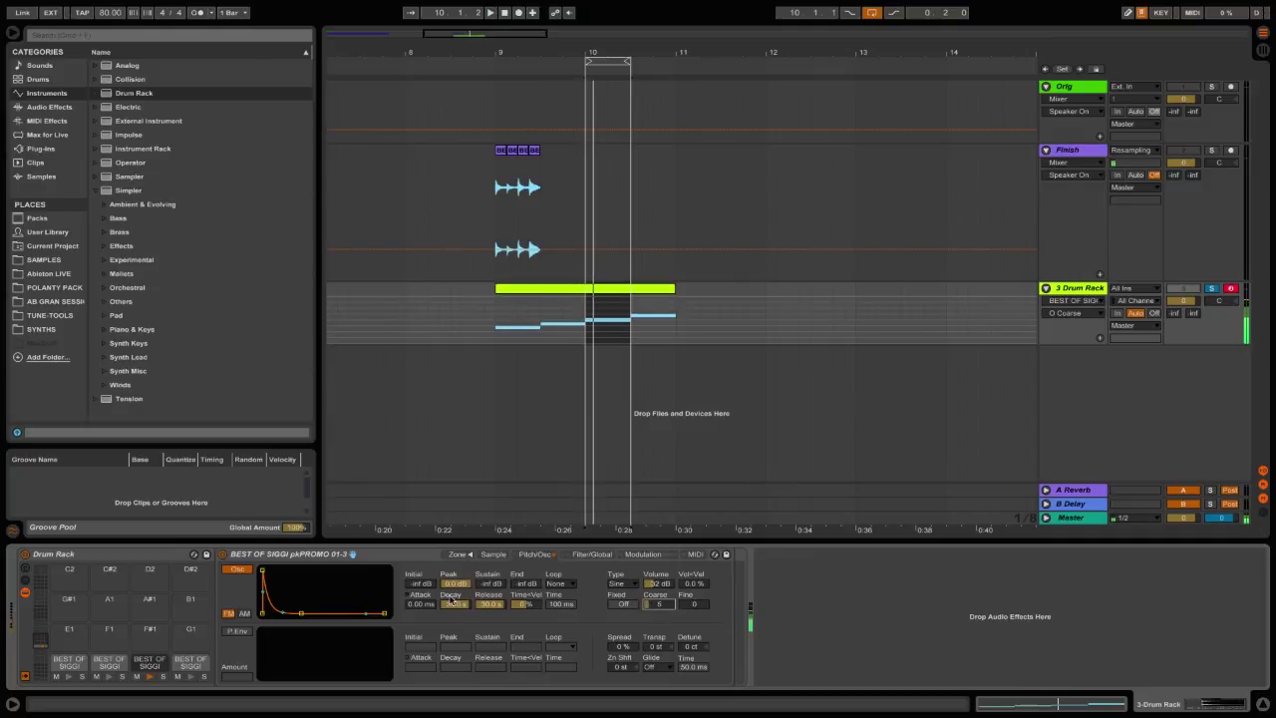
left_click_drag(454, 604, 454, 648)
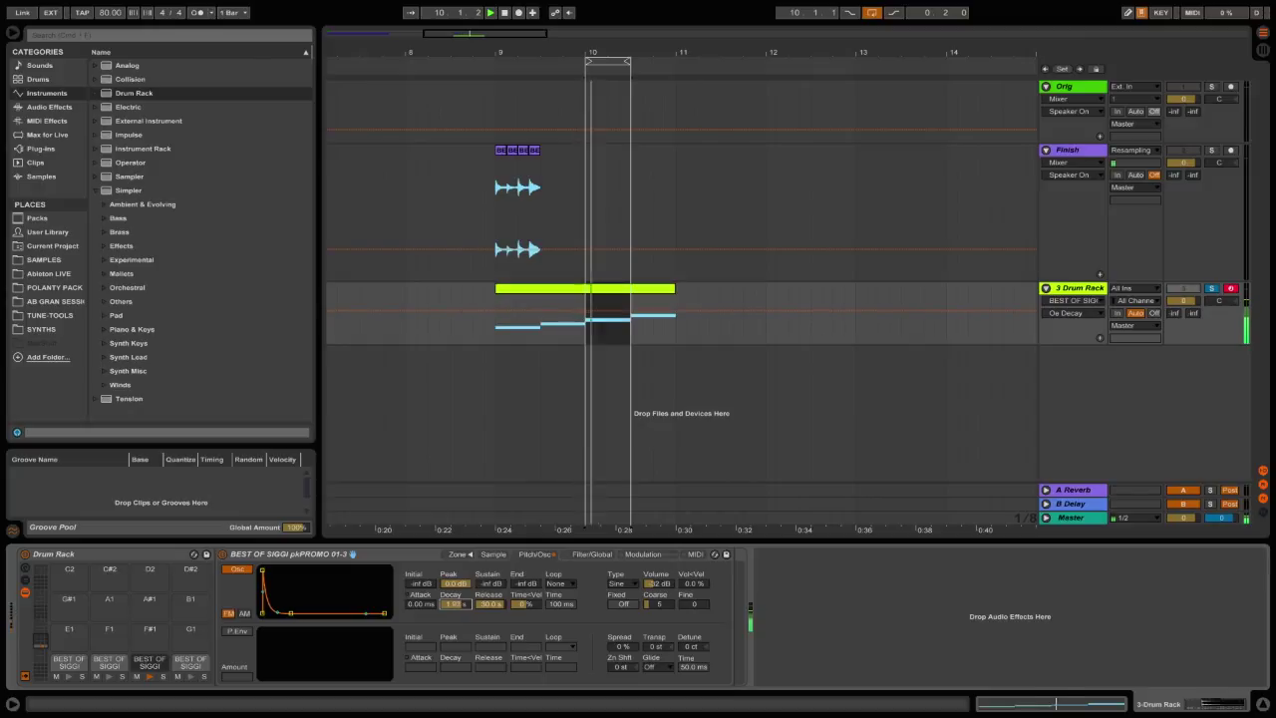
Enable the D1 pad's pitch envelope with an amount of +12 st and a decay of about 740 ms.
left_click(239, 630)
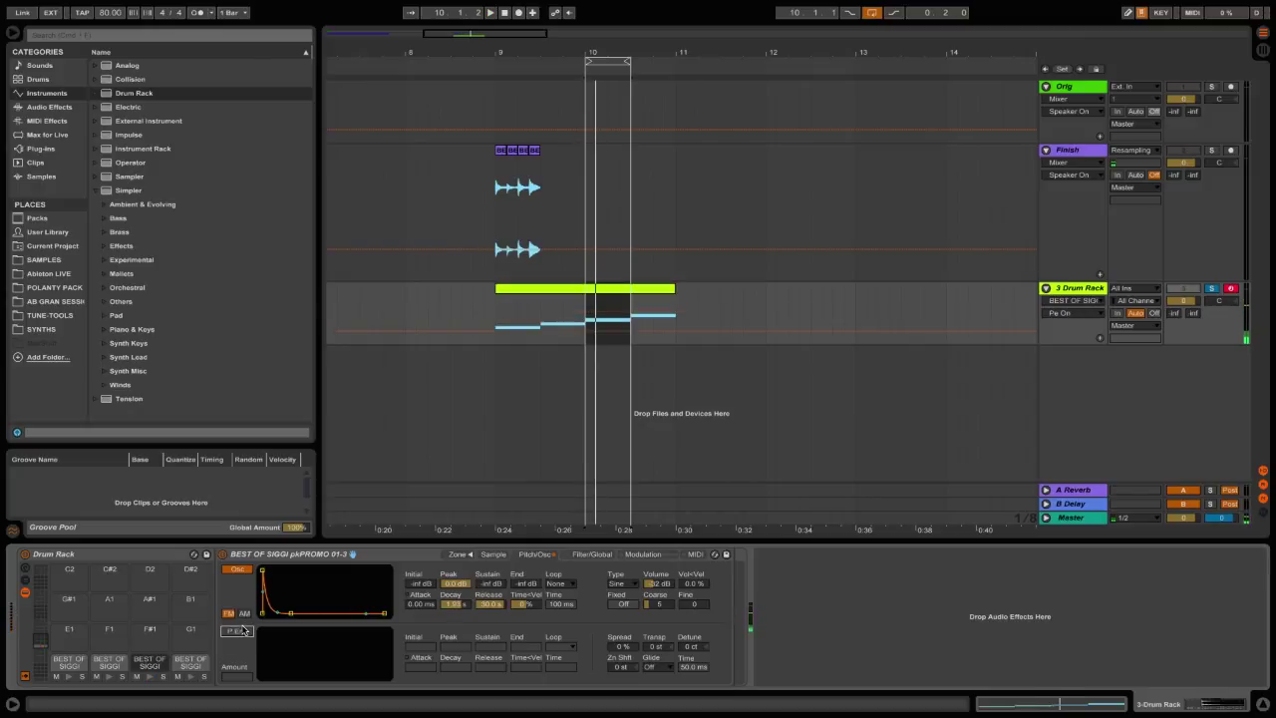
key("space")
left_click_drag(238, 677, 237, 670)
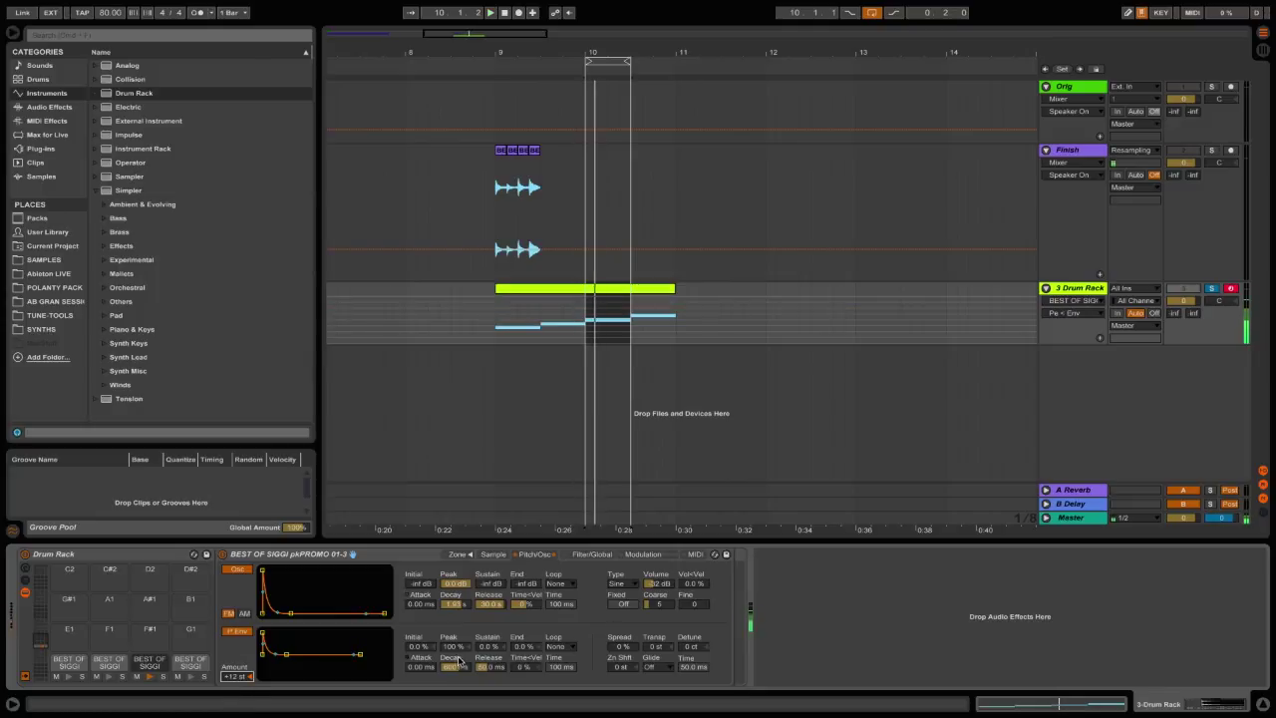
mouse_move(455, 665)
left_mouse_down()
mouse_move(455, 688)
mouse_move(455, 654)
left_mouse_up()
key("space")
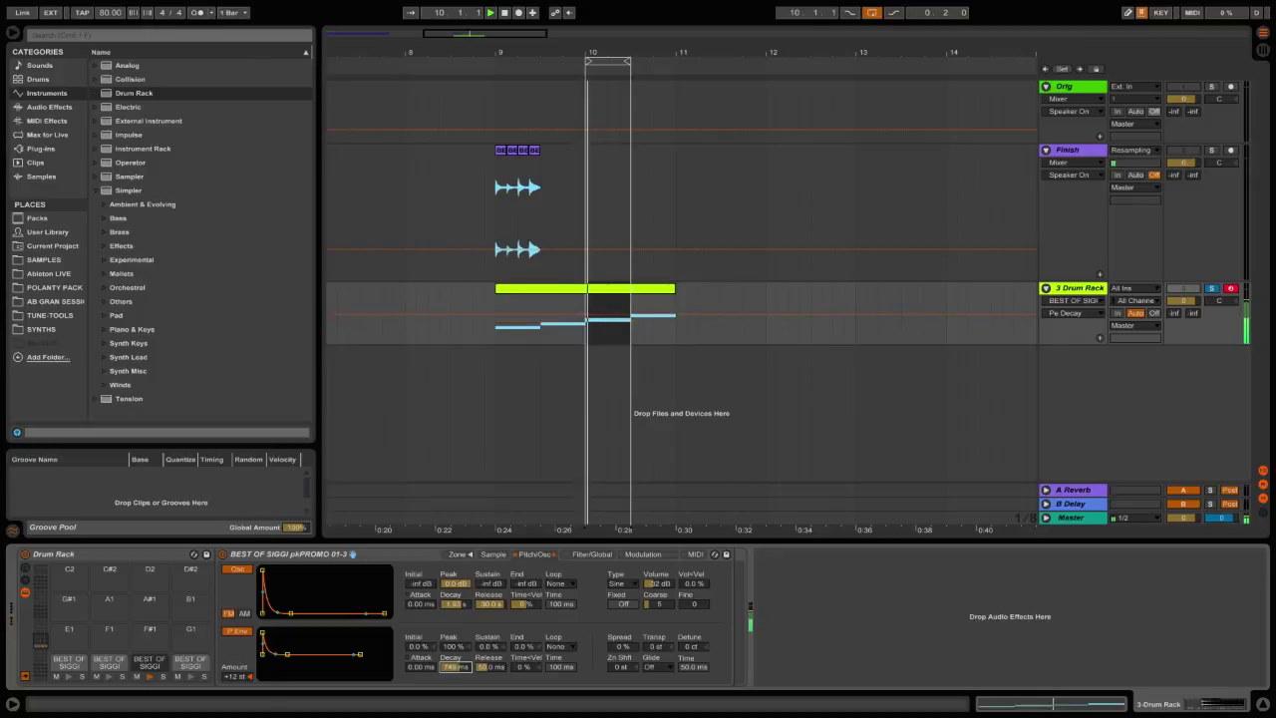
Set the D1 pad's volume envelope sustain to -inf dB and its decay to about 2.1 s.
left_click(592, 554)
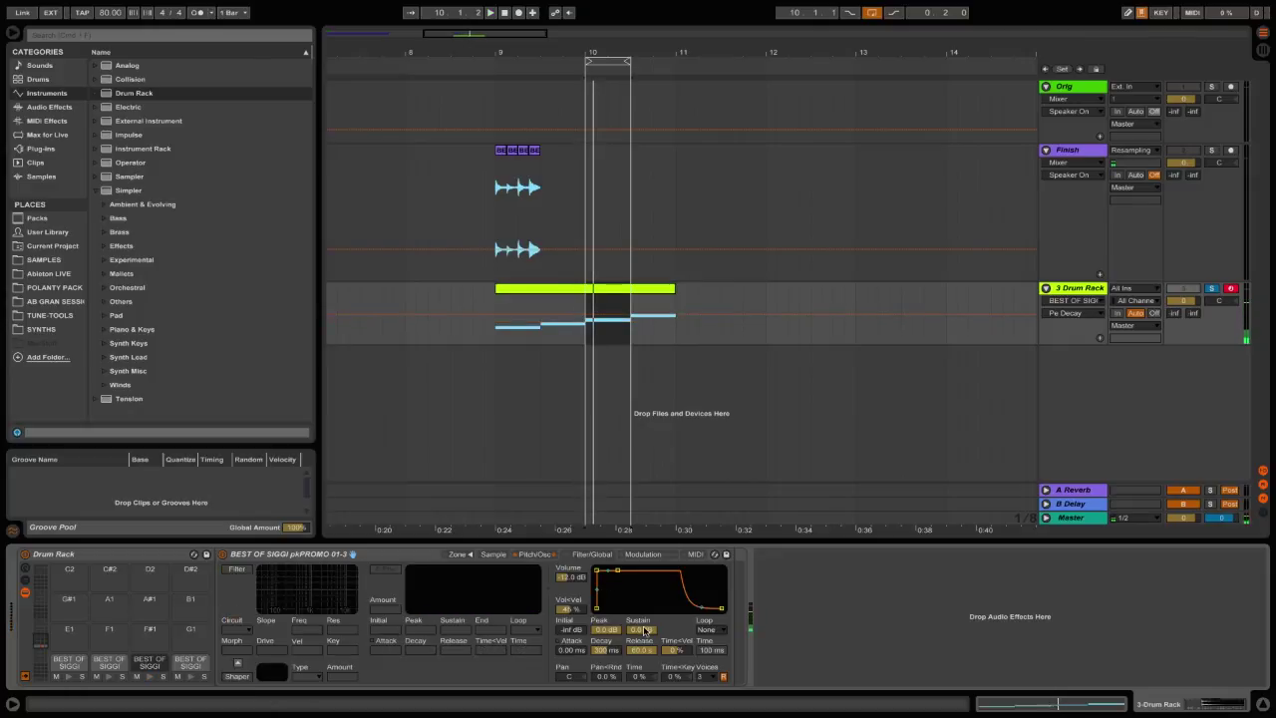
left_click(641, 629)
left_click_drag(603, 649, 603, 623)
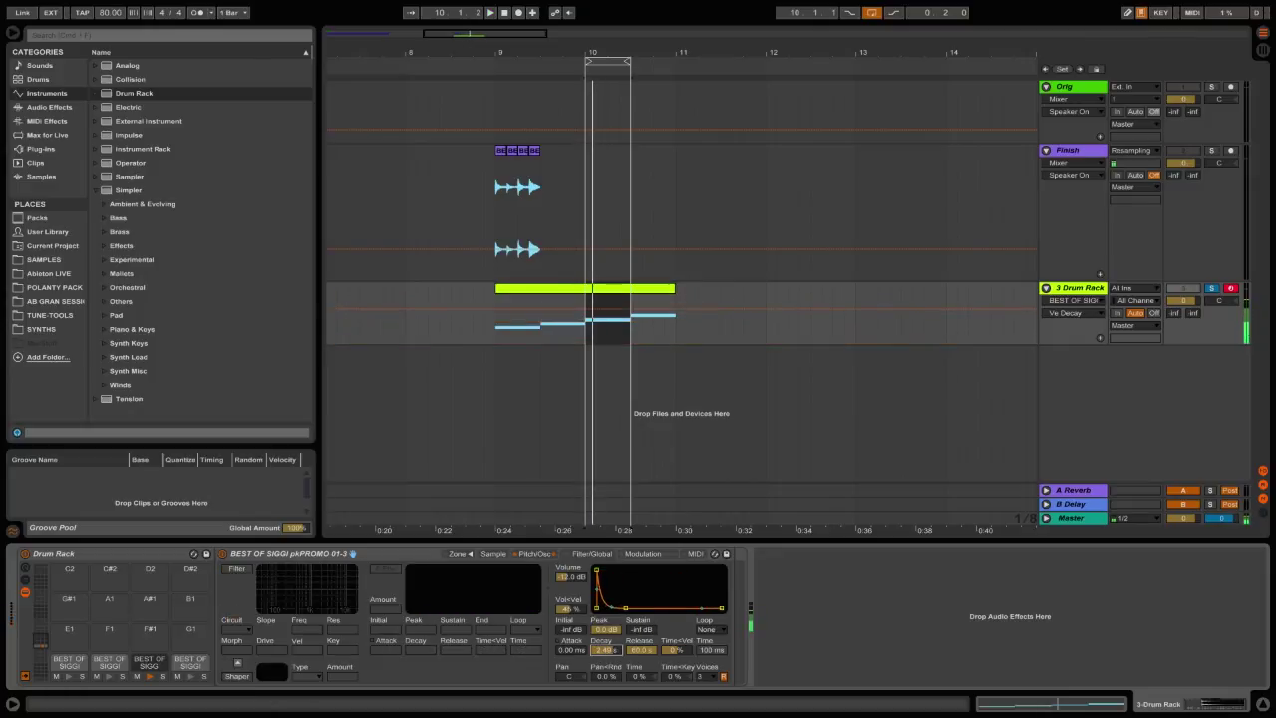
Enable the D1 pad's filter at about 390 Hz and its filter envelope with an amount of 72 and a shorter decay.
left_click(236, 568)
left_click_drag(307, 629, 307, 682)
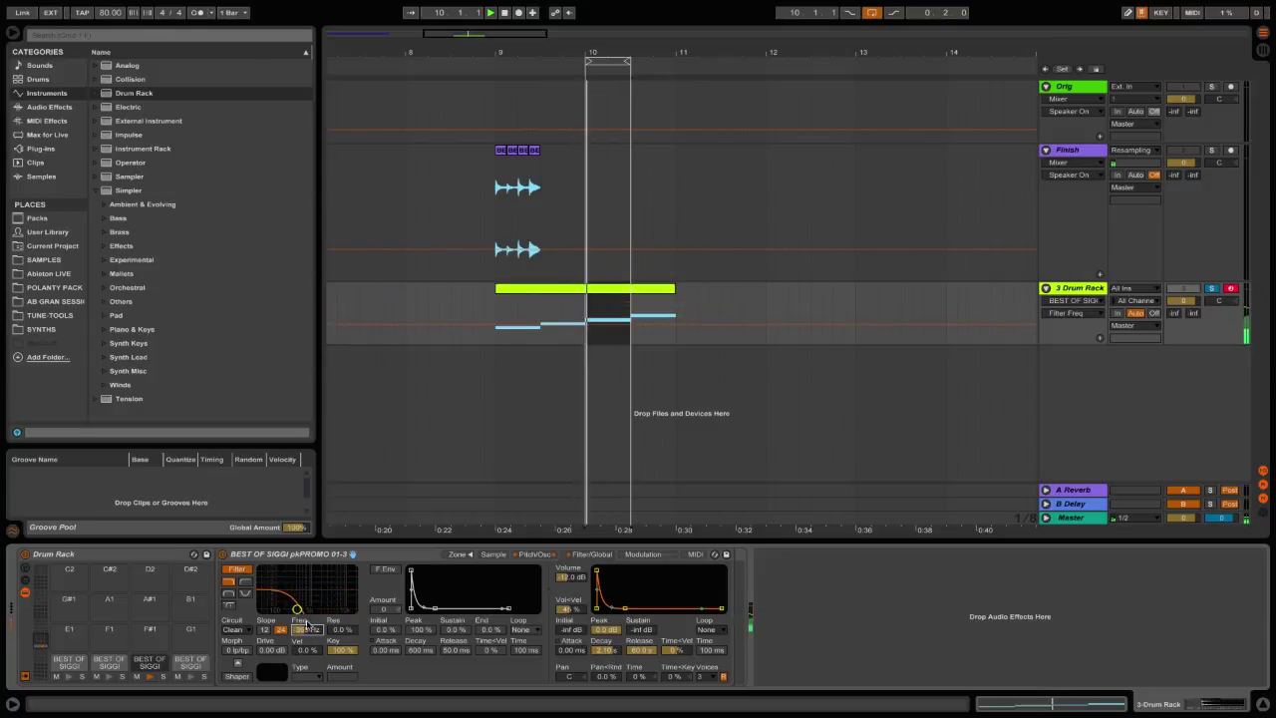
left_click(385, 568)
left_click_drag(385, 608, 419, 670)
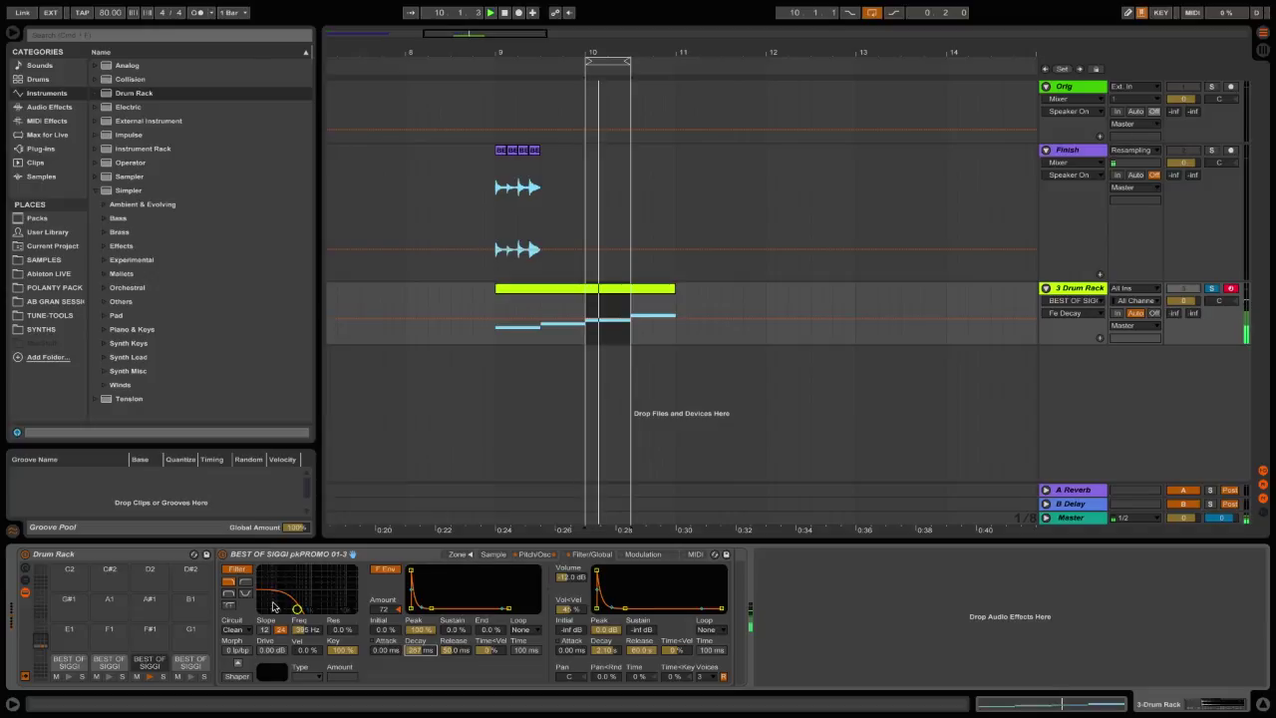
Tune the D1 pad's filter to about 1 kHz with envelope amount 40 and a decay of about 1.1 s, and adjust the volume envelope's decay curve.
left_click_drag(304, 628, 304, 598)
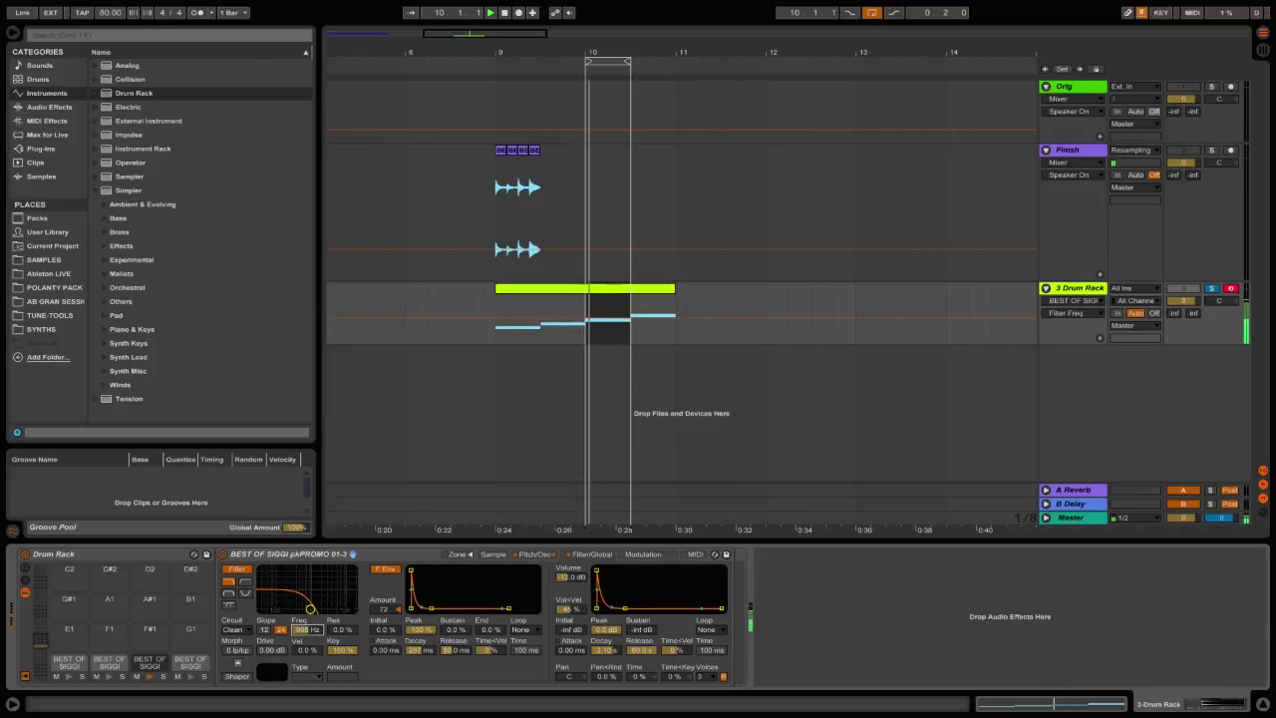
left_click_drag(418, 648, 419, 629)
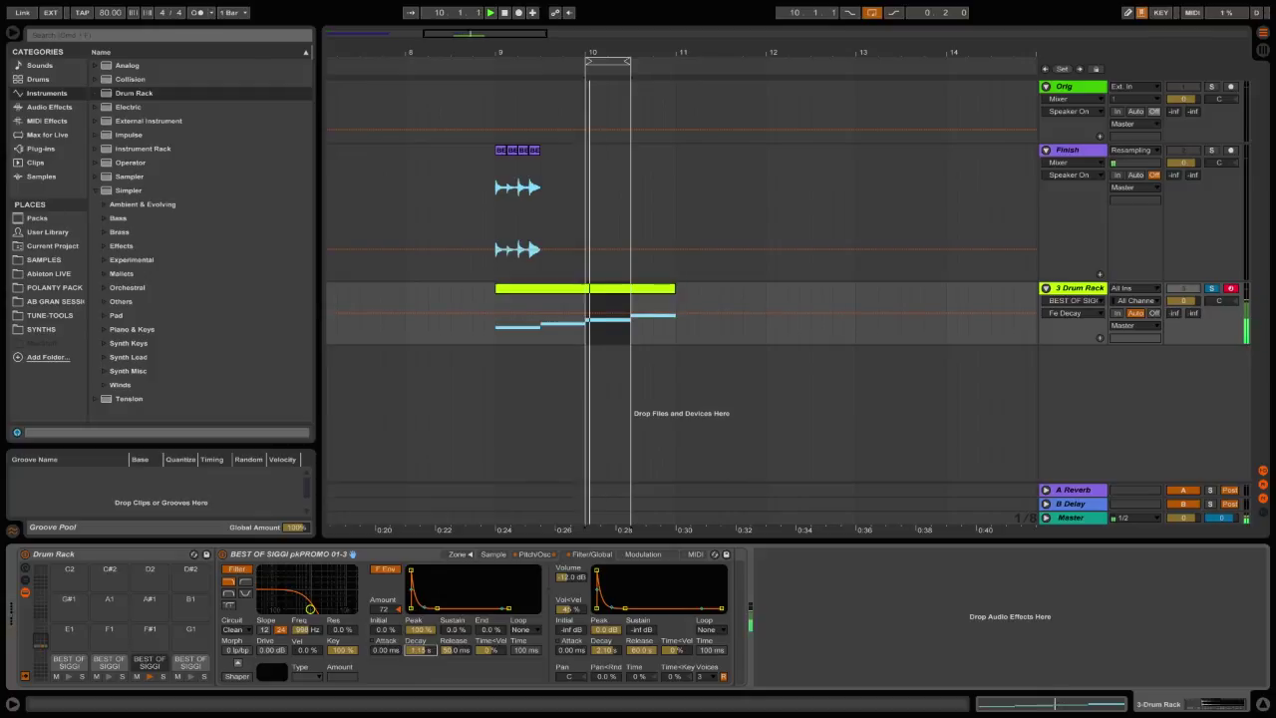
left_click(383, 608)
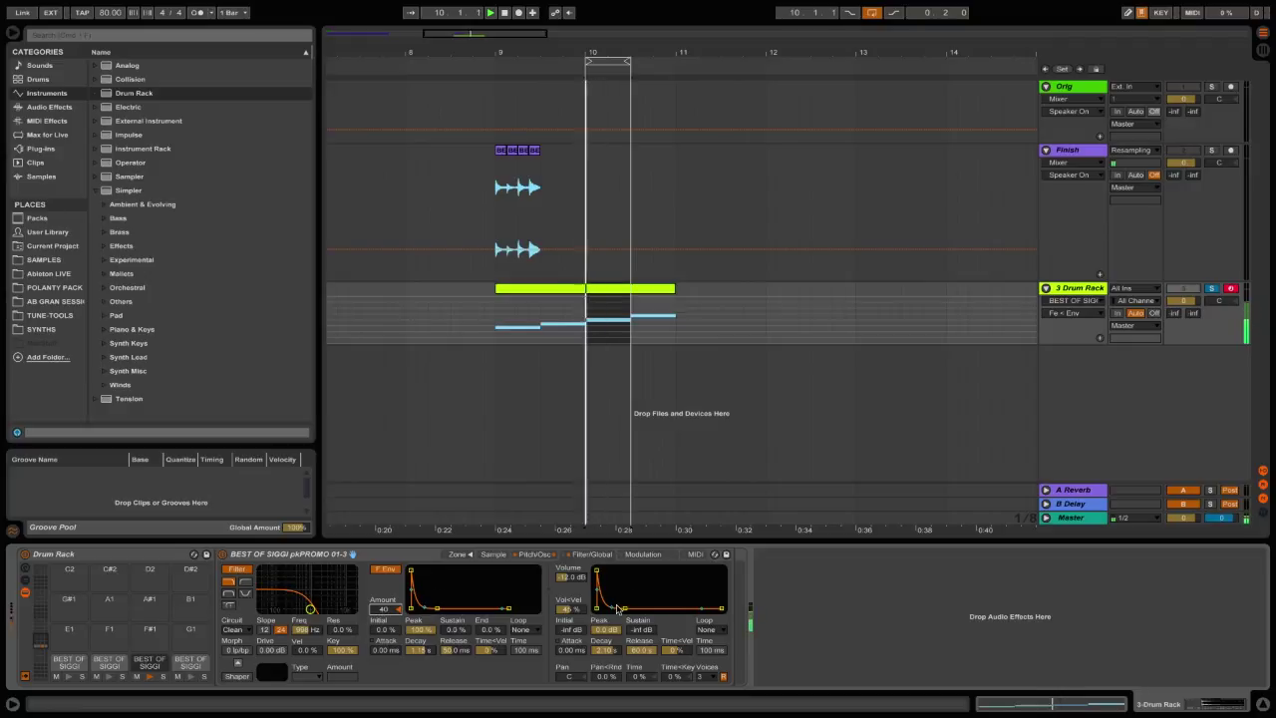
left_click_drag(610, 606, 611, 599)
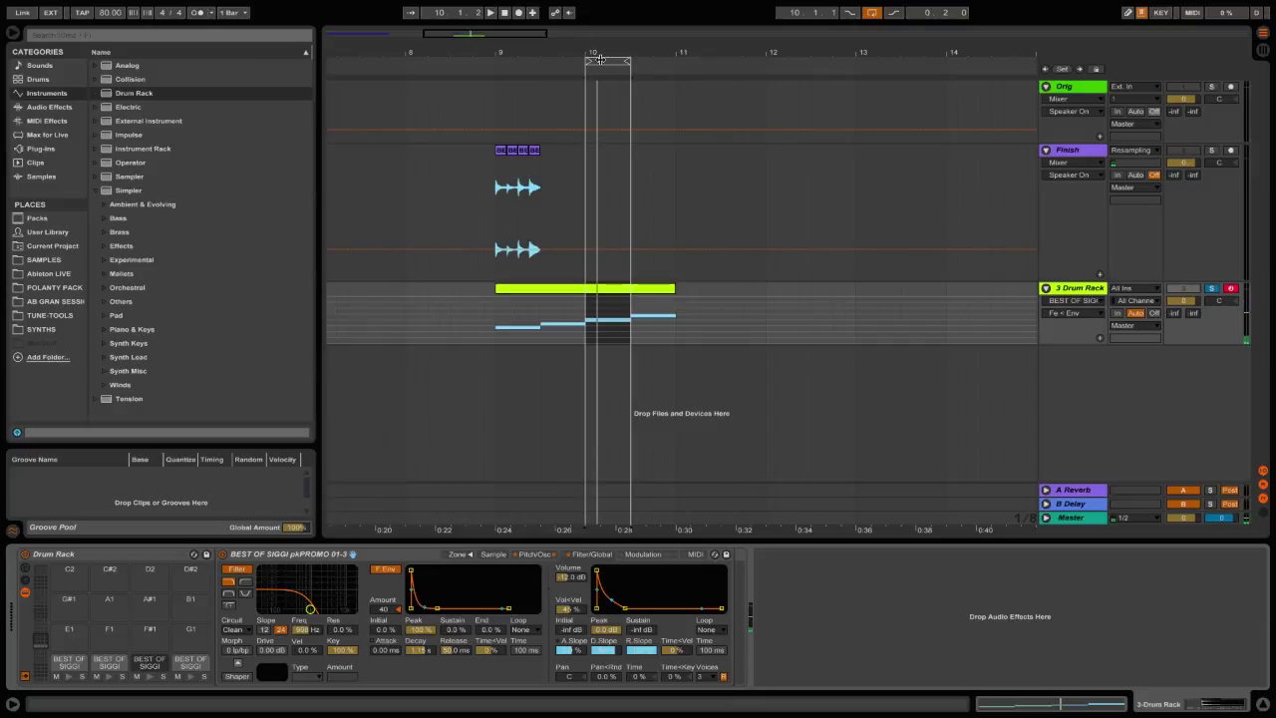
Move the loop to start at 10.3.1 around the fourth note and show the D#1 pad's device.
left_click_drag(600, 60, 645, 60)
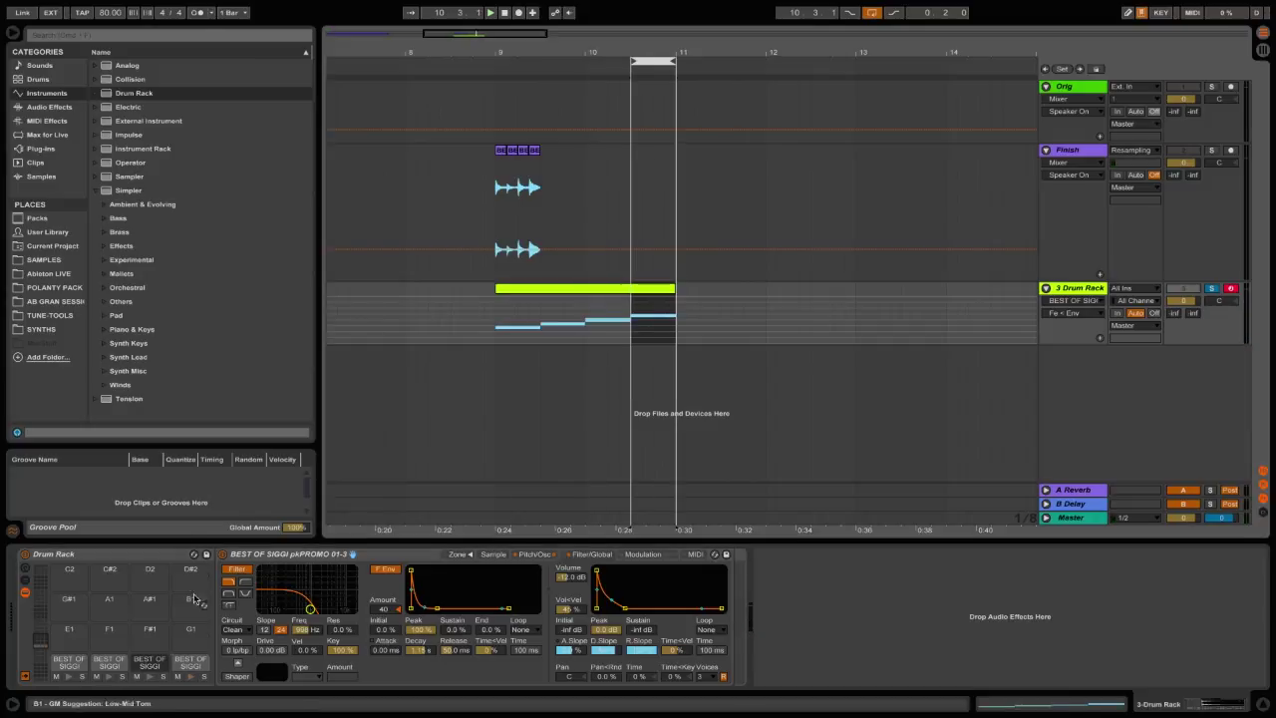
left_click(194, 660)
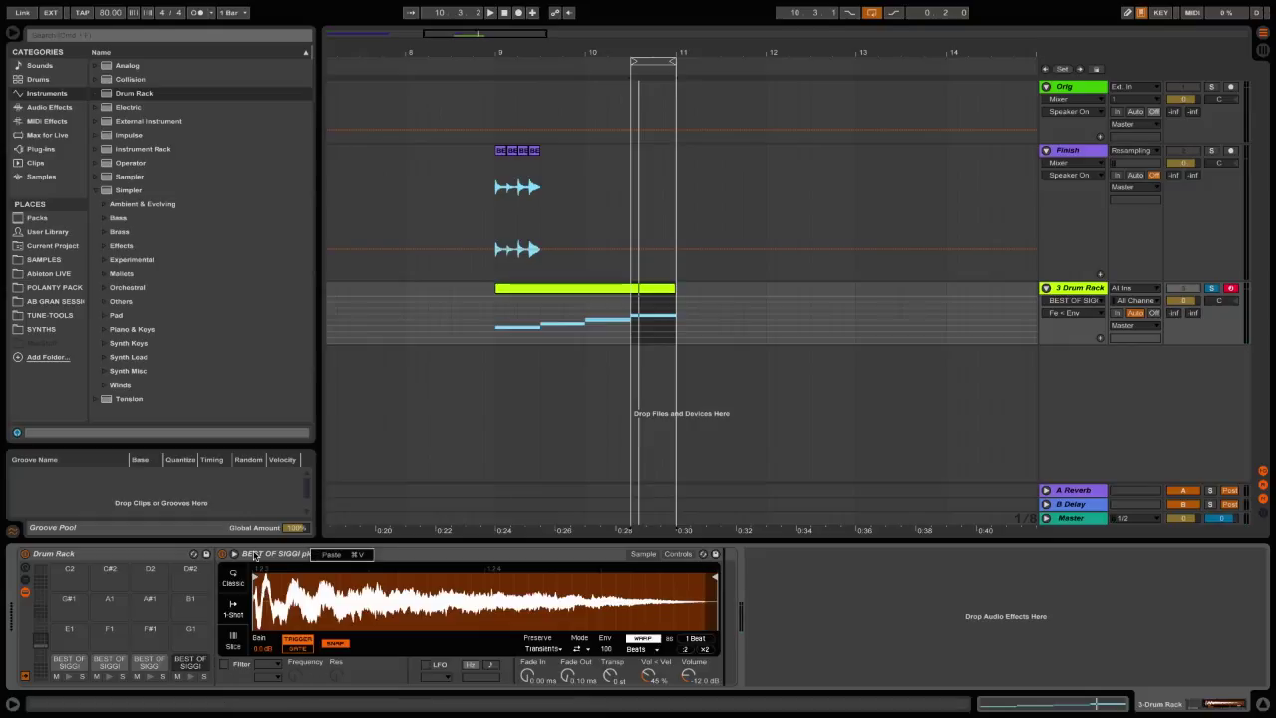
Convert the D#1 pad's Simpler to Sampler, audition the loop and show the filter and global settings.
right_click(259, 554)
left_click(323, 521)
key("space")
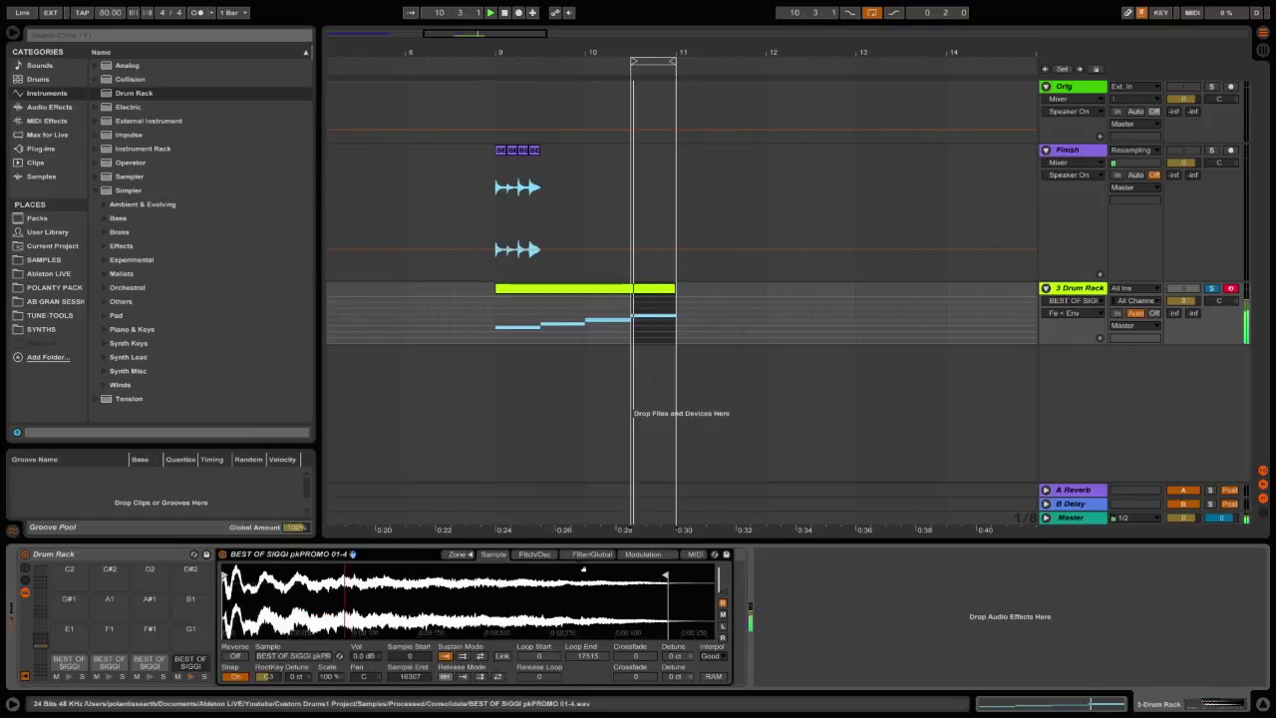
left_click(587, 555)
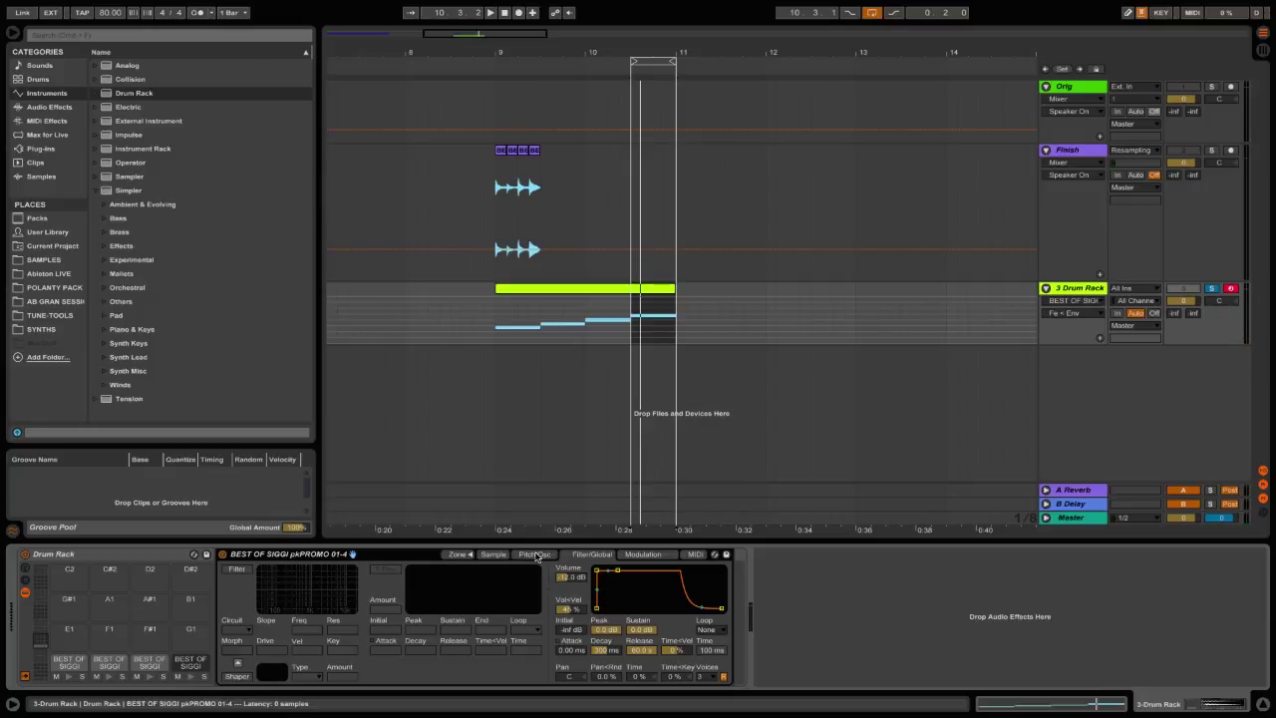
Enable the D#1 pad's oscillator with a volume of about -19 dB, coarse 12 and a shorter envelope decay.
left_click(536, 555)
left_click(237, 569)
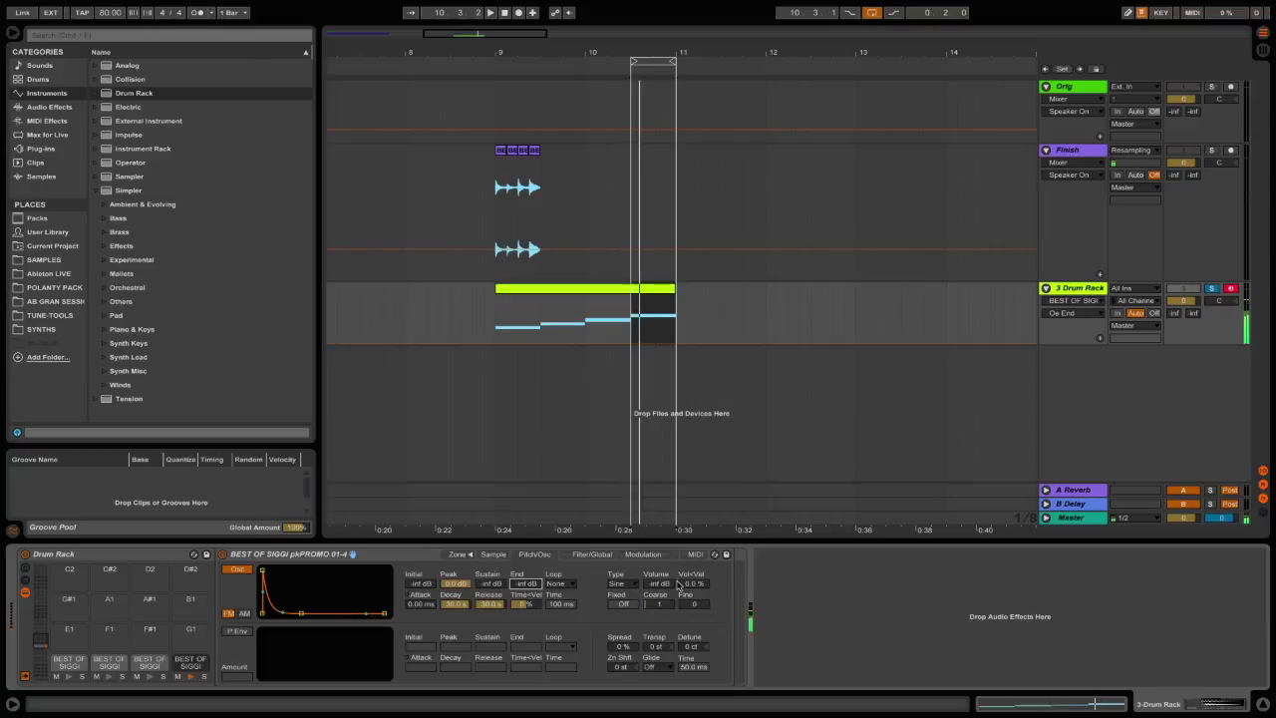
left_click_drag(657, 583, 658, 543)
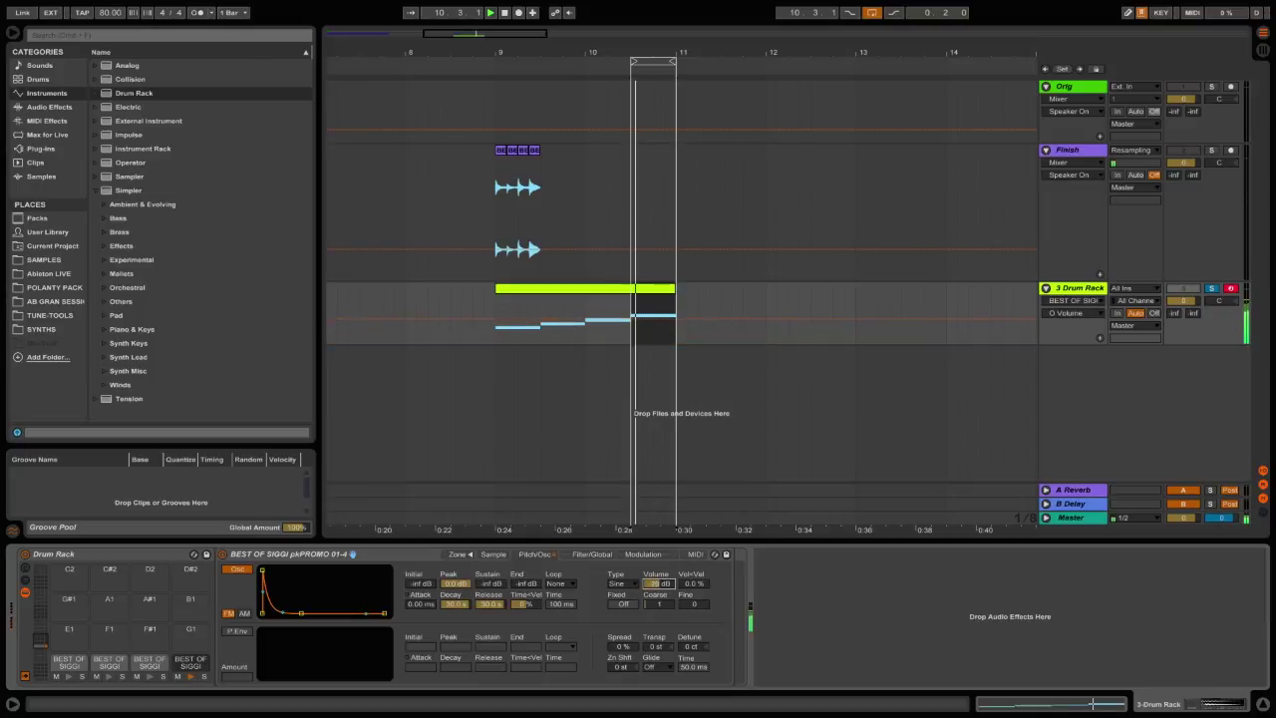
left_click_drag(657, 603, 658, 583)
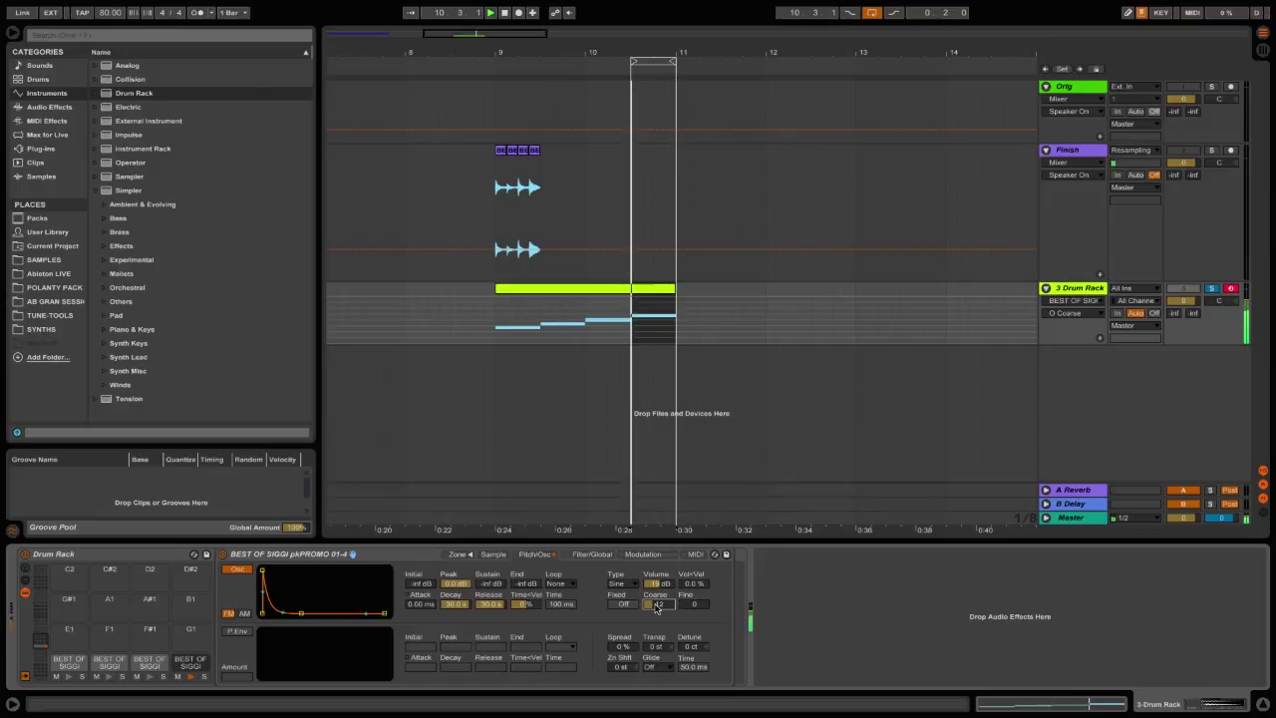
left_click_drag(453, 606, 454, 573)
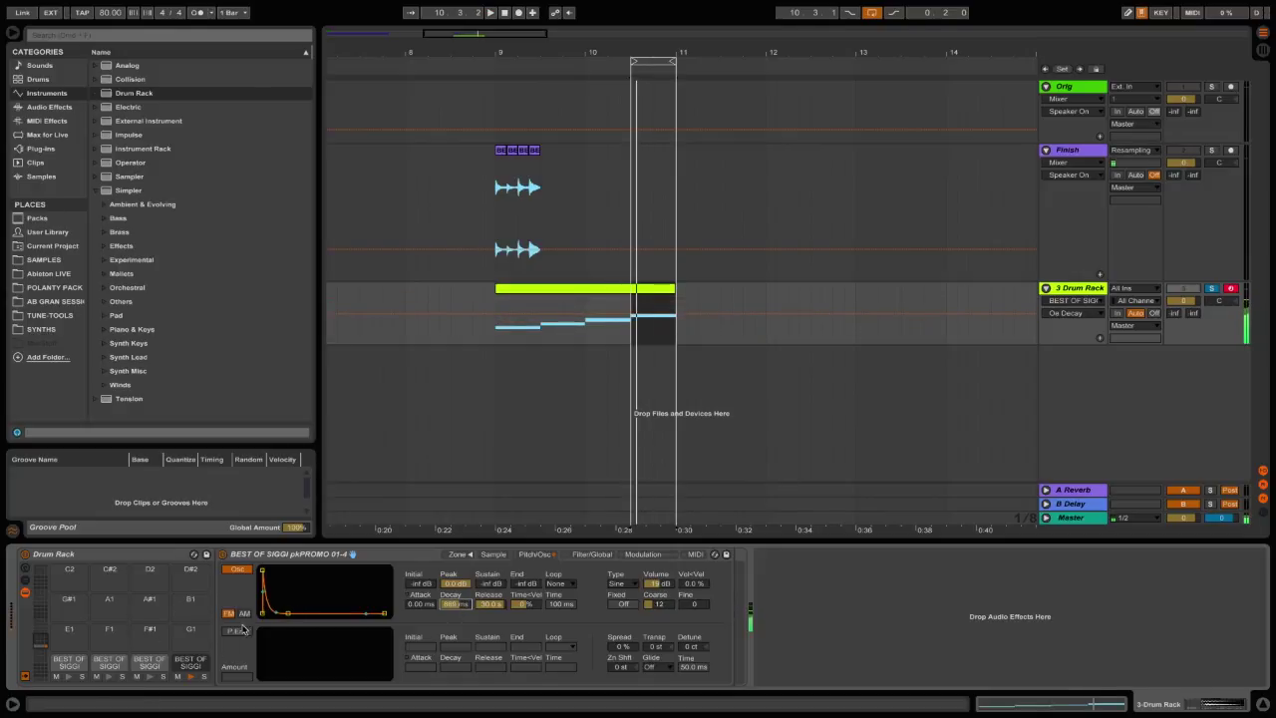
Lower the D#1 pad's volume envelope sustain to -inf dB with a shorter decay, and enable a high-pass filter at about 3.27 kHz.
left_click(576, 555)
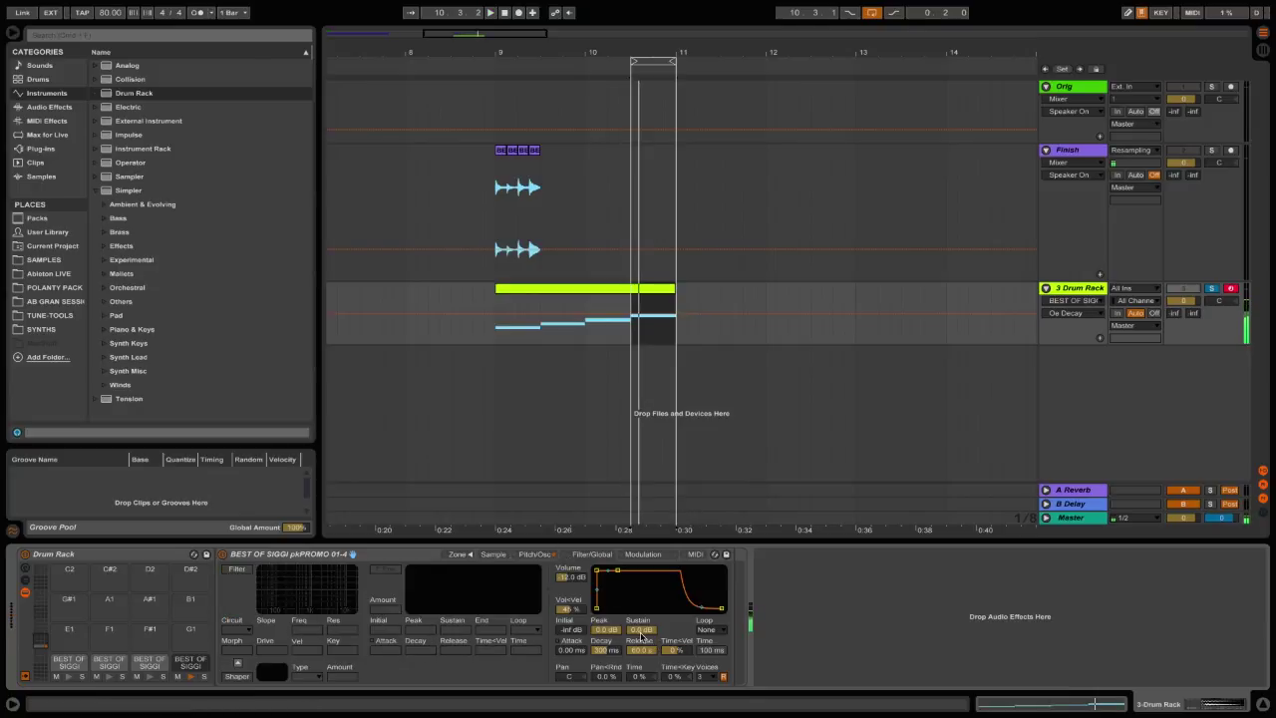
left_click_drag(640, 631, 601, 668)
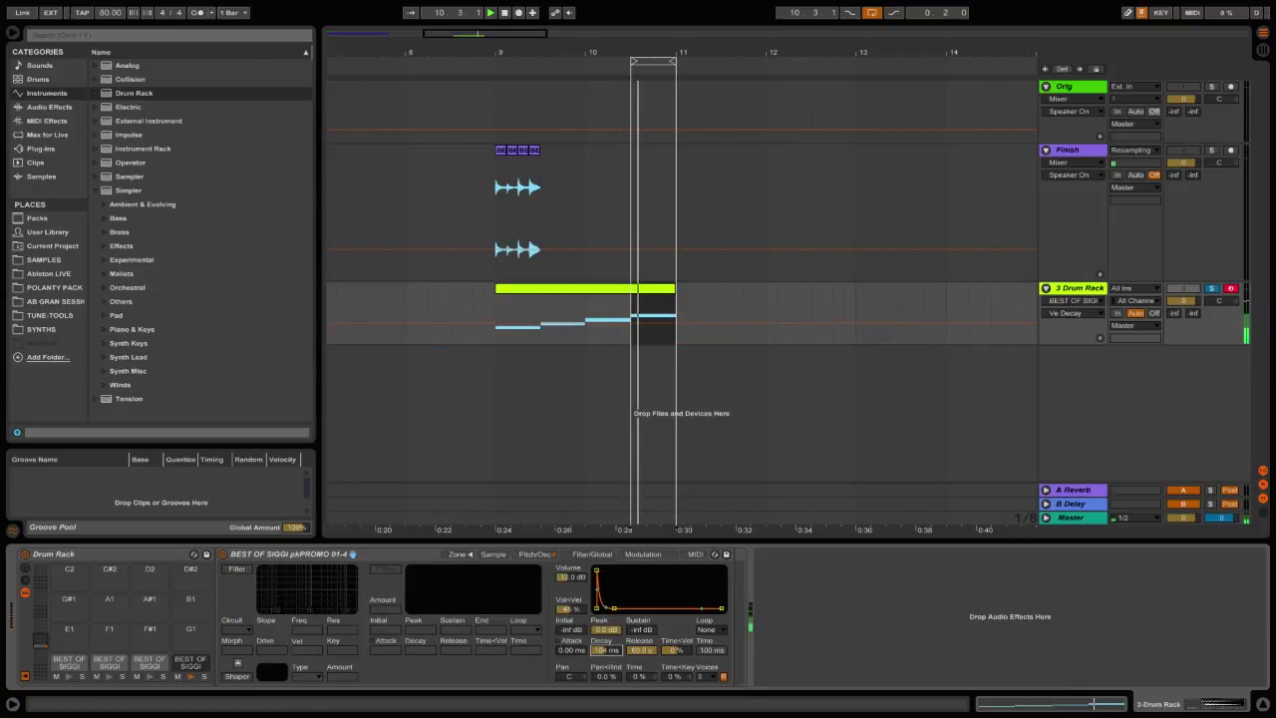
left_click(235, 570)
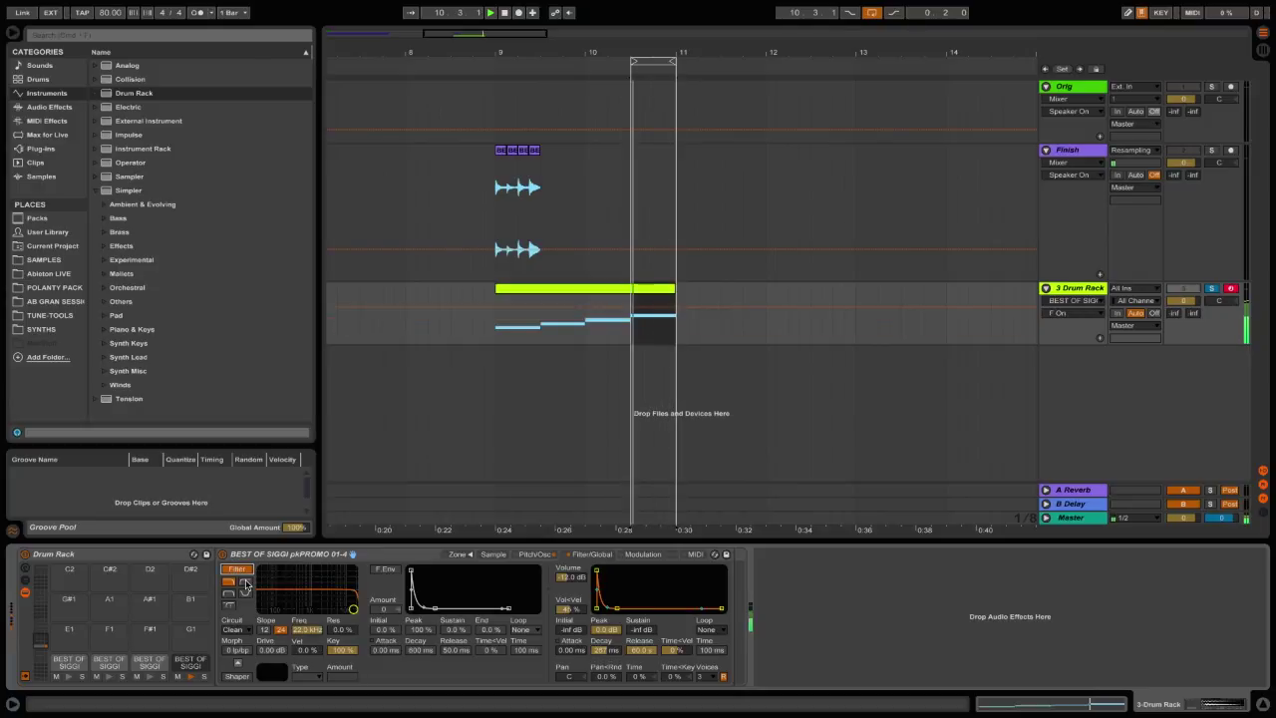
left_click(246, 582)
left_click_drag(353, 608, 327, 608)
Enable the filter envelope with amount -72 and a short decay, and set the high-pass filter to about 4.93 kHz with 24% resonance.
left_click(384, 572)
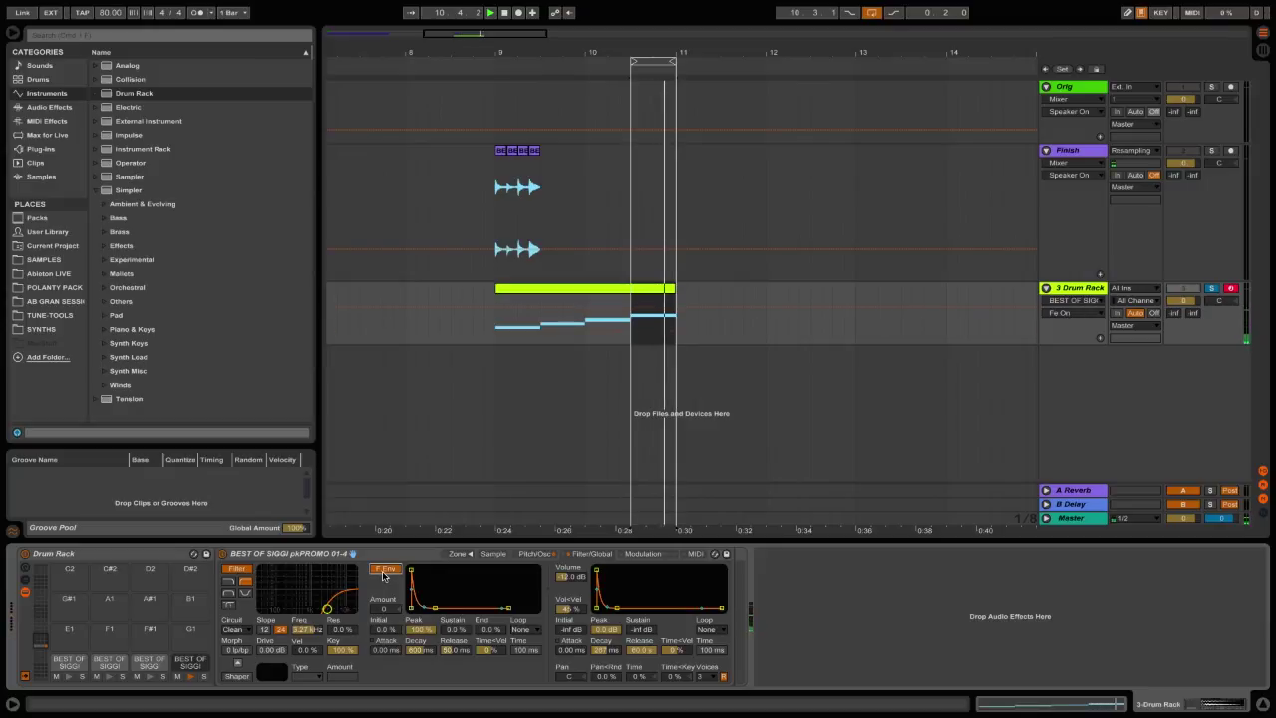
left_click_drag(385, 610, 385, 620)
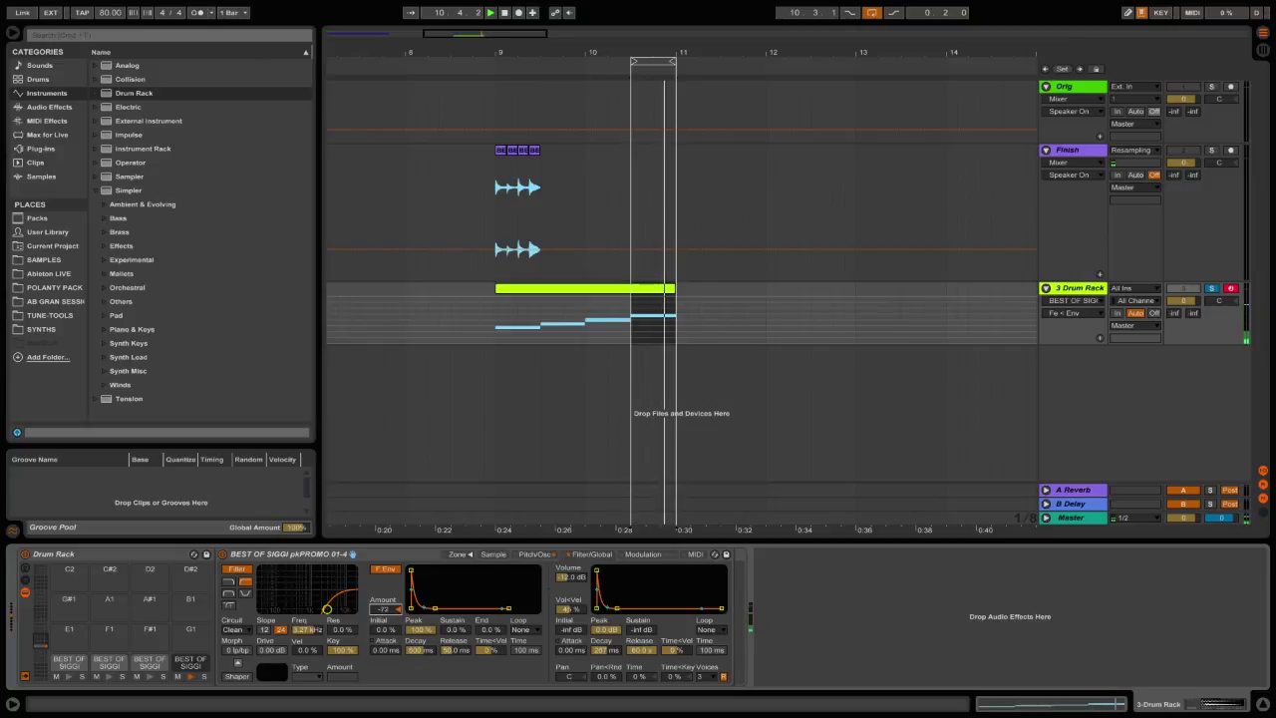
mouse_move(419, 649)
left_mouse_down()
mouse_move(419, 678)
mouse_move(419, 657)
left_mouse_up()
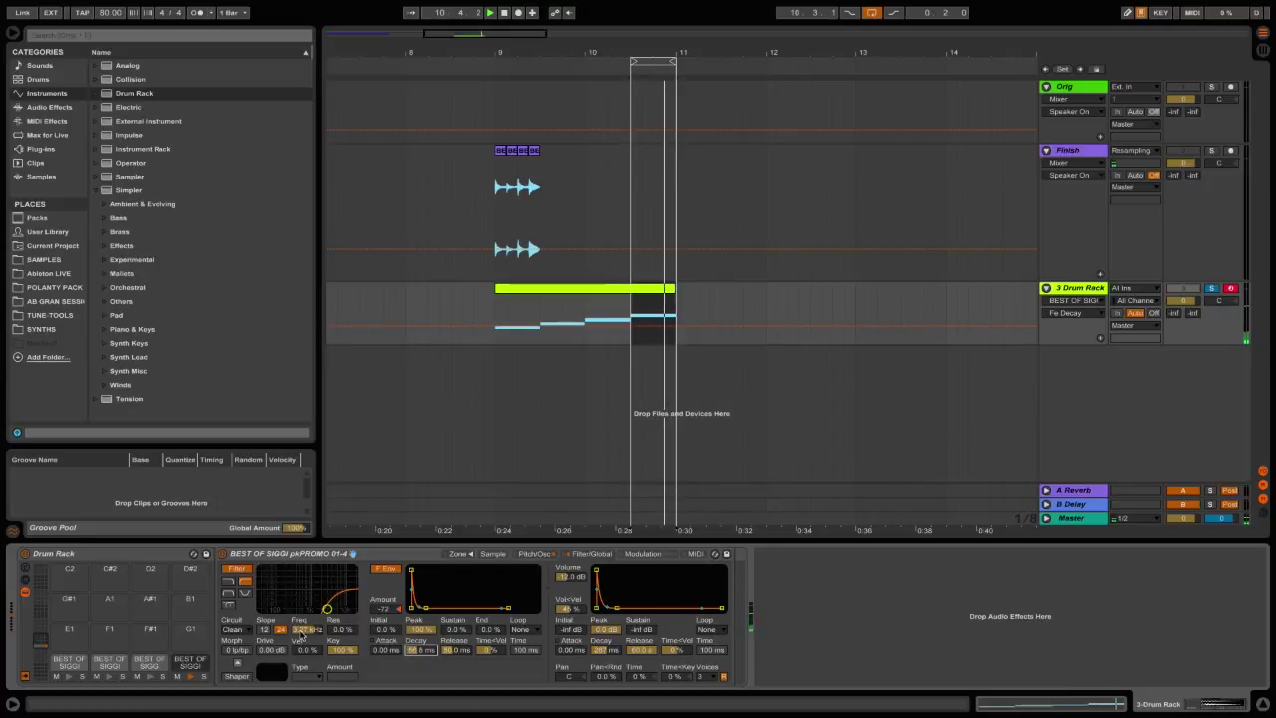
left_click_drag(302, 634, 329, 618)
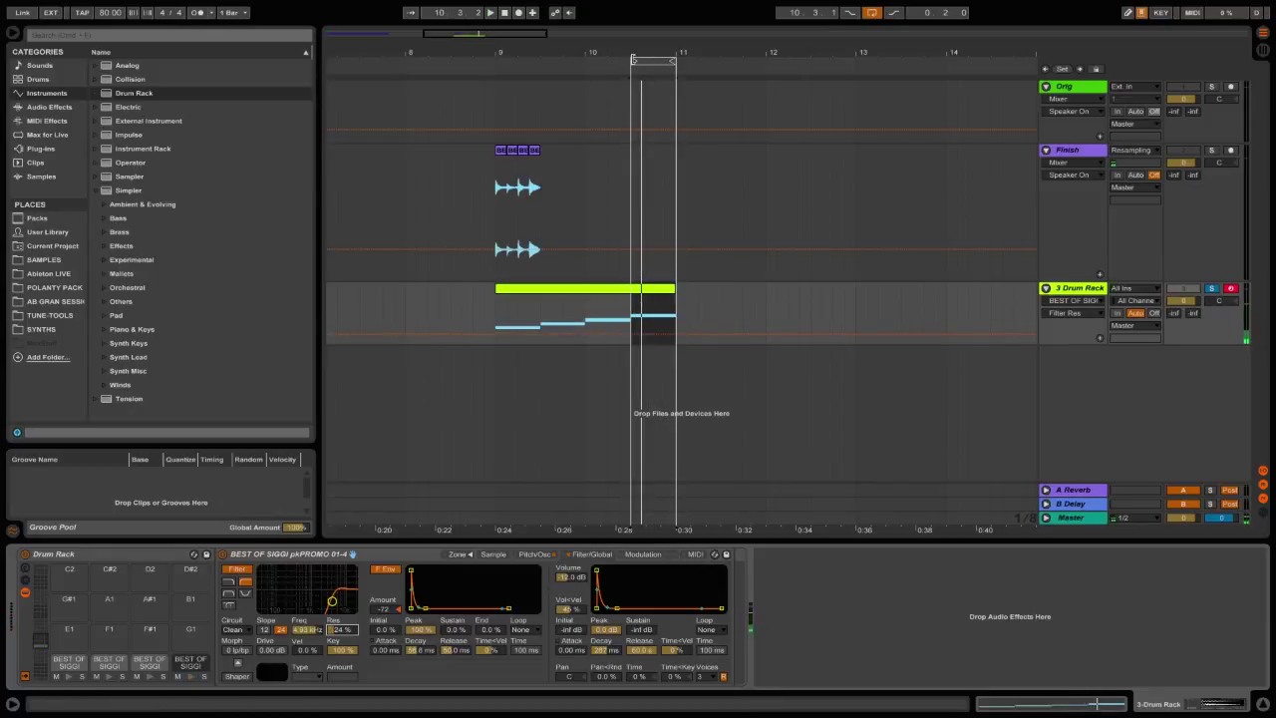
Extend the loop start to 9.1.1 and record two bars of the drum hits onto a new audio track set to Resampling.
left_click_drag(636, 61, 495, 61)
key("ctrl+t")
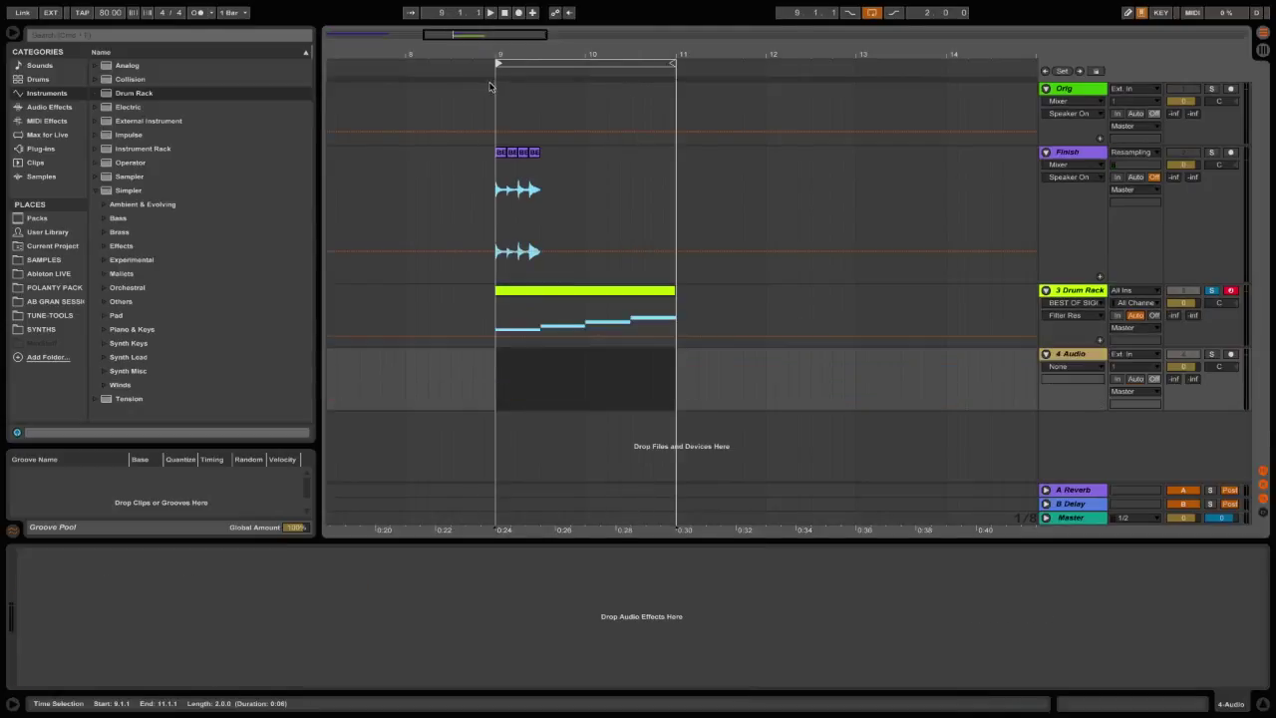
left_click(1123, 354)
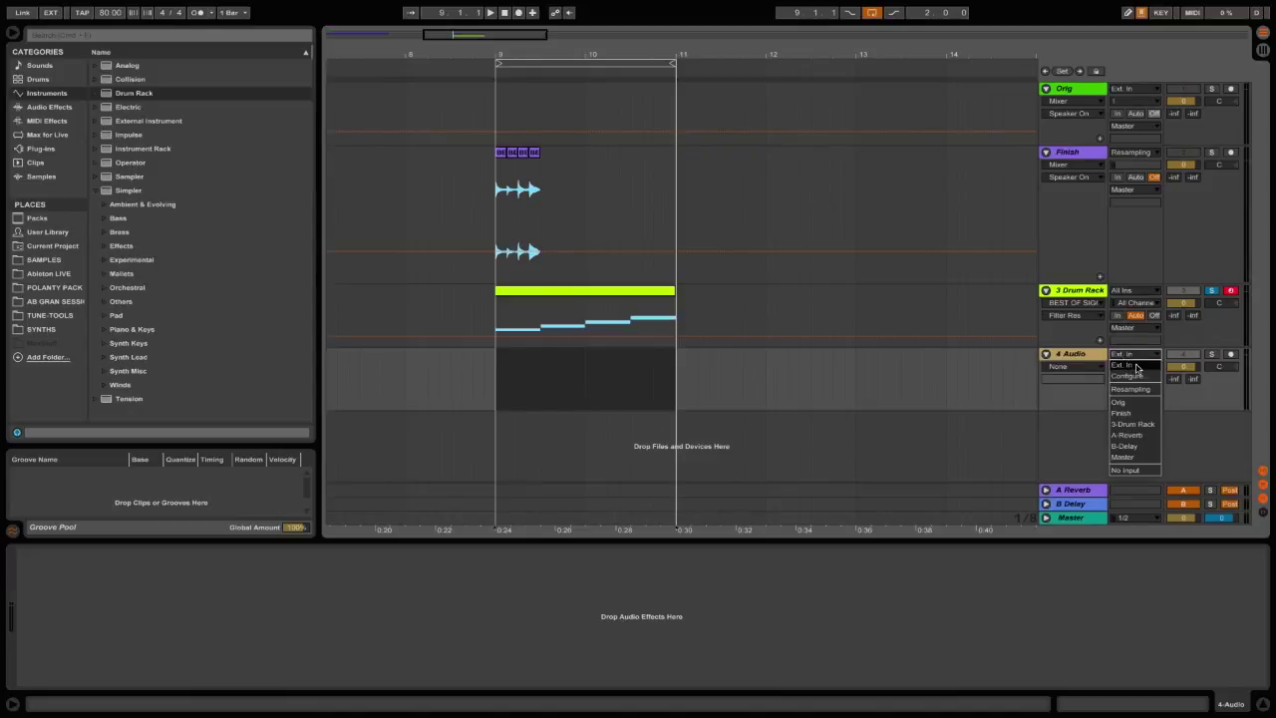
left_click(1133, 388)
left_click(1231, 354)
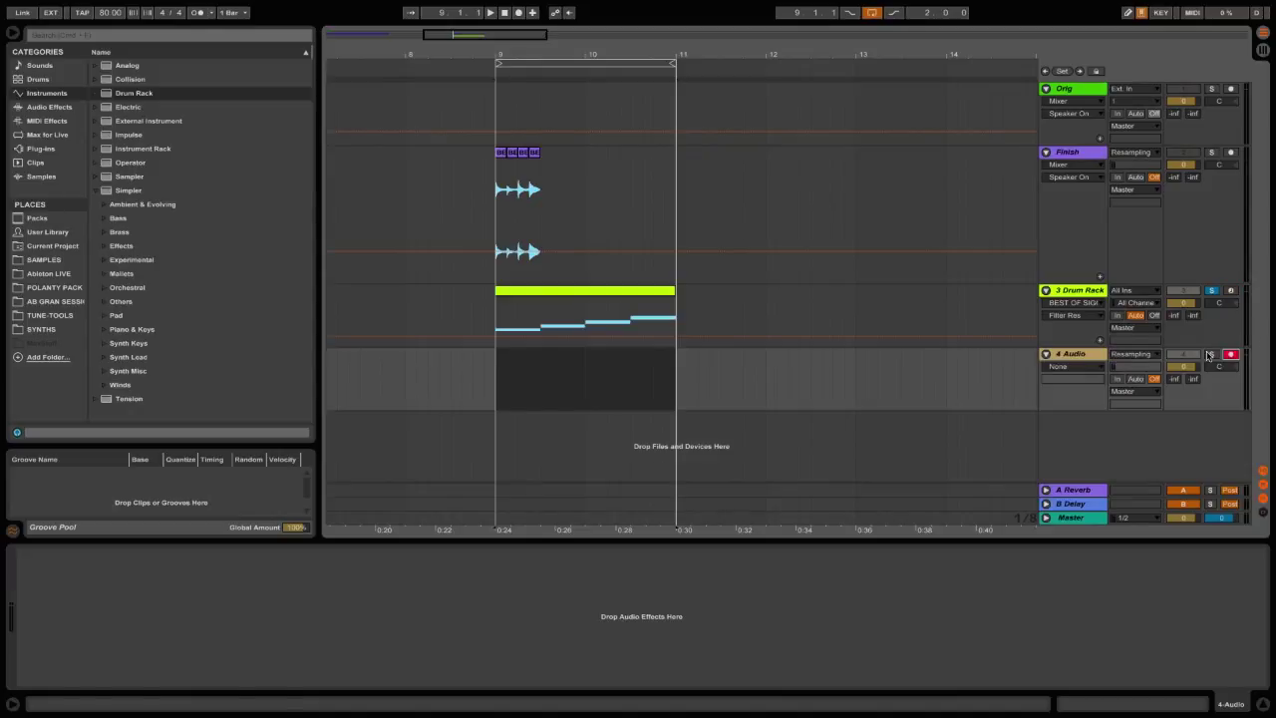
left_click(517, 12)
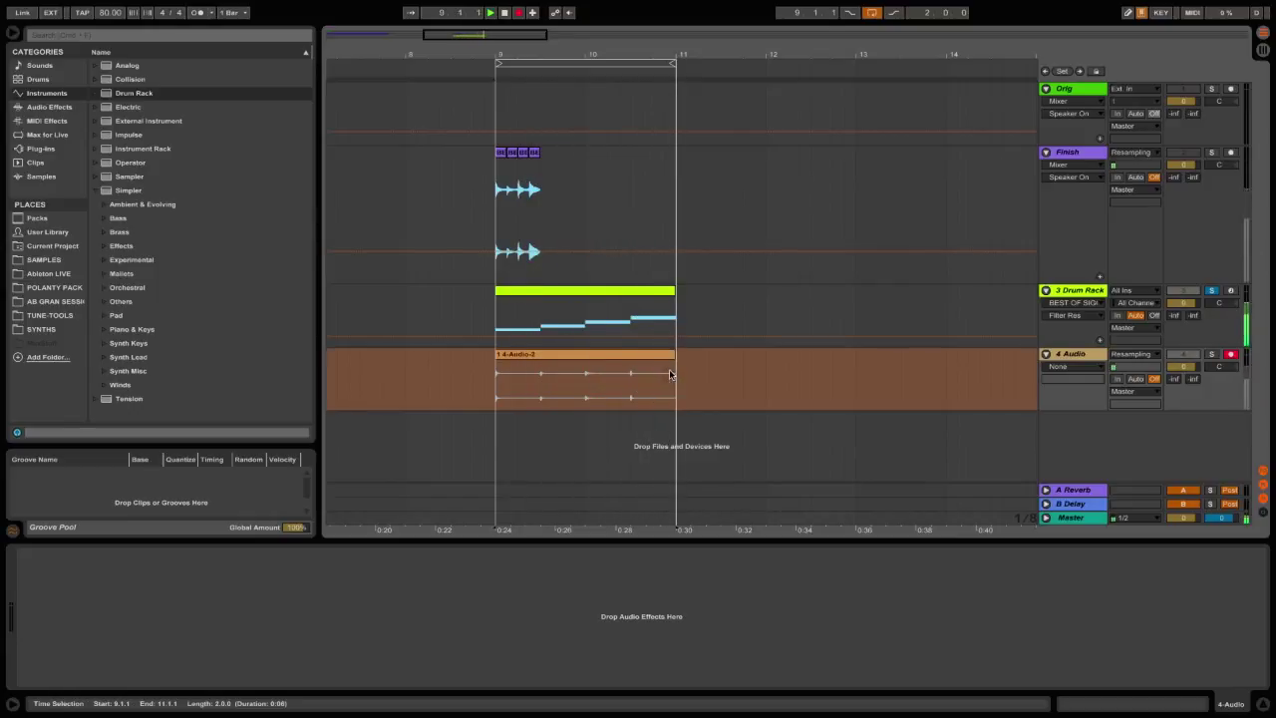
key("space")
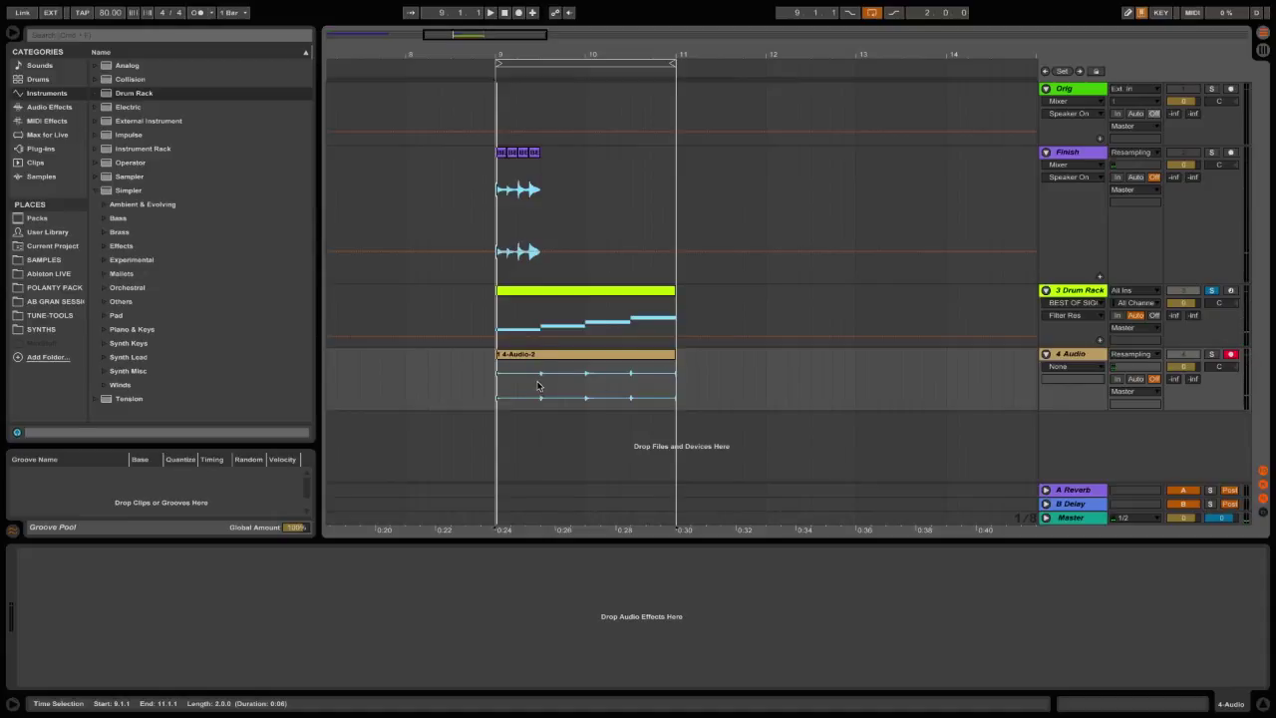
Split the recorded audio clip at 9.3.1, 10.1.1 and 10.3.1 so each drum hit is a separate clip.
left_click(538, 381)
key("ctrl+e")
left_click(585, 379)
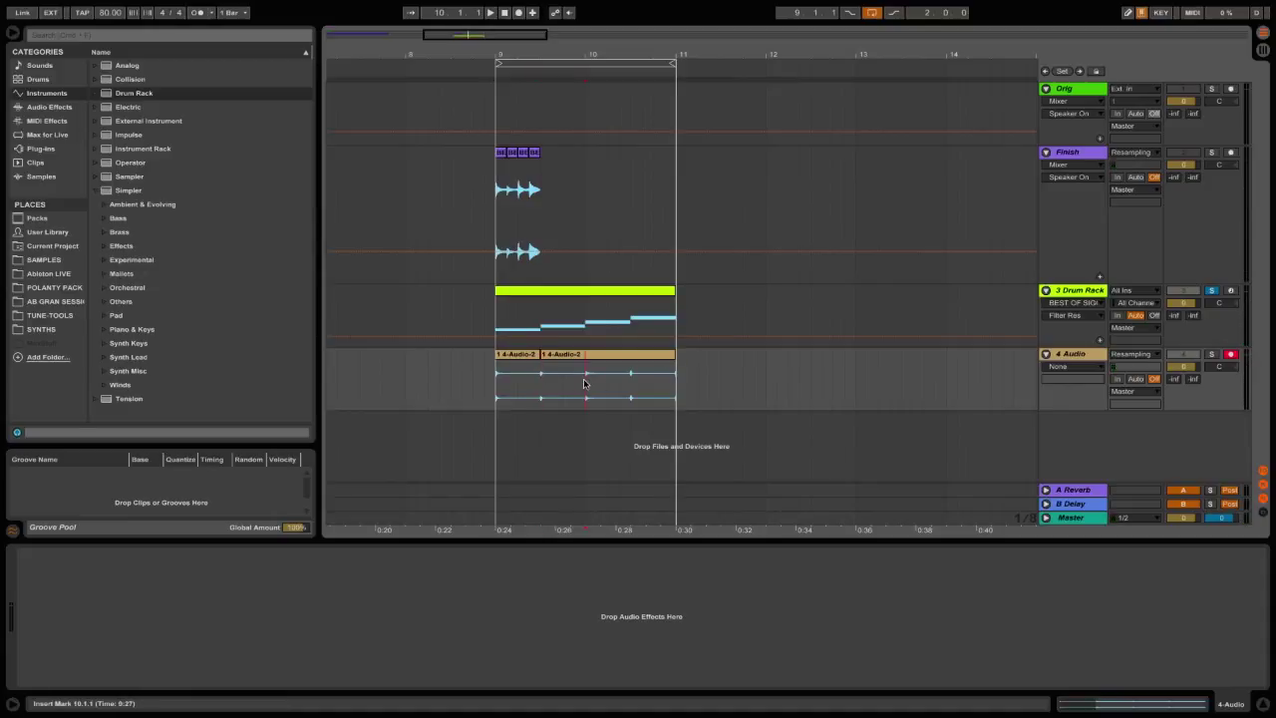
key("ctrl+e")
left_click(628, 378)
key("ctrl+e")
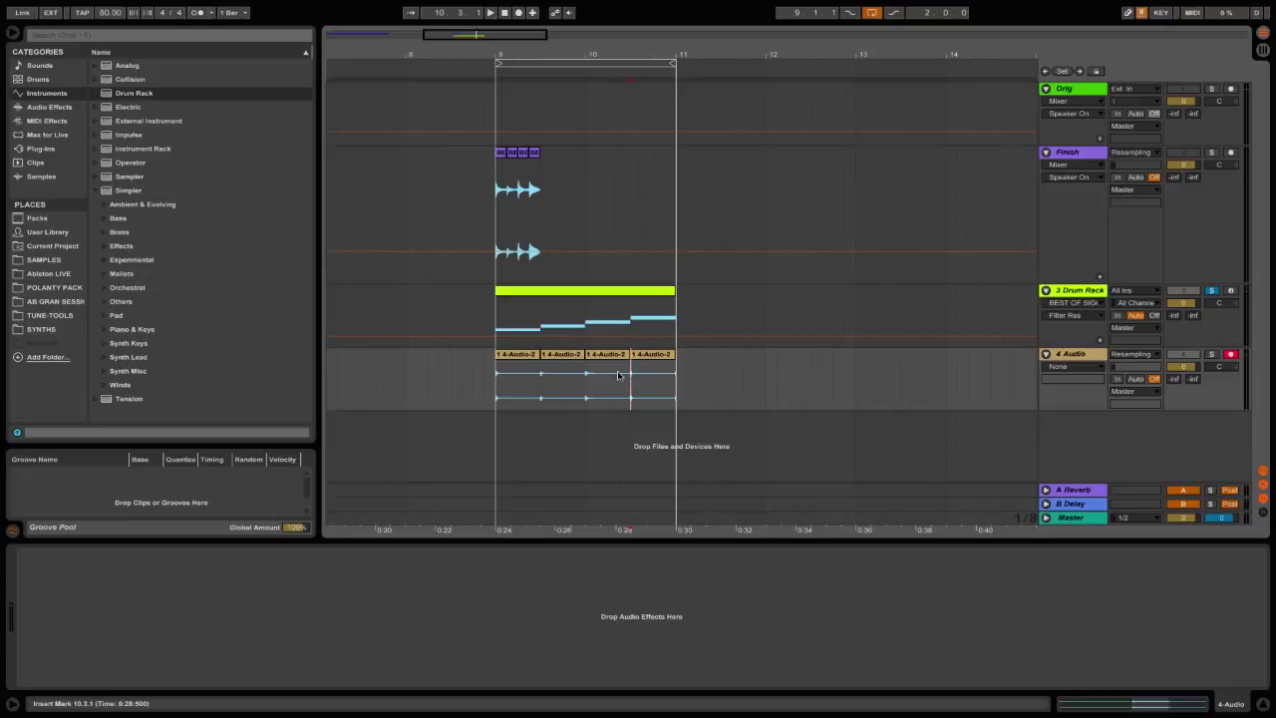
Consolidate each of the four split hits on the recorded audio track into its own clip.
left_click(521, 353)
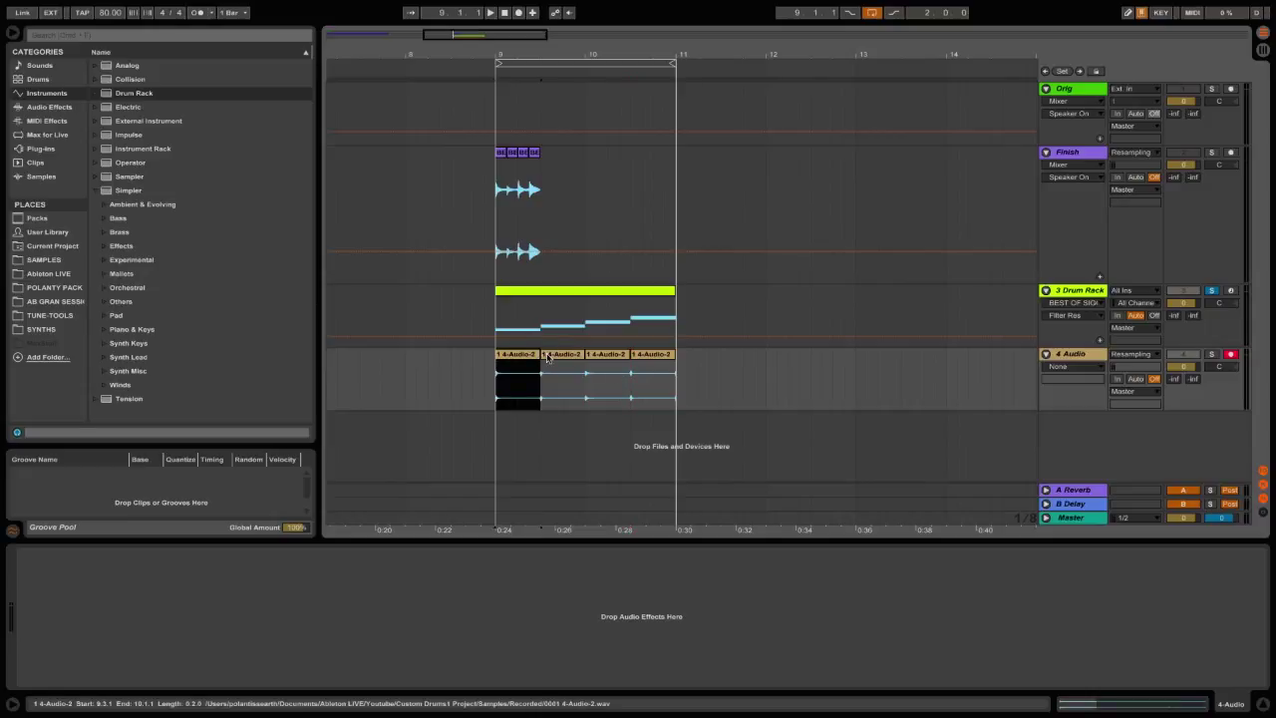
left_click(556, 359)
key("ctrl+j")
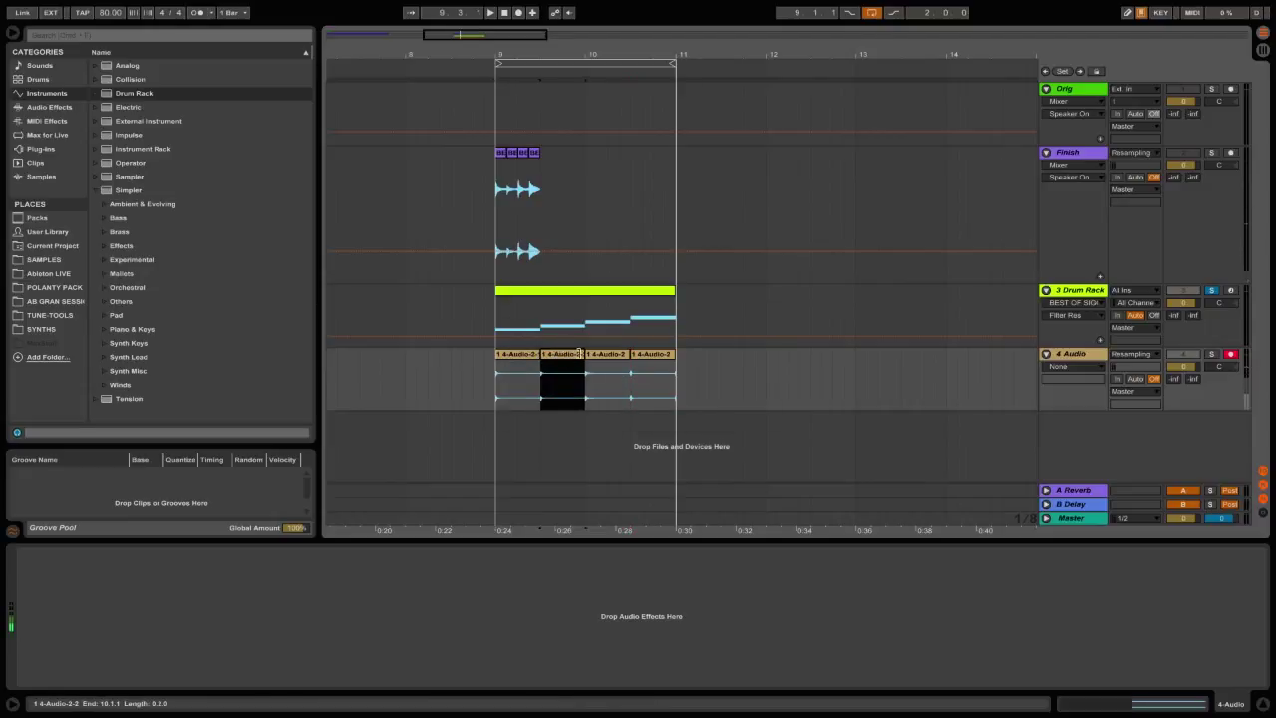
left_click(603, 358)
key("ctrl+j")
left_click(637, 359)
key("ctrl+j")
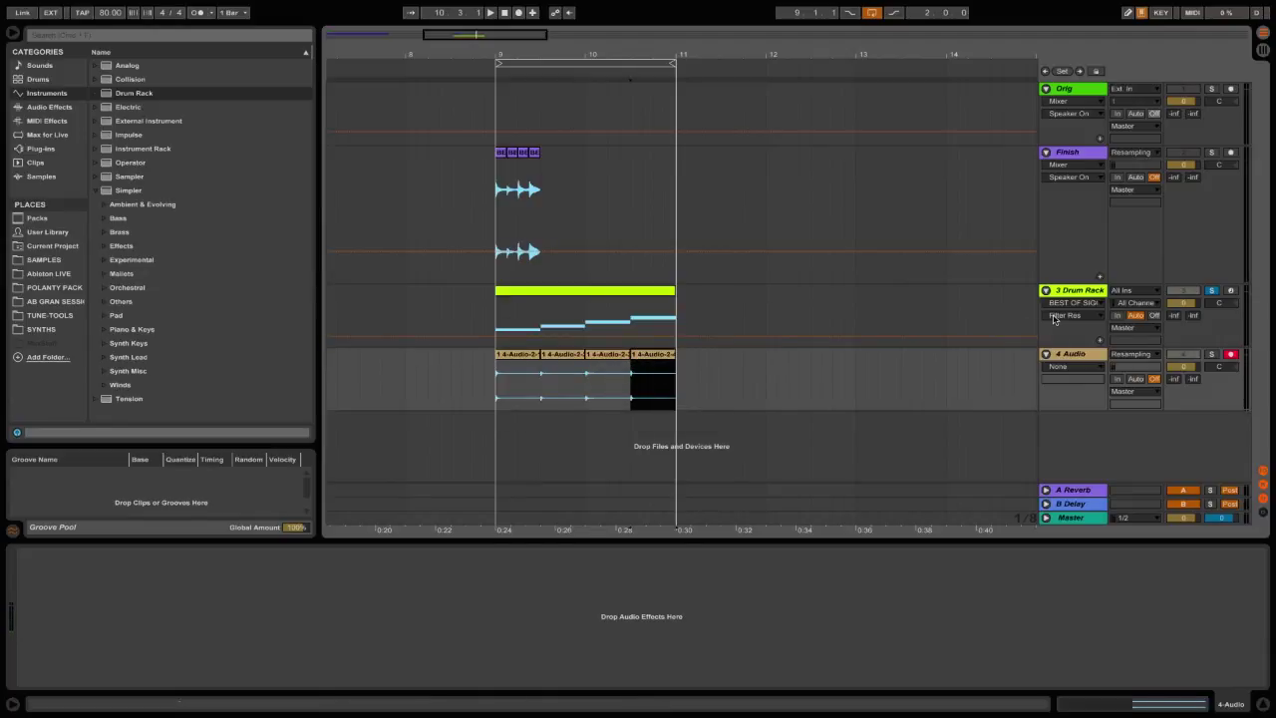
Add a new MIDI track with an empty Drum Rack and load the four consolidated hits onto pads C1 to D#1.
key("ctrl+shift+t")
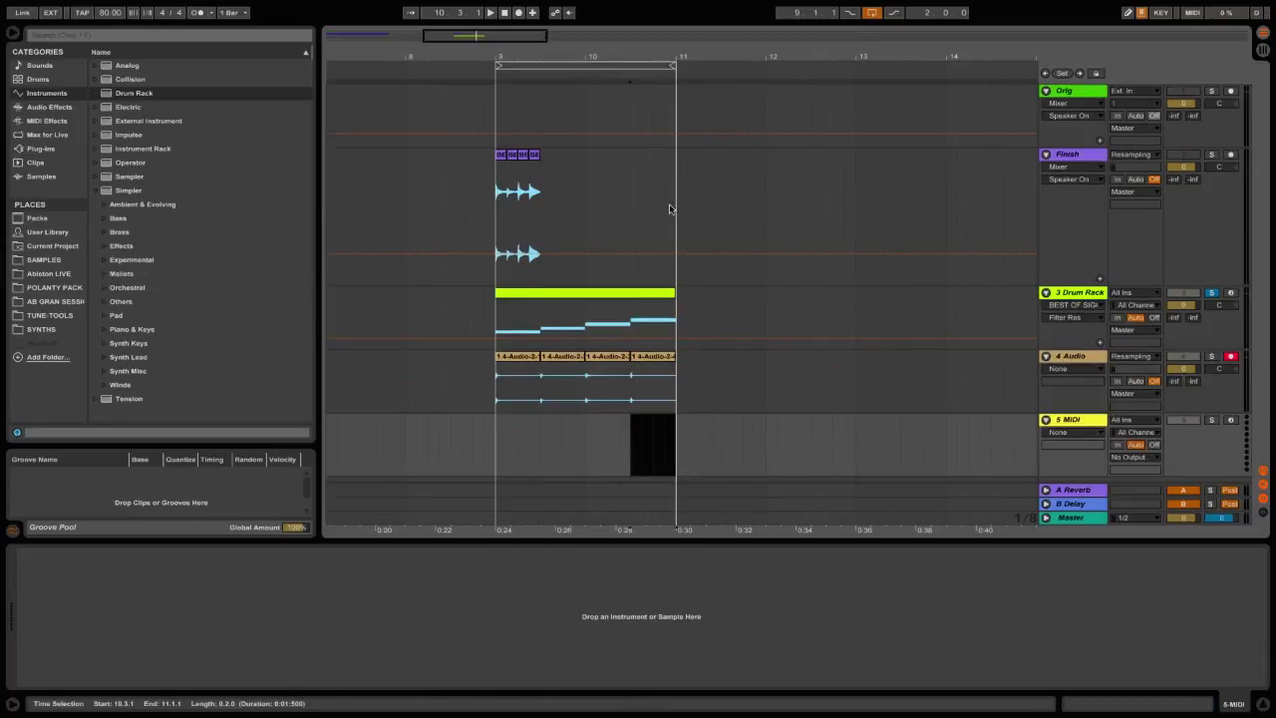
double_click(127, 94)
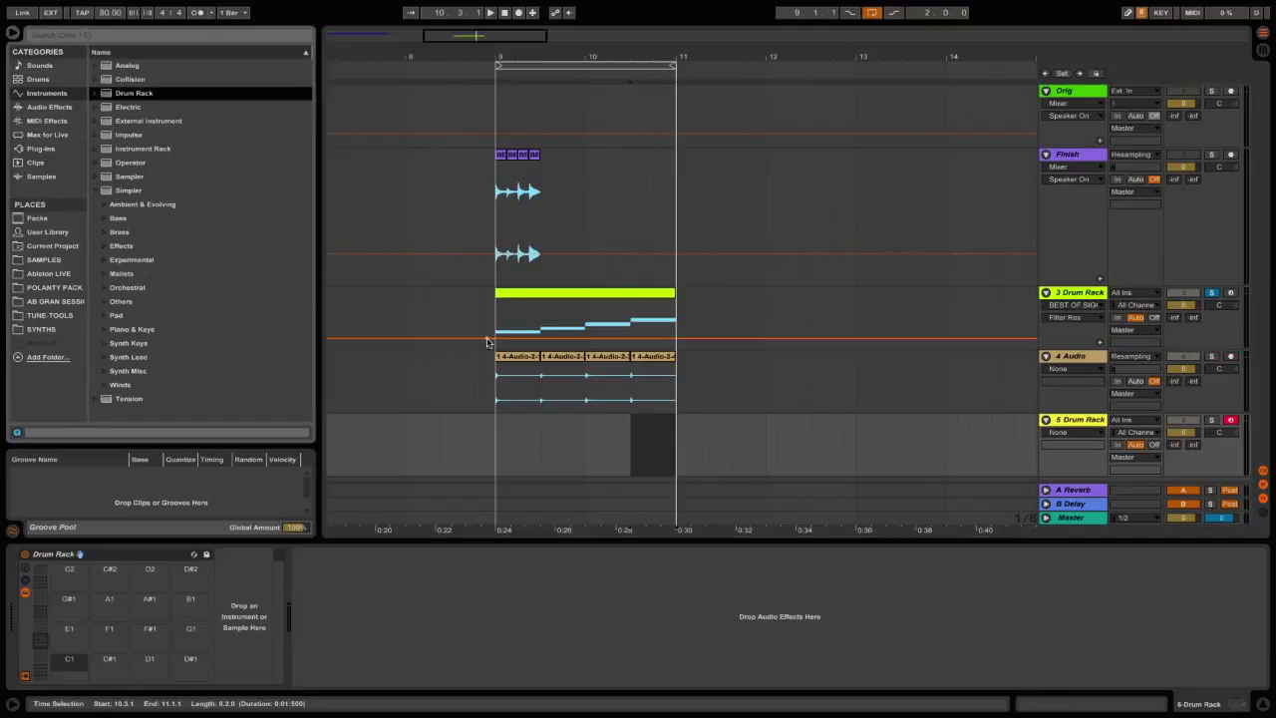
left_click_drag(676, 391, 500, 385)
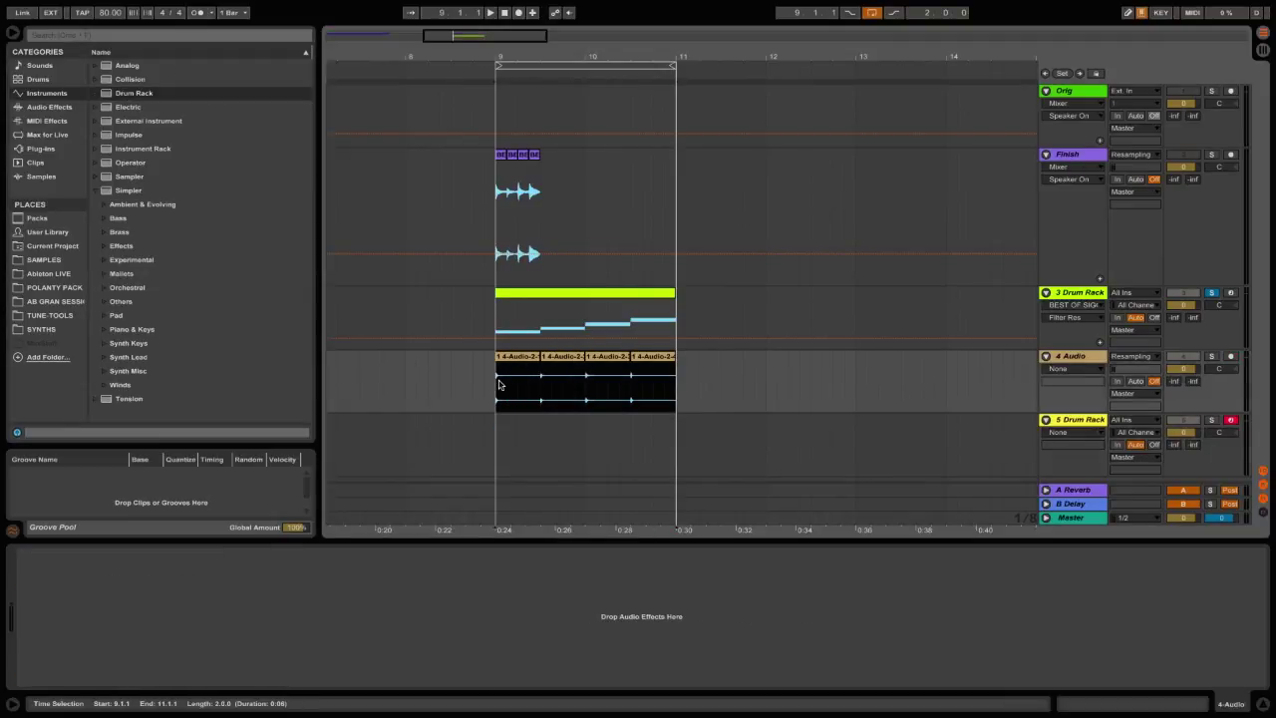
left_click(1066, 423)
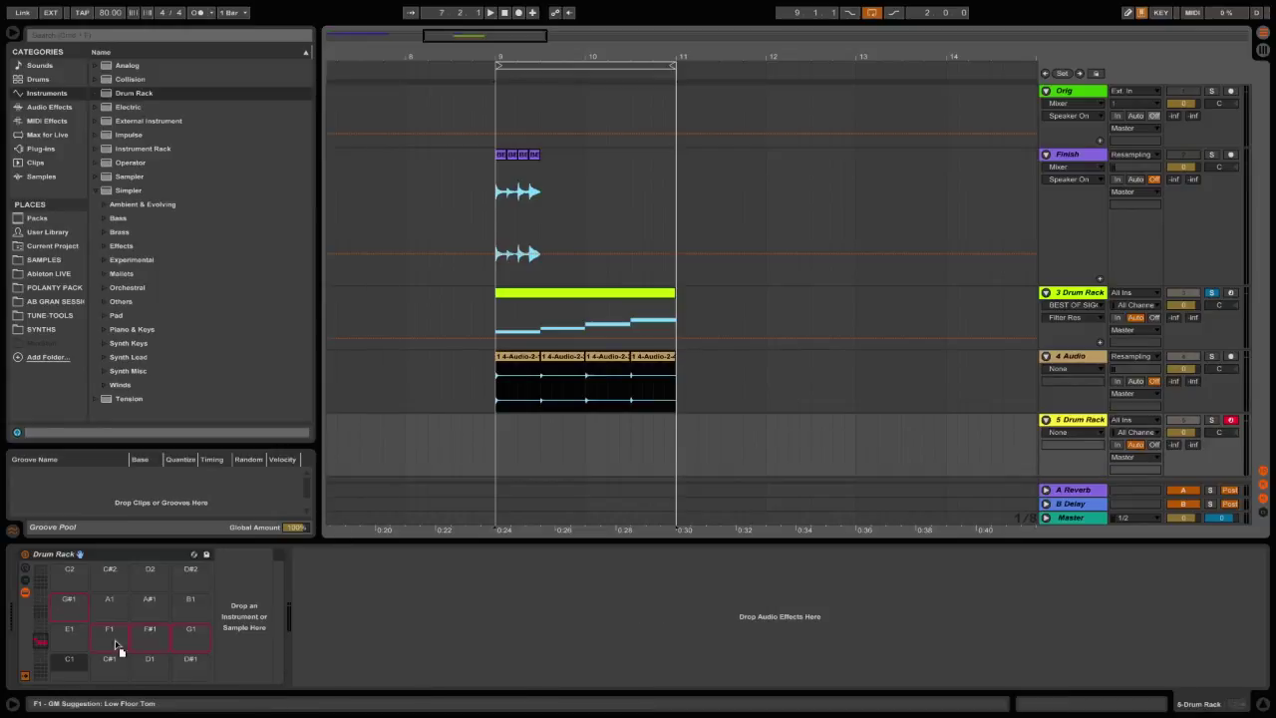
left_click_drag(116, 646, 57, 664)
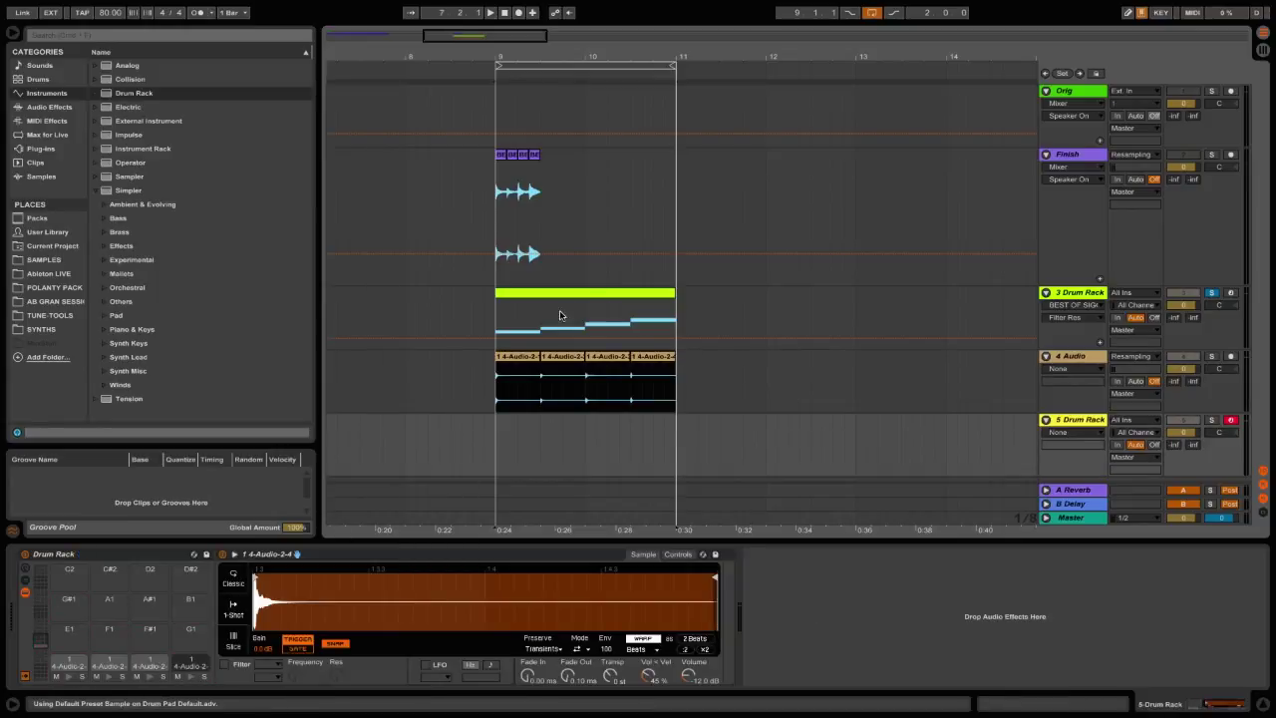
Copy the MIDI clip at bar 9 onto the new Drum Rack track, solo that track and play it.
left_click_drag(554, 295, 548, 476)
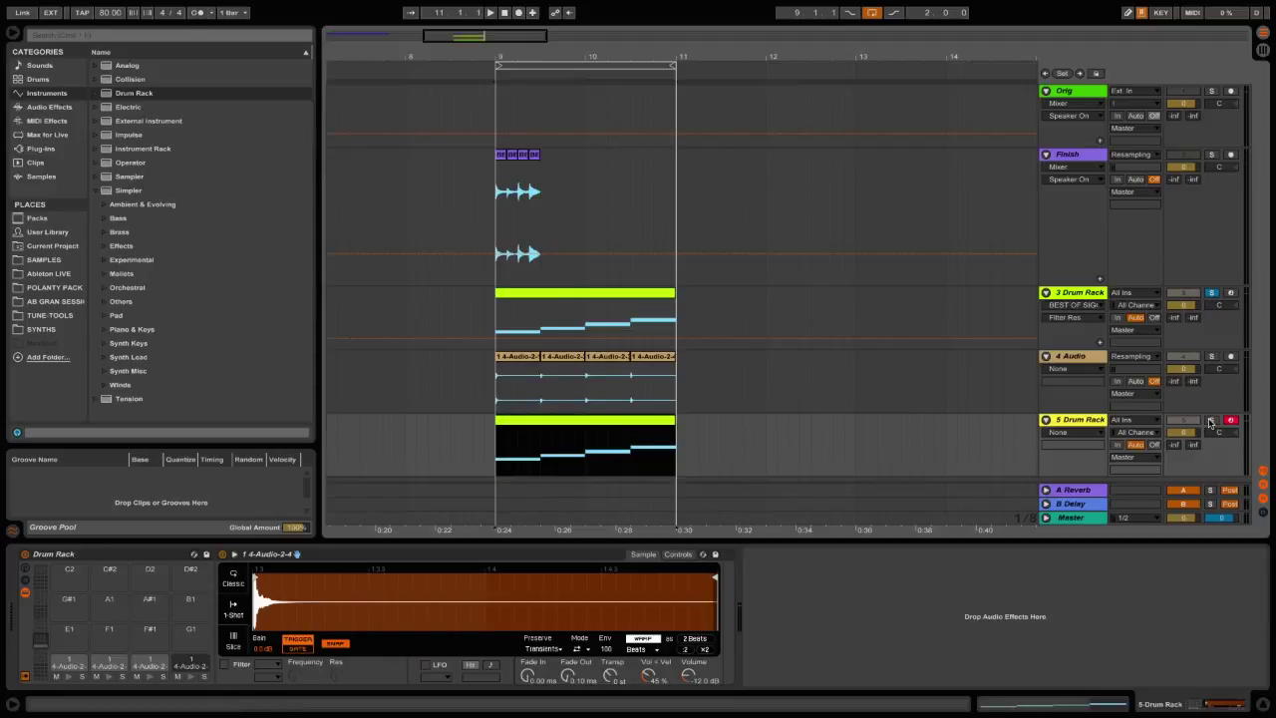
left_click(1210, 420)
key("space")
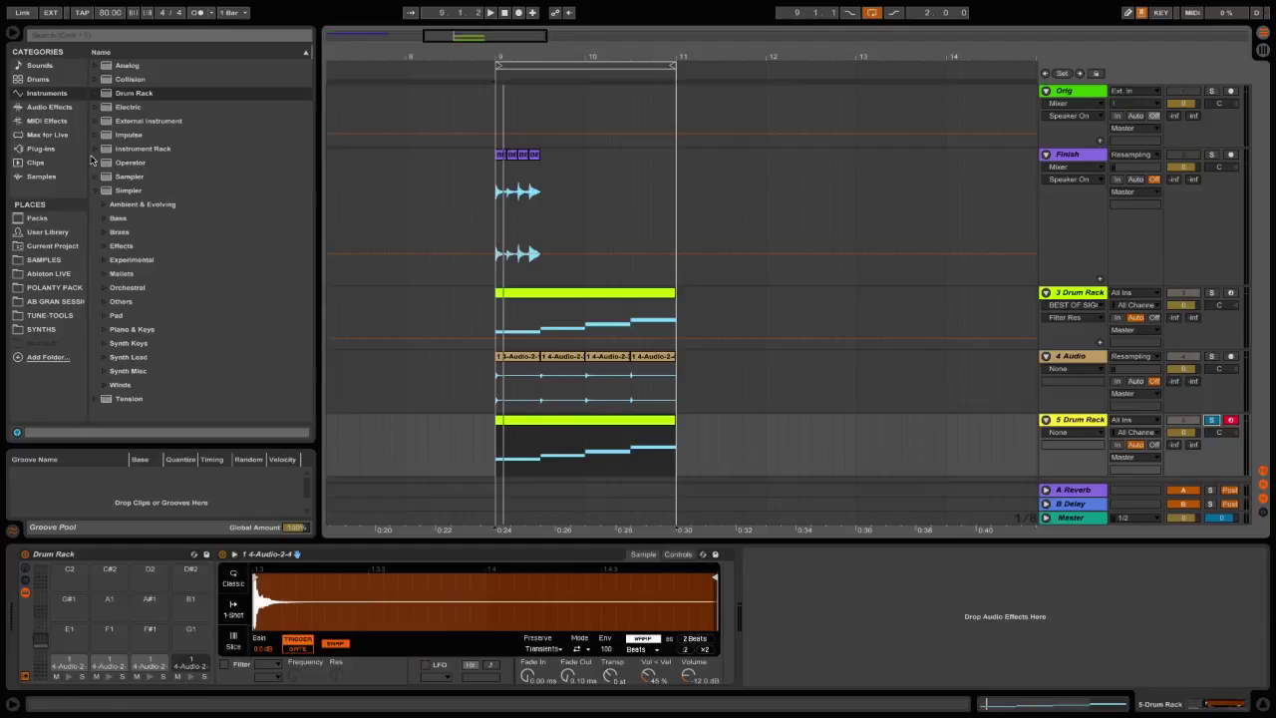
Find Multiband Dynamics among the audio effects and add it after the new Drum Rack.
left_click(49, 134)
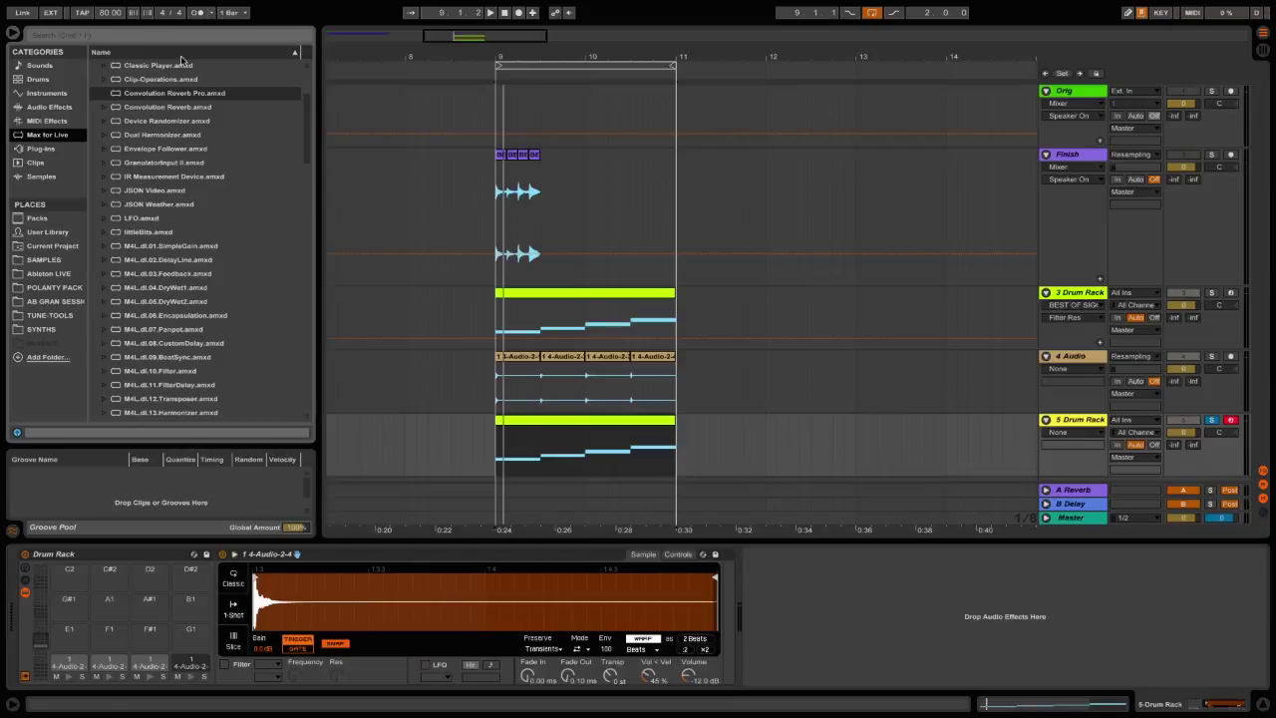
left_click(66, 108)
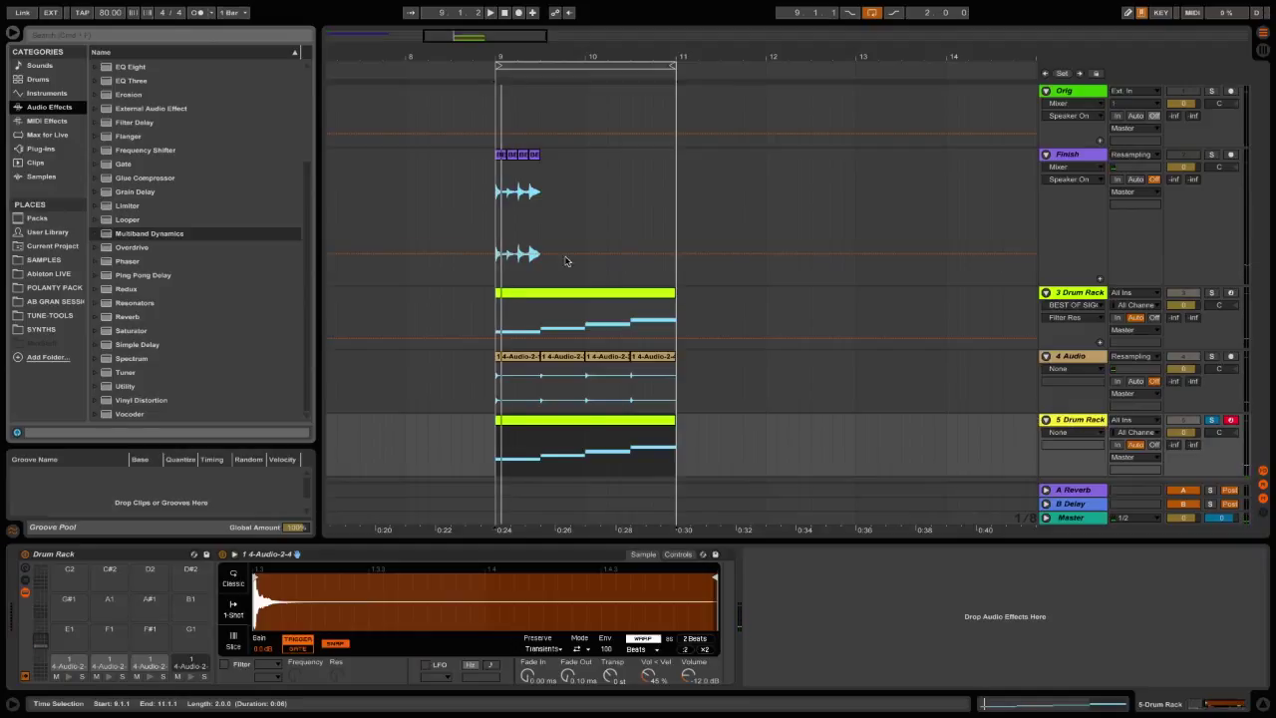
double_click(108, 237)
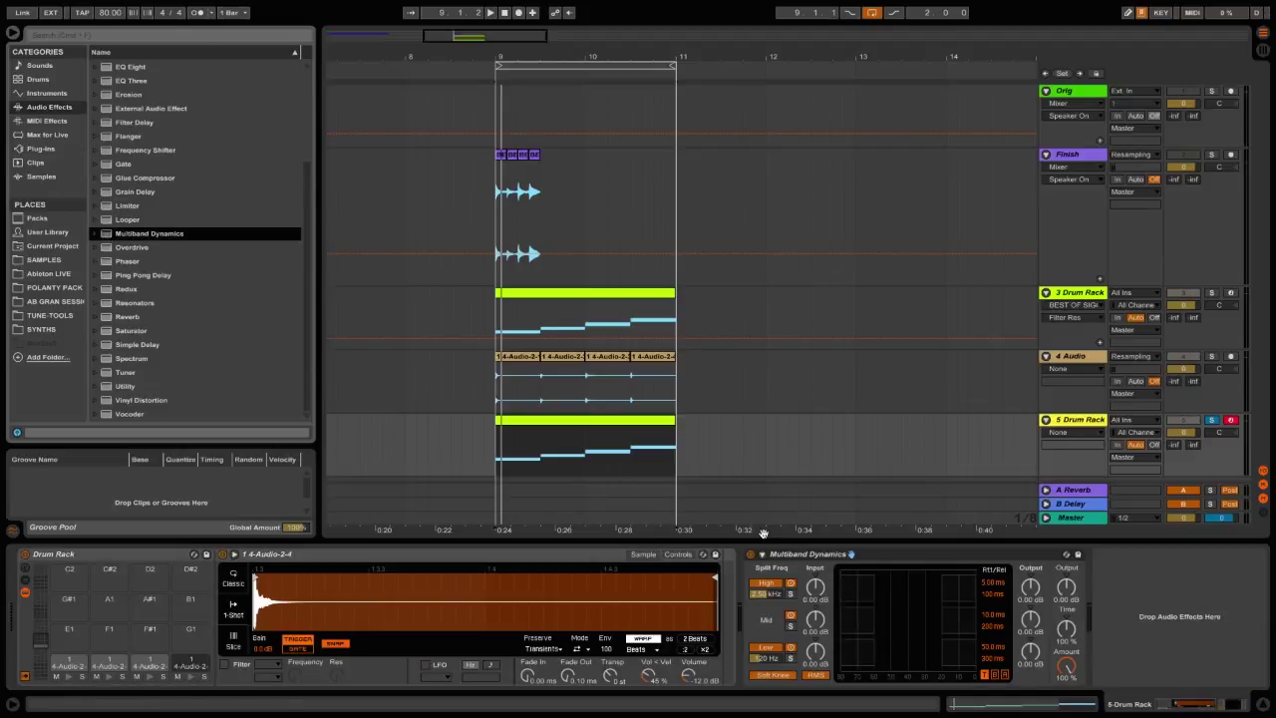
Group Multiband Dynamics into an Audio Effect Rack, show its chain list and duplicate the chain.
left_click(777, 559)
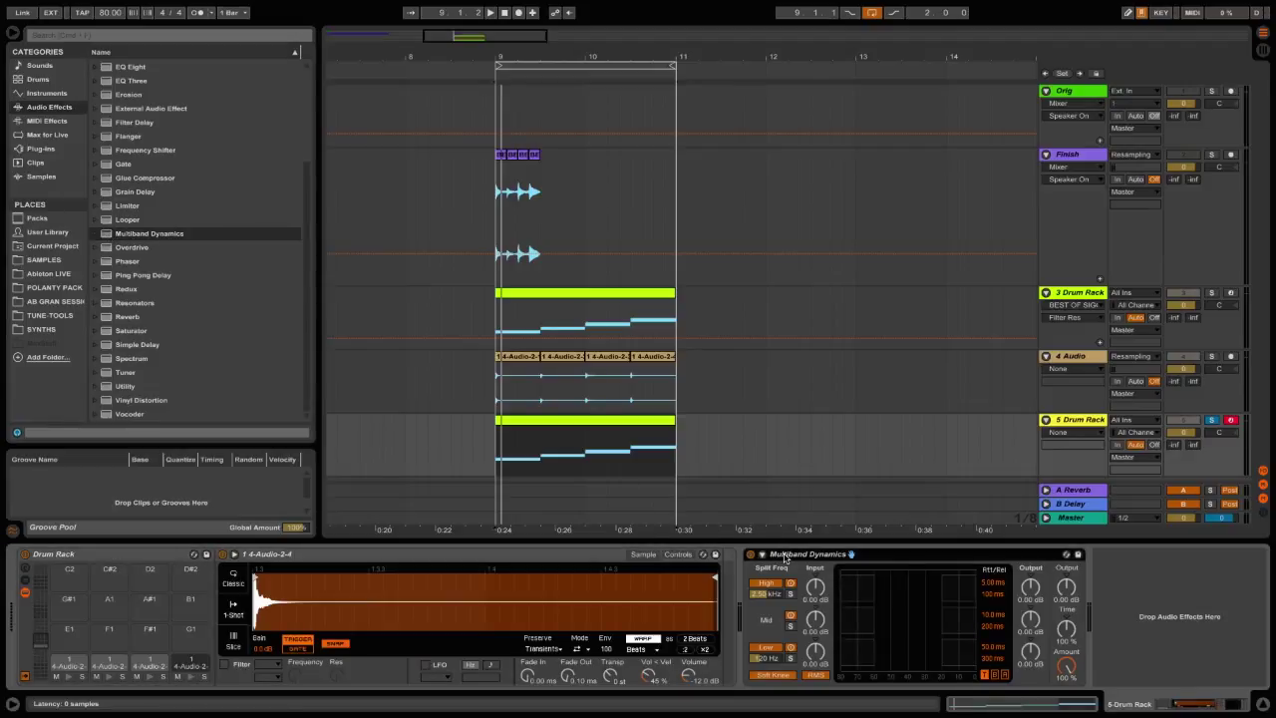
key("ctrl+g")
left_click(751, 580)
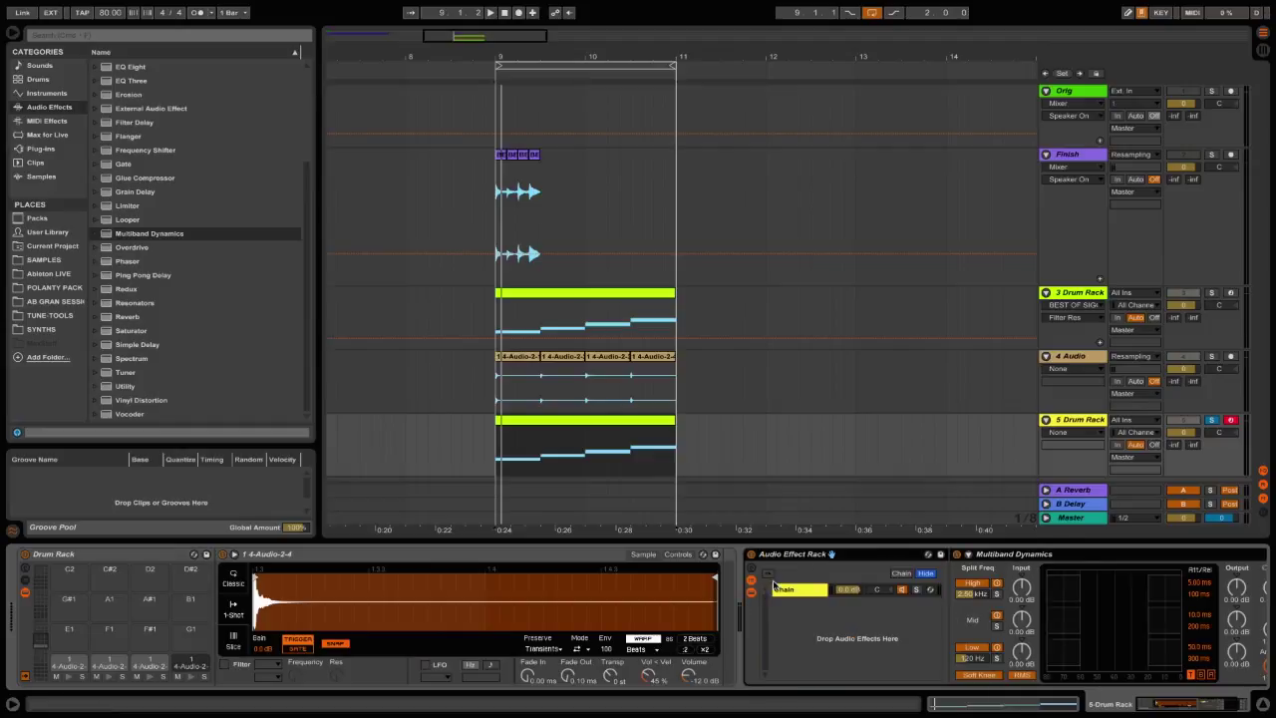
left_click(783, 589)
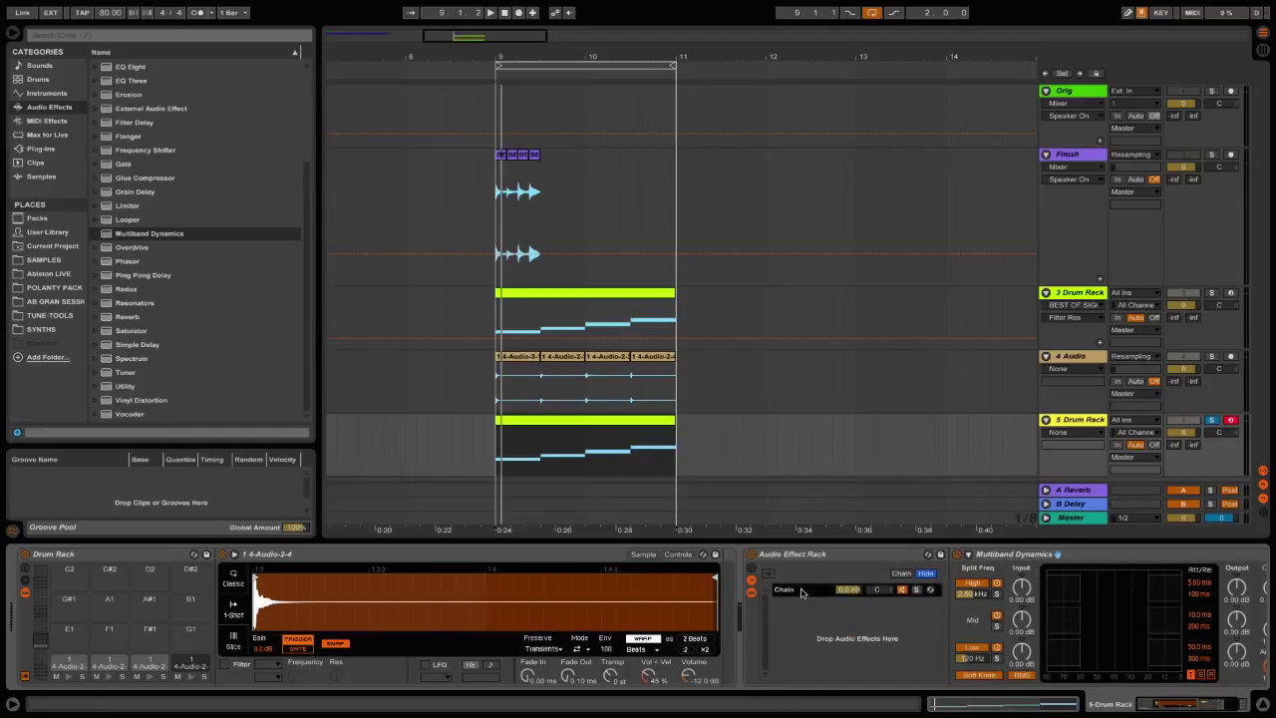
key("ctrl+d")
scroll(786, 597, "right", 2)
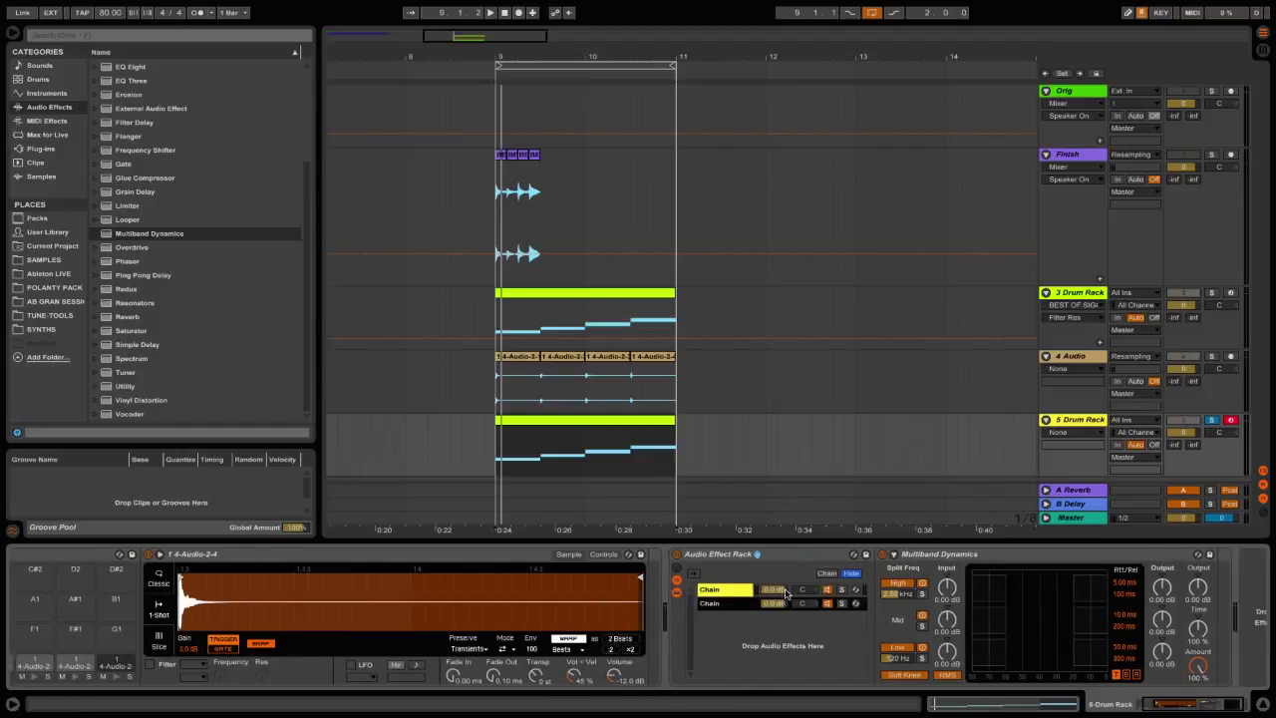
Solo the low band in the second chain's Multiband Dynamics; in the first chain, solo the mid band and turn off the high band.
left_click(876, 658)
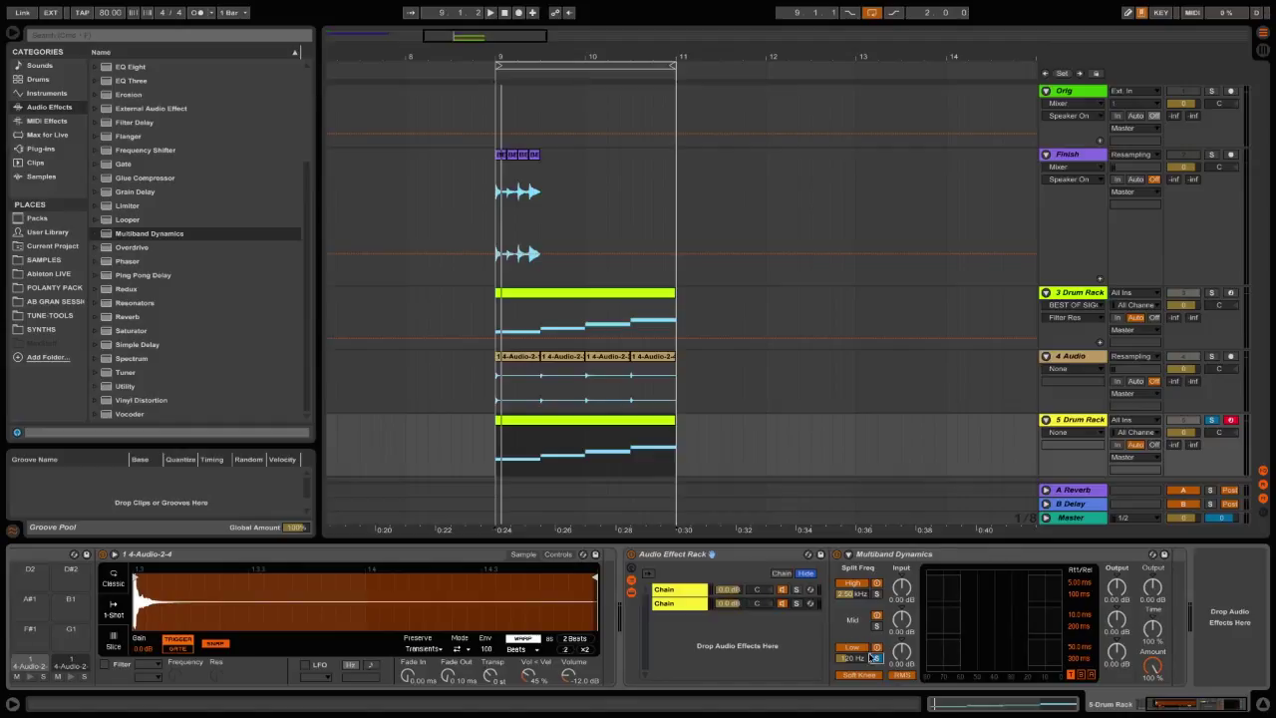
left_click(796, 590)
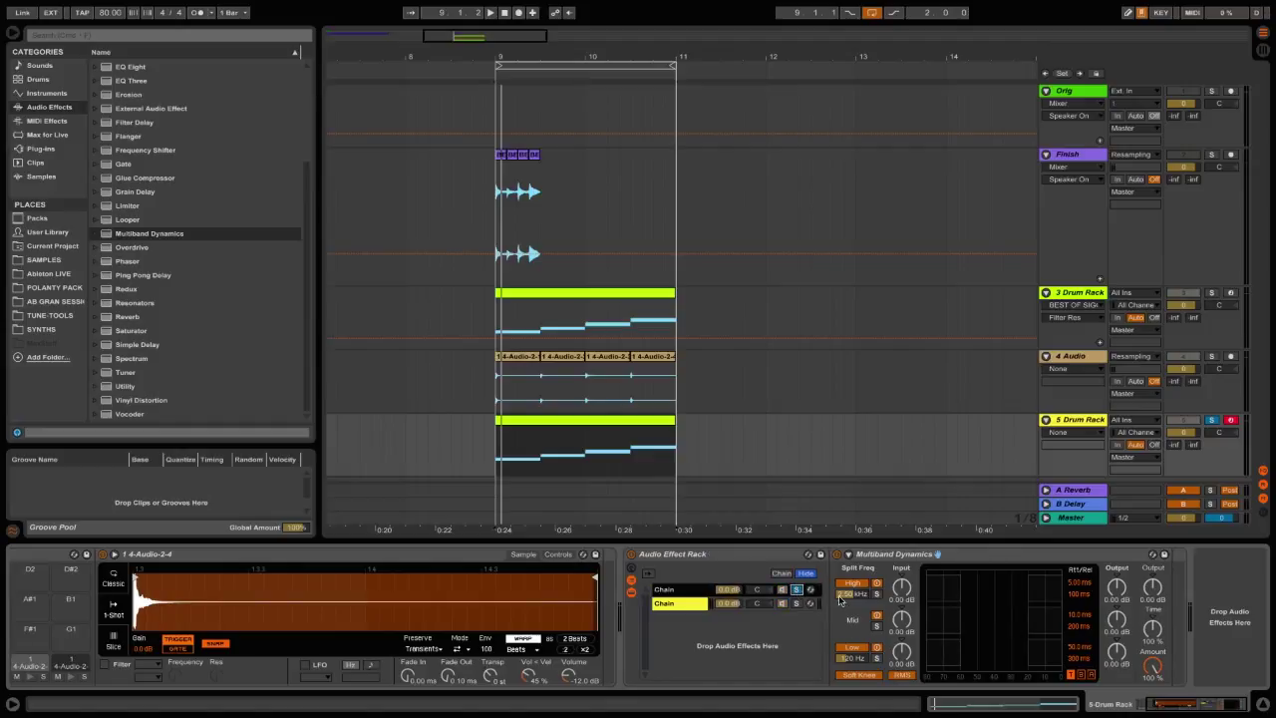
left_click(876, 626)
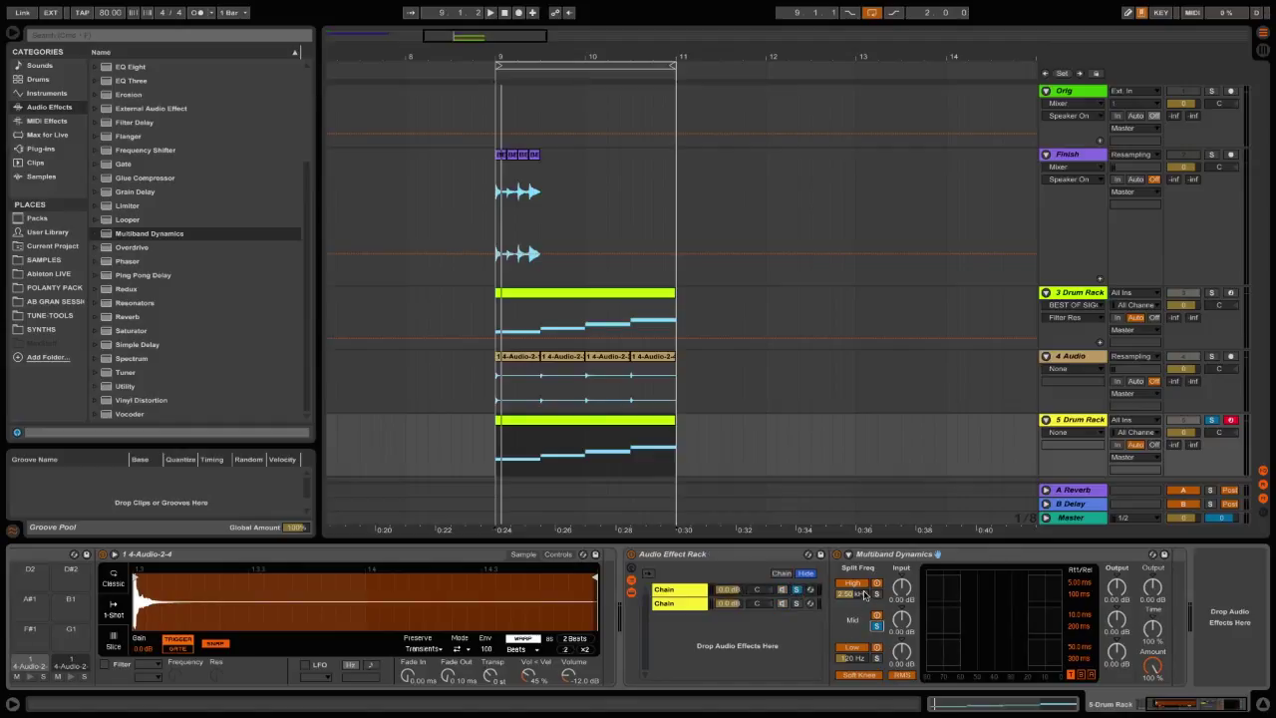
left_click(847, 583)
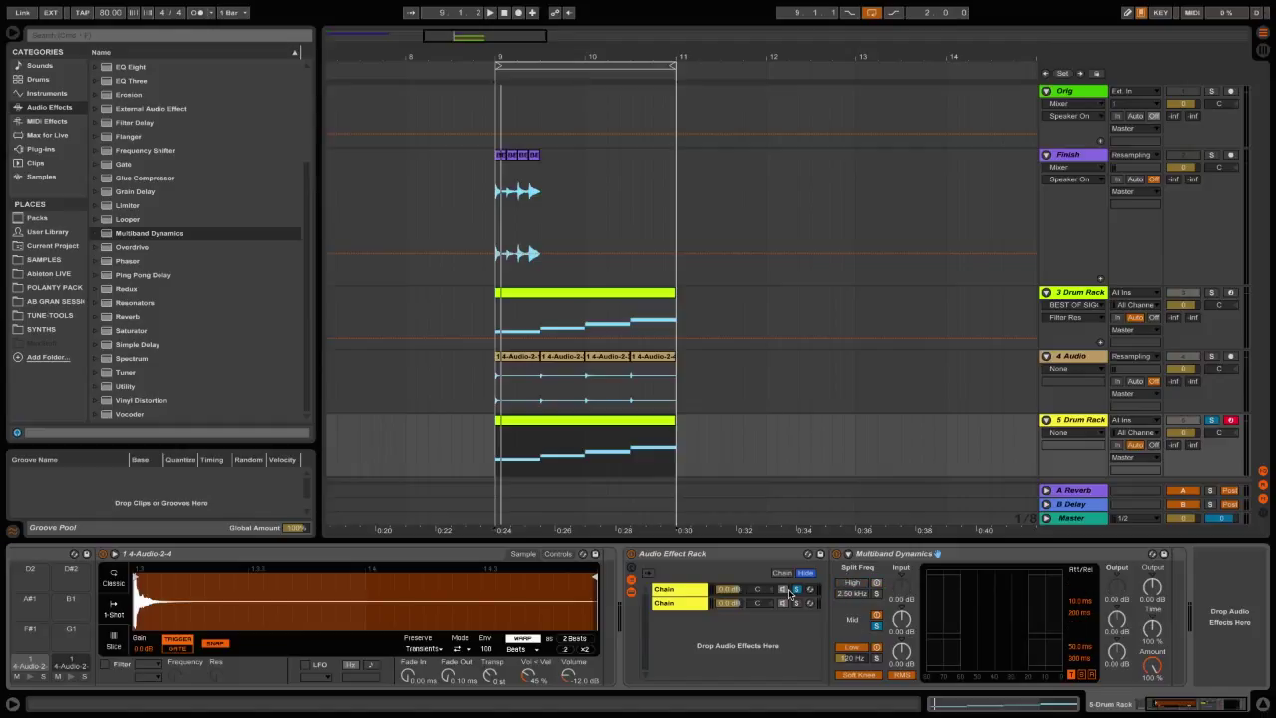
Play the loop through both chains and audition them individually, leaving the first chain soloed.
left_click(798, 590)
key("space")
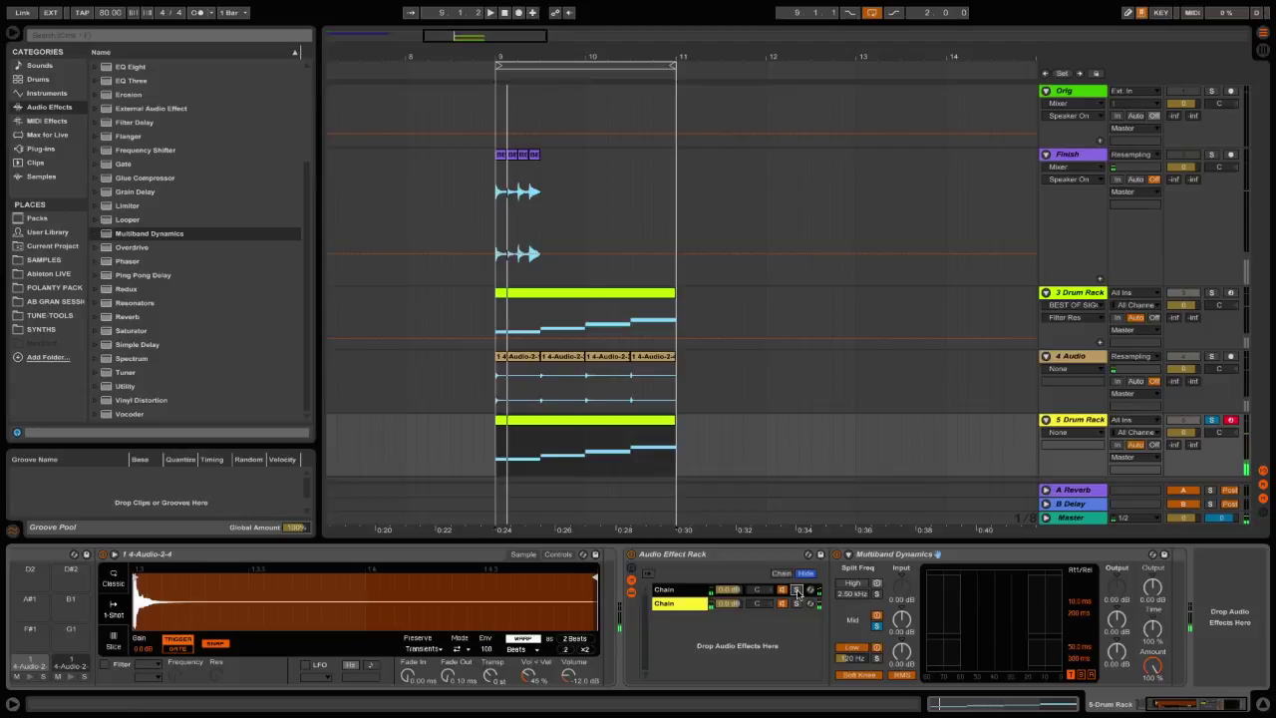
left_click(788, 587)
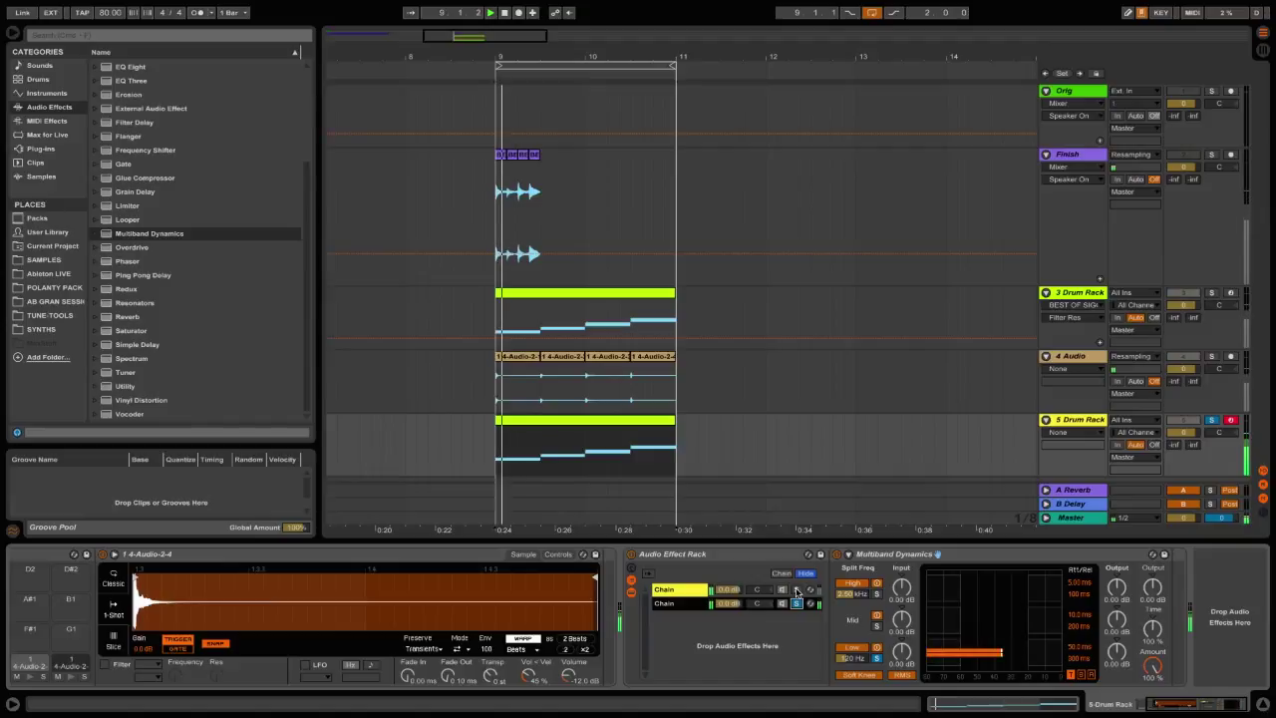
left_click(797, 589)
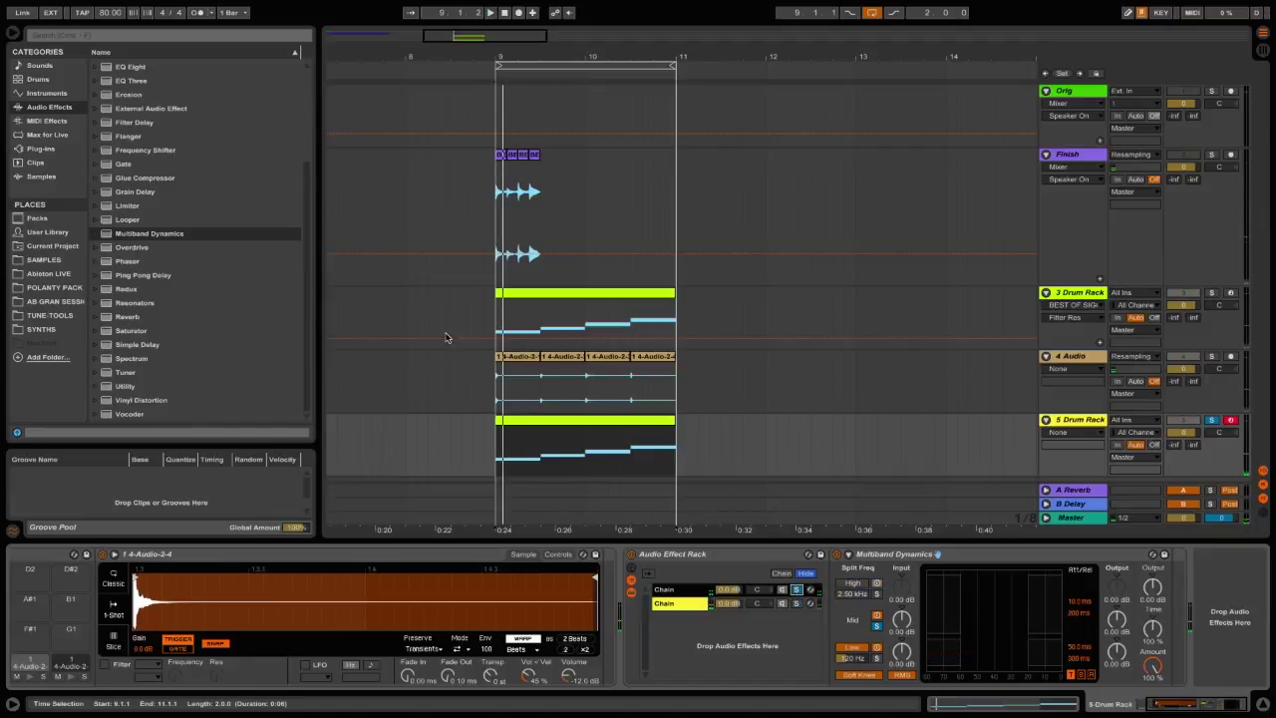
Add the Max for Live device Convolution Reverb Pro after Multiband Dynamics inside the rack's first chain.
left_click(47, 135)
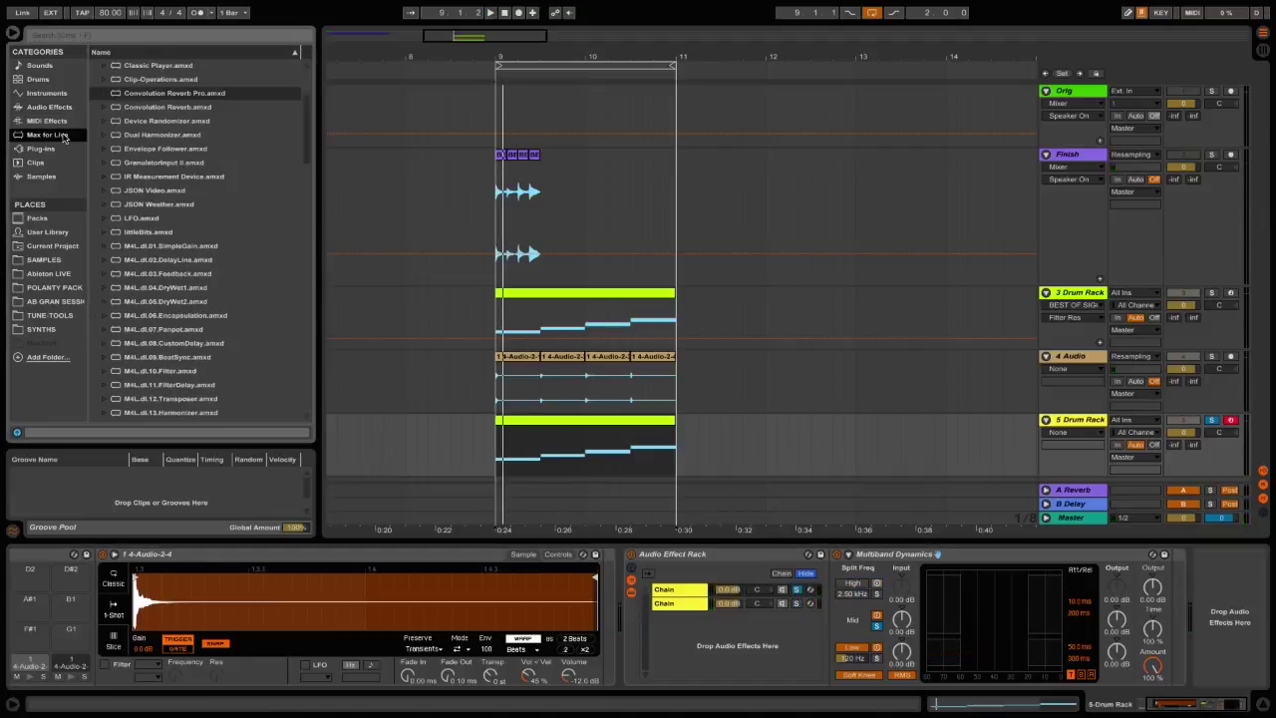
left_click(129, 93)
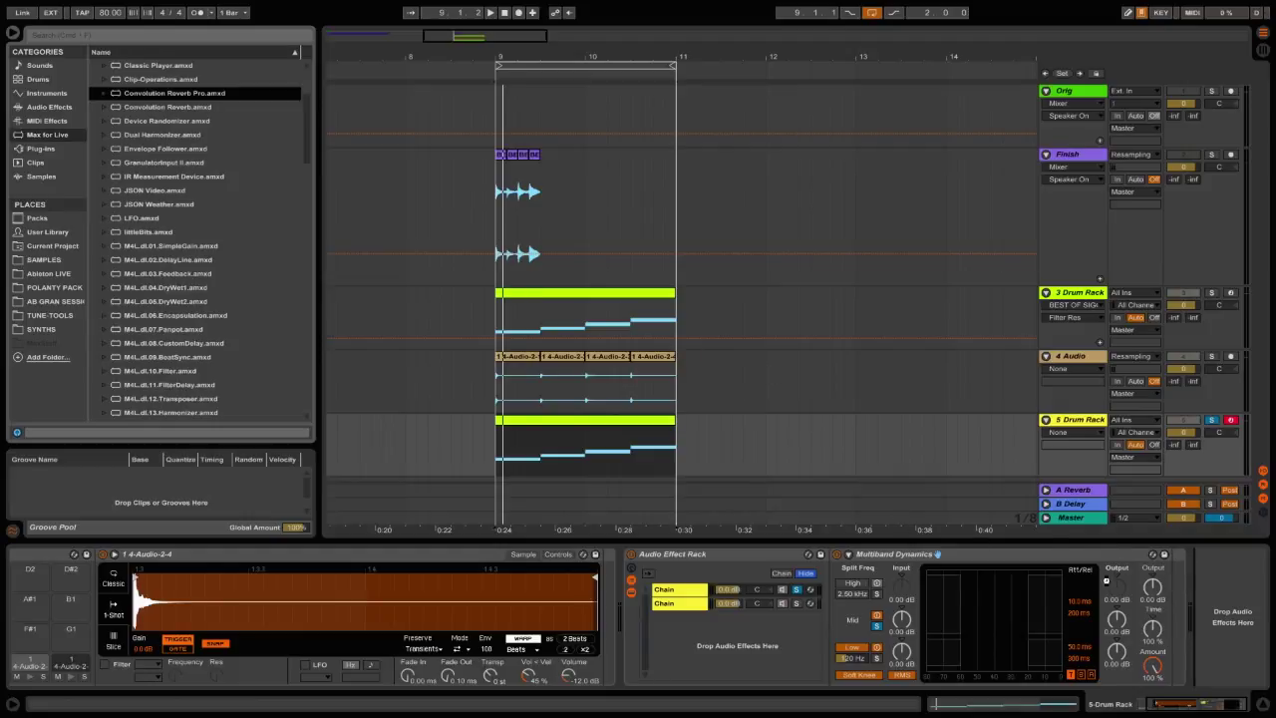
key("Return")
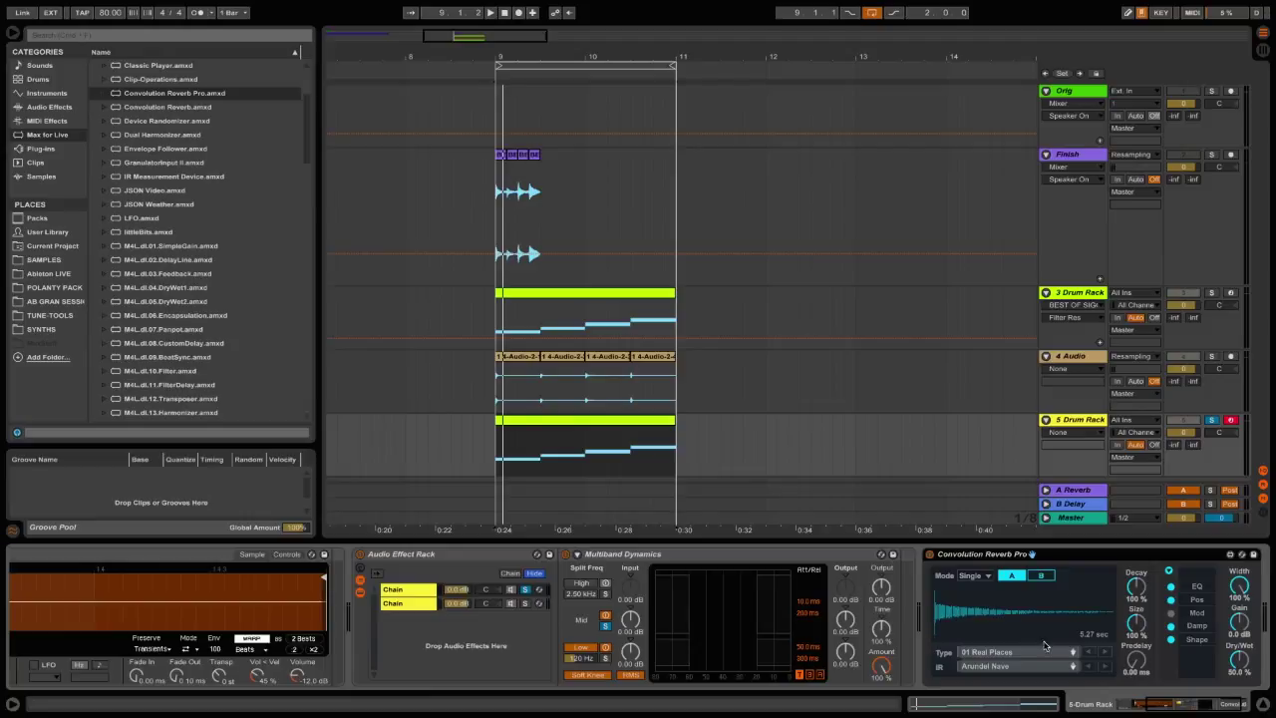
left_click_drag(1011, 555, 887, 554)
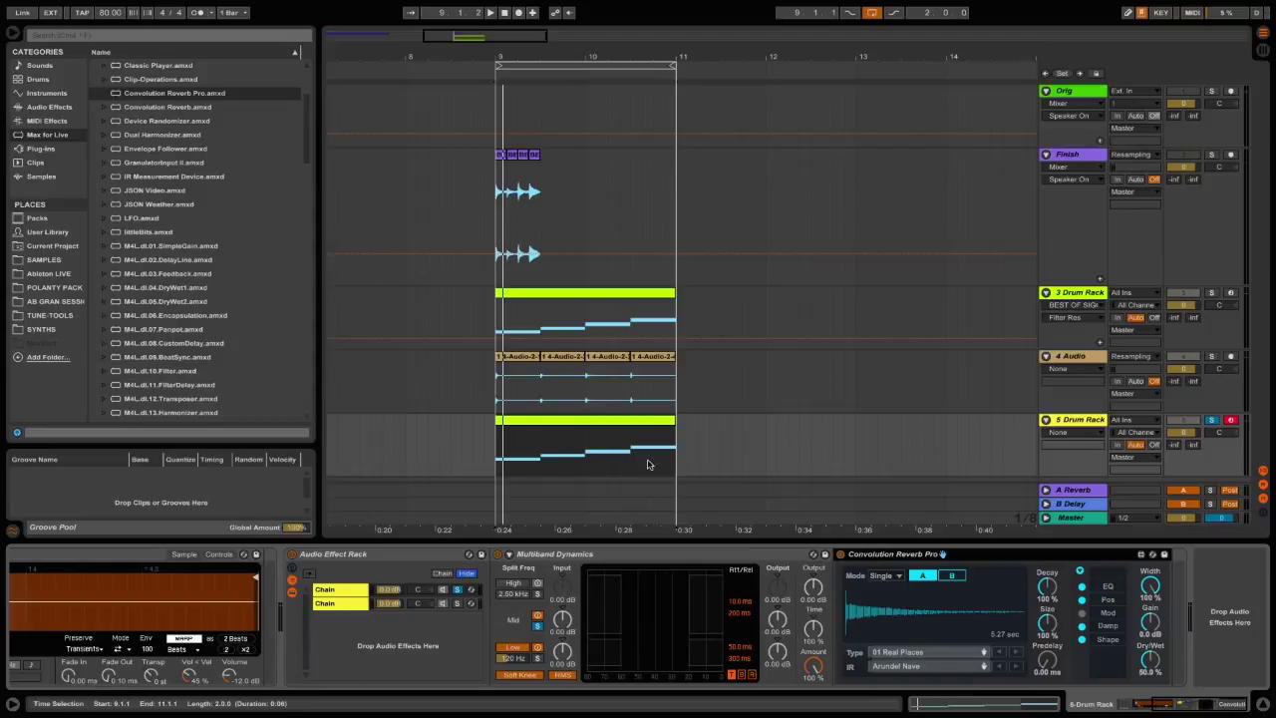
Audition DeskFoley samples from the POLANTY PACK folder and load DeskFoley-60 as the Convolution Reverb Pro impulse response.
left_click(45, 287)
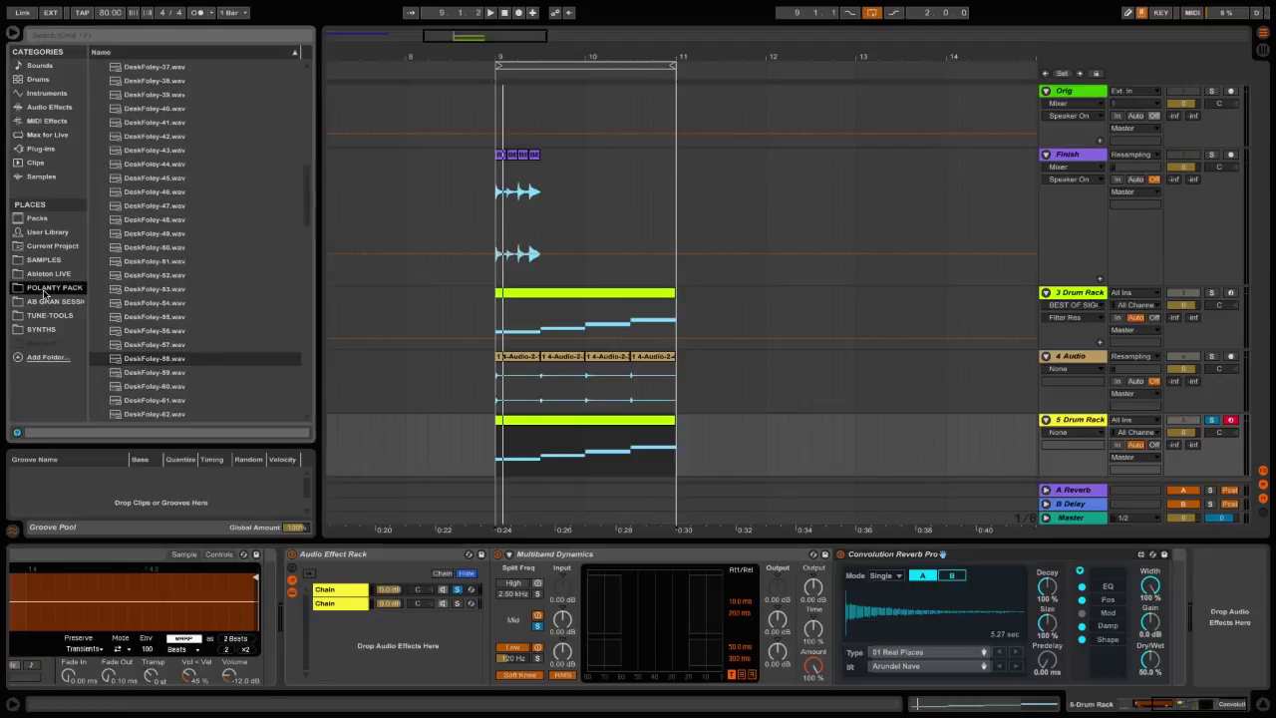
left_click(146, 361)
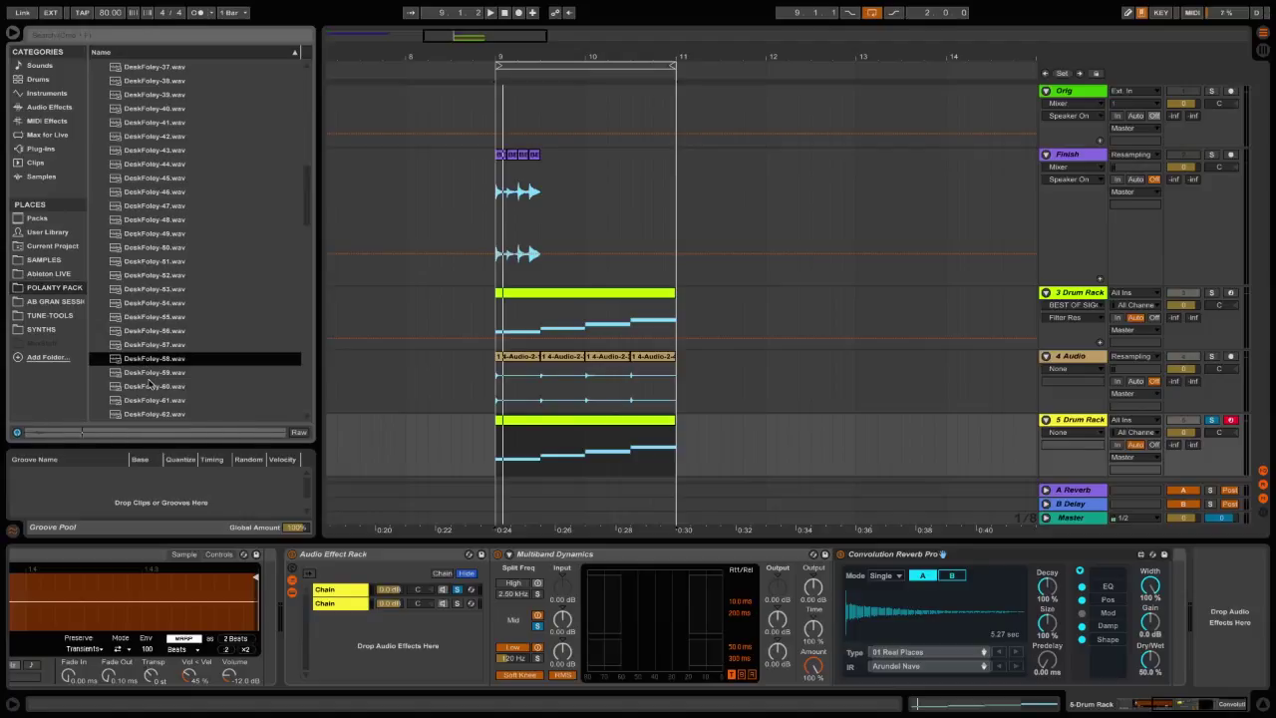
left_click(149, 376)
key("Down")
key("Down")
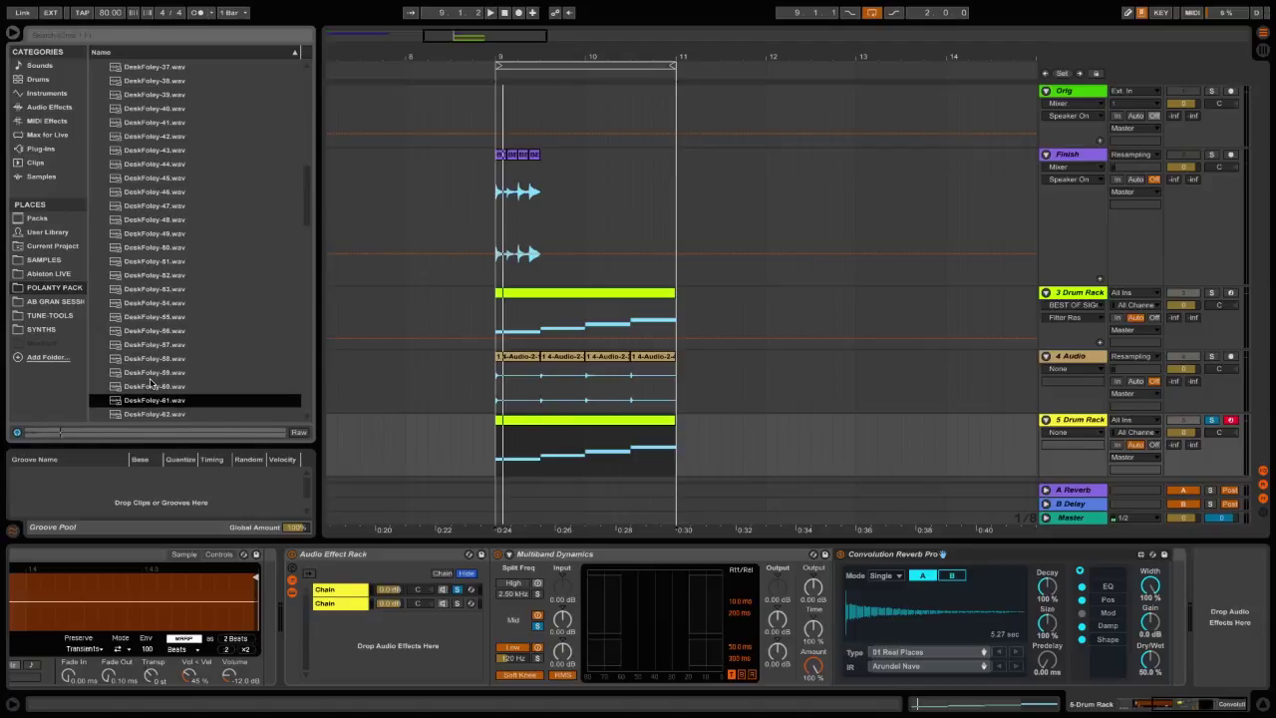
left_click(149, 383)
left_click_drag(151, 389, 946, 598)
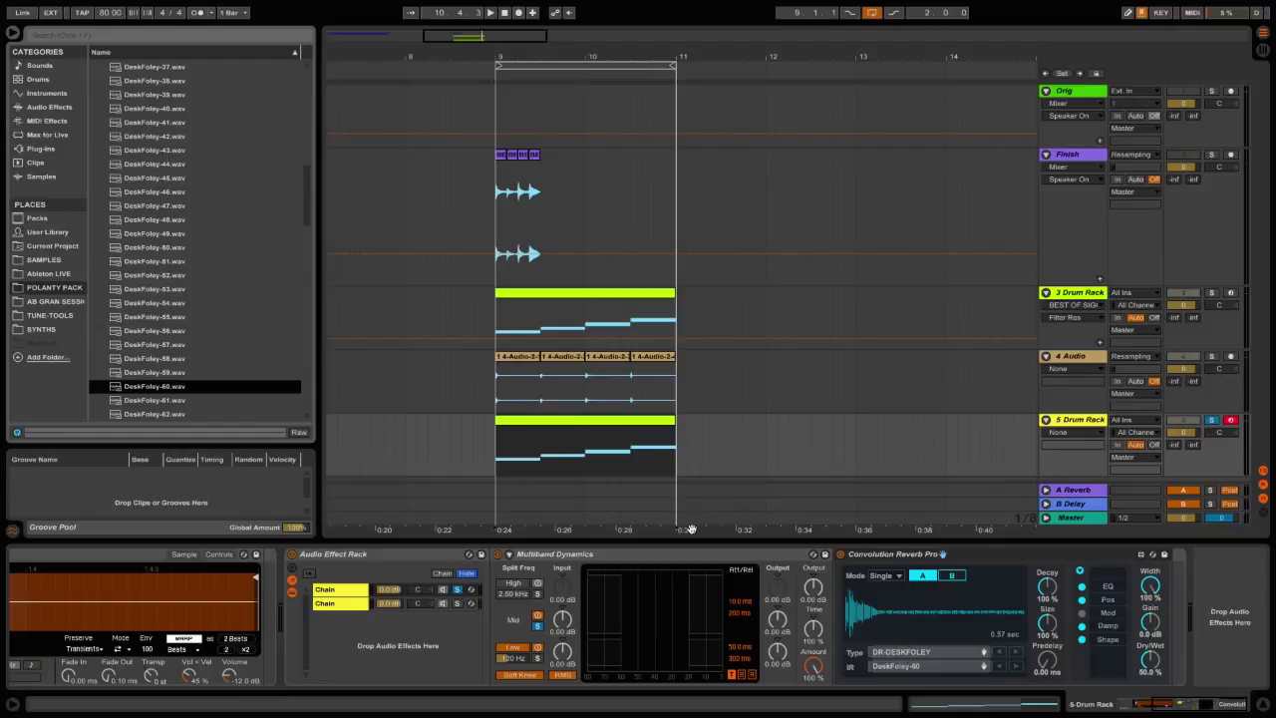
Play the loop, unsolo the first chain and set the reverb's Decay to 50%.
key("space")
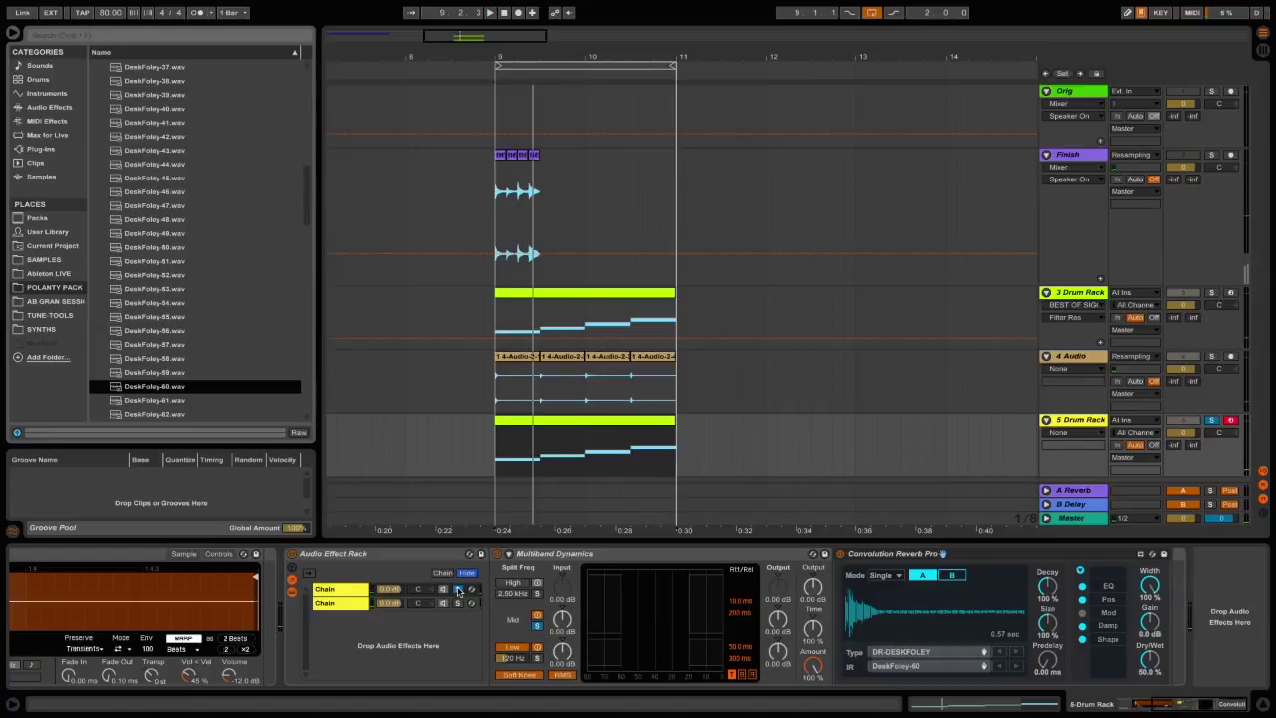
left_click(457, 590)
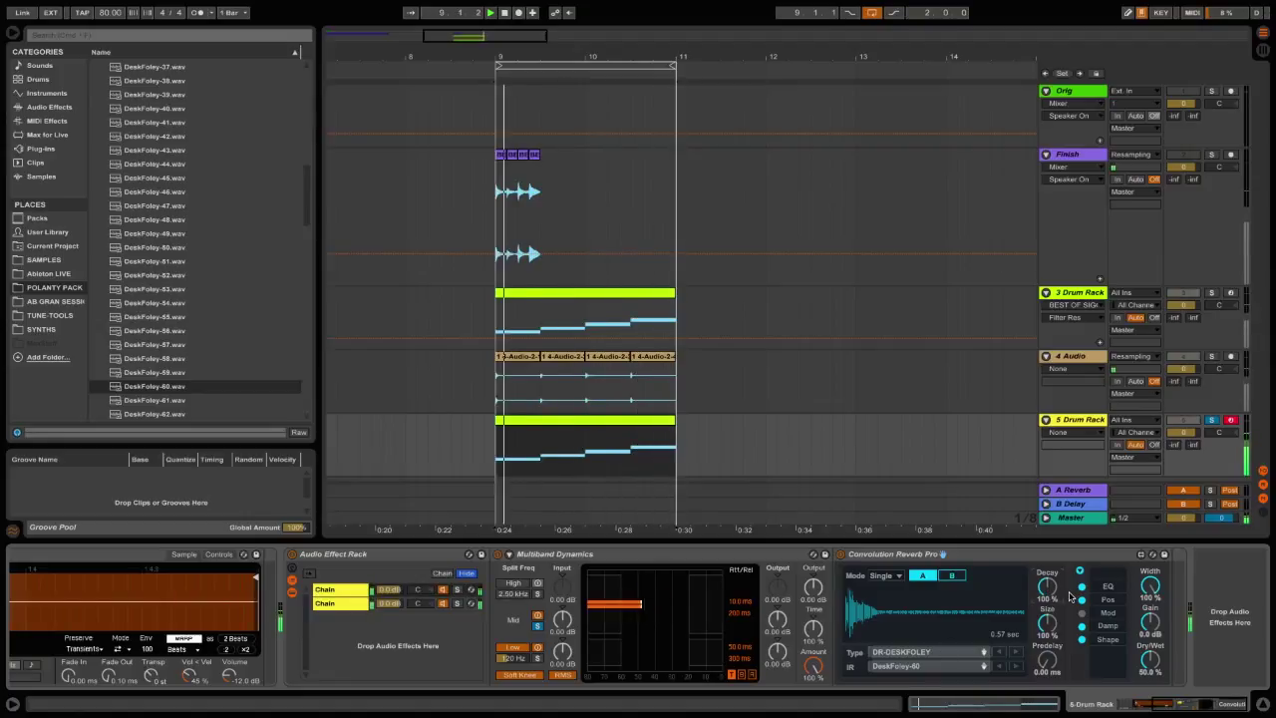
left_click_drag(1047, 588, 1046, 618)
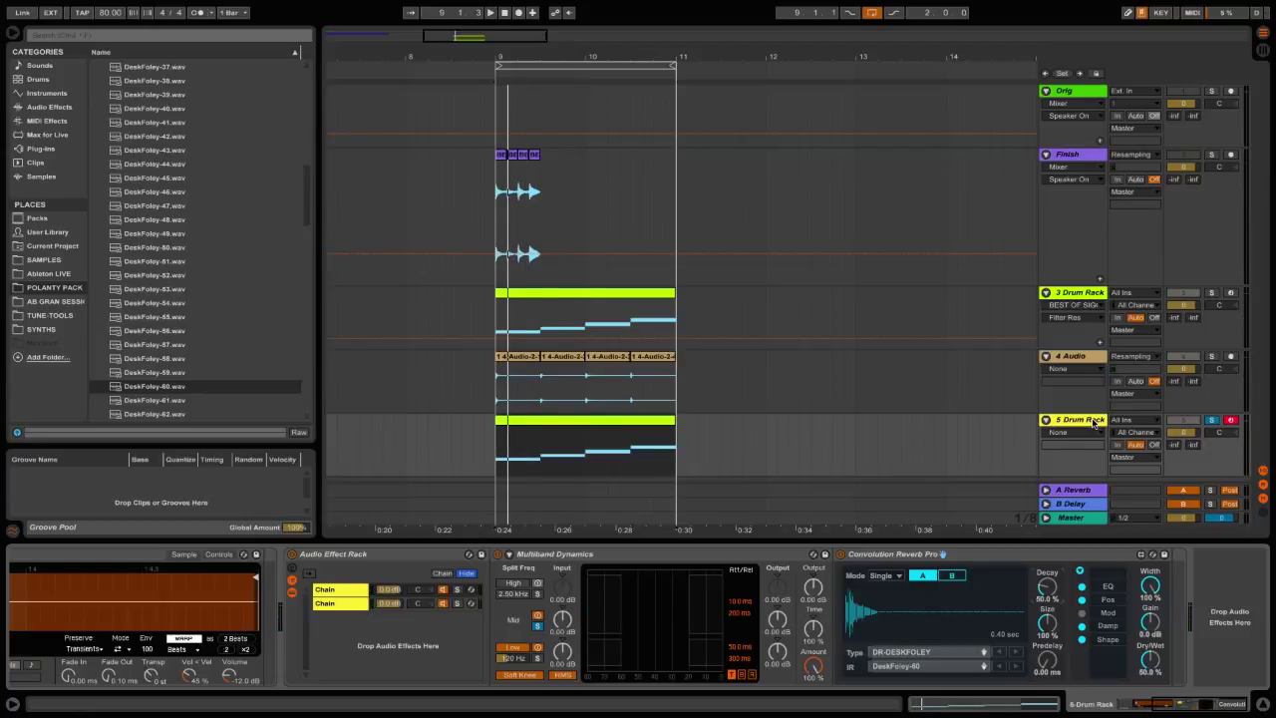
Add an audio track below the second Drum Rack track, set its input to Resampling and arm it.
left_click(1094, 422)
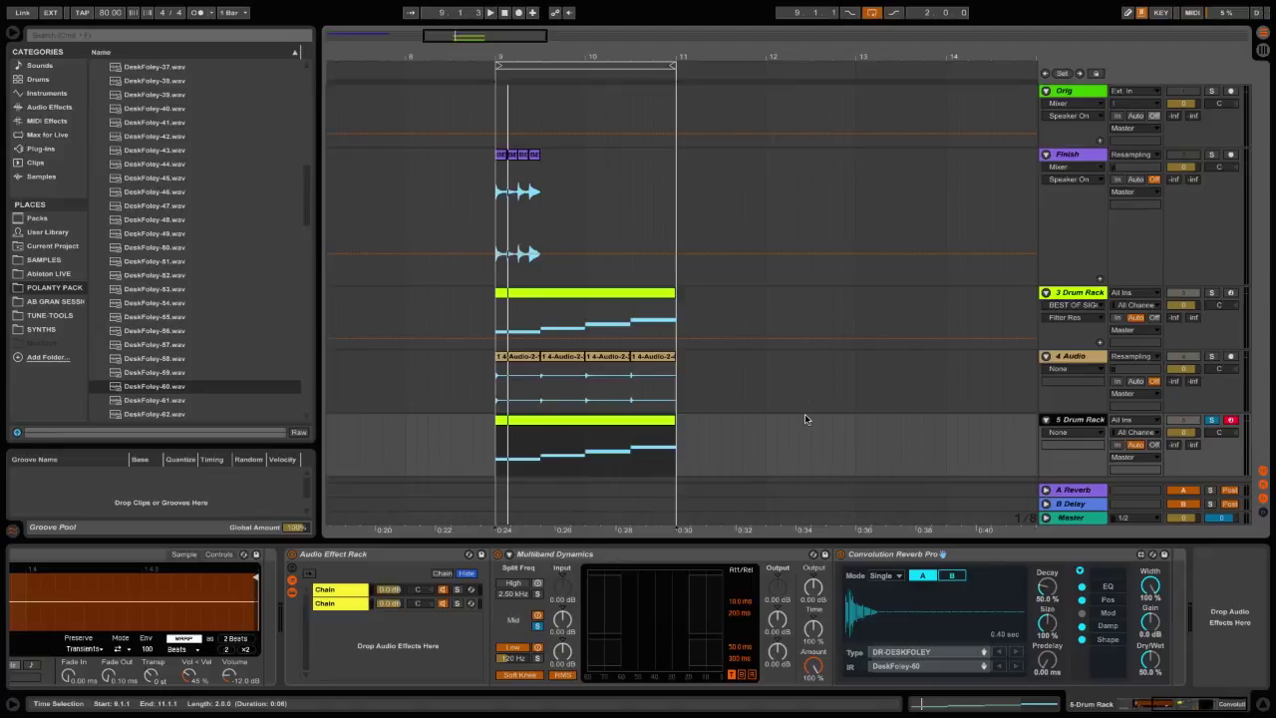
key("ctrl+t")
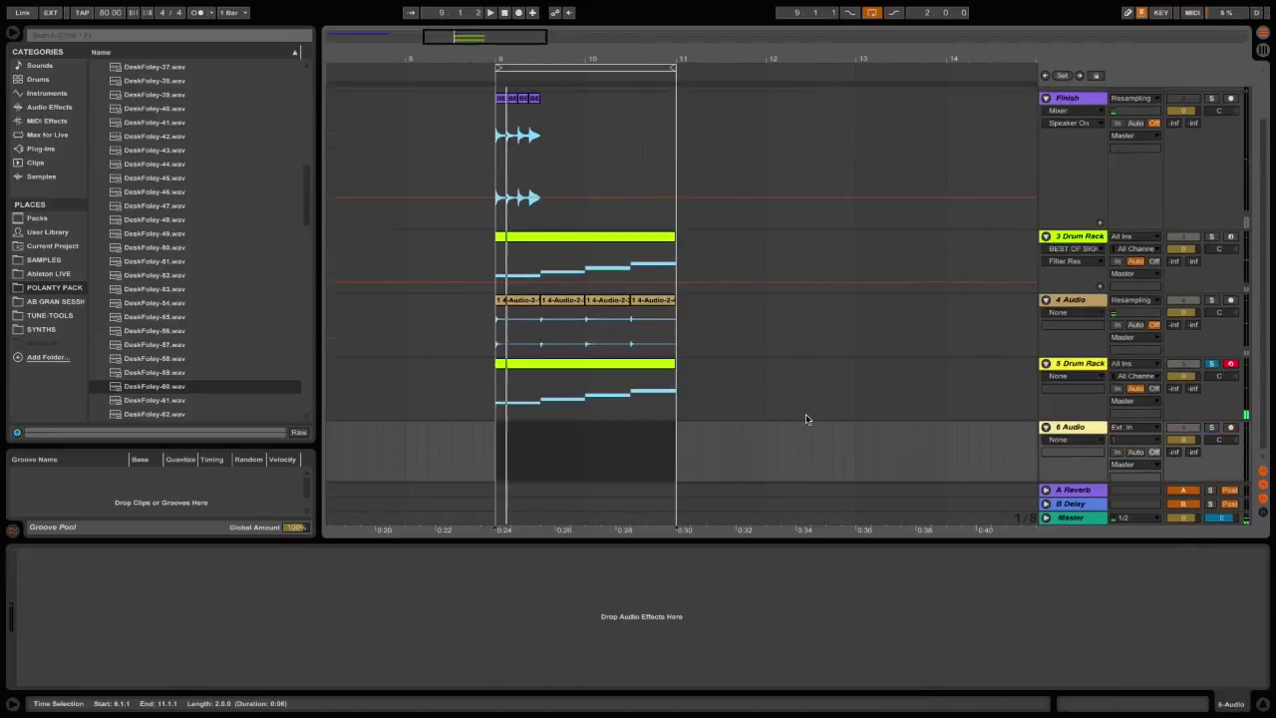
left_click(1136, 427)
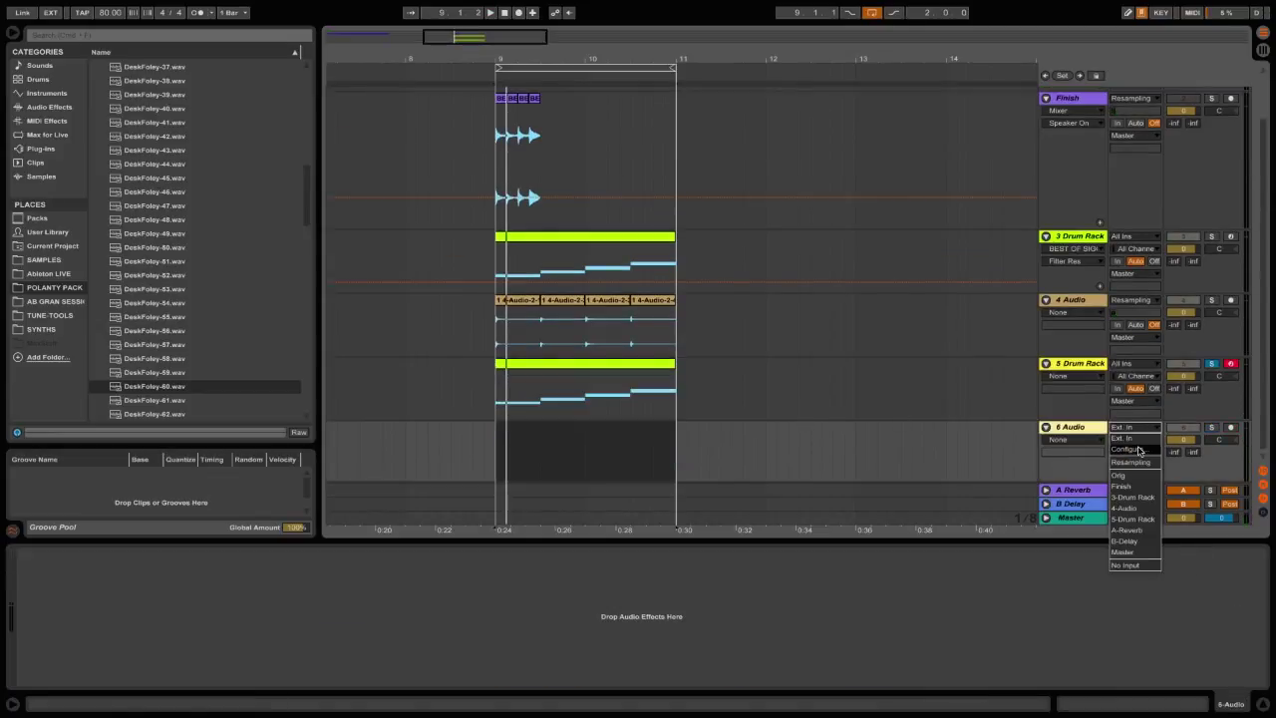
left_click(1135, 462)
left_click(1230, 429)
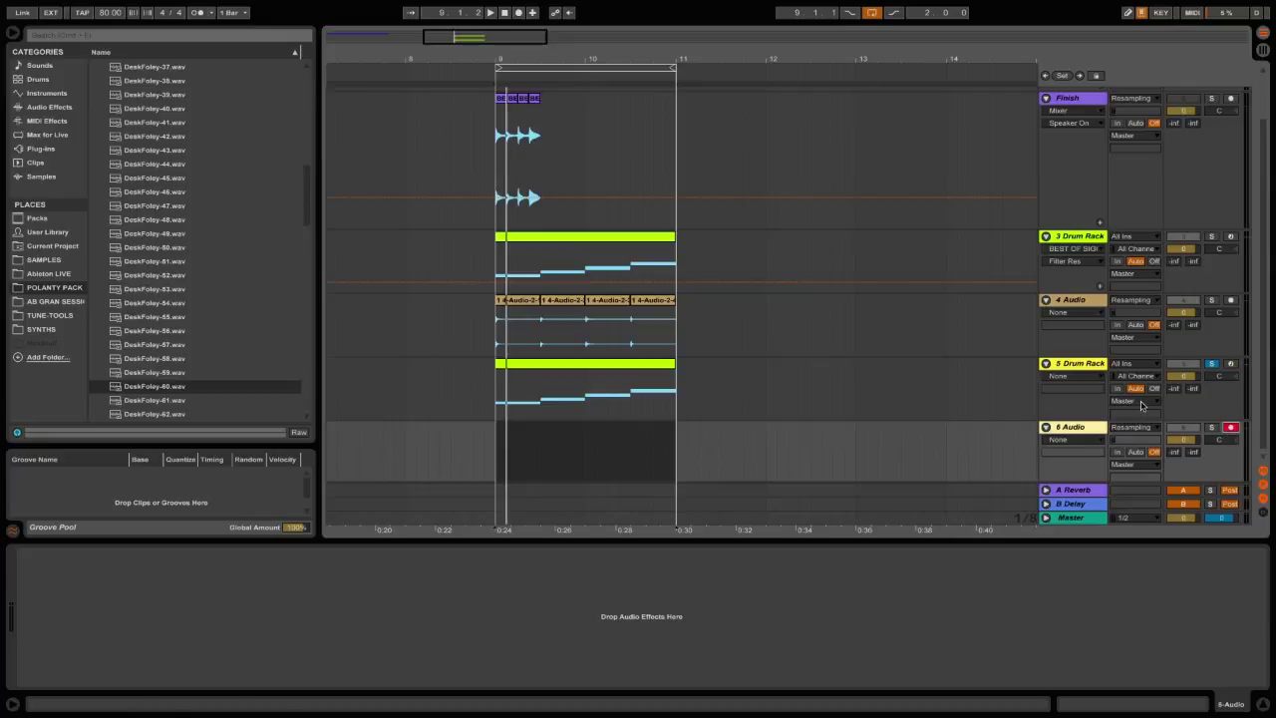
Record the processed drum hits from bar 9 to 11 onto the new audio track, and move the recorded clip to bar 11.
left_click(518, 13)
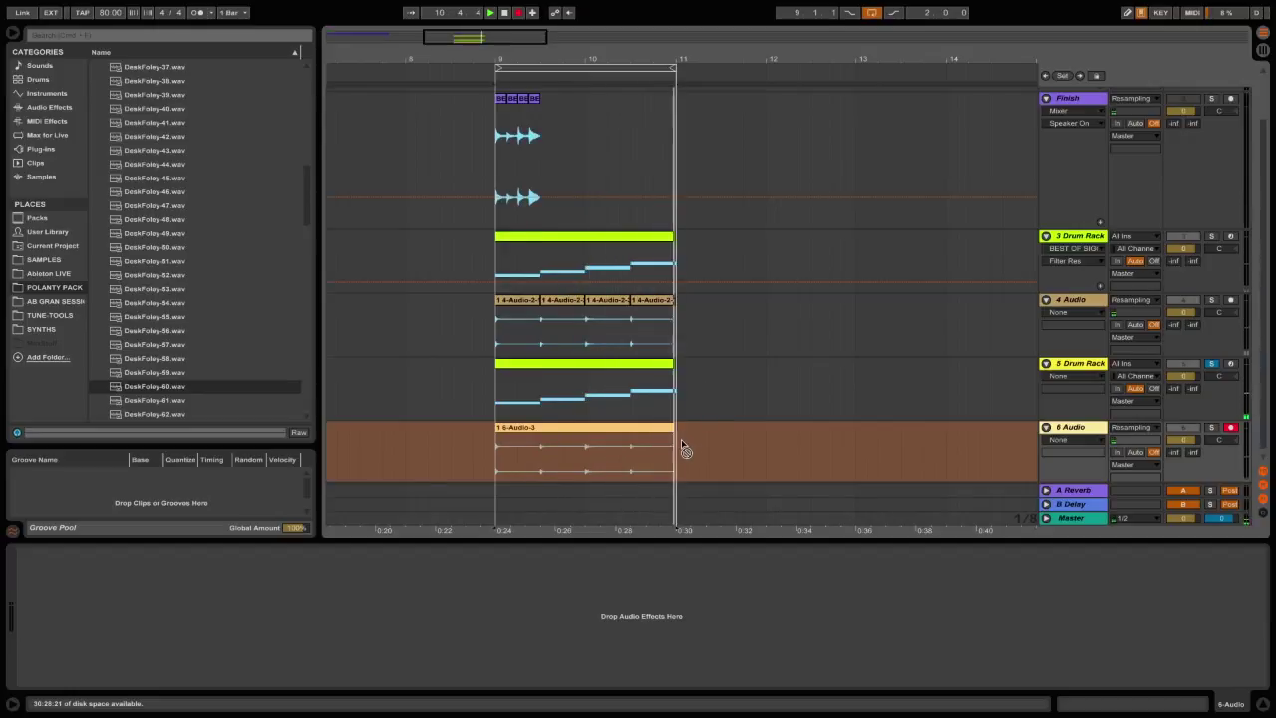
key("space")
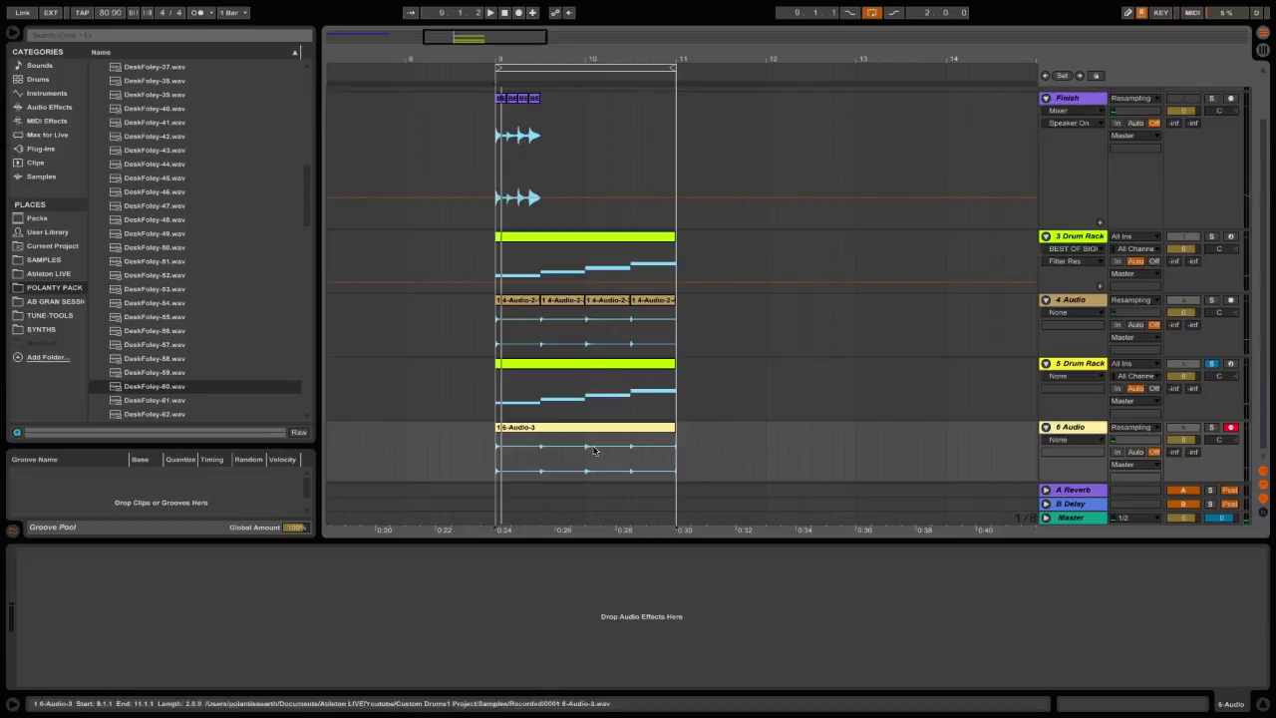
left_click_drag(573, 428, 754, 433)
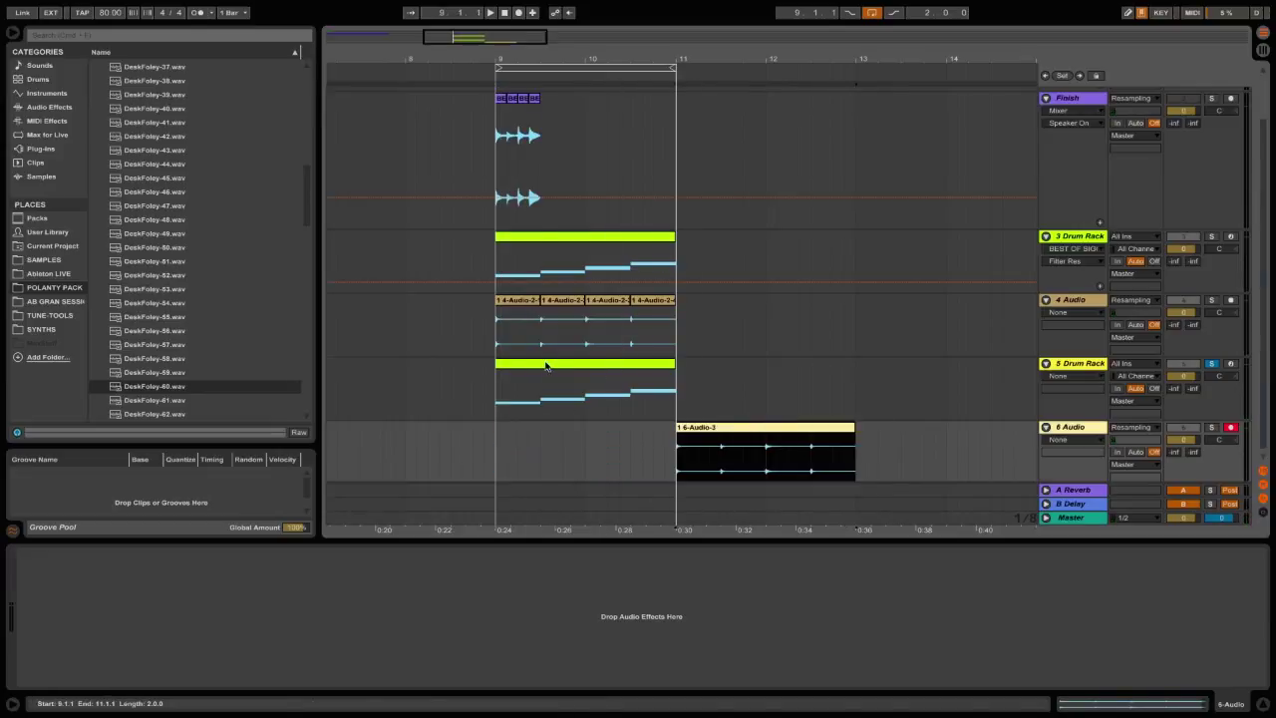
Return to the second Drum Rack's devices, audition more DeskFoley samples and load DeskFoley-70 as the reverb's impulse response.
left_click(546, 366)
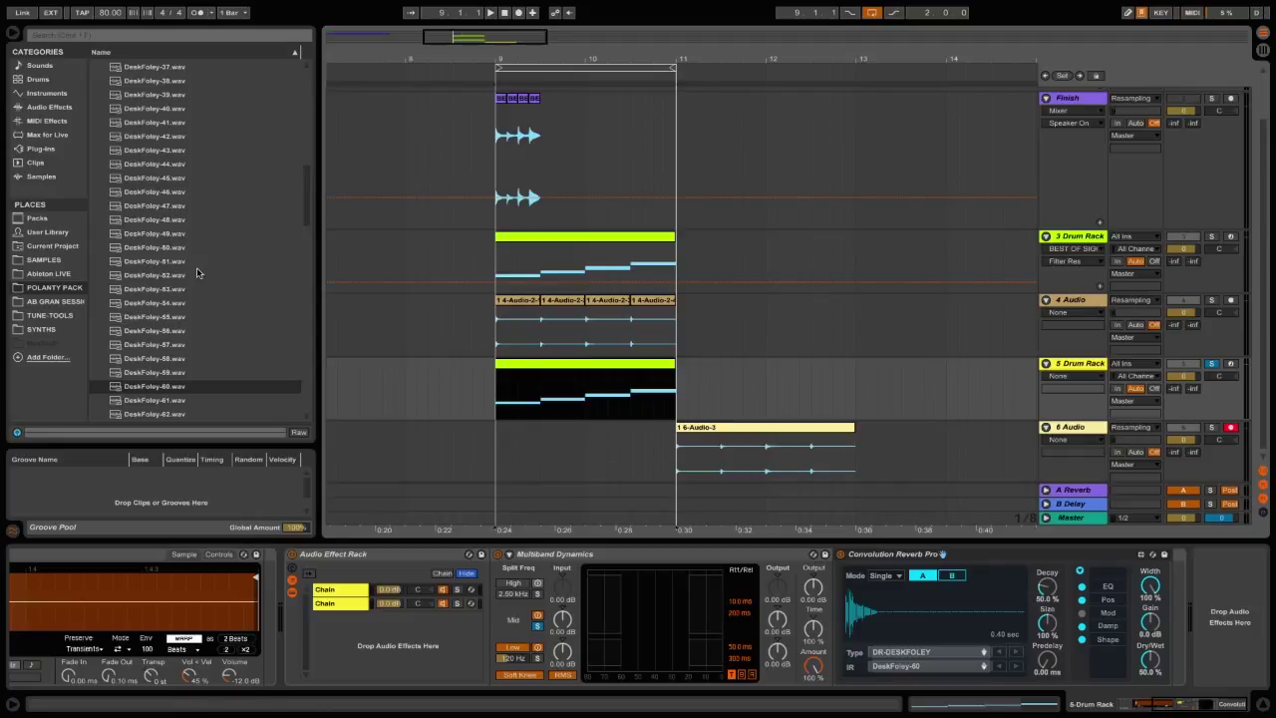
left_click(149, 386)
scroll(150, 387, "down", 3)
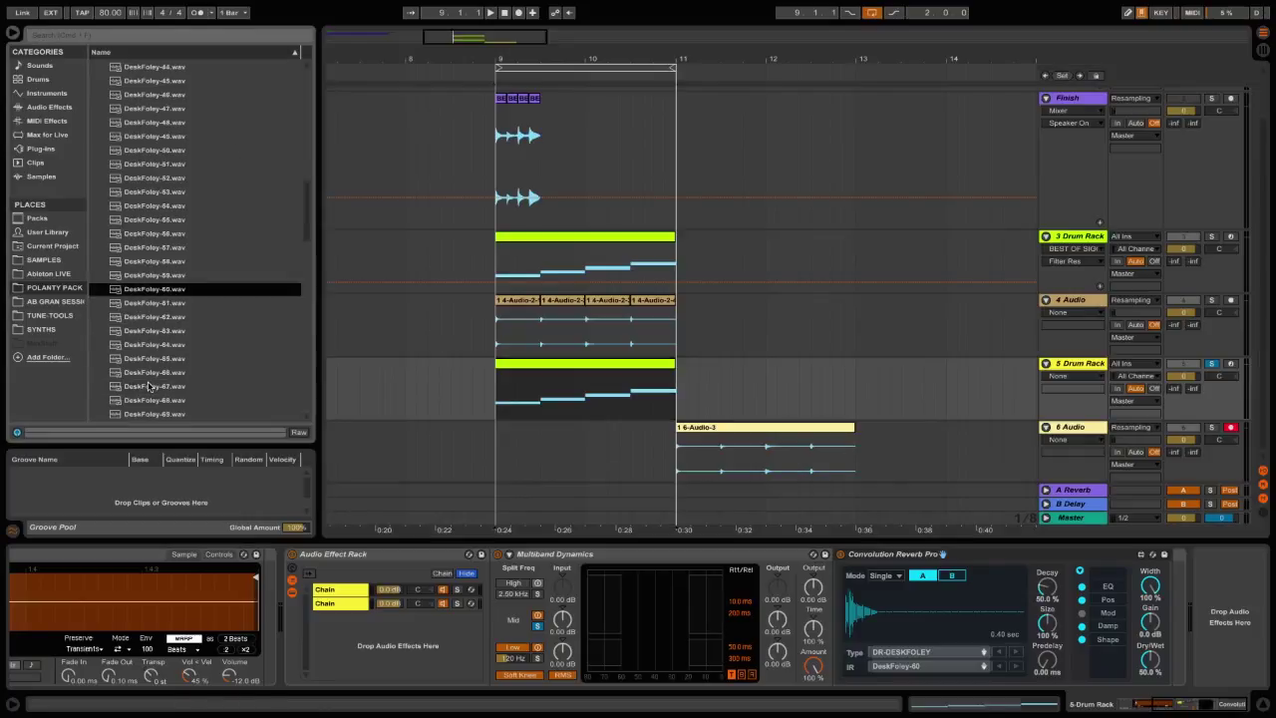
left_click(152, 387)
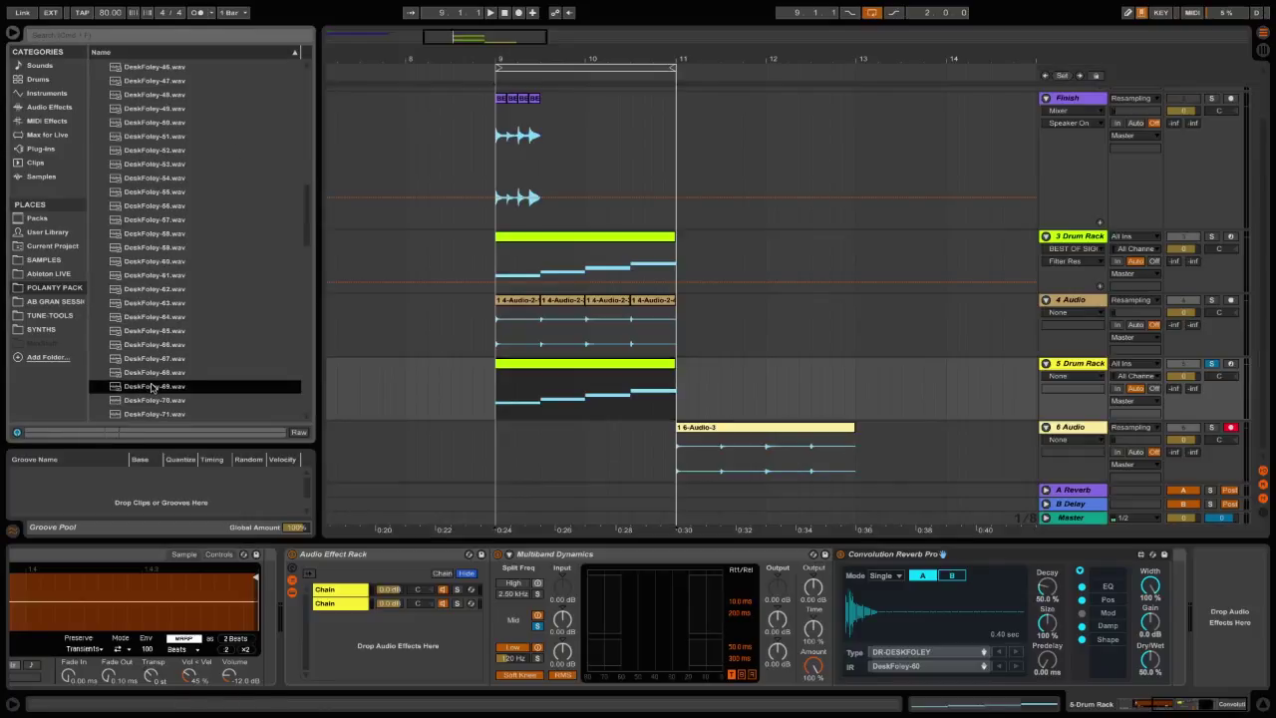
key("Up")
key("Up")
key("Up")
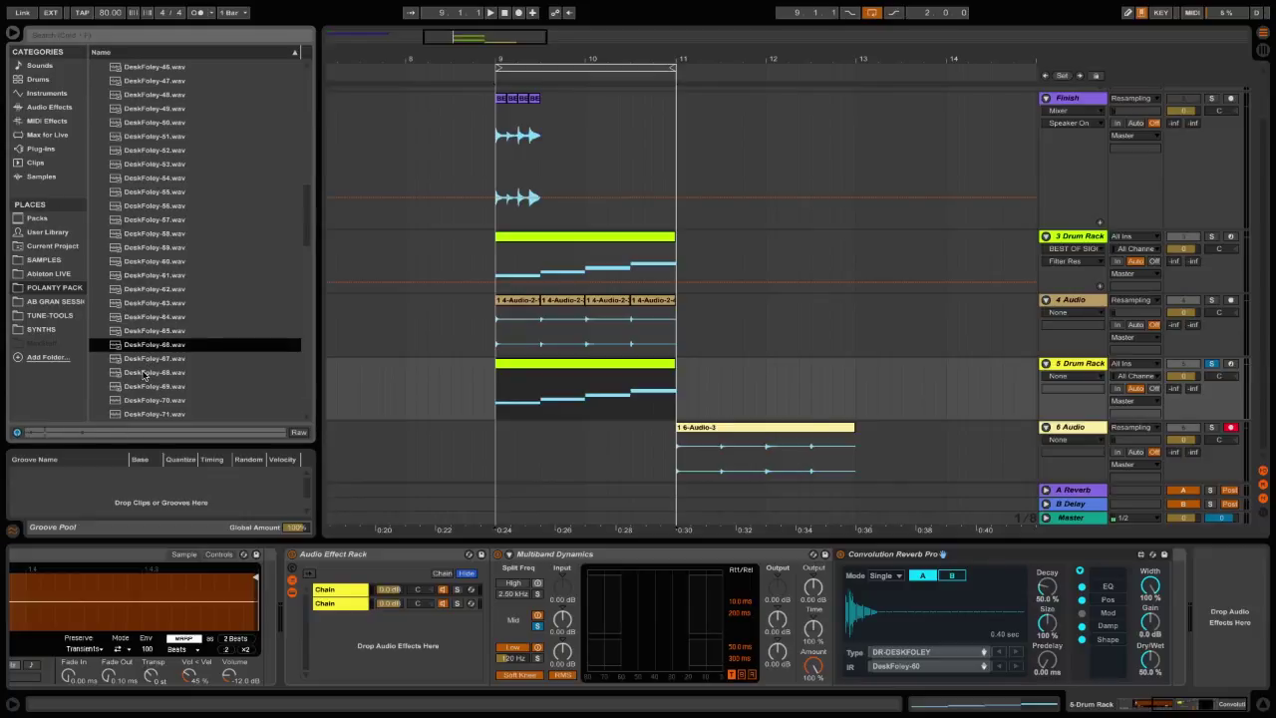
key("Down")
key("Down")
key("Down")
key("Down")
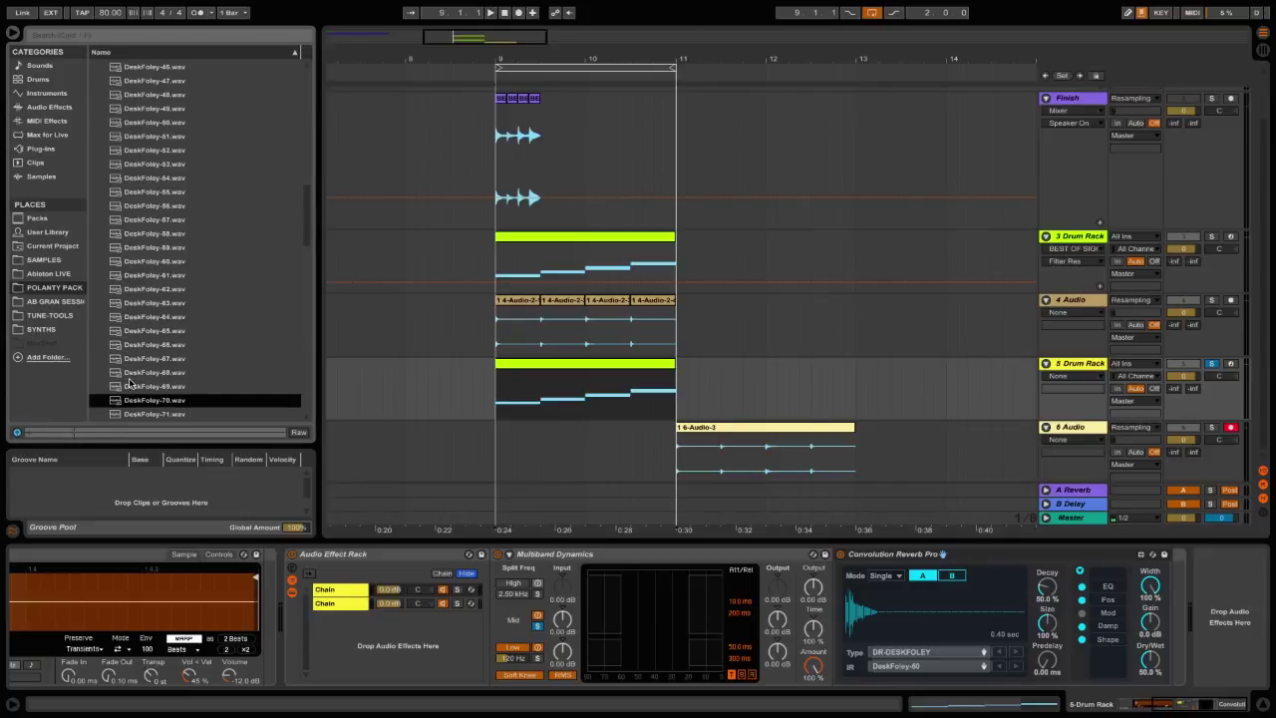
left_click_drag(162, 406, 859, 588)
While playing the loop, set the Convolution Reverb Pro Size to 200% and its Decay to 34.3%.
key("space")
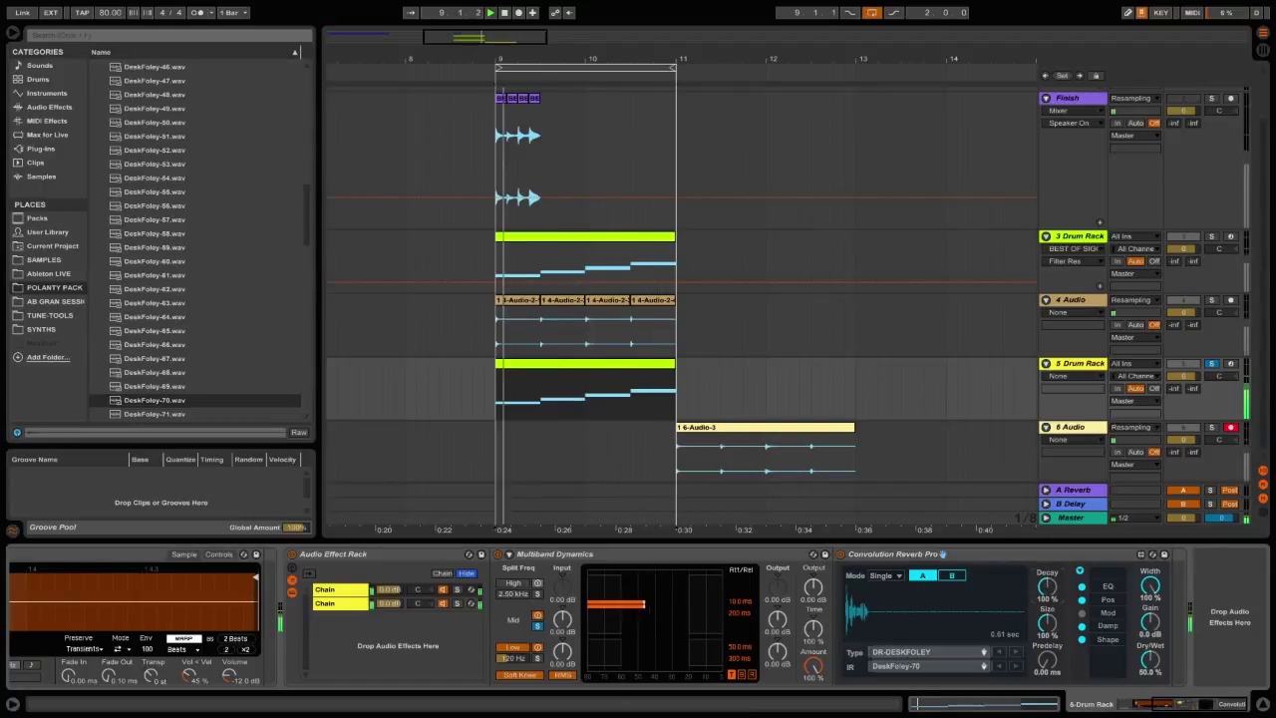
left_click_drag(1052, 623, 1052, 573)
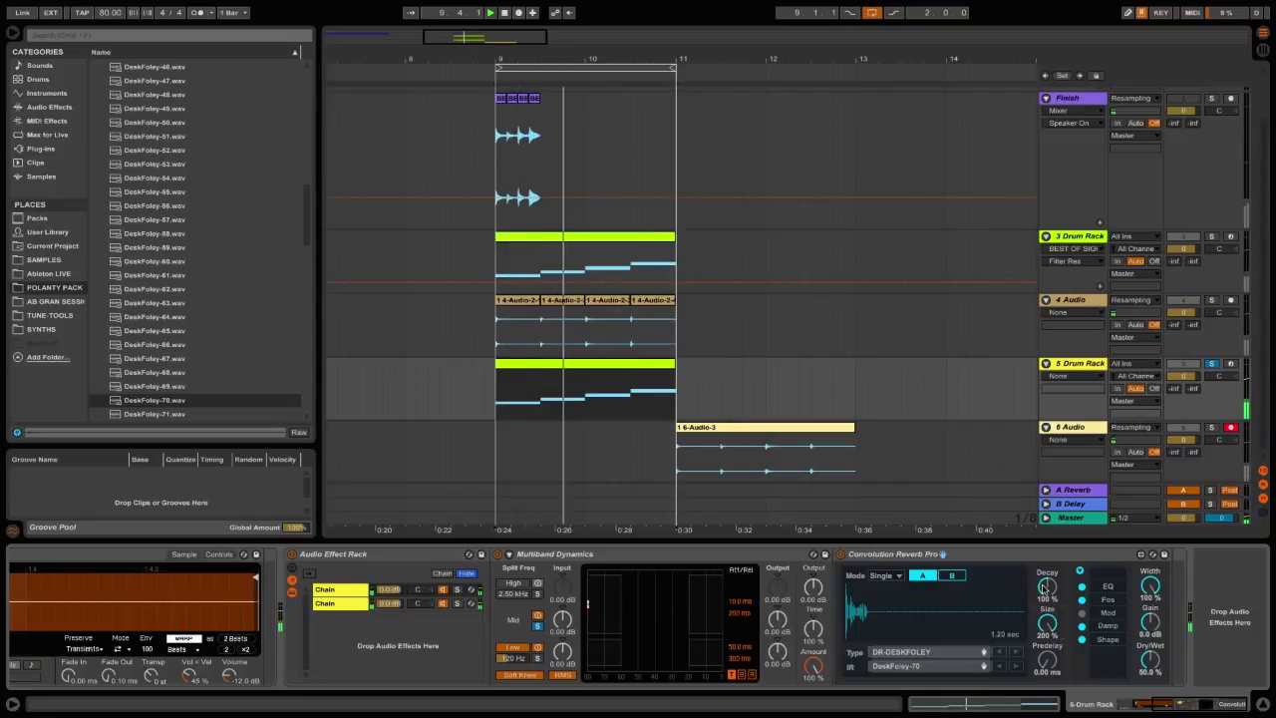
key("space")
key("space")
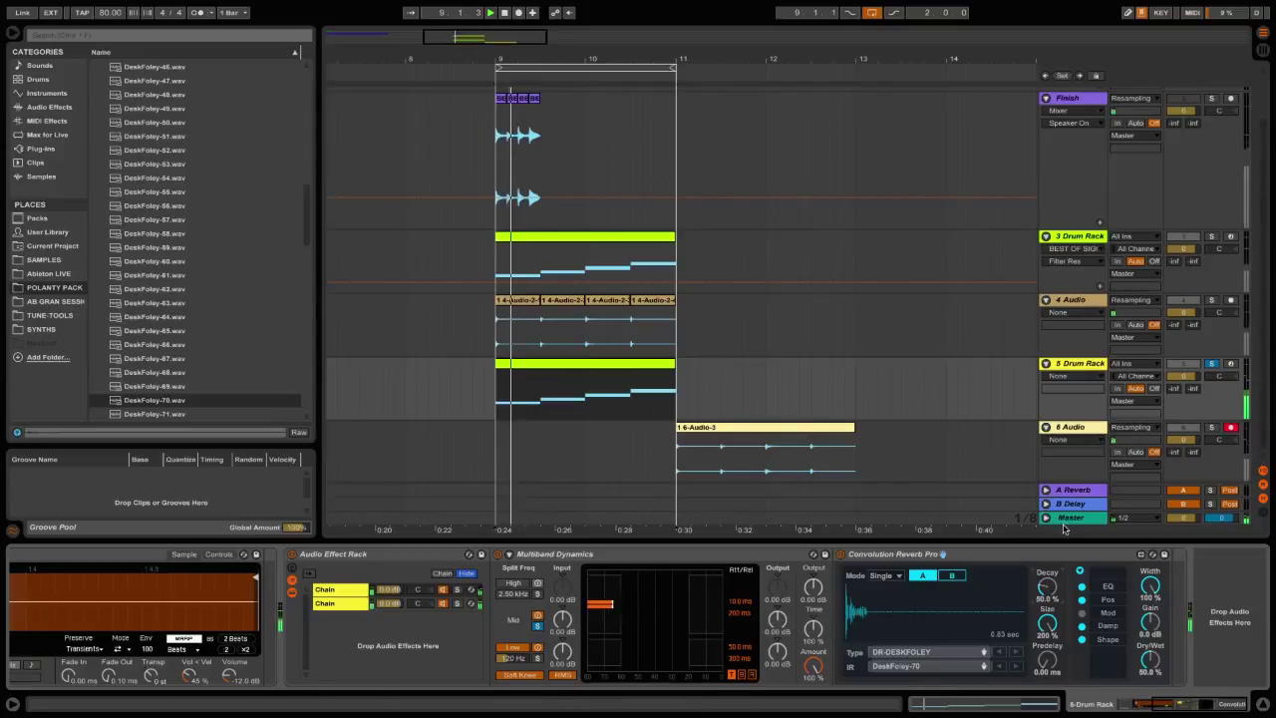
left_click_drag(1047, 586, 1047, 602)
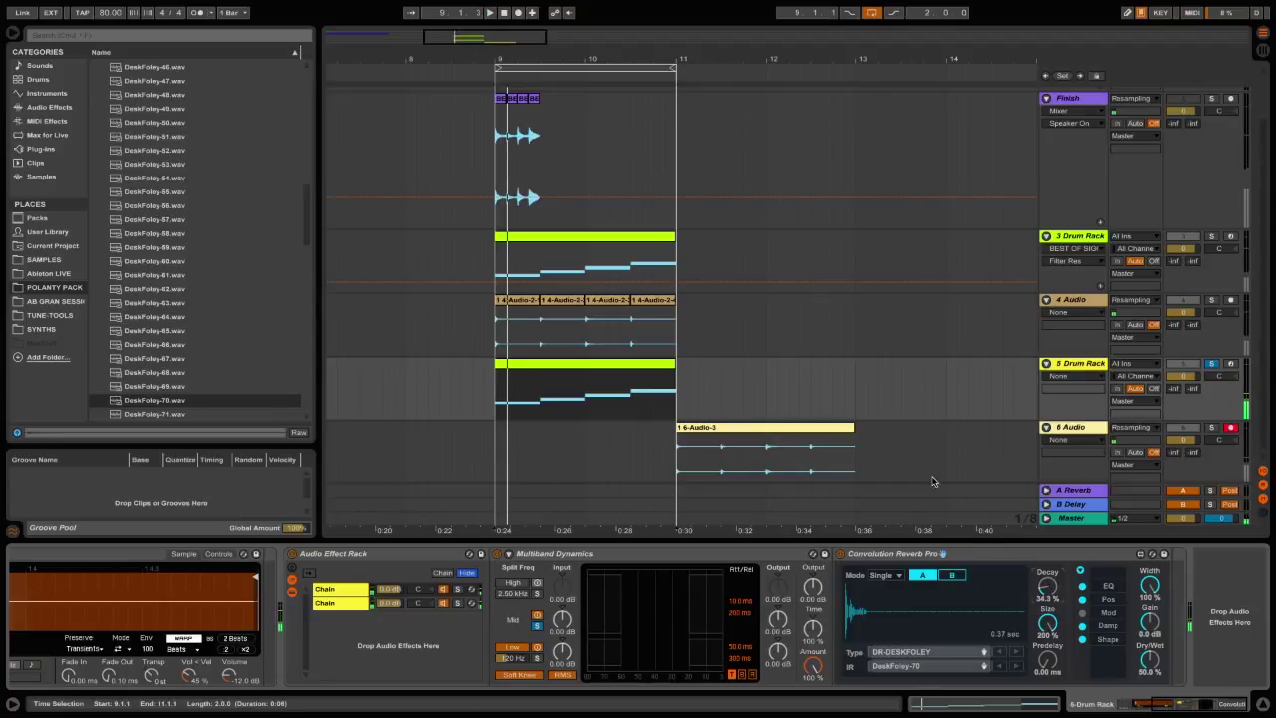
mouse_move(497, 18)
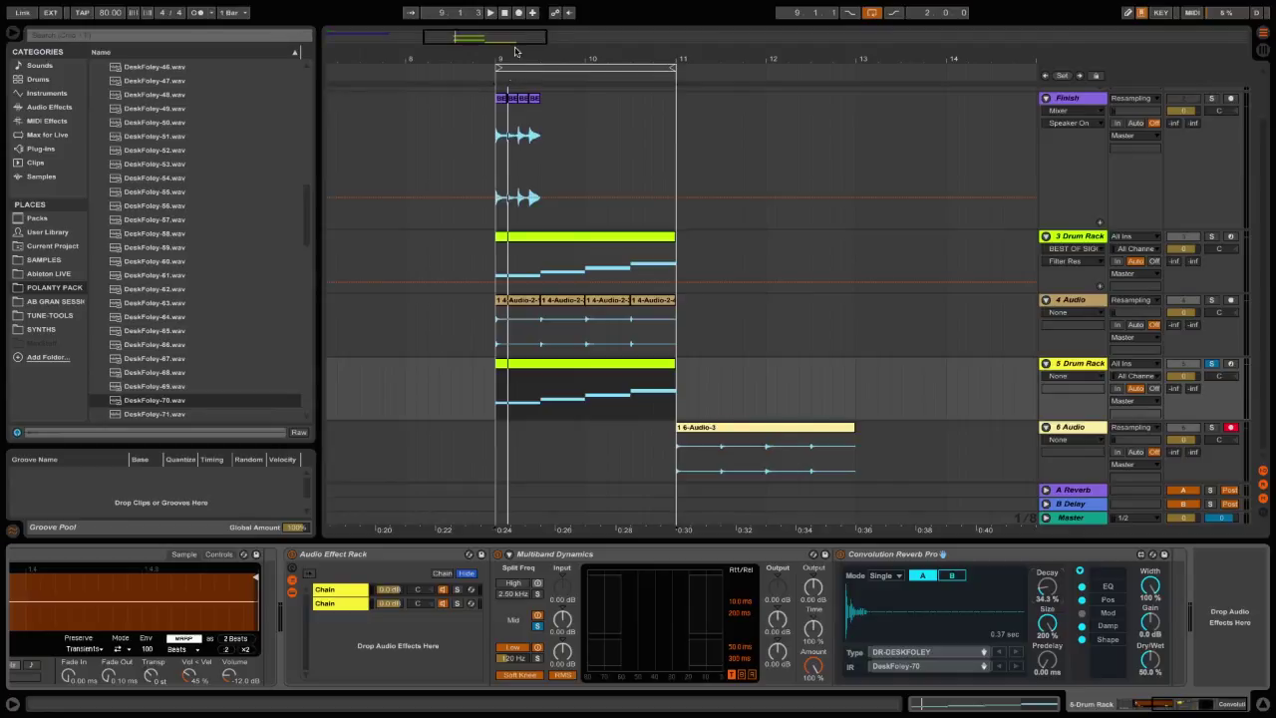
Record another resampled pass from bar 9 to 11 on the 6 Audio track and consolidate it with the clip at bar 11.
left_click(518, 12)
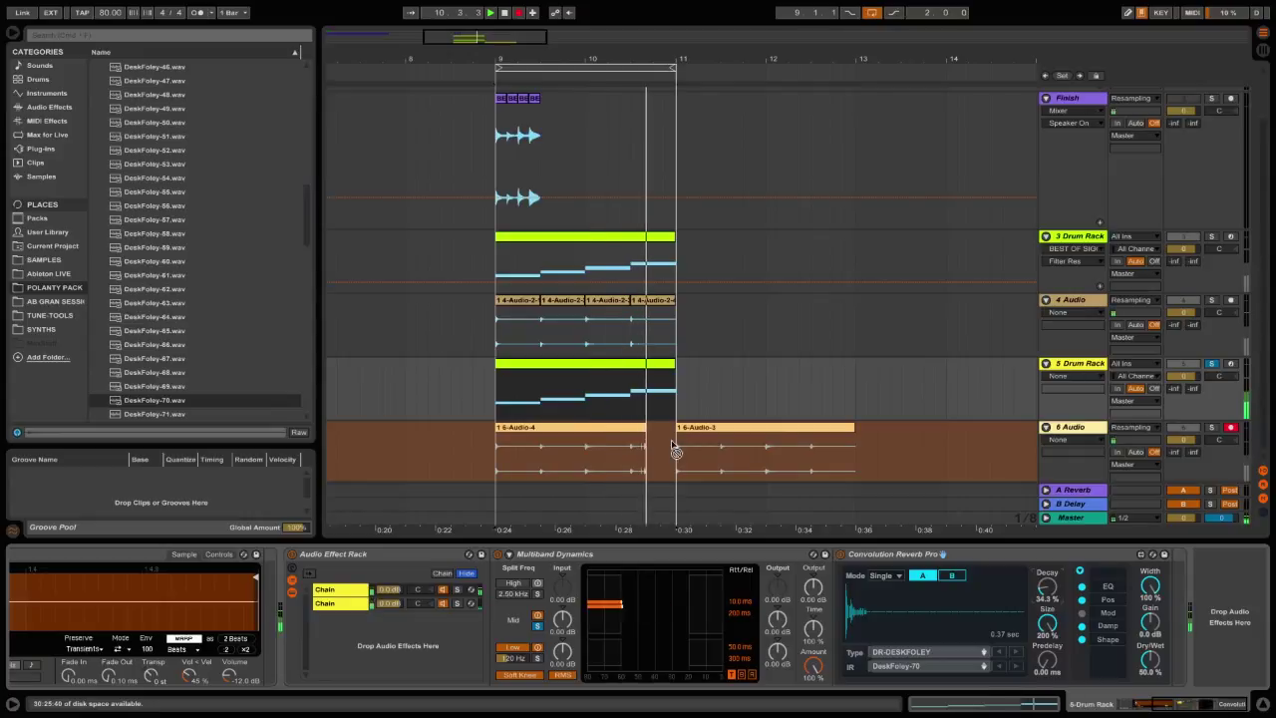
key("space")
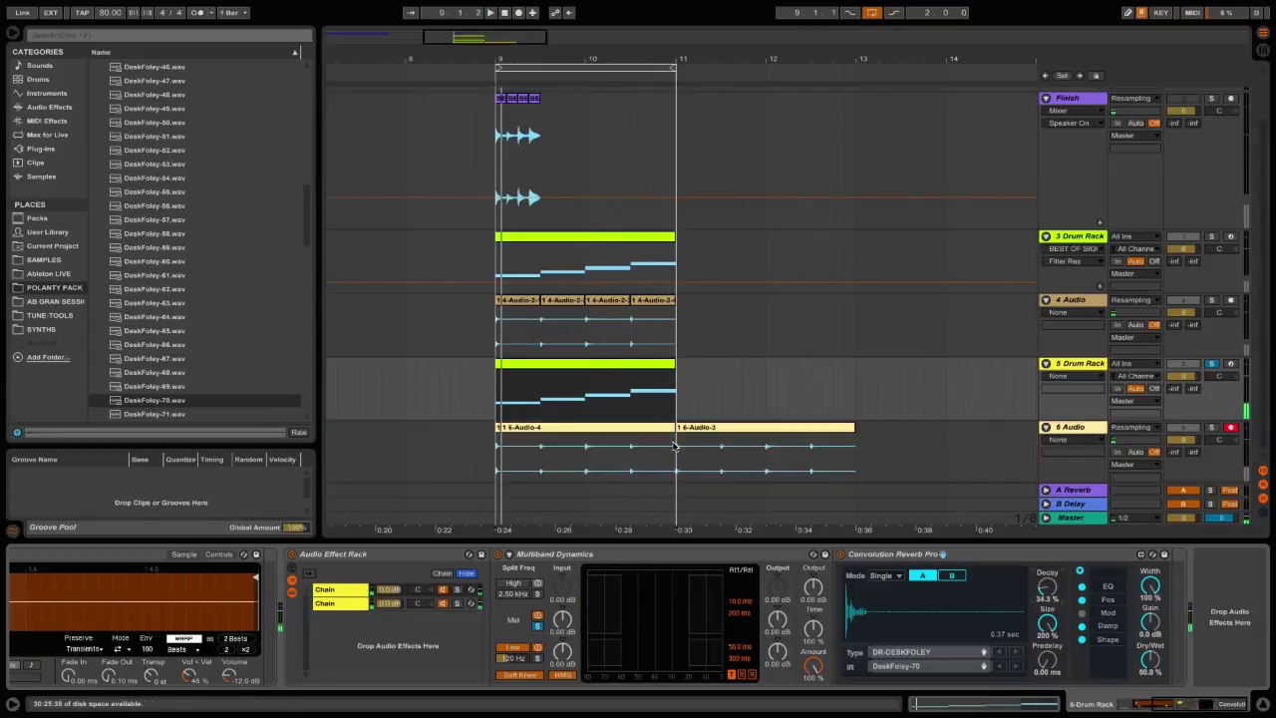
left_click(673, 428)
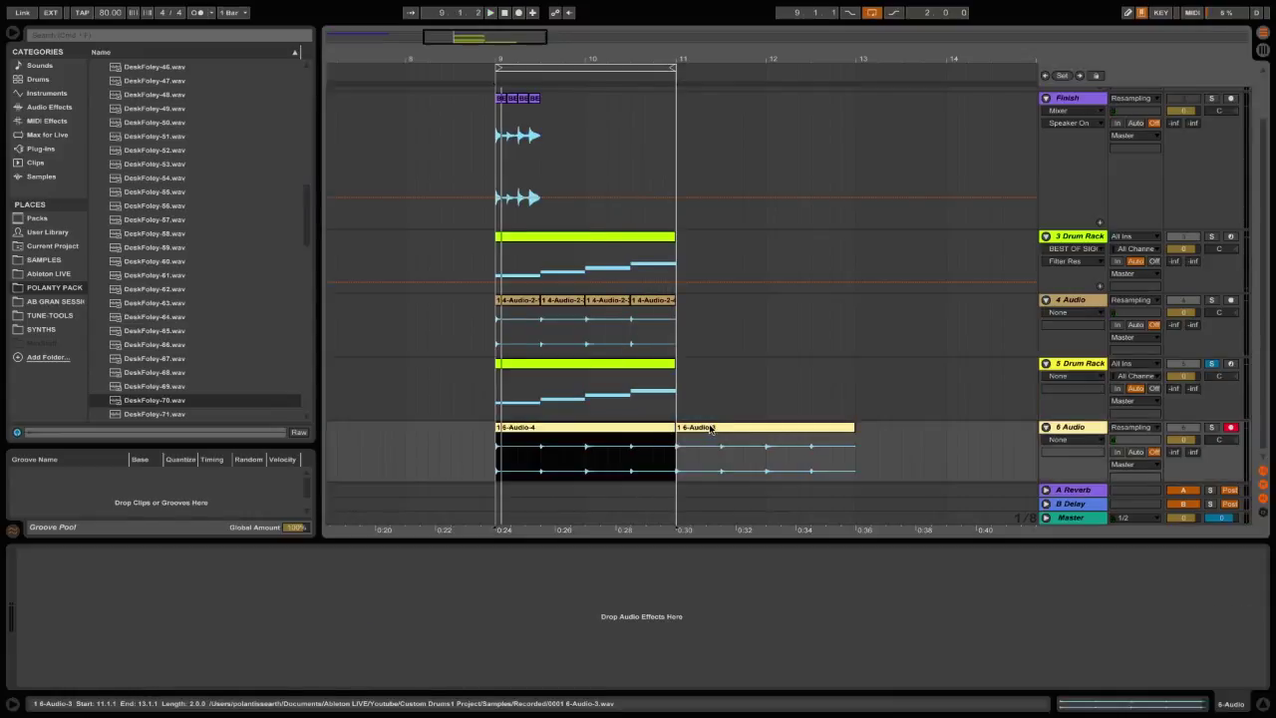
left_click(710, 428, "shift")
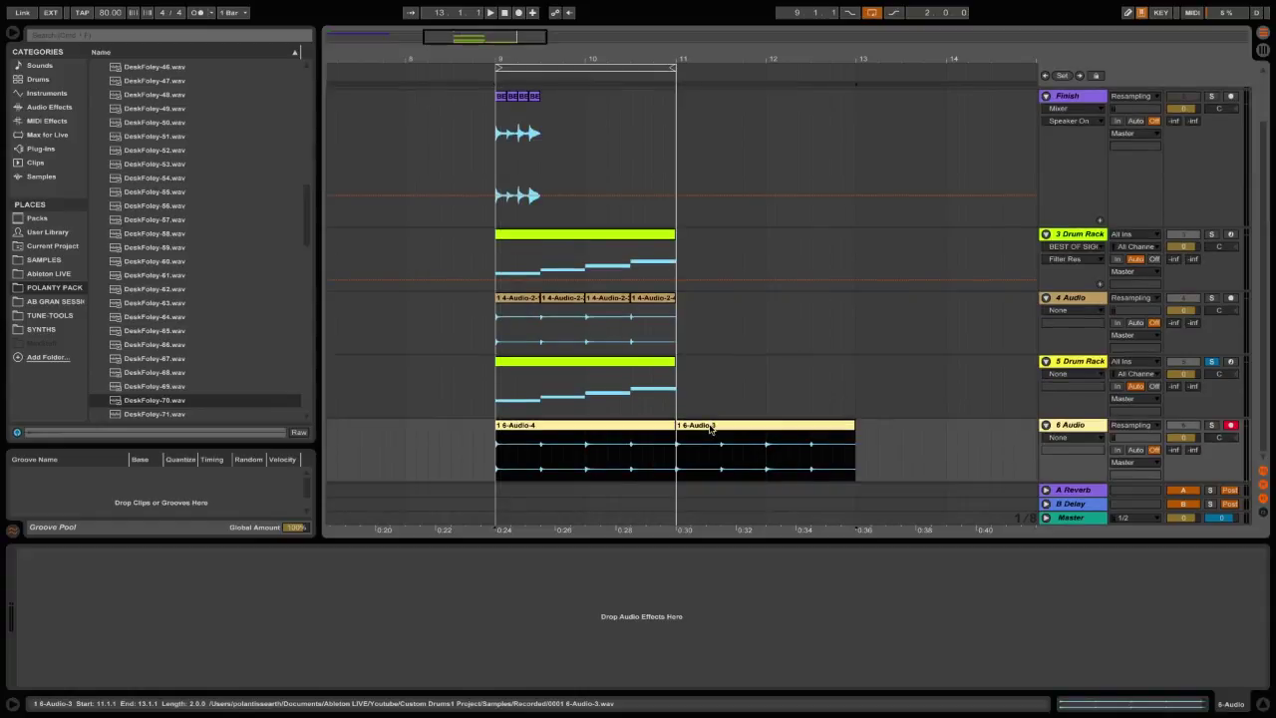
key("ctrl+j")
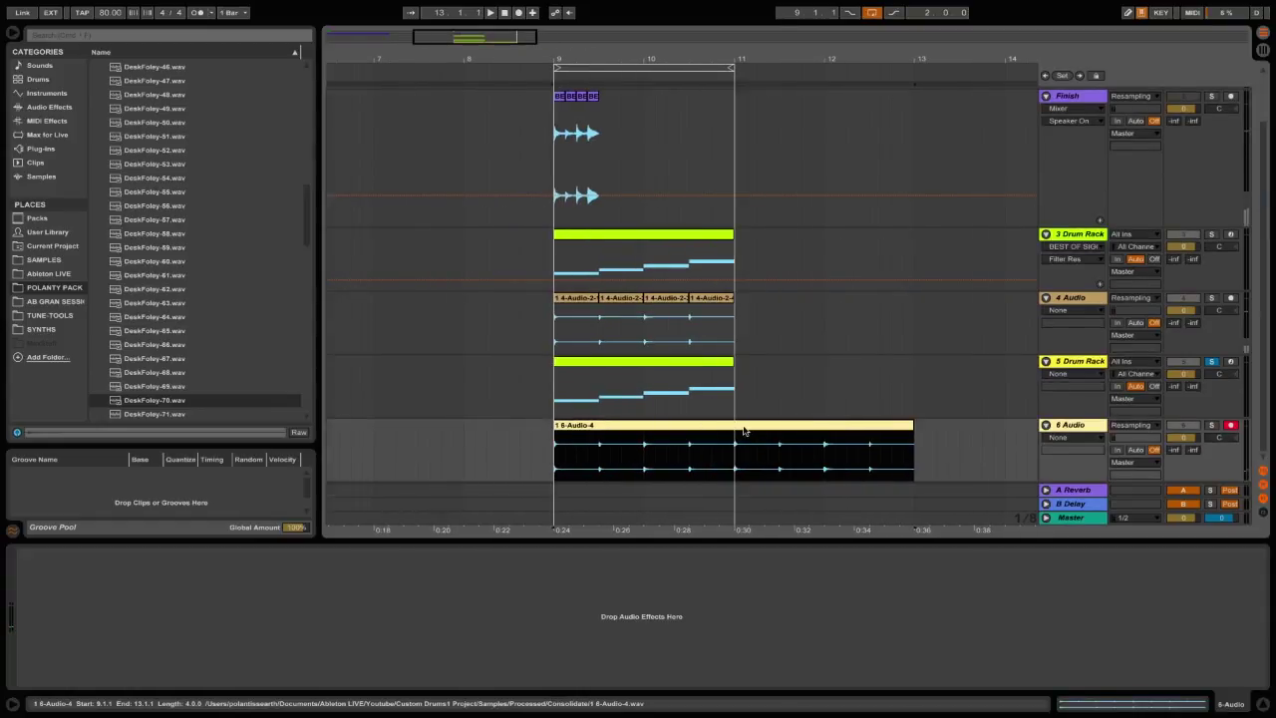
Split the consolidated clip on the 6 Audio track every half bar from 9.3 to 12.3, making eight single-hit clips.
left_click(596, 456)
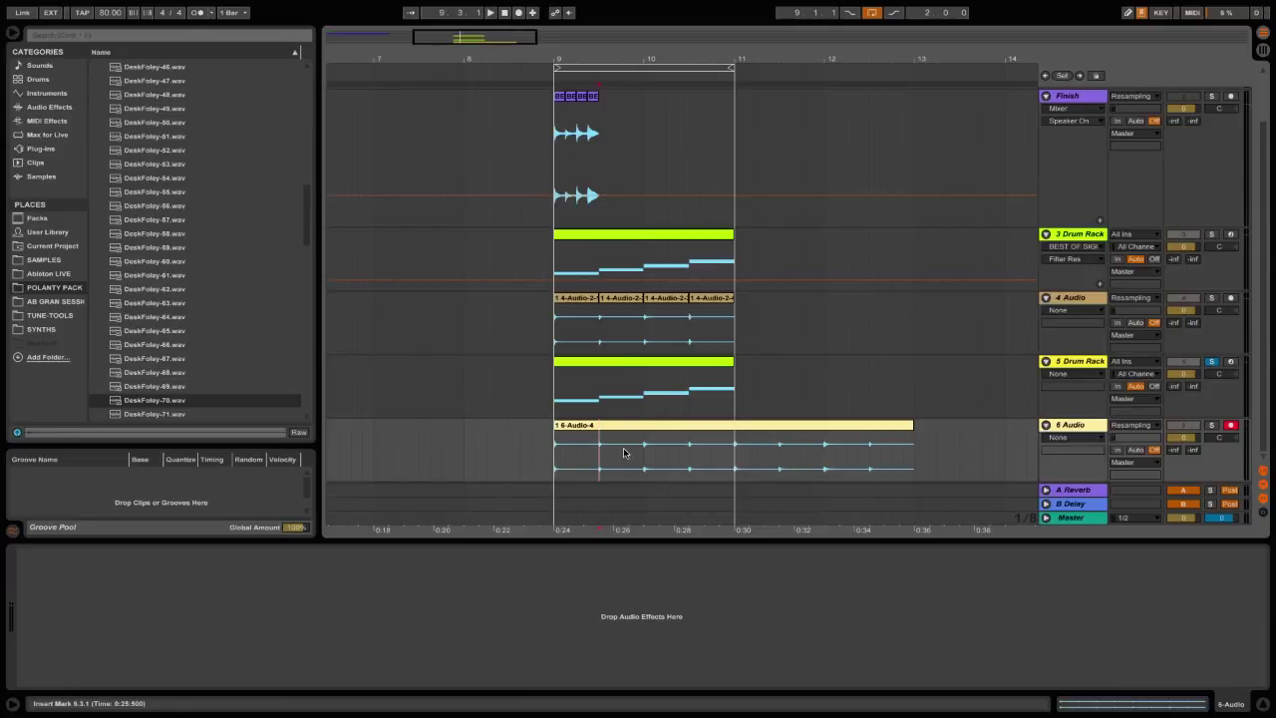
key("ctrl+e")
left_click(629, 443)
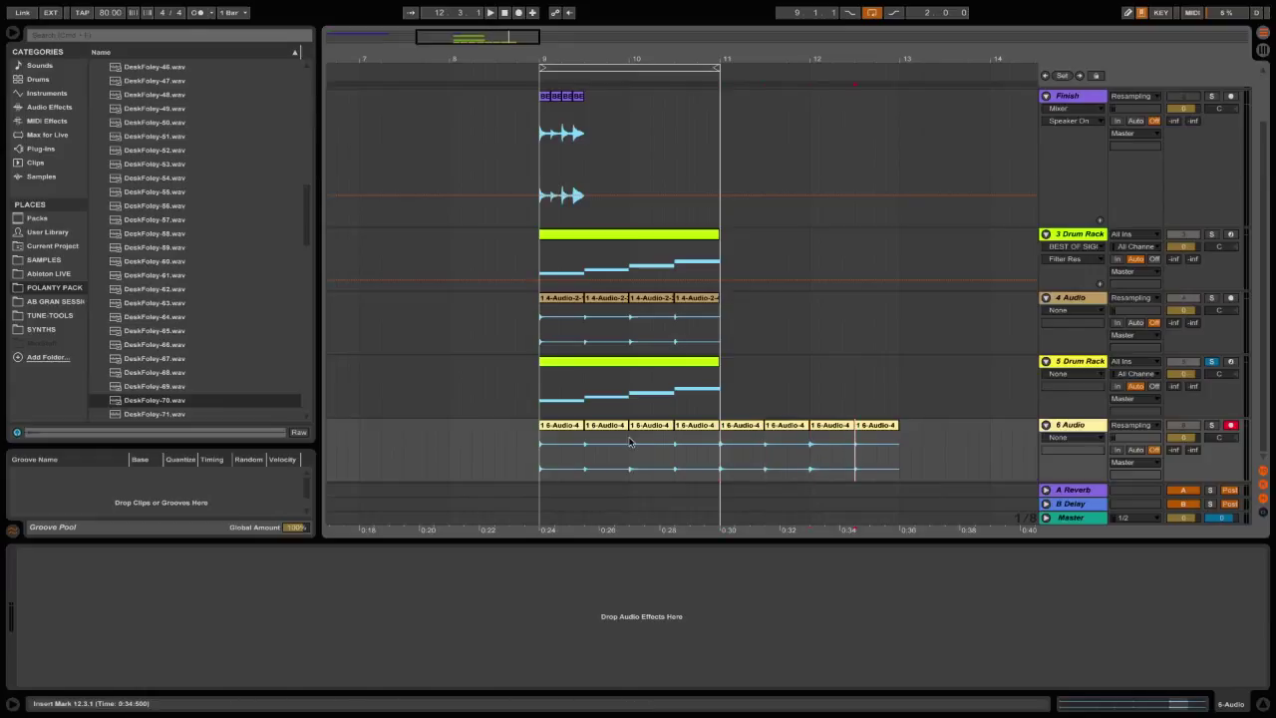
Consolidate each of the eight half-bar clips on the 6 Audio track into its own sample.
left_click(569, 427)
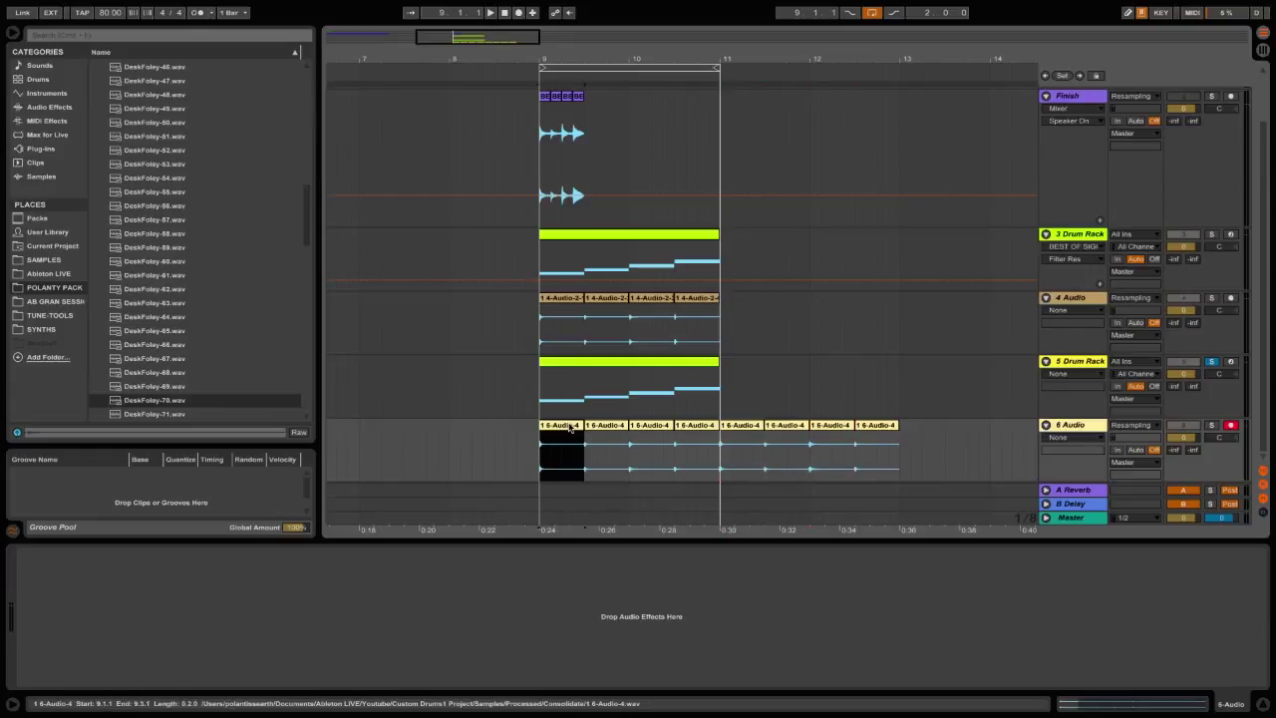
key("super+j")
left_click(606, 427)
key("super+j")
left_click(652, 428)
key("super+j")
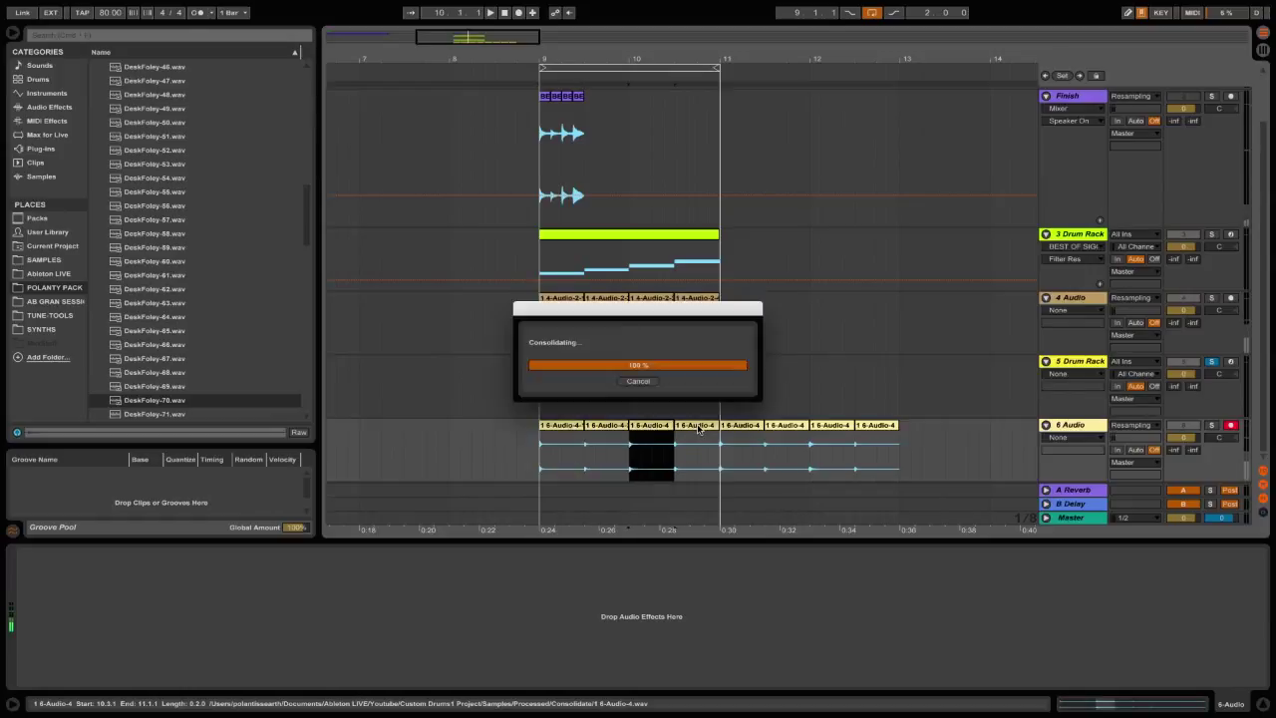
left_click(698, 427)
key("super+j")
left_click(758, 424)
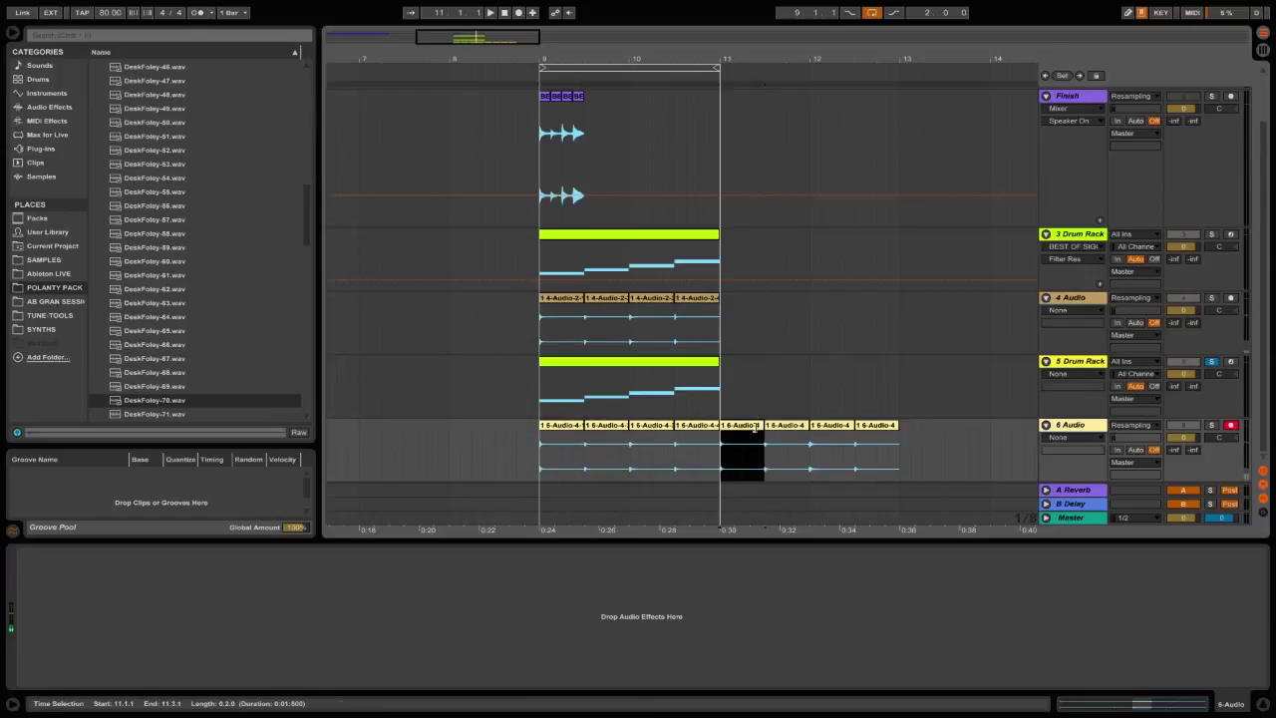
key("super+j")
left_click(800, 428)
left_click(819, 427)
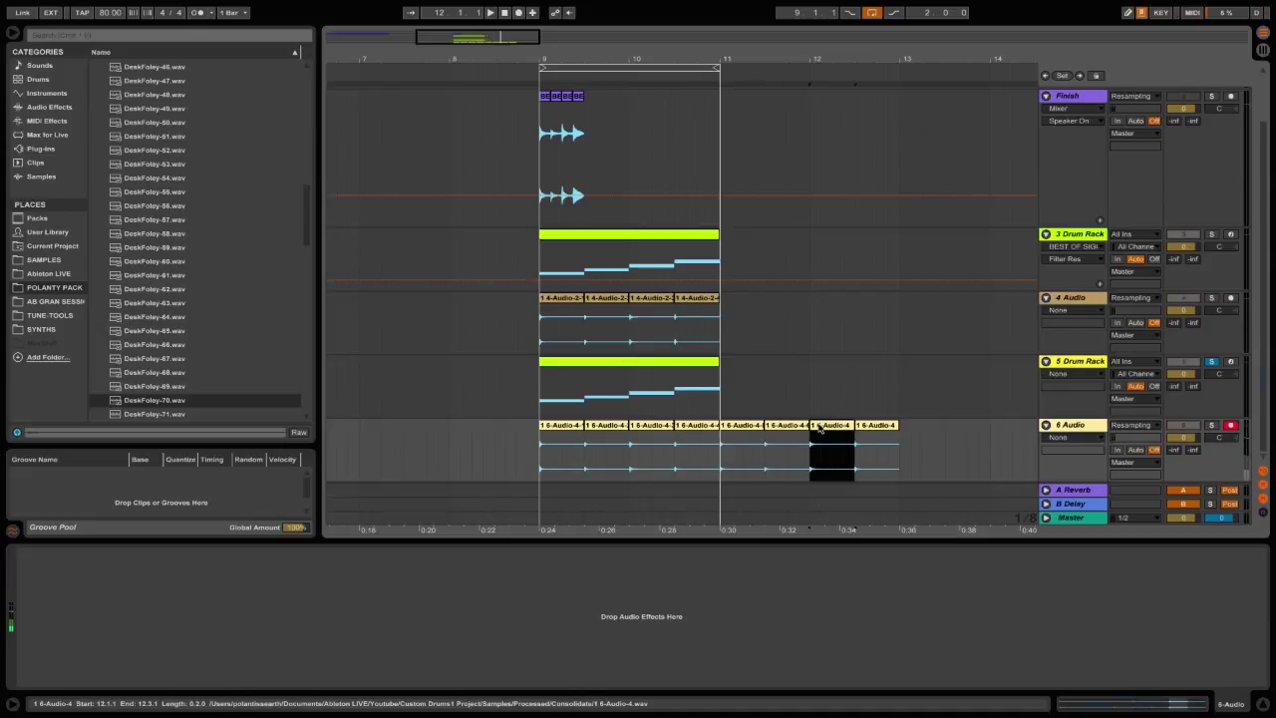
key("super+j")
left_click(877, 425)
key("super+j")
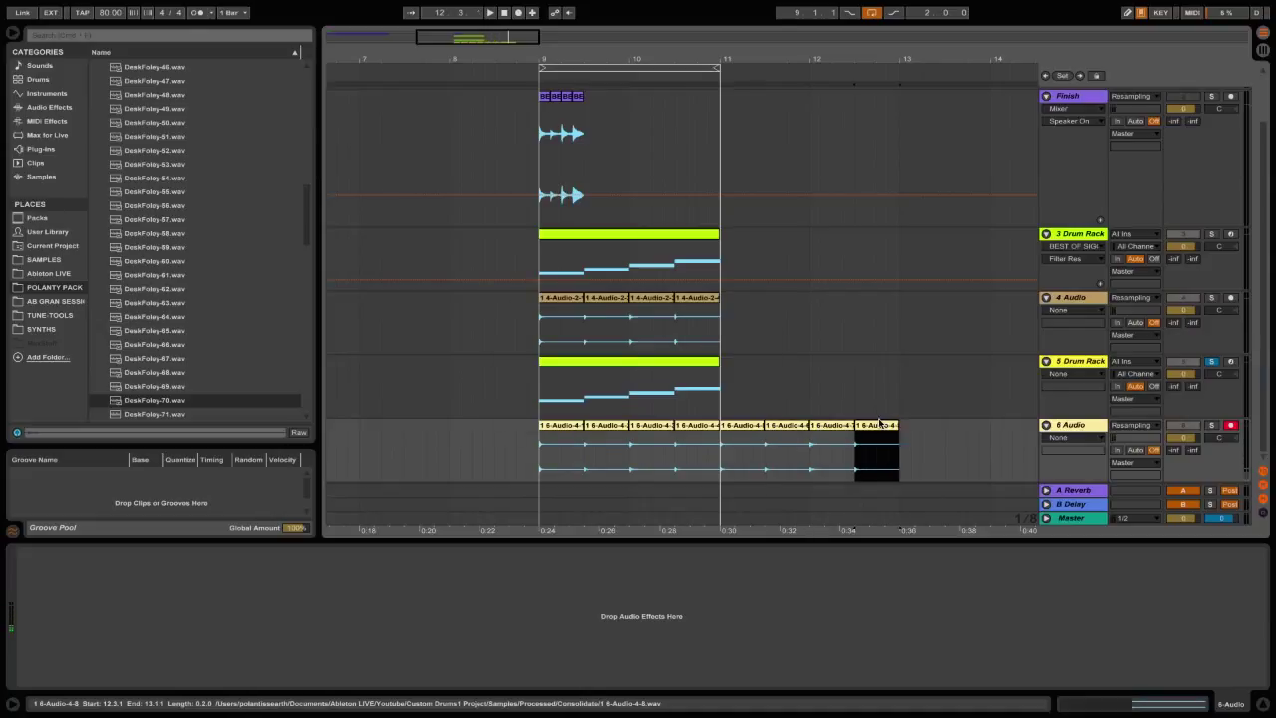
Add a MIDI track below the 6 Audio track and load an empty Drum Rack on it.
left_click(1100, 436)
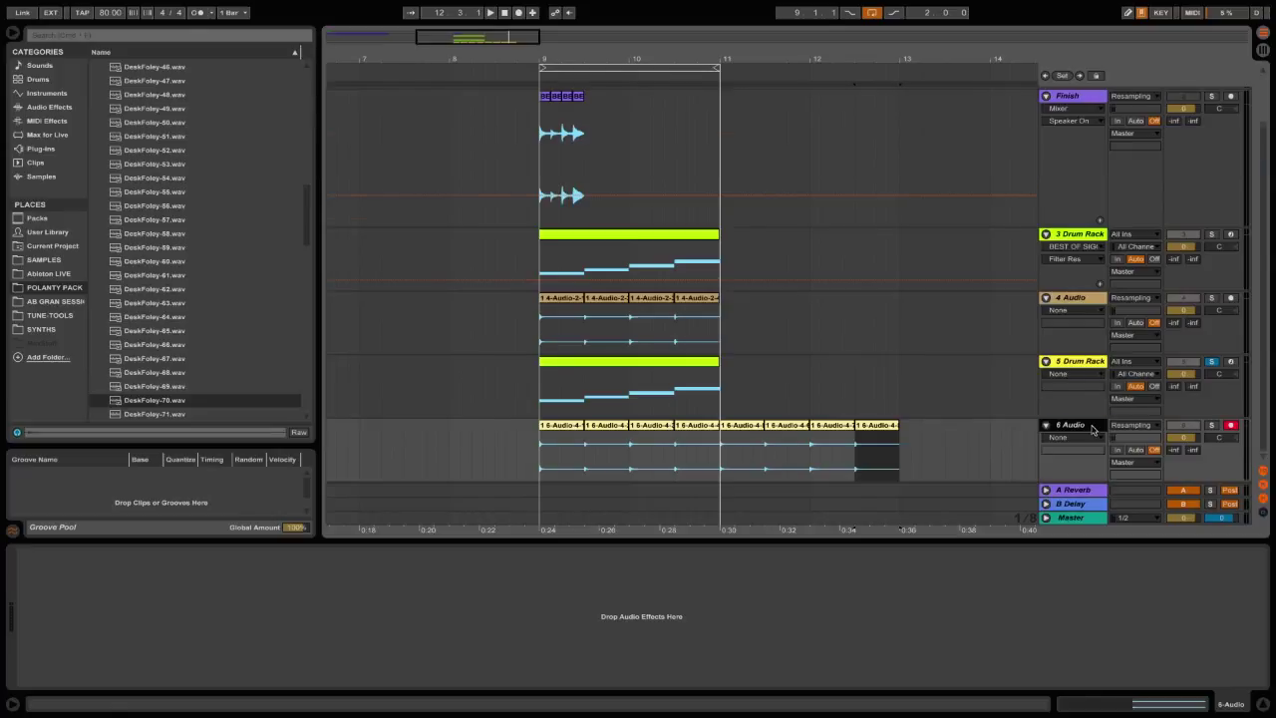
key("super+shift+t")
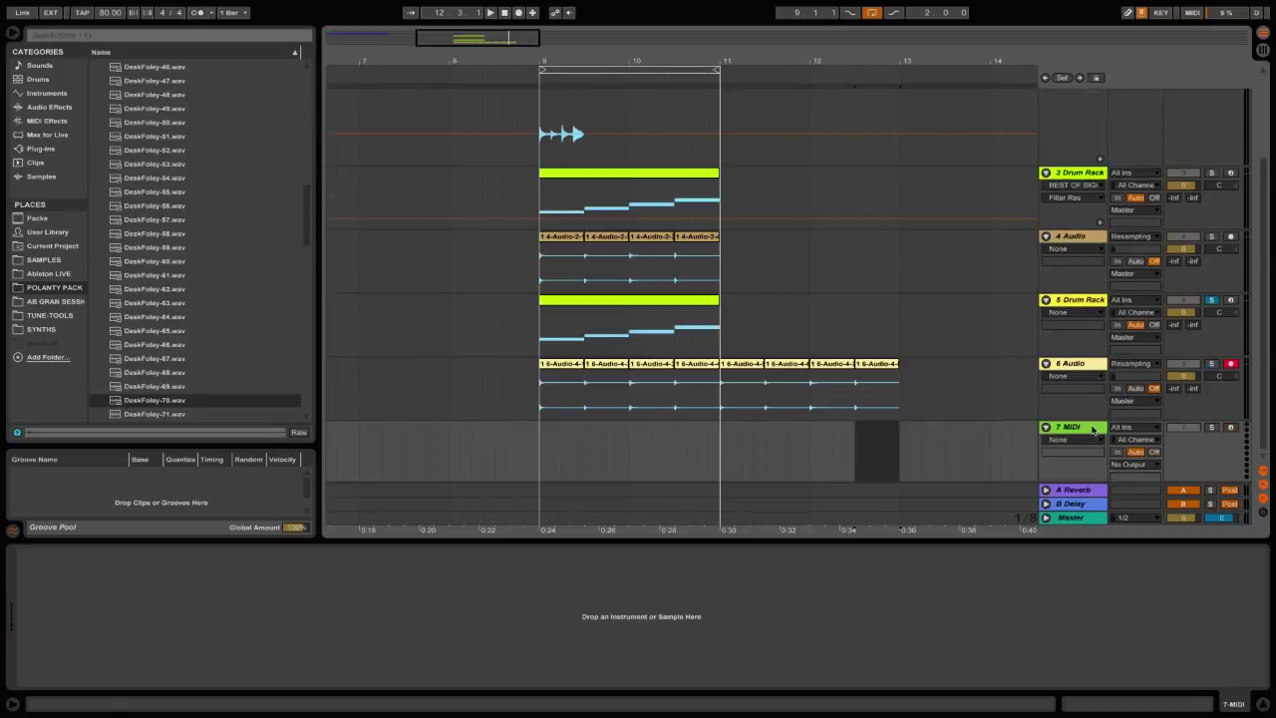
left_click(61, 108)
left_click(65, 94)
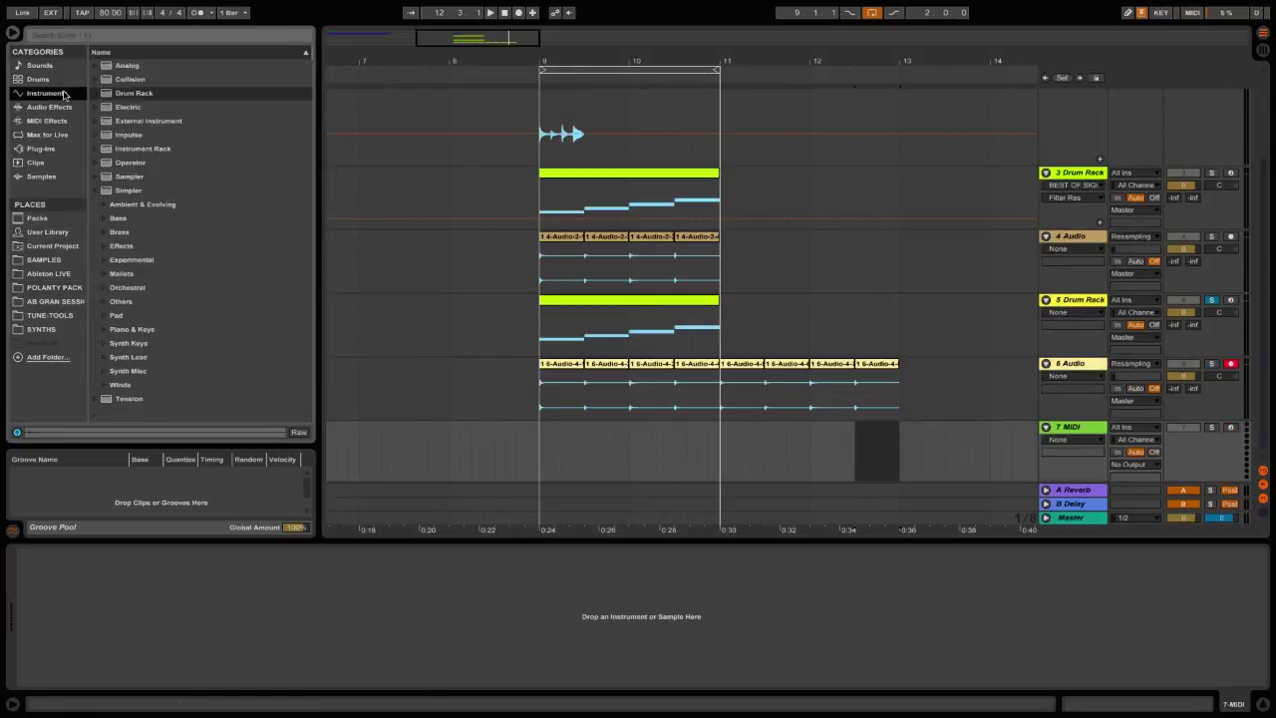
double_click(114, 94)
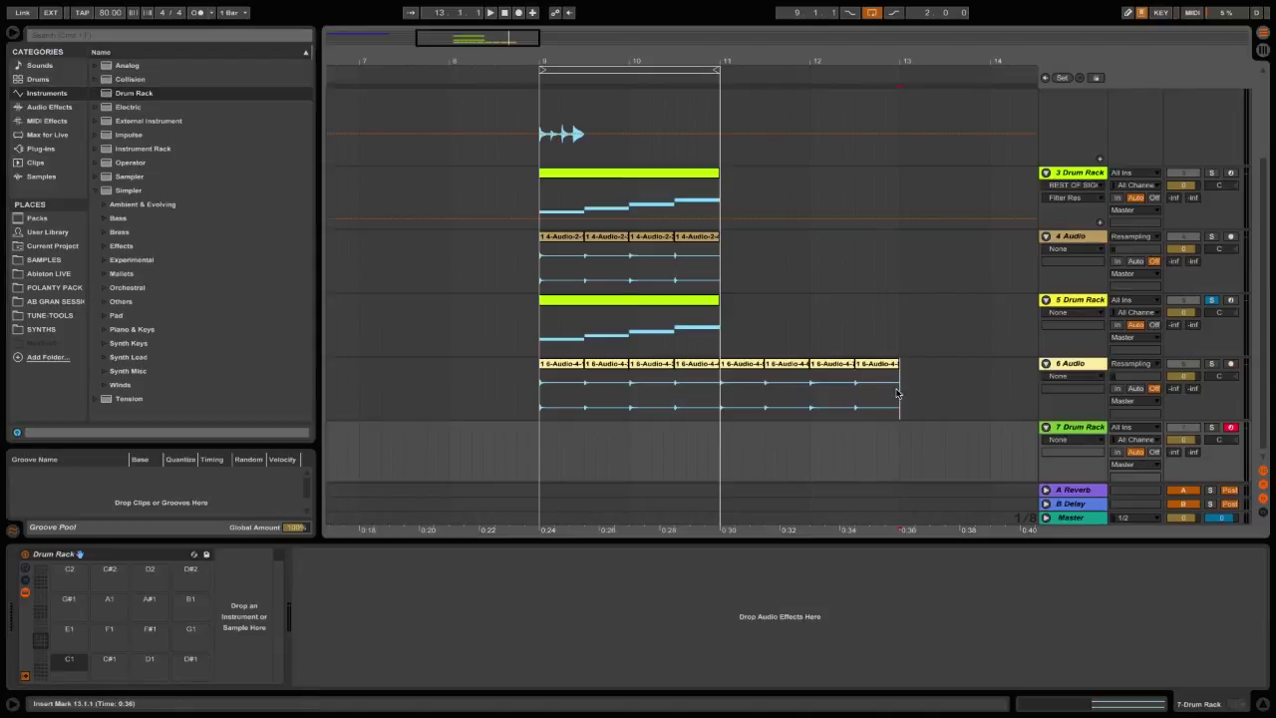
Load all eight consolidated clips from the 6 Audio track onto the new Drum Rack's pads, starting at C1.
left_click_drag(895, 385, 540, 407)
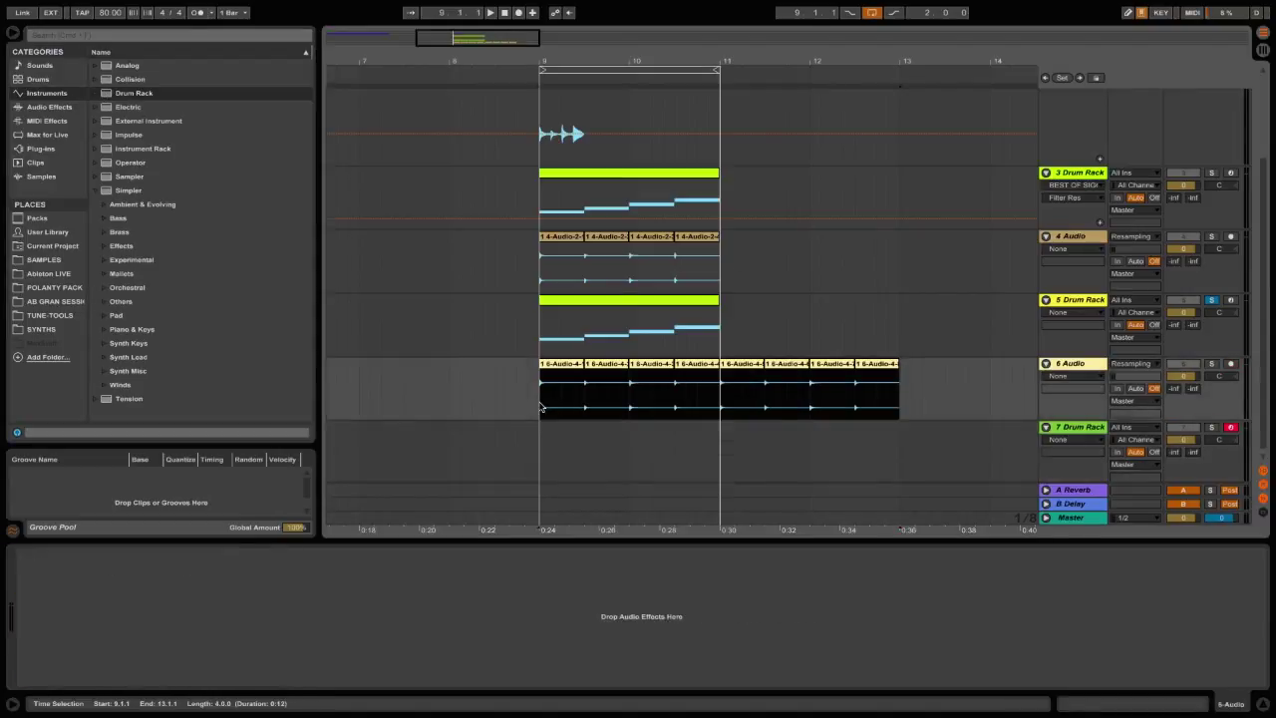
left_click(1061, 431)
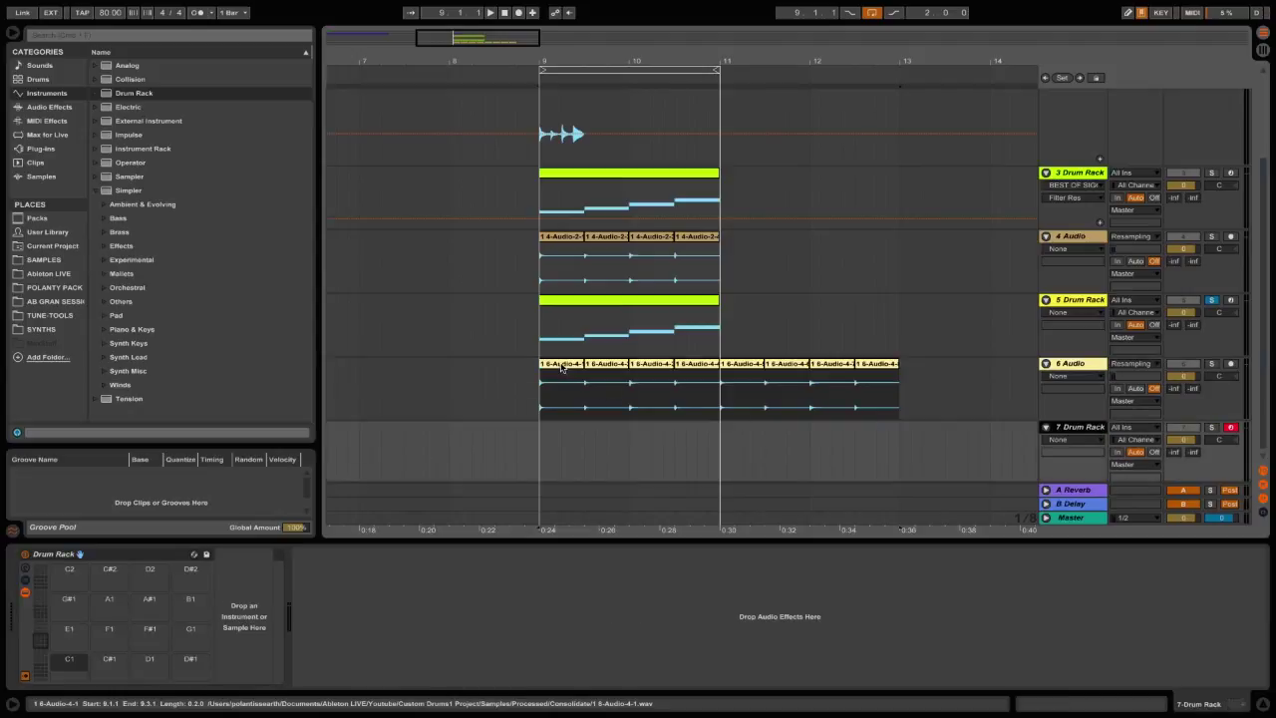
left_click_drag(560, 366, 262, 524)
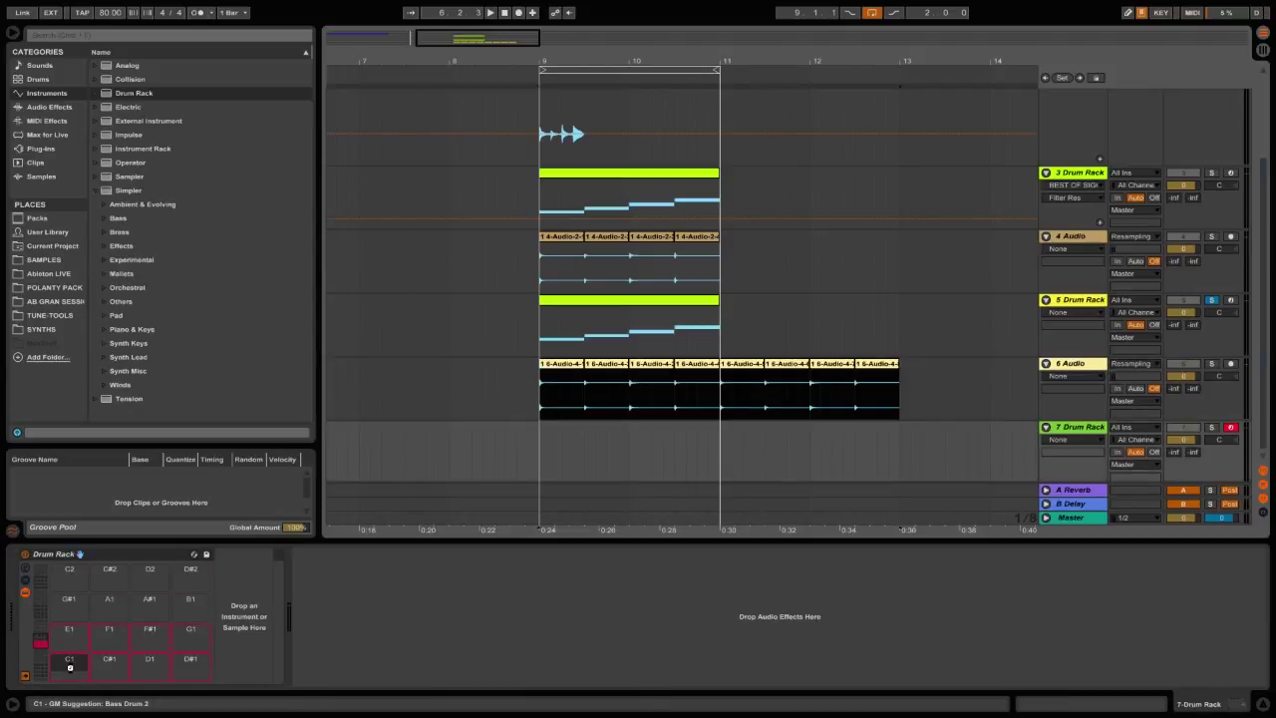
left_click_drag(69, 666, 72, 674)
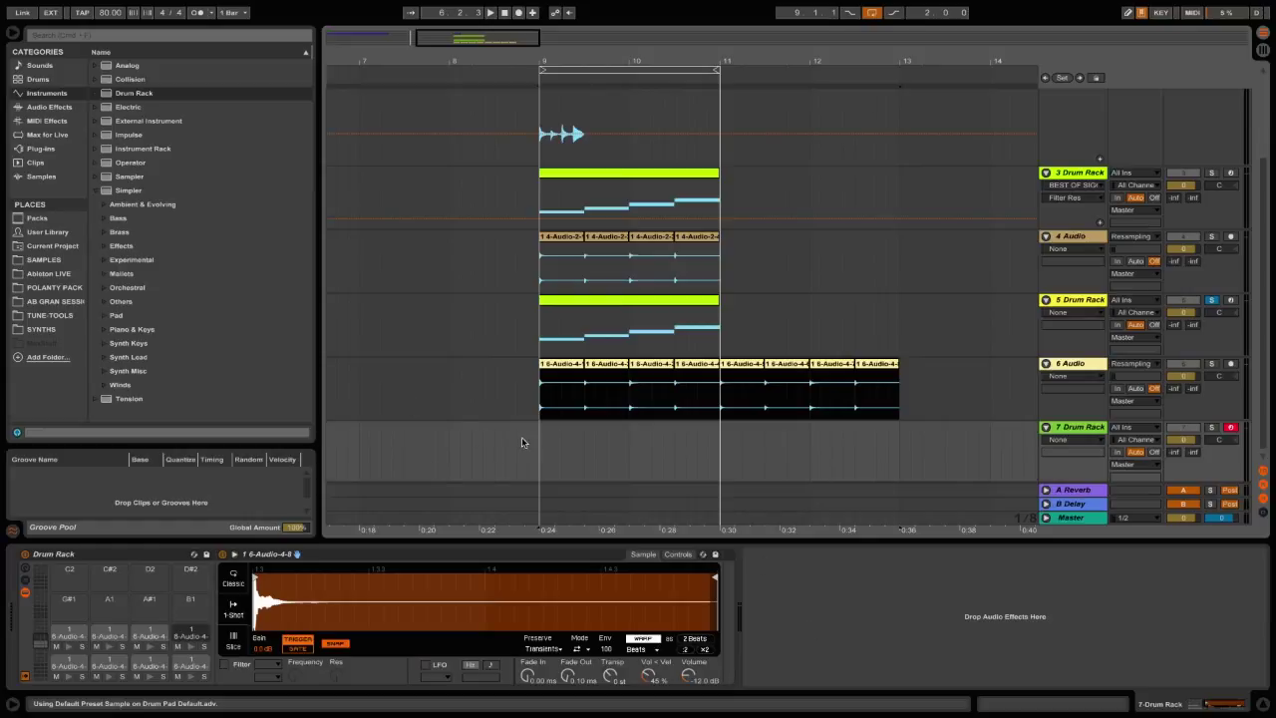
Create an empty MIDI clip from bar 9 to 11 on the 7 Drum Rack track and open it in an enlarged note editor.
left_click_drag(542, 437, 741, 435)
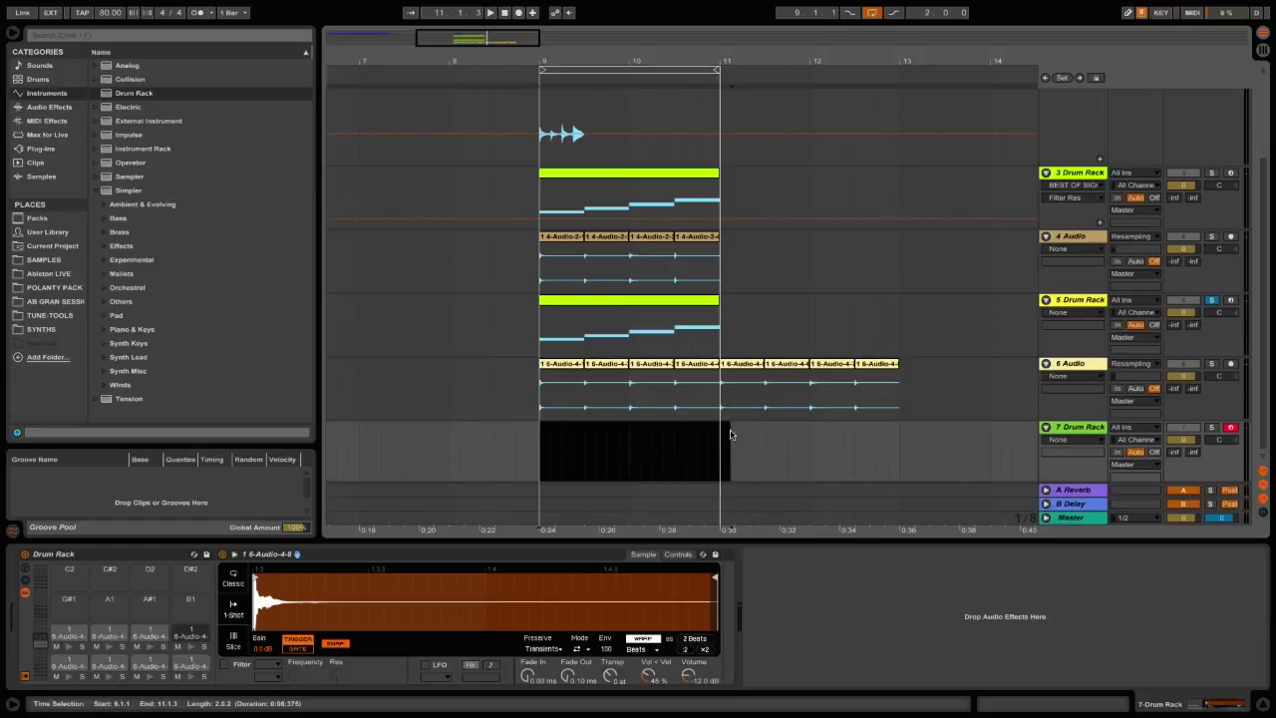
key("ctrl+shift+m")
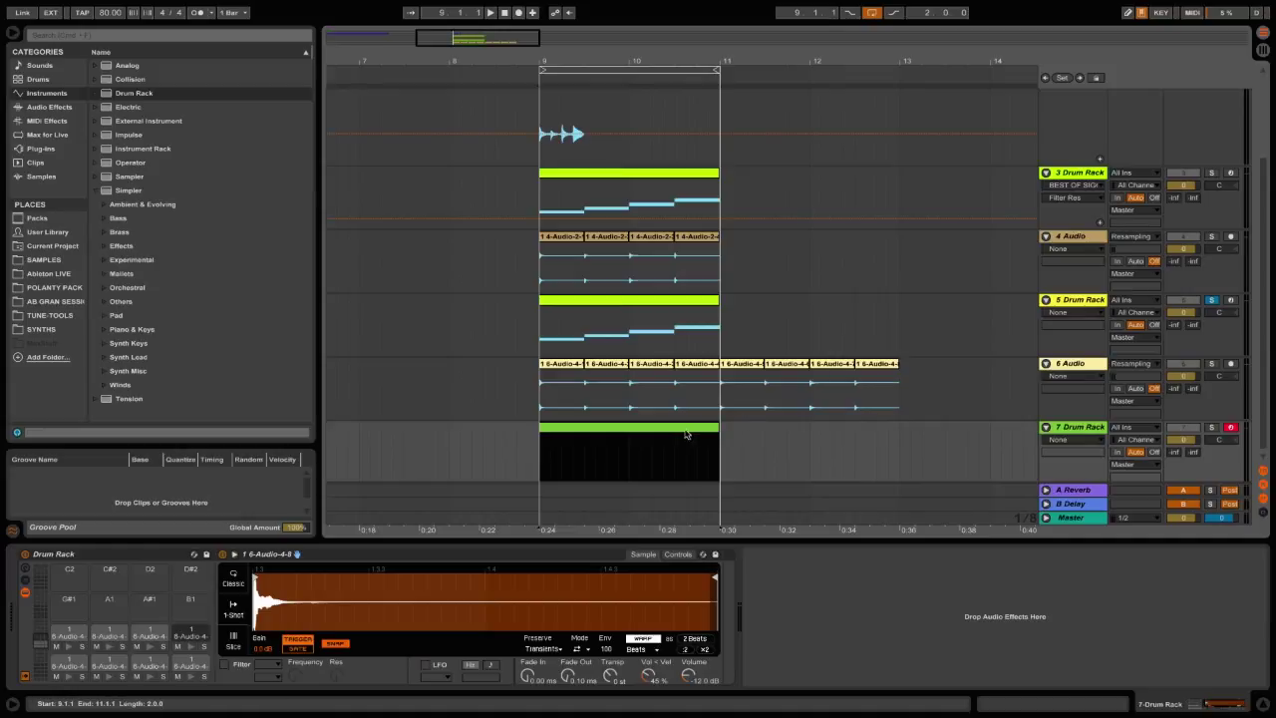
double_click(684, 427)
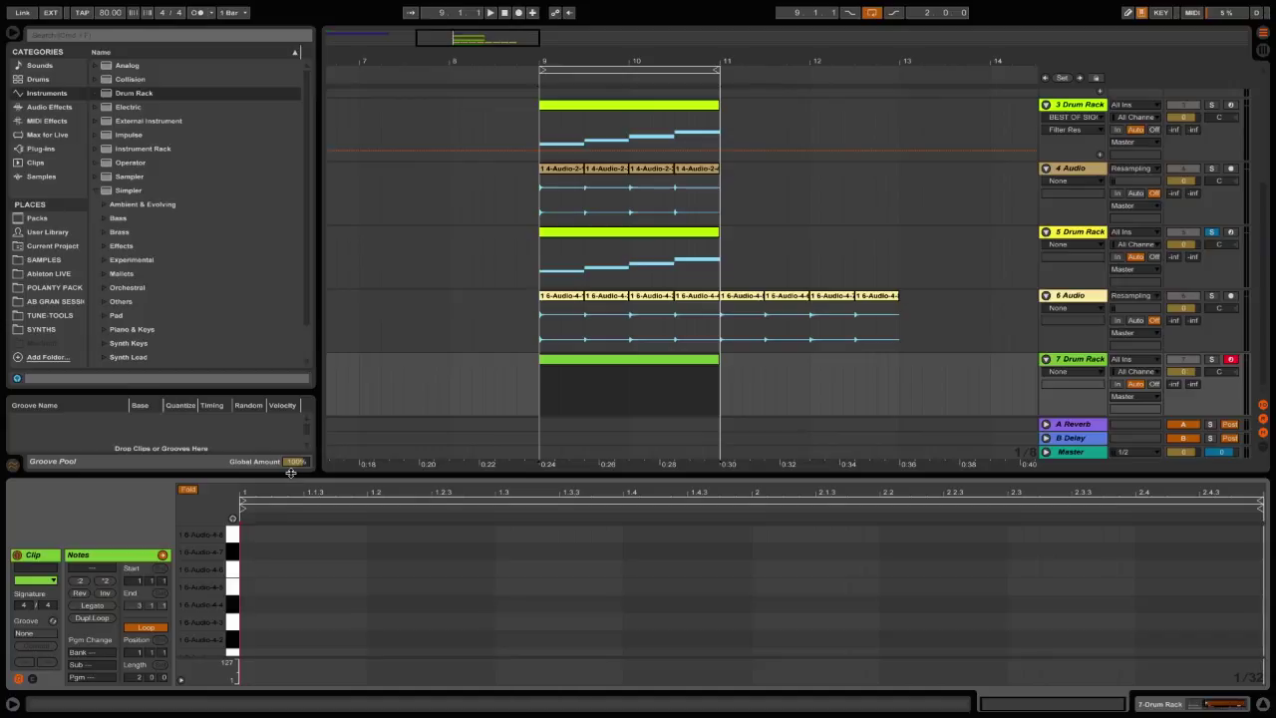
left_click_drag(290, 472, 264, 265)
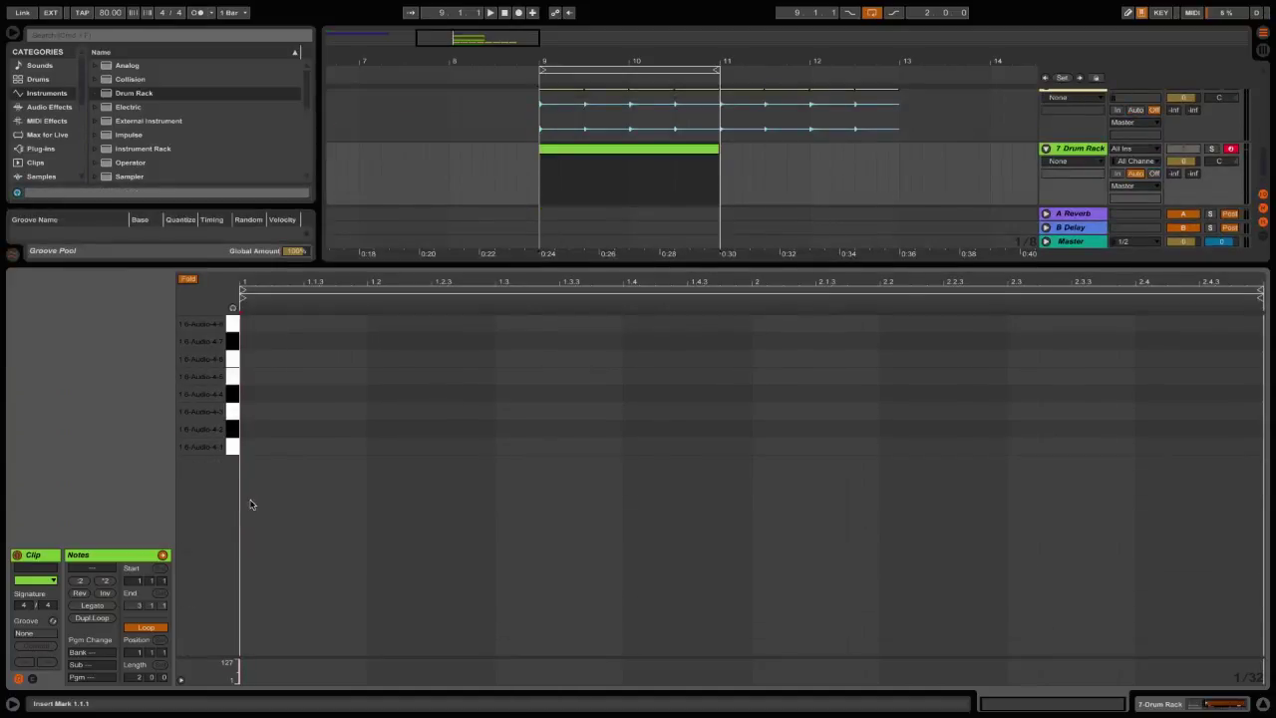
Add a C1 note from 1.1.1 to 1.1.3 and an E1 note from 1.1.3 to 1.2.1, and audition the loop.
double_click(247, 448)
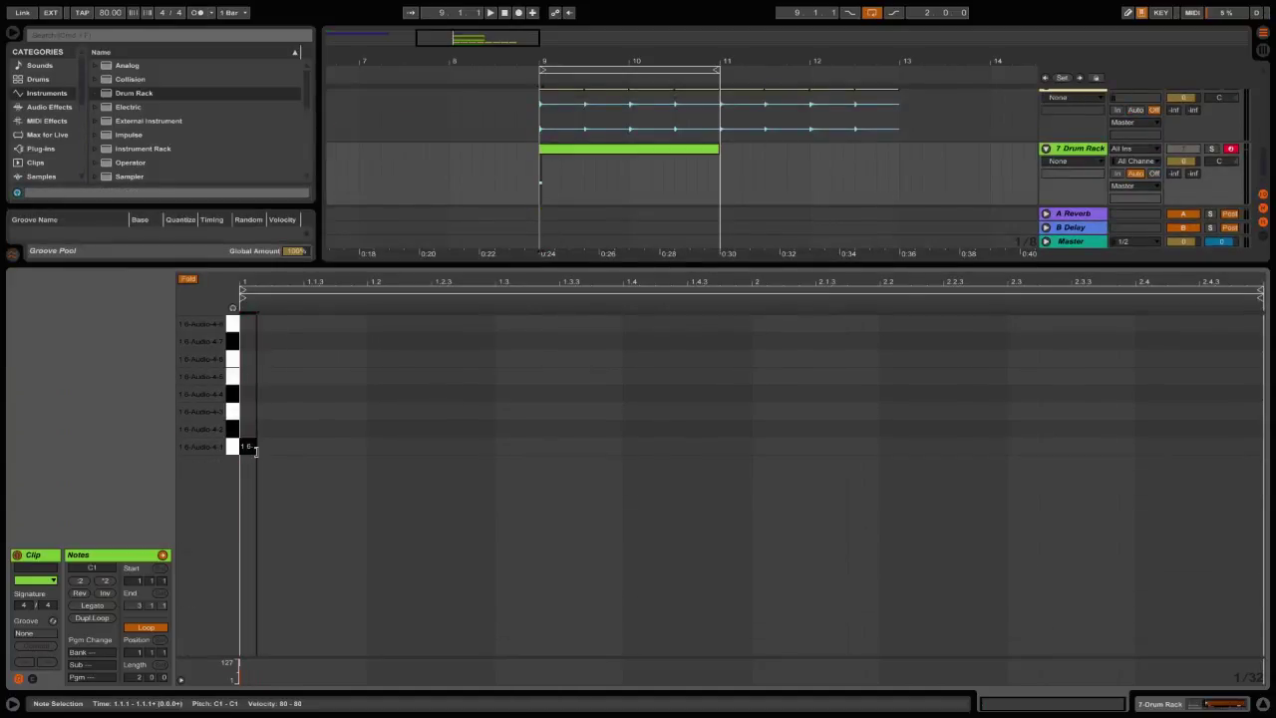
left_click_drag(255, 450, 297, 450)
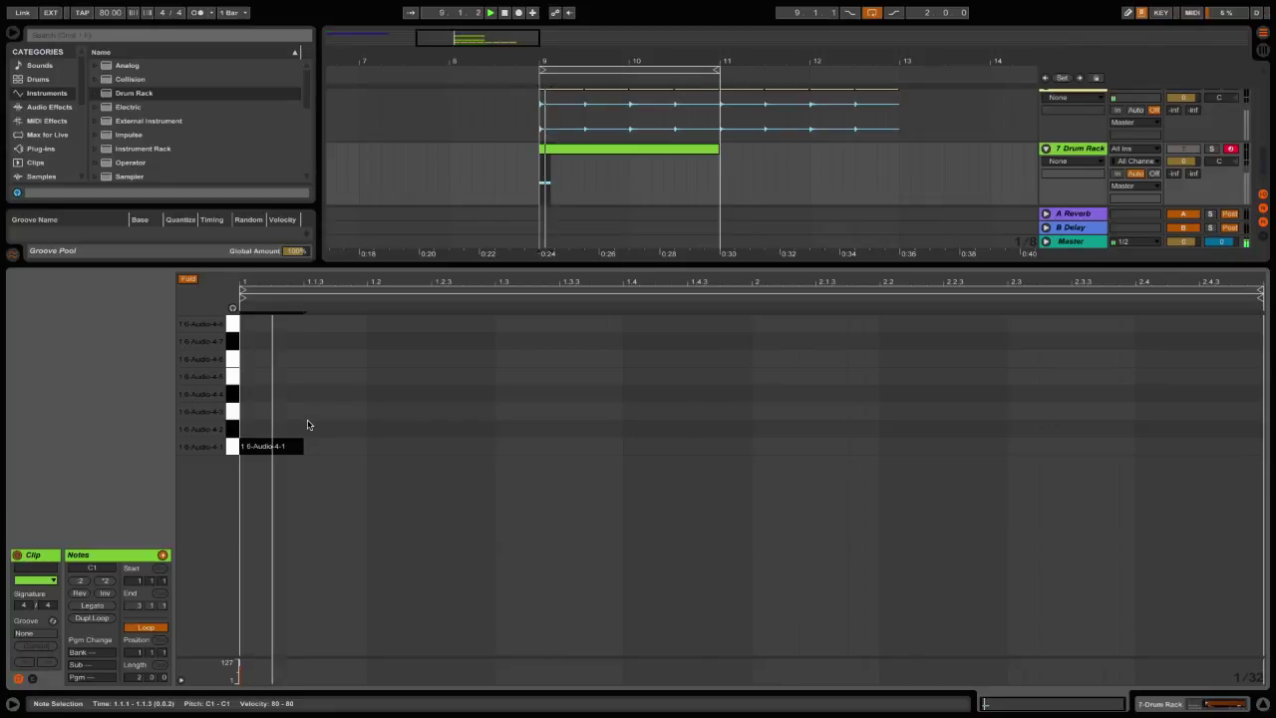
double_click(309, 429)
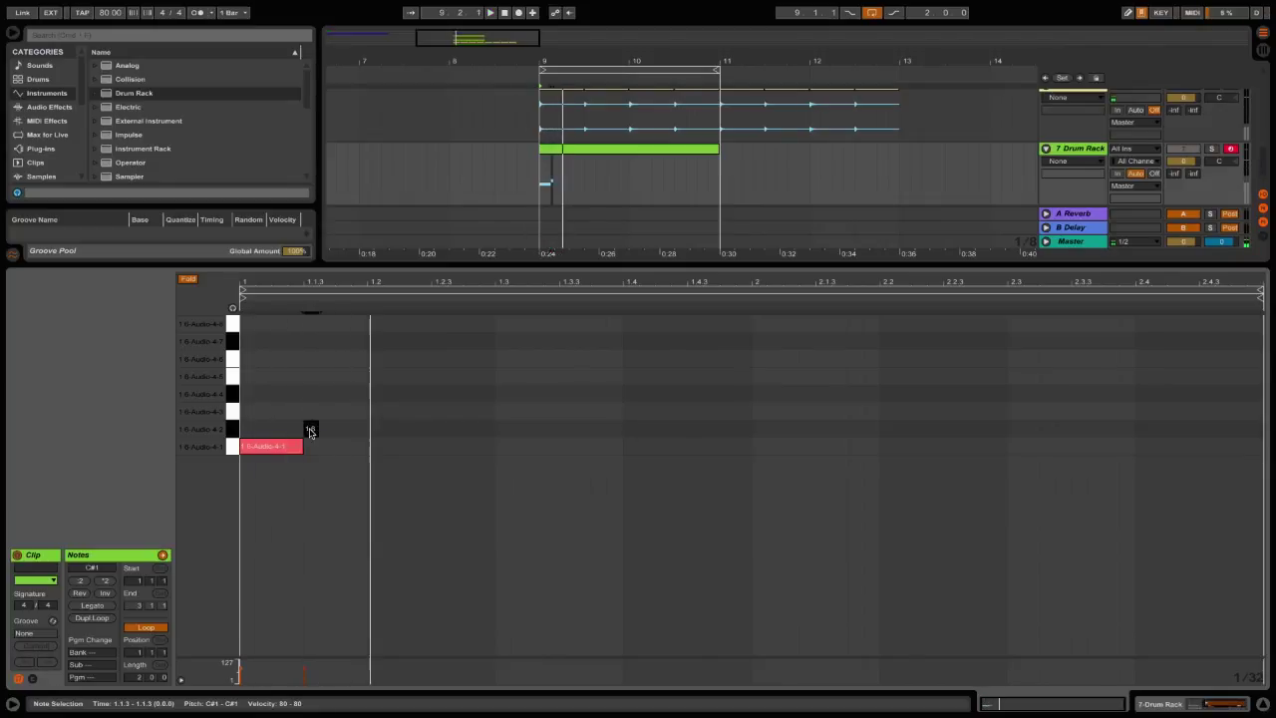
left_click_drag(311, 426, 321, 384)
key("space")
key("space")
key("space")
key("space")
key("space")
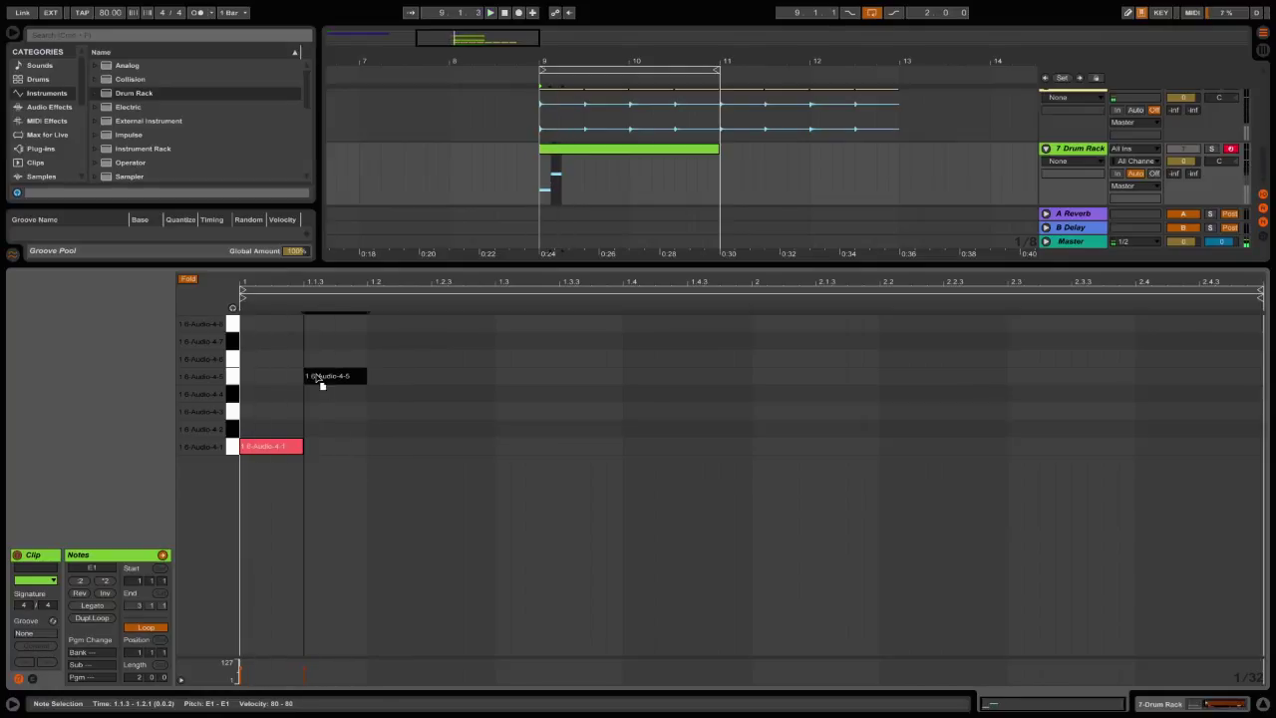
Solo the 7 Drum Rack track and move the second note to the D1 pad (6-Audio-4-3) at 1.2 while auditioning the loop.
left_click(1212, 150)
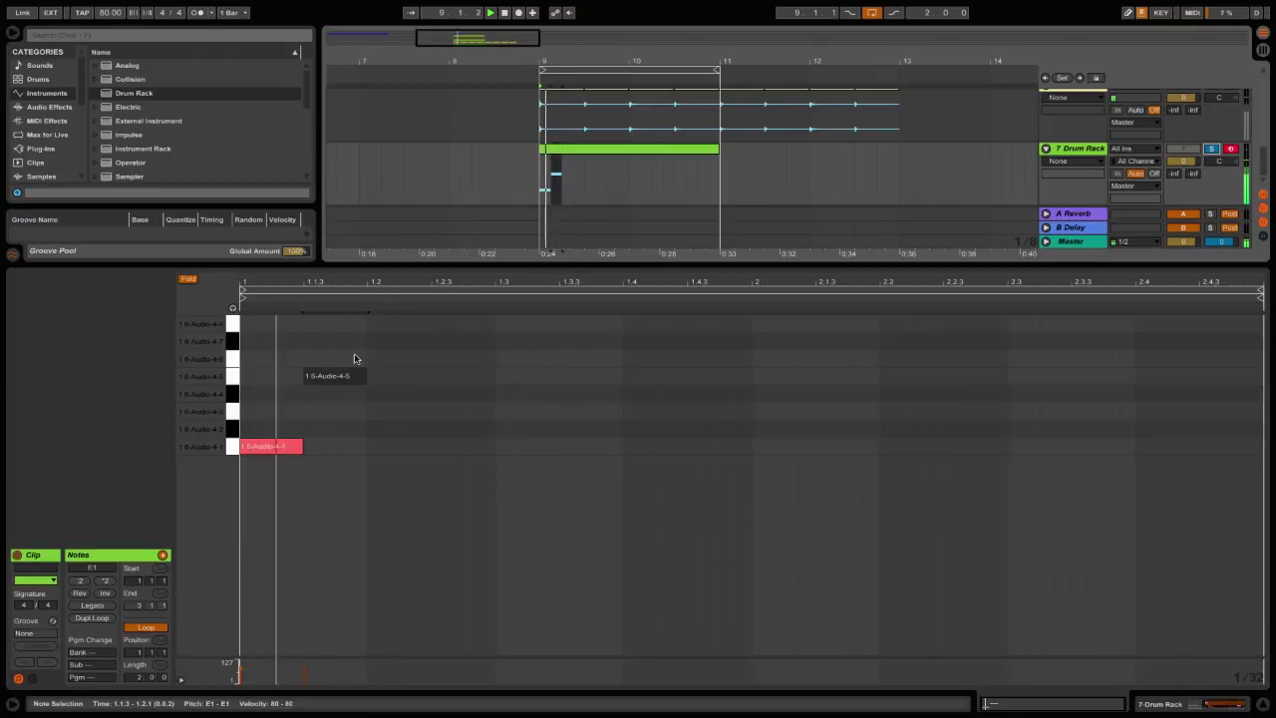
left_click_drag(328, 377, 472, 402)
key("space")
Add two short D#1 notes, one at 1.2.4 and one at 1.1.3.
double_click(442, 430)
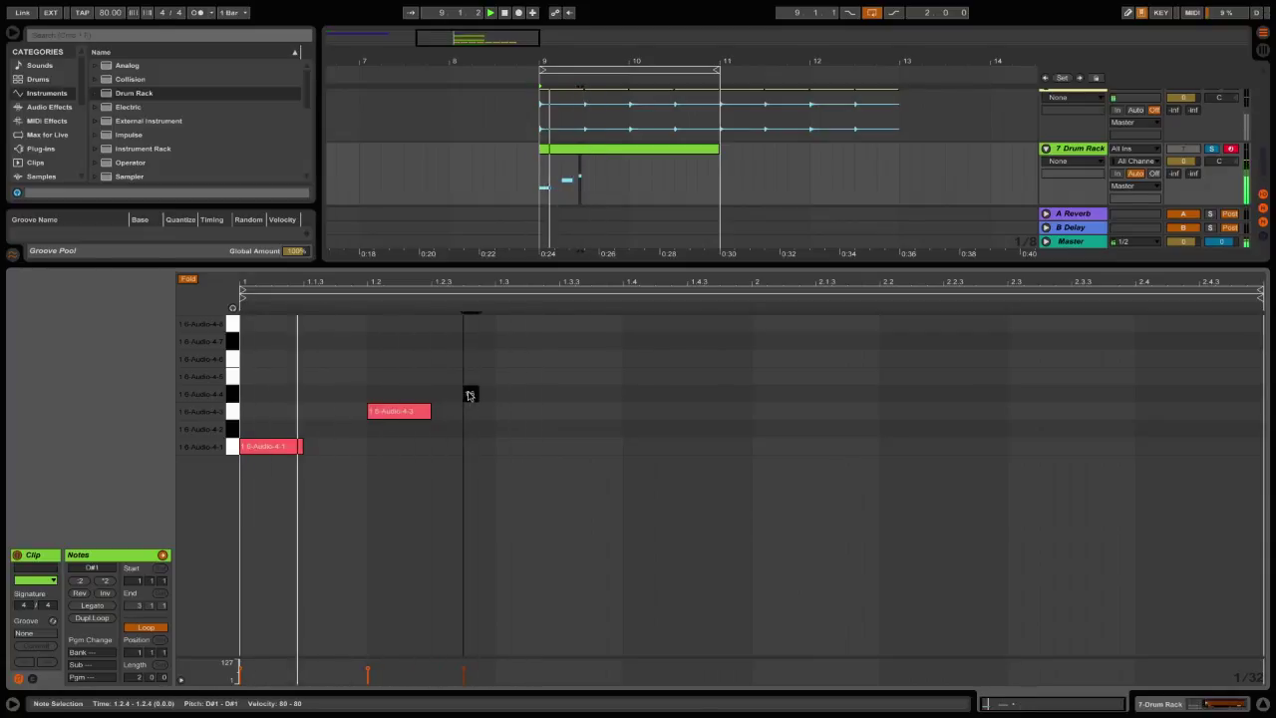
double_click(324, 396)
left_click_drag(326, 395, 314, 397)
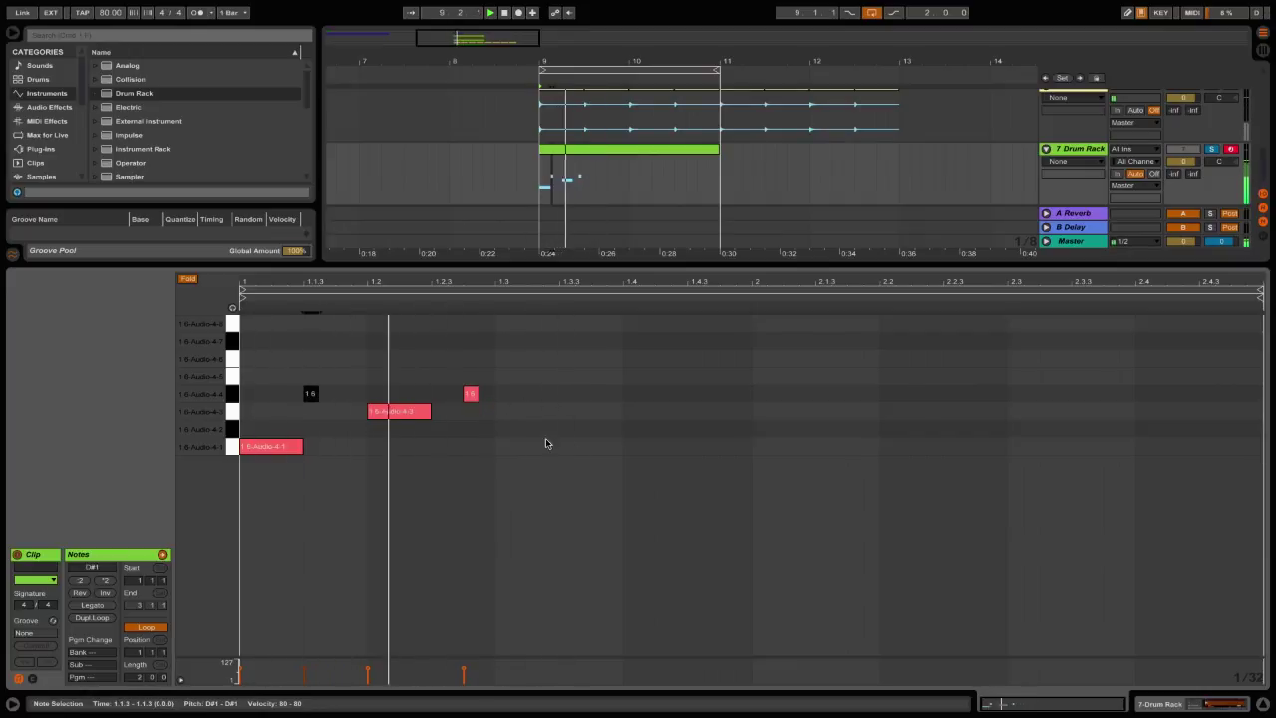
Add an E1 note from 1.3.1 to 1.3.3 and a C#1 note from 1.4.1 to 1.4.3.
double_click(496, 376)
left_click_drag(501, 376, 548, 375)
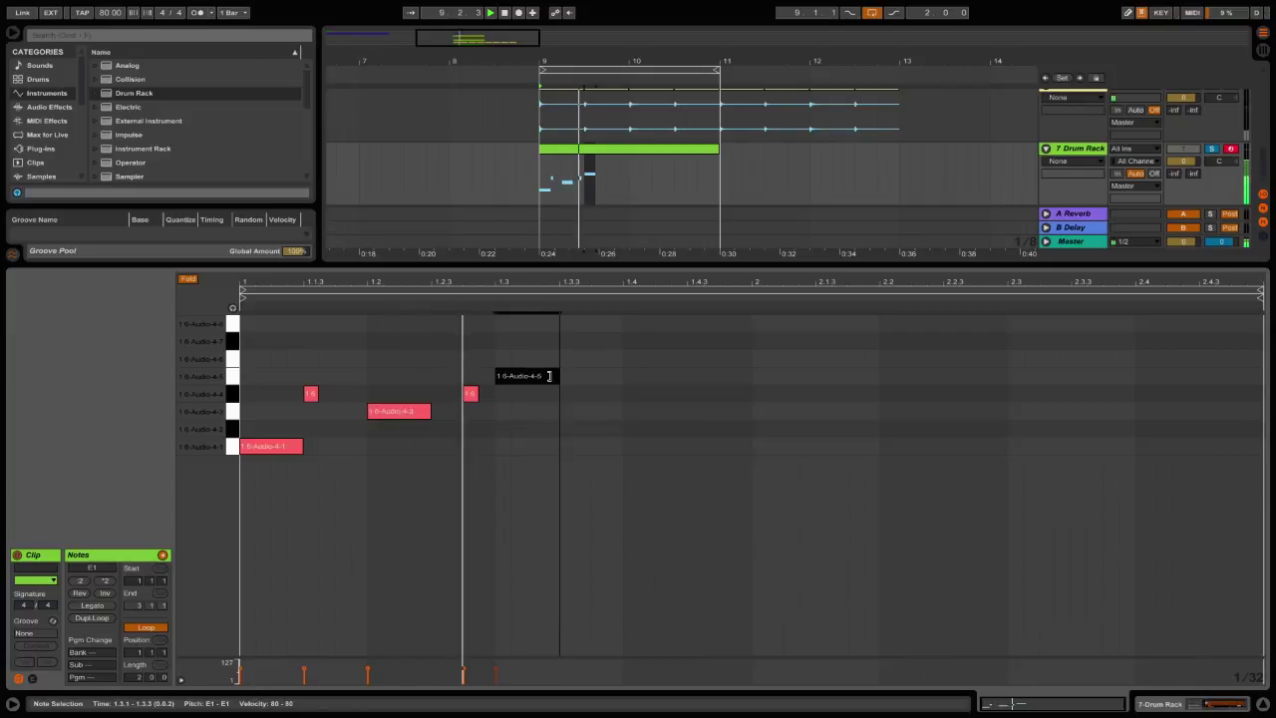
left_click(568, 430)
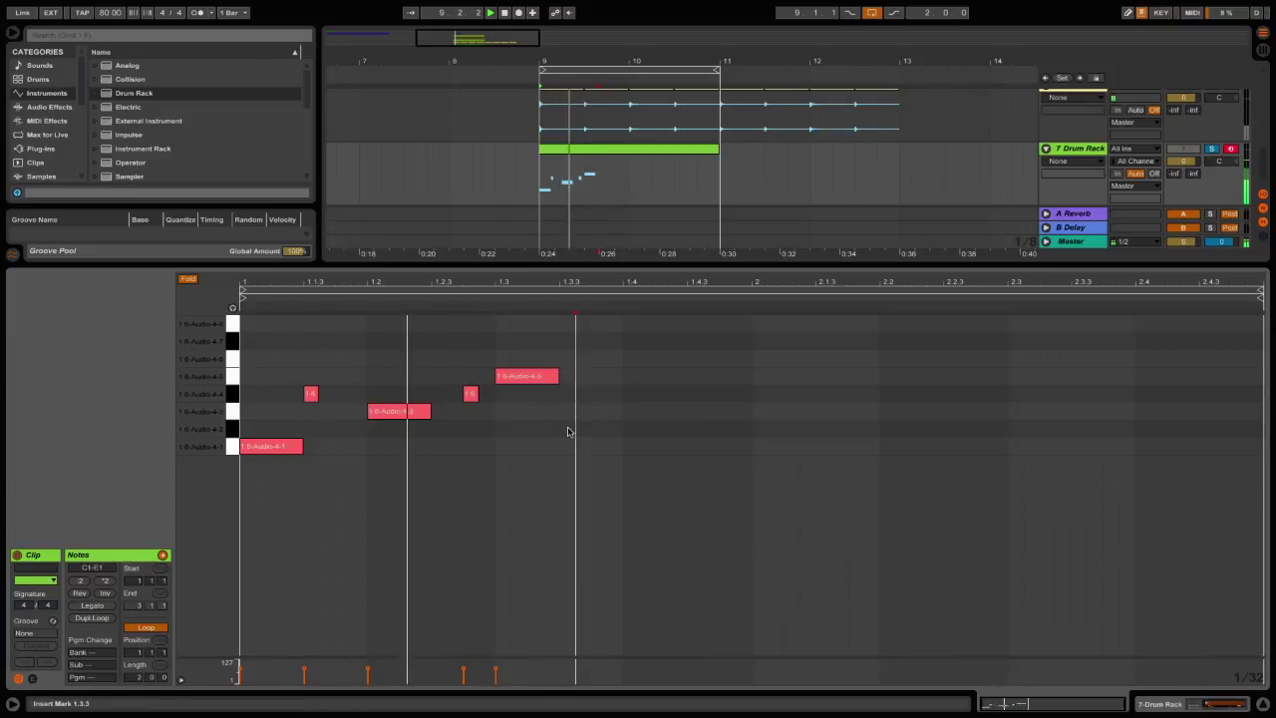
double_click(568, 430)
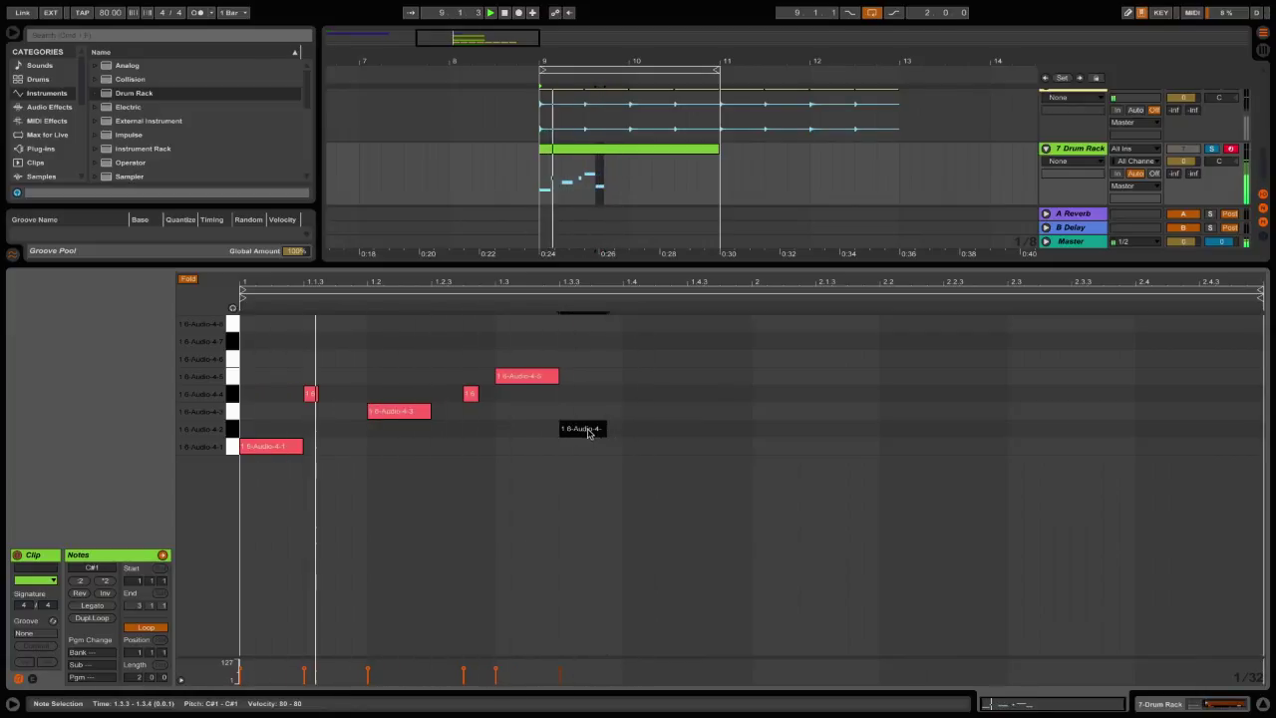
left_click_drag(588, 433, 681, 426)
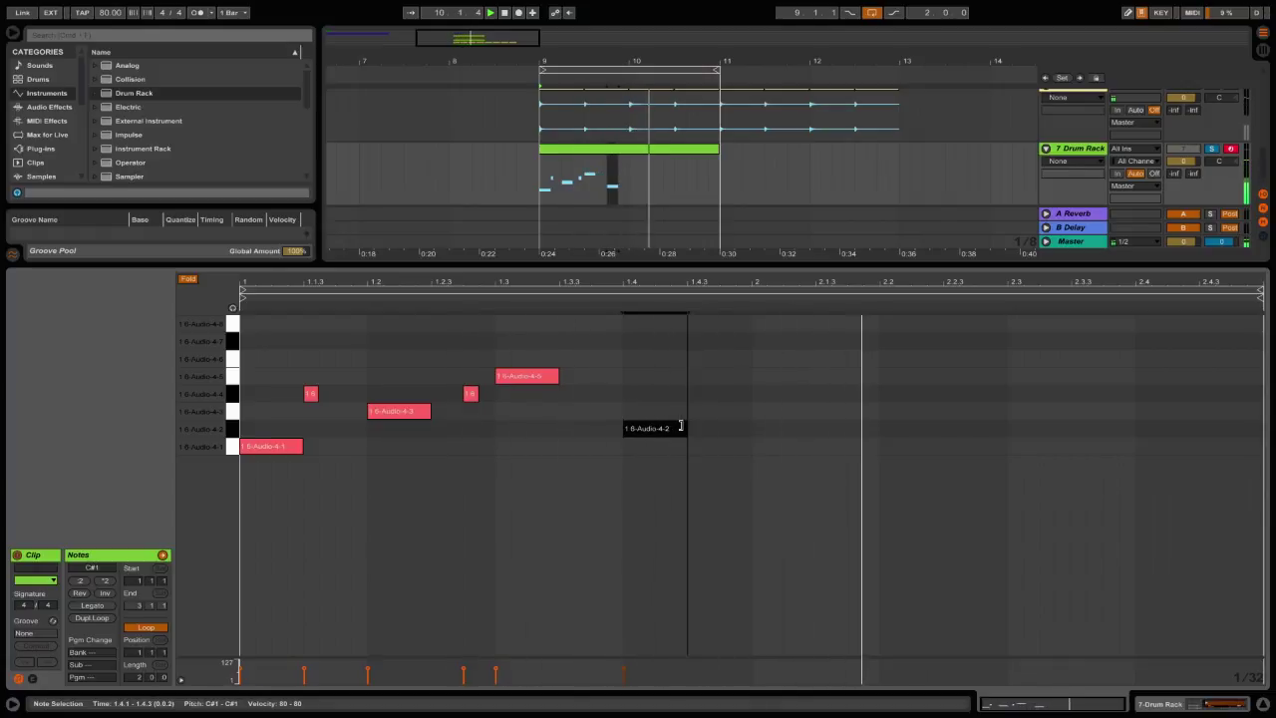
Add two short D#1 notes to the clip, one at 1.3.3 and one at 1.4.3.
double_click(568, 395)
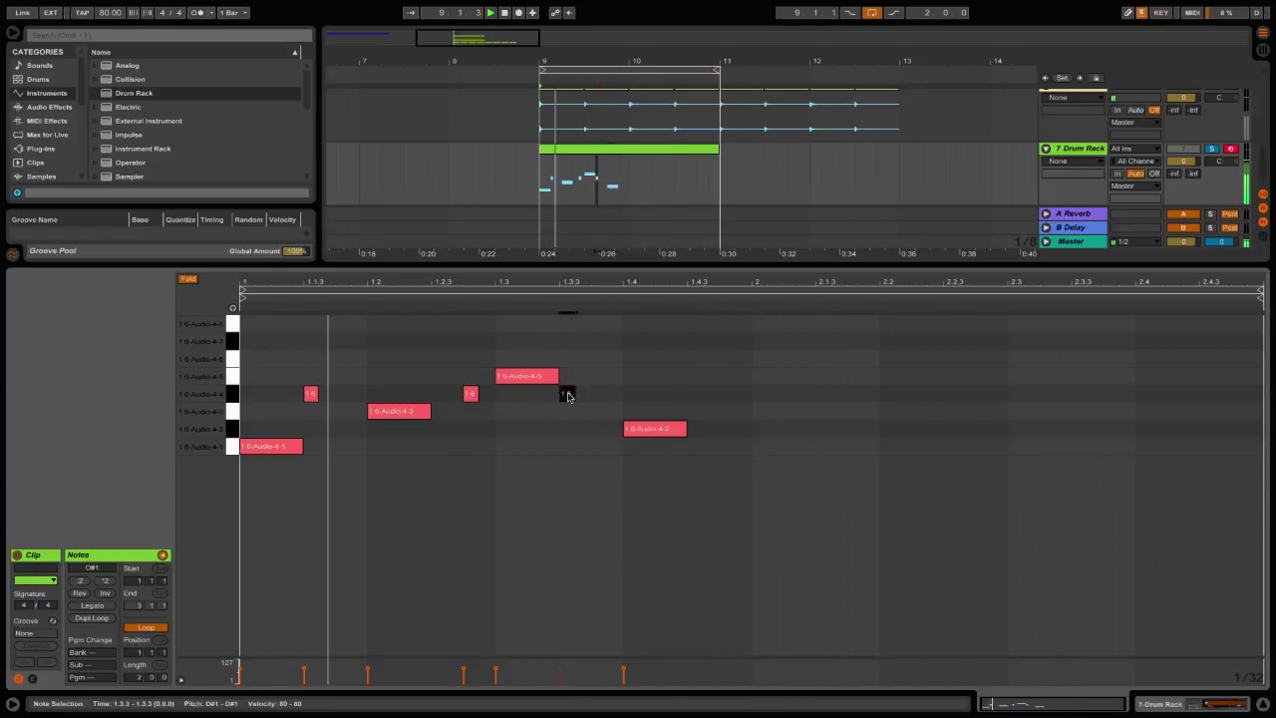
double_click(683, 395)
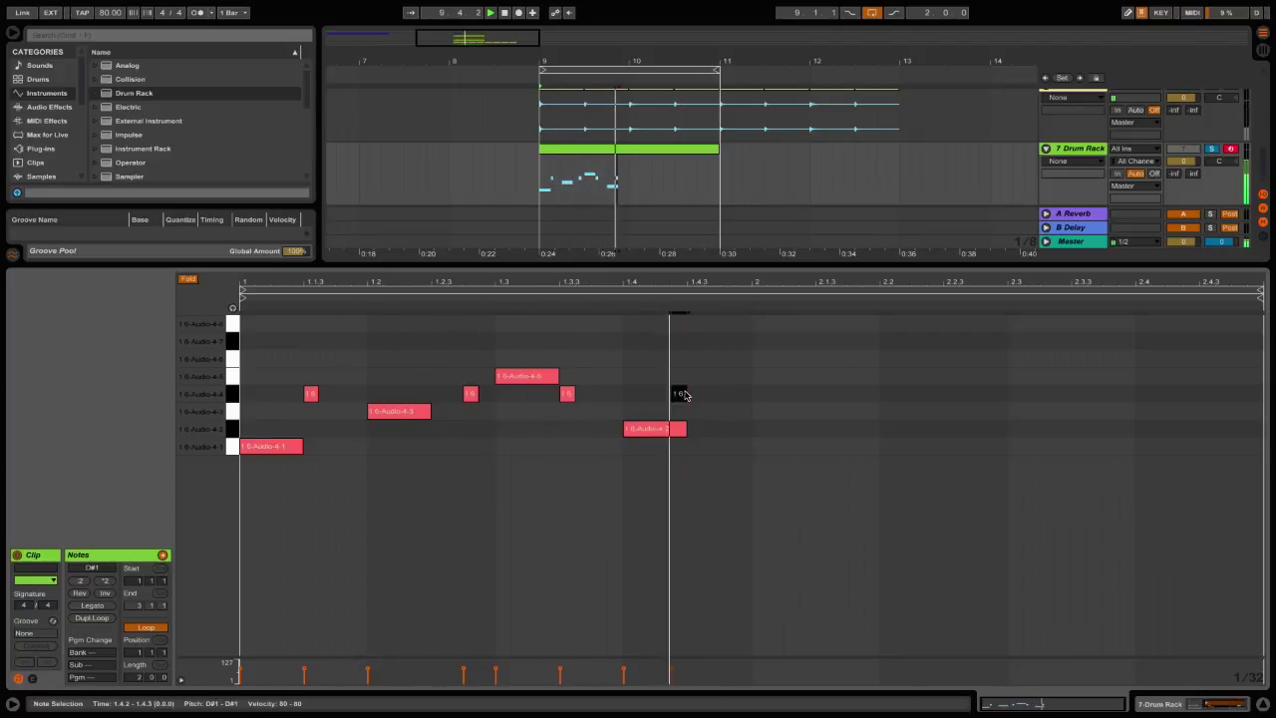
left_click_drag(685, 395, 700, 396)
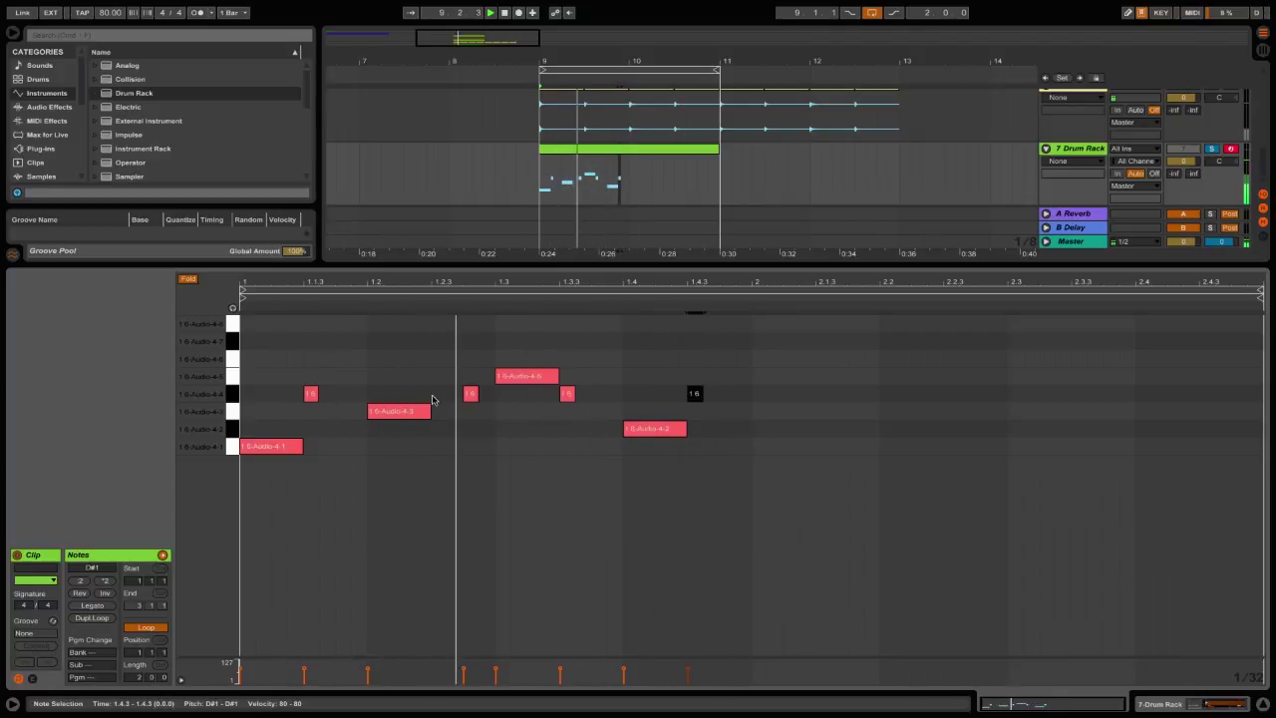
Move the short D#1 note at 1.2.4 to 1.2.3 and audition the loop from its start.
key("space")
left_click_drag(469, 395, 432, 401)
key("space")
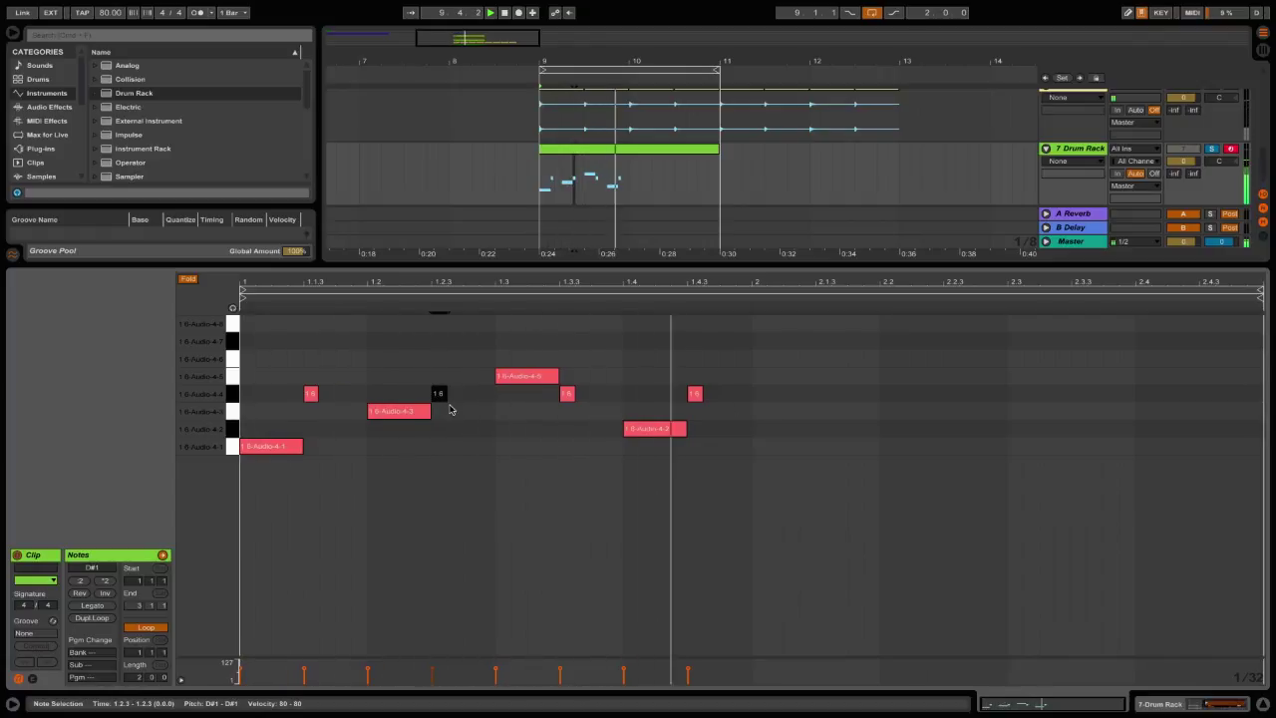
key("space")
key("space")
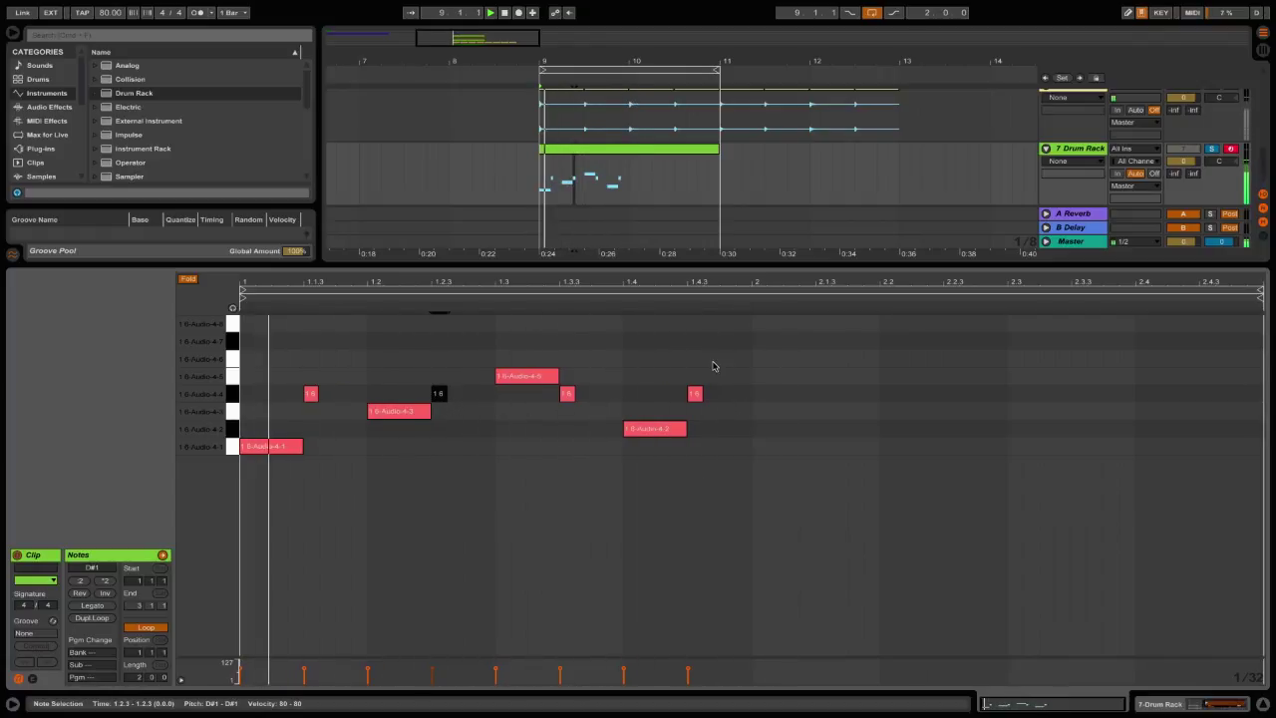
Move the short D#1 notes at 1.4.3 and 1.2.3 up to G1, keeping their timing.
left_click_drag(694, 393, 694, 363)
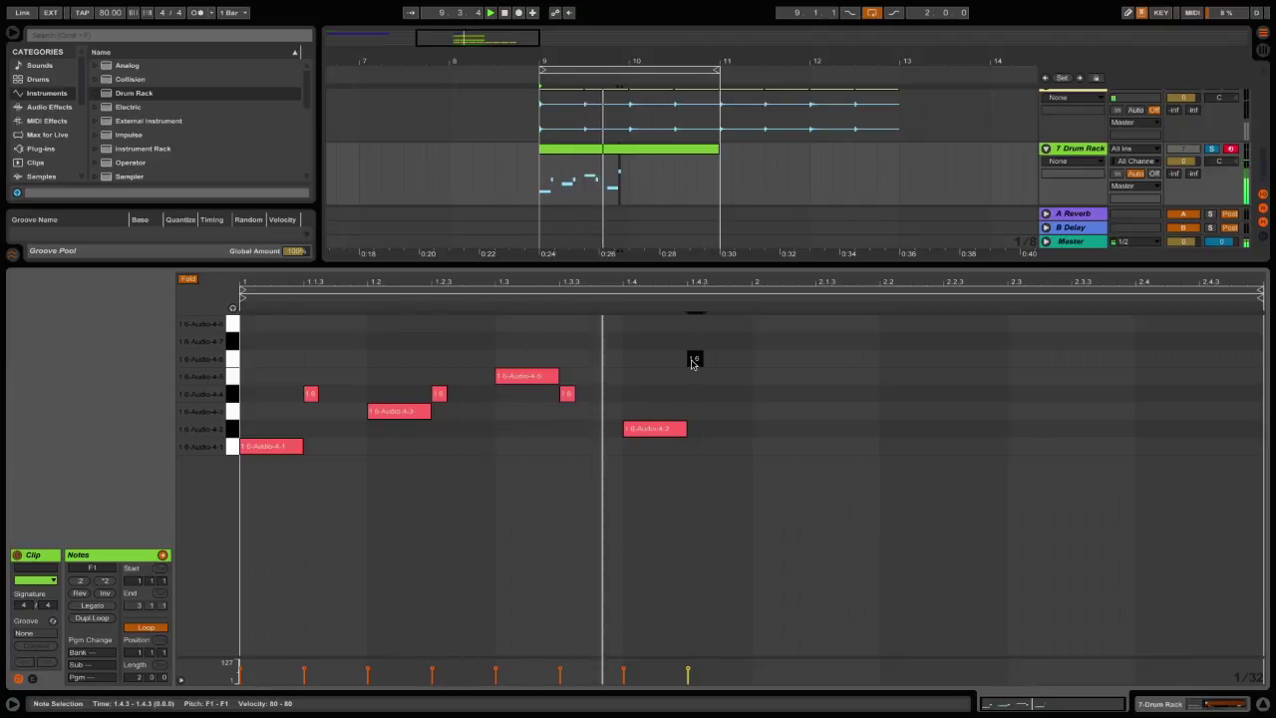
left_click_drag(694, 362, 692, 330)
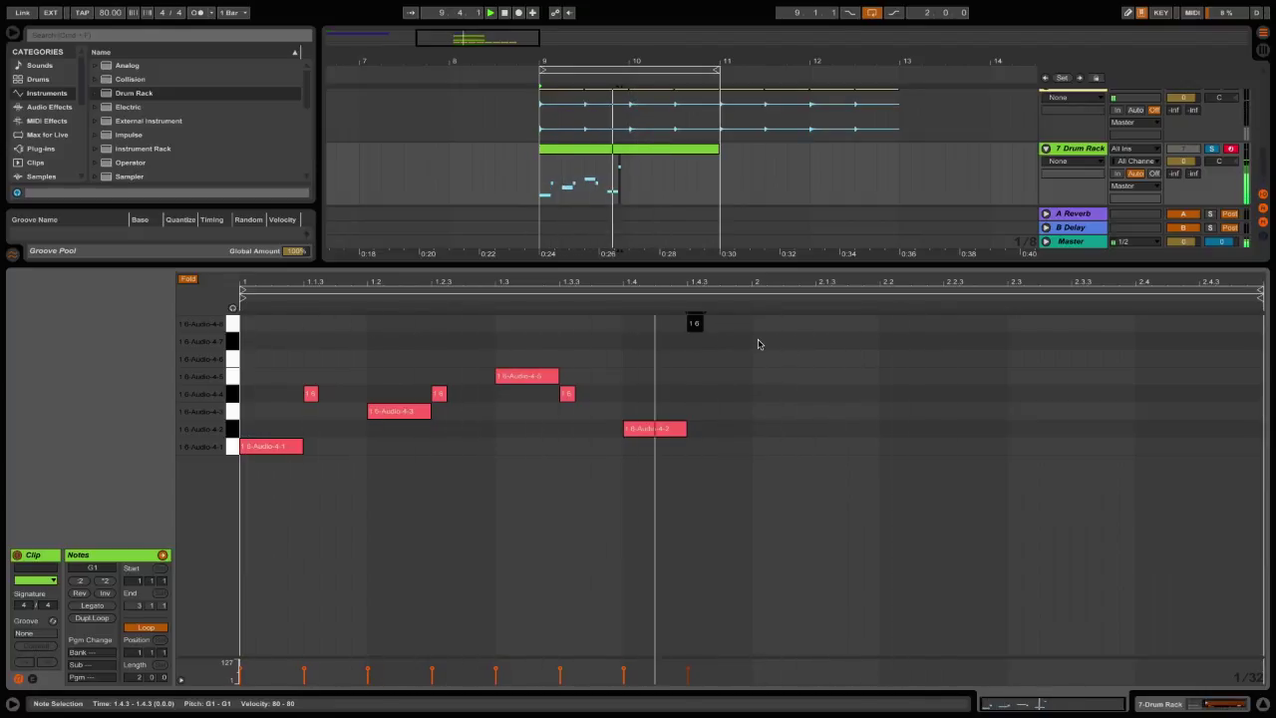
left_click(749, 456)
left_click_drag(439, 393, 439, 323)
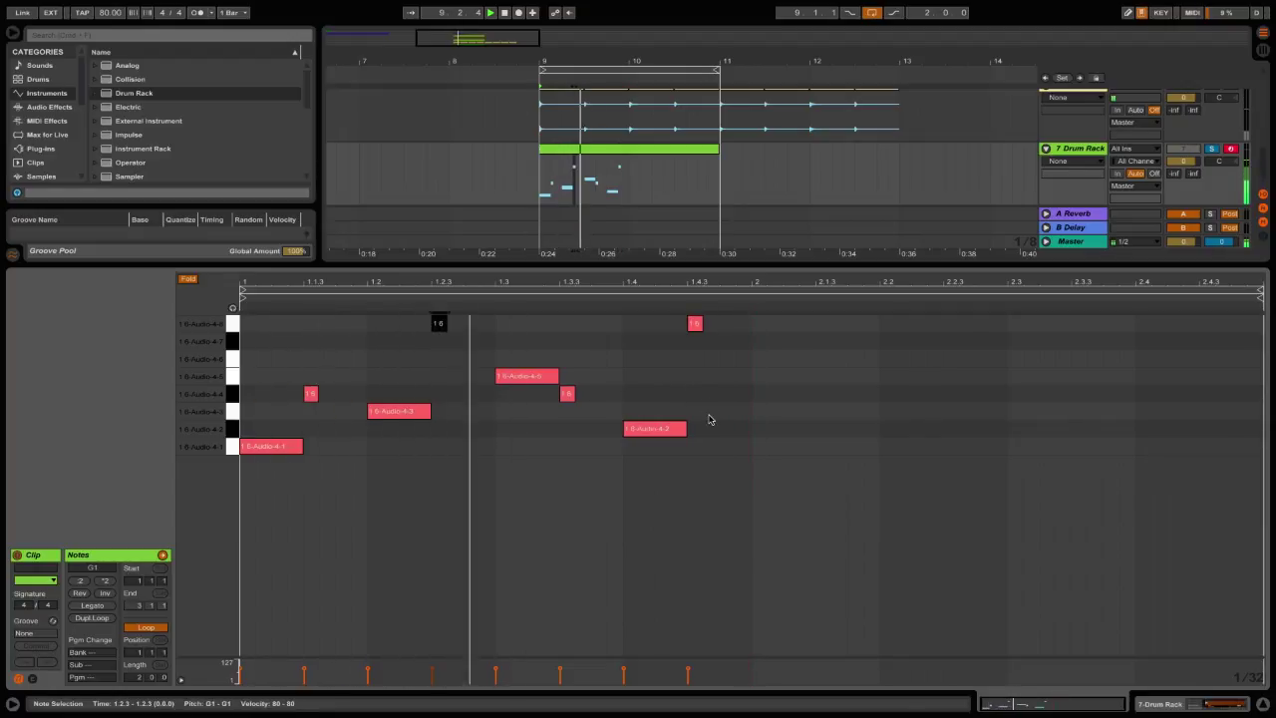
Duplicate all of the notes in bar 1 into bar 2 and audition the two-bar loop.
left_click_drag(748, 455, 240, 319)
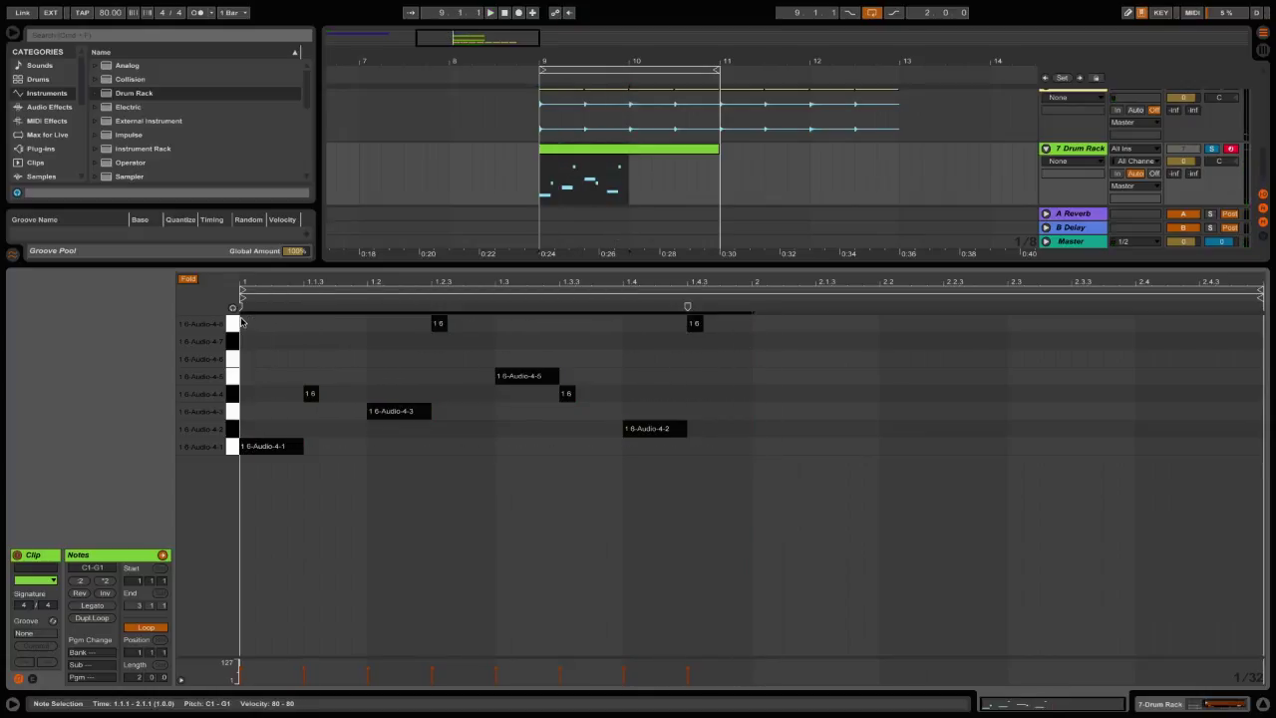
key("ctrl+d")
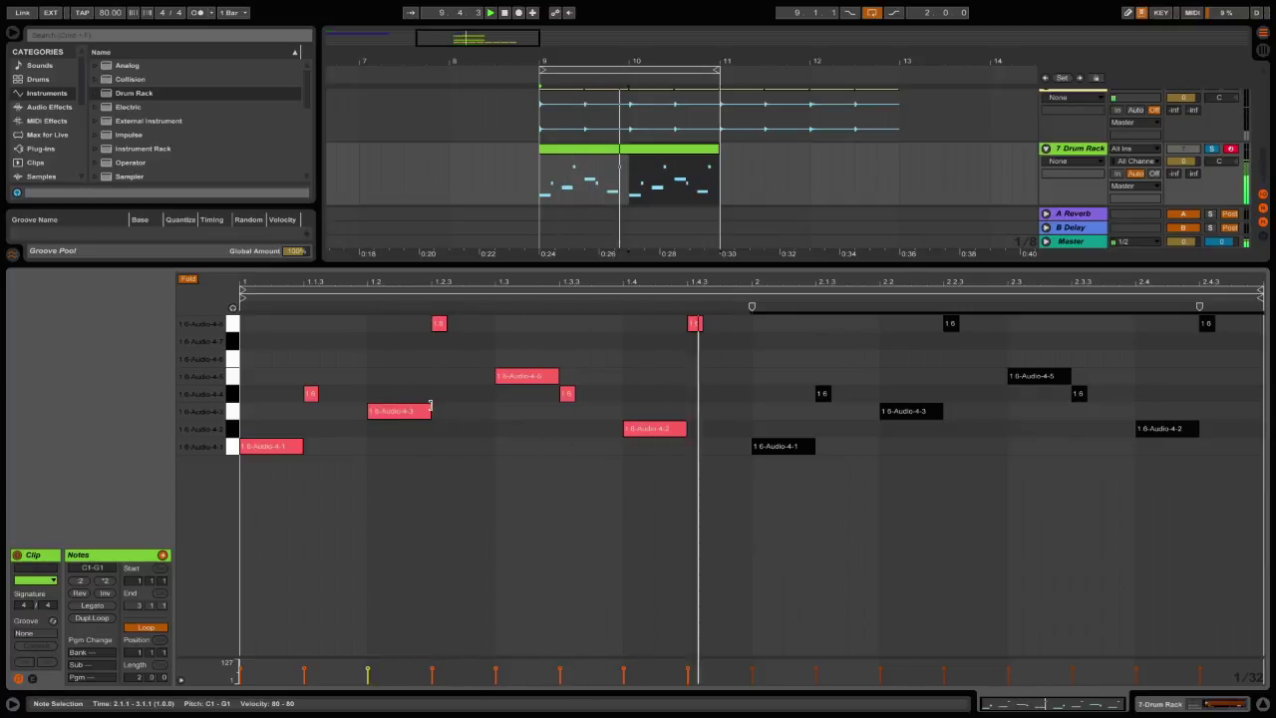
left_click(650, 530)
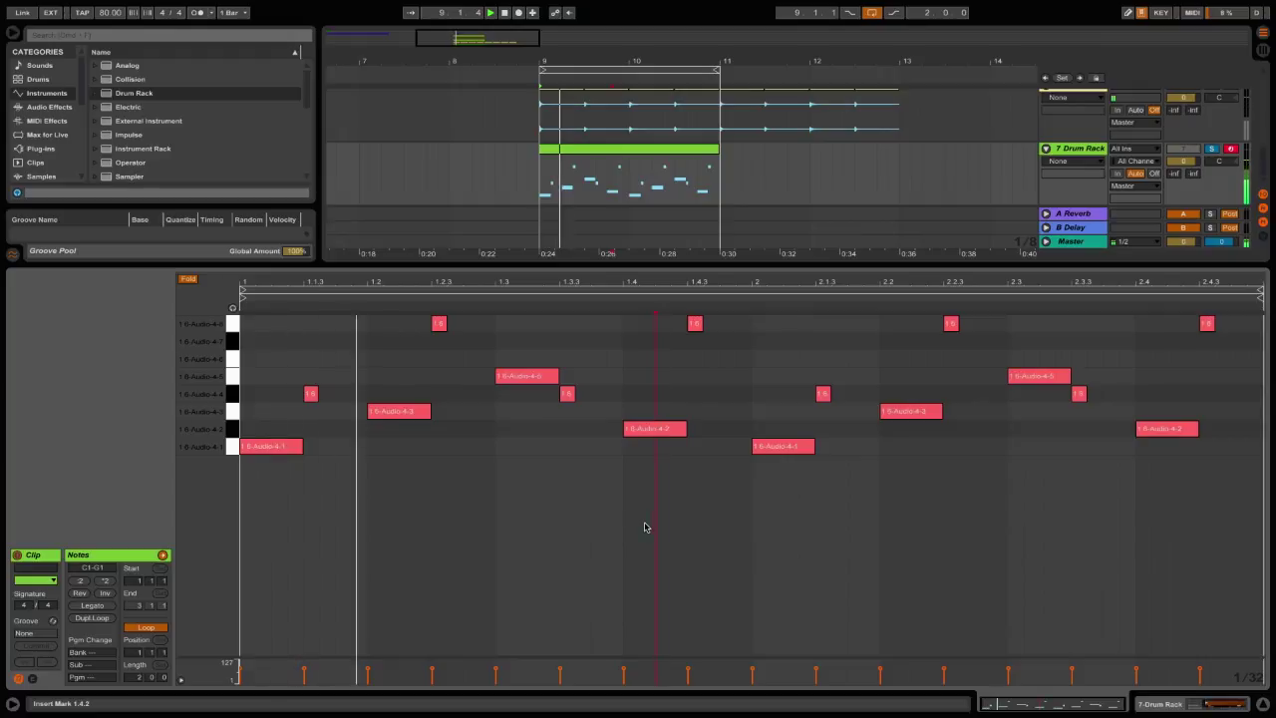
Try the first short D#1 note at the start of bar 1, and return it to 1.1.3.
mouse_move(309, 394)
left_mouse_down()
mouse_move(239, 394)
mouse_move(288, 399)
left_mouse_up()
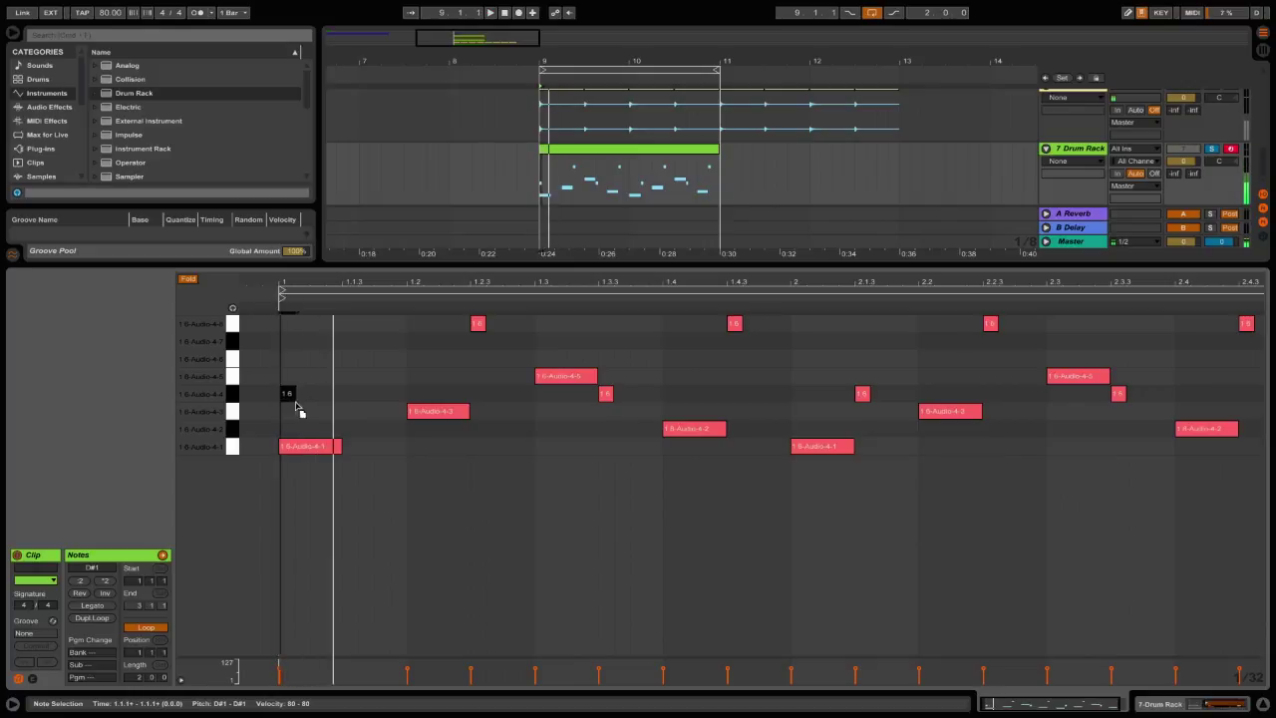
left_click_drag(291, 392, 347, 396)
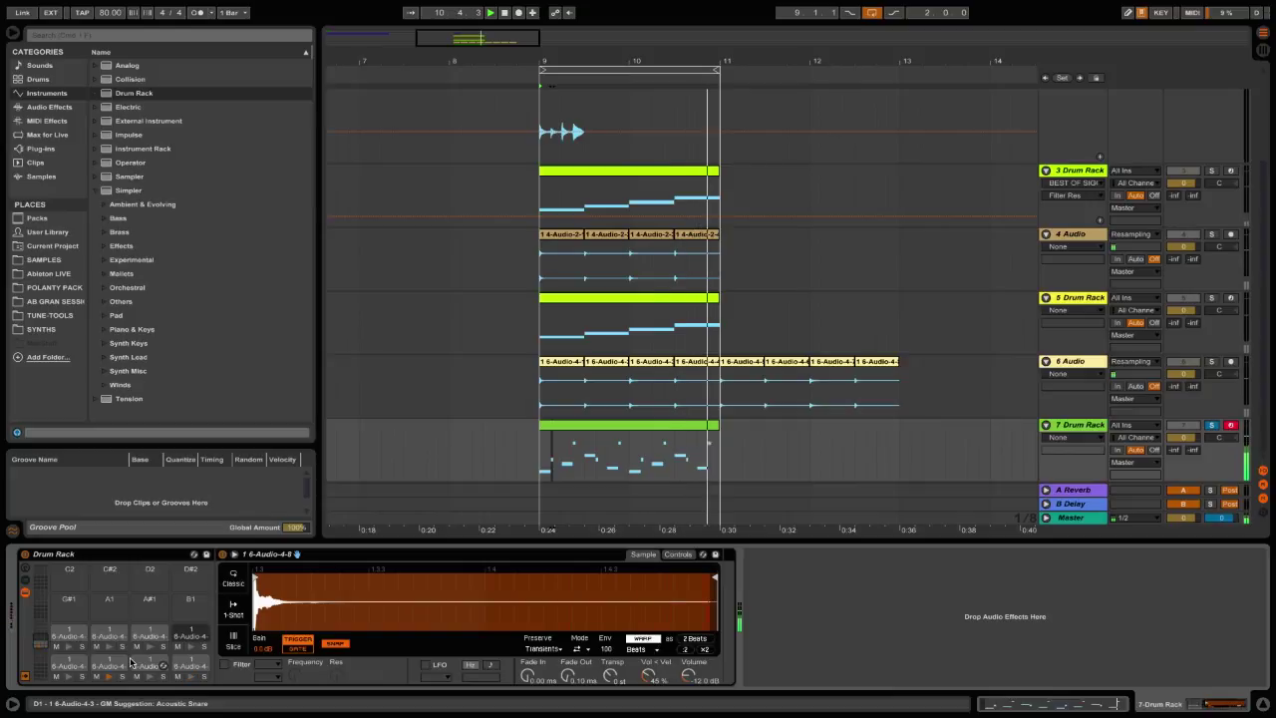
Set the fade out of the D#1 pad's sample (6-Audio-4-4) to 2.00 s and convert its Simpler to Sampler.
left_click(192, 664)
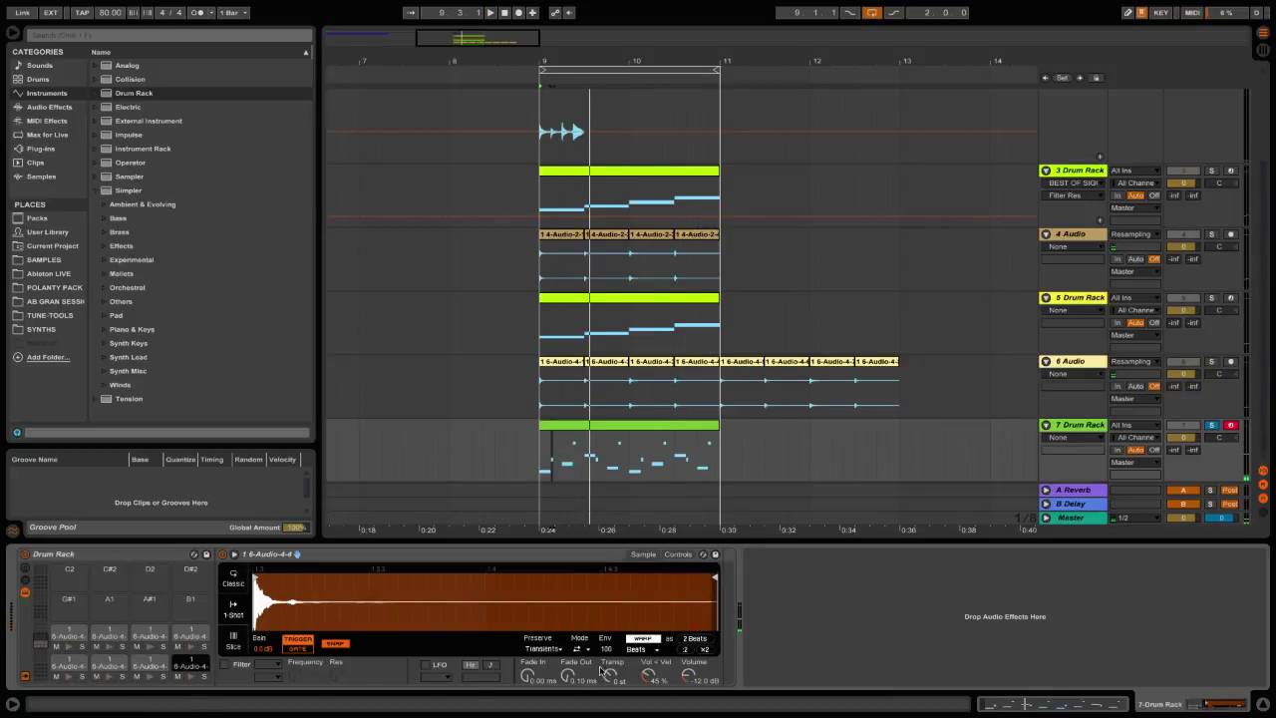
left_click_drag(567, 674, 567, 588)
key("space")
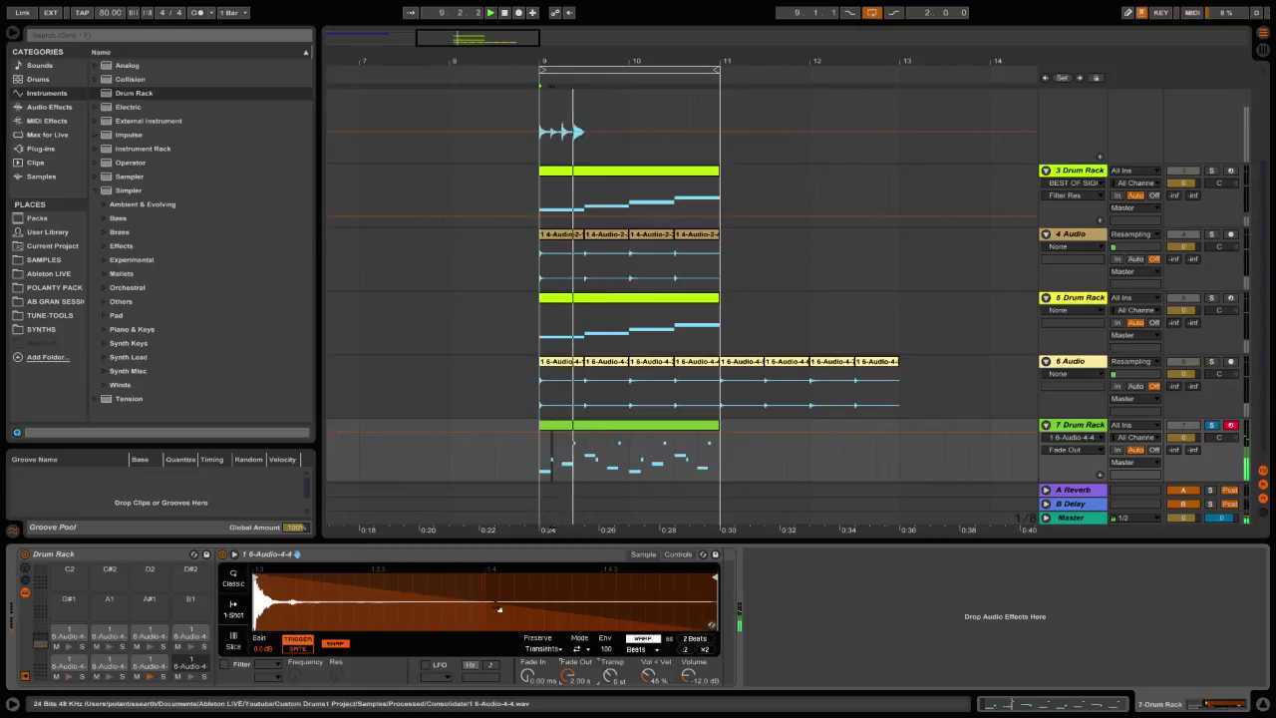
right_click(456, 558)
left_click(468, 549)
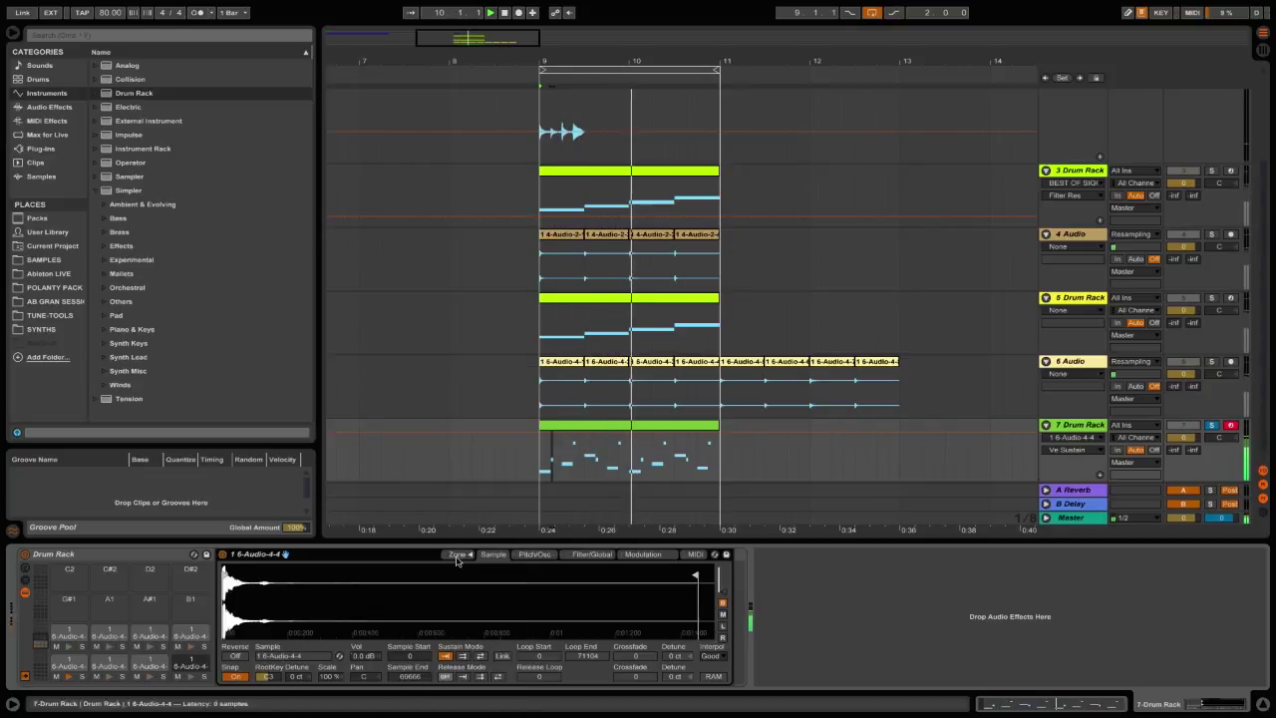
Set the Sampler volume envelope's sustain to -inf dB and shorten its release and decay to under 100 ms.
left_click(591, 554)
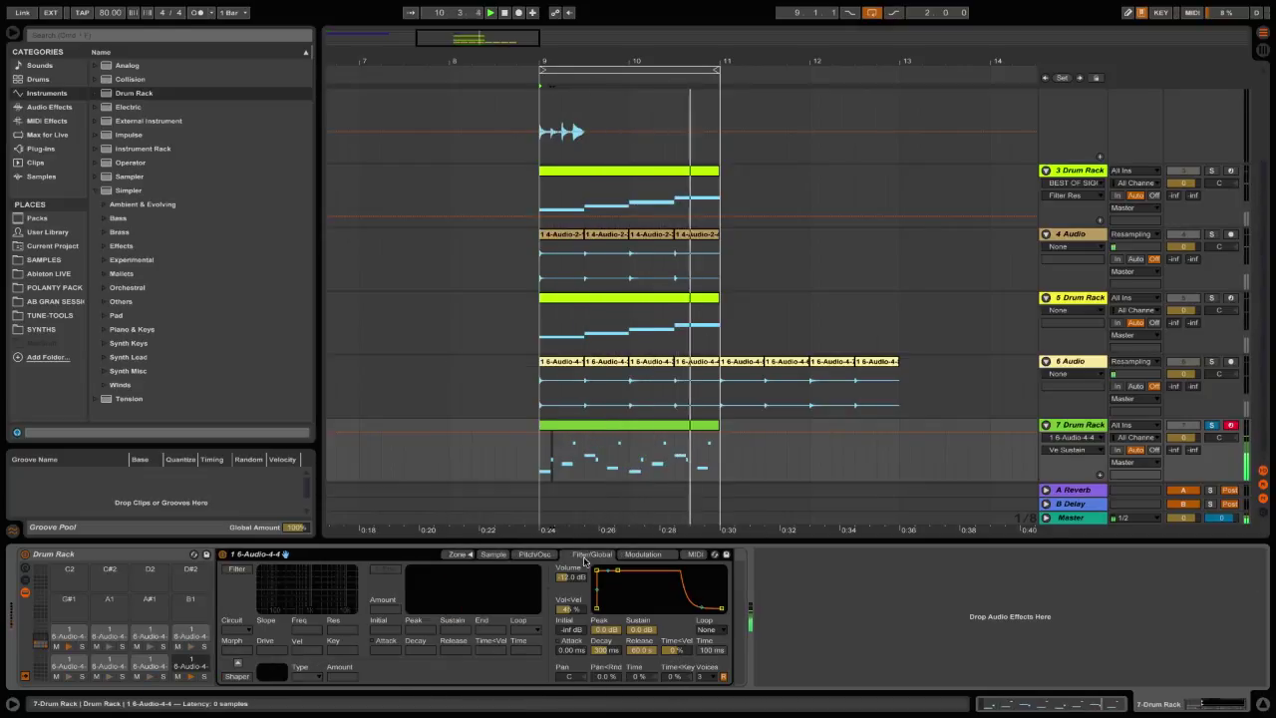
left_click_drag(639, 651, 638, 712)
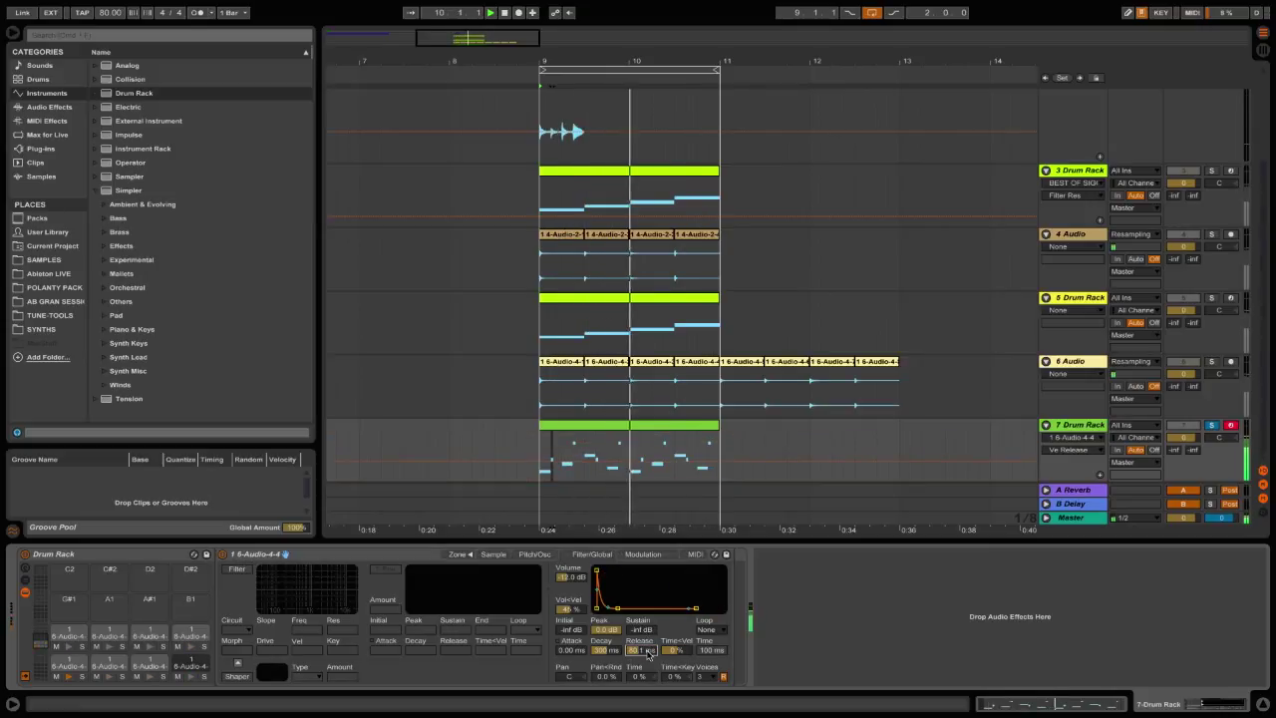
left_click_drag(611, 652, 611, 678)
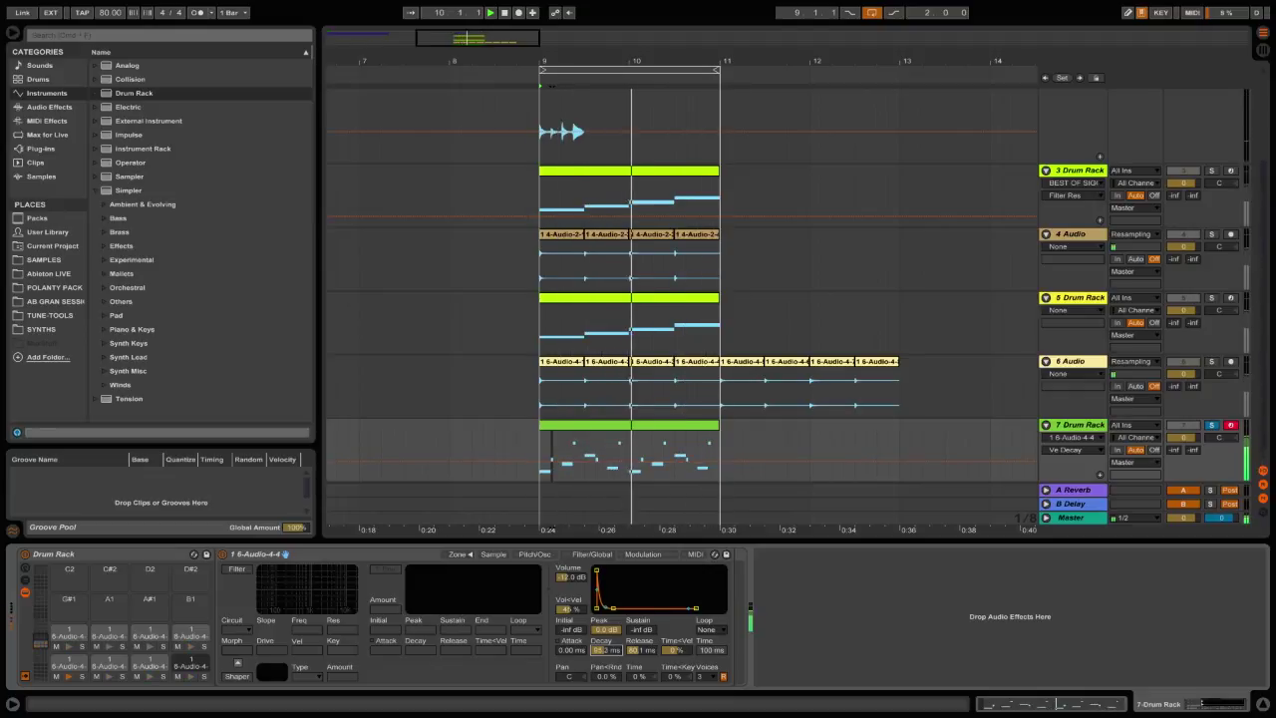
Enable the Sampler's filter as a high-pass with its frequency at about 945 Hz.
left_click(237, 569)
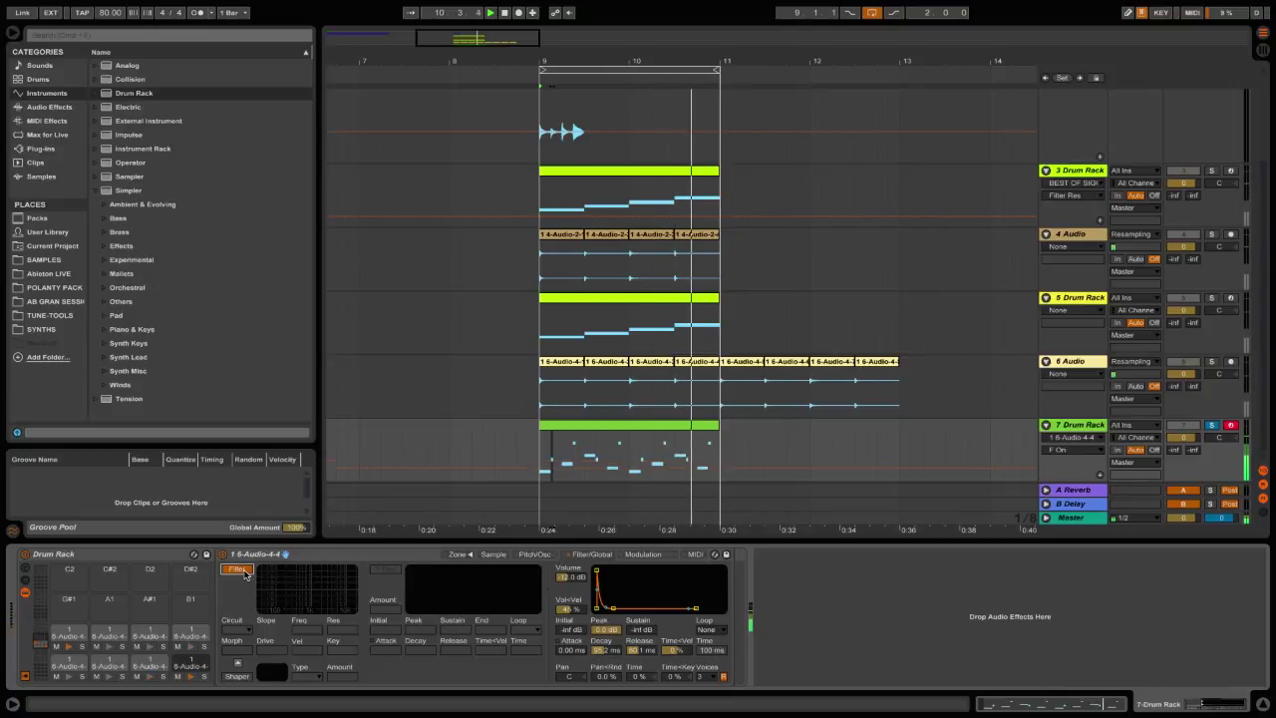
left_click(309, 630)
left_click(243, 586)
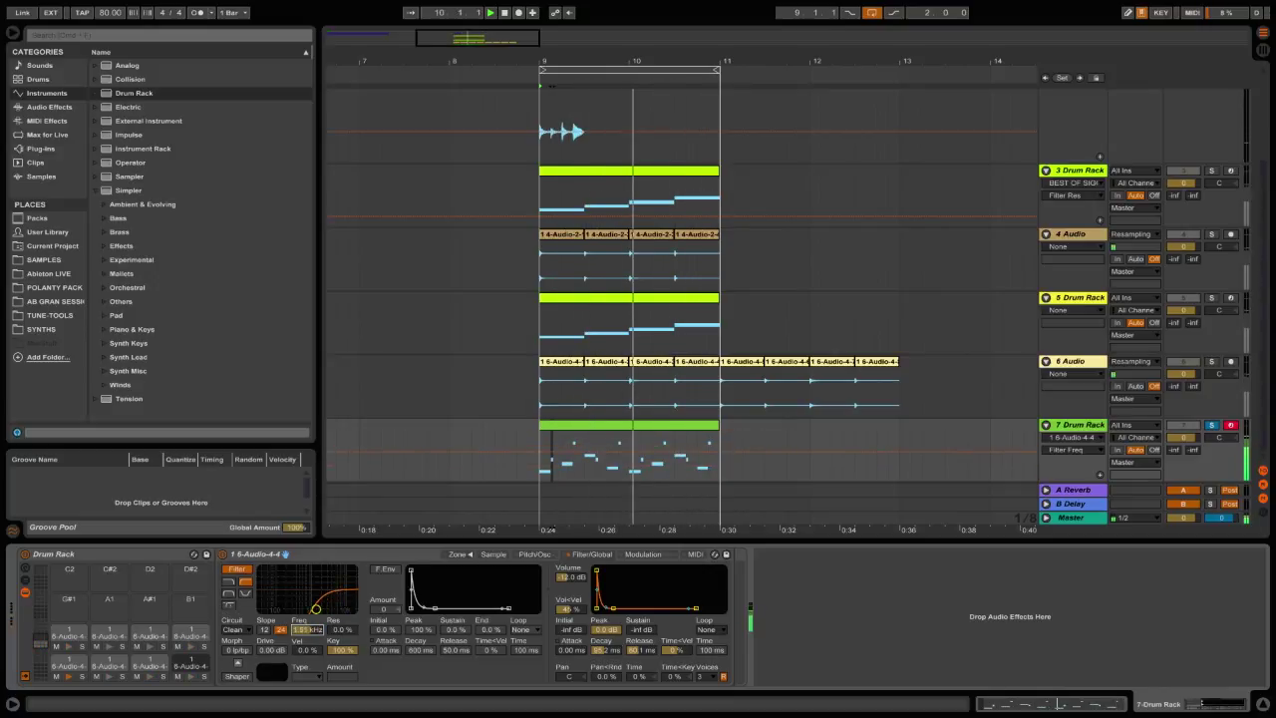
left_click_drag(308, 630, 308, 640)
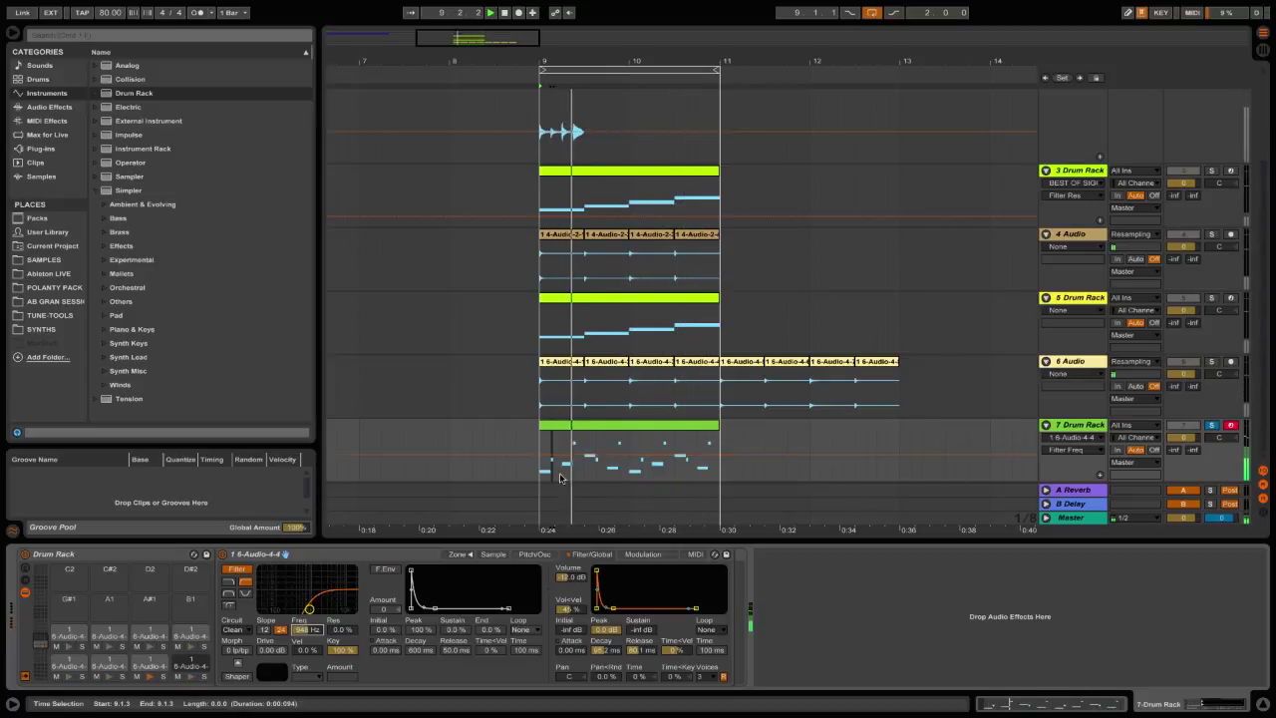
Add a Glue Compressor after the Drum Rack with a threshold of -15.2 dB and makeup of 4.00 dB.
left_click(61, 108)
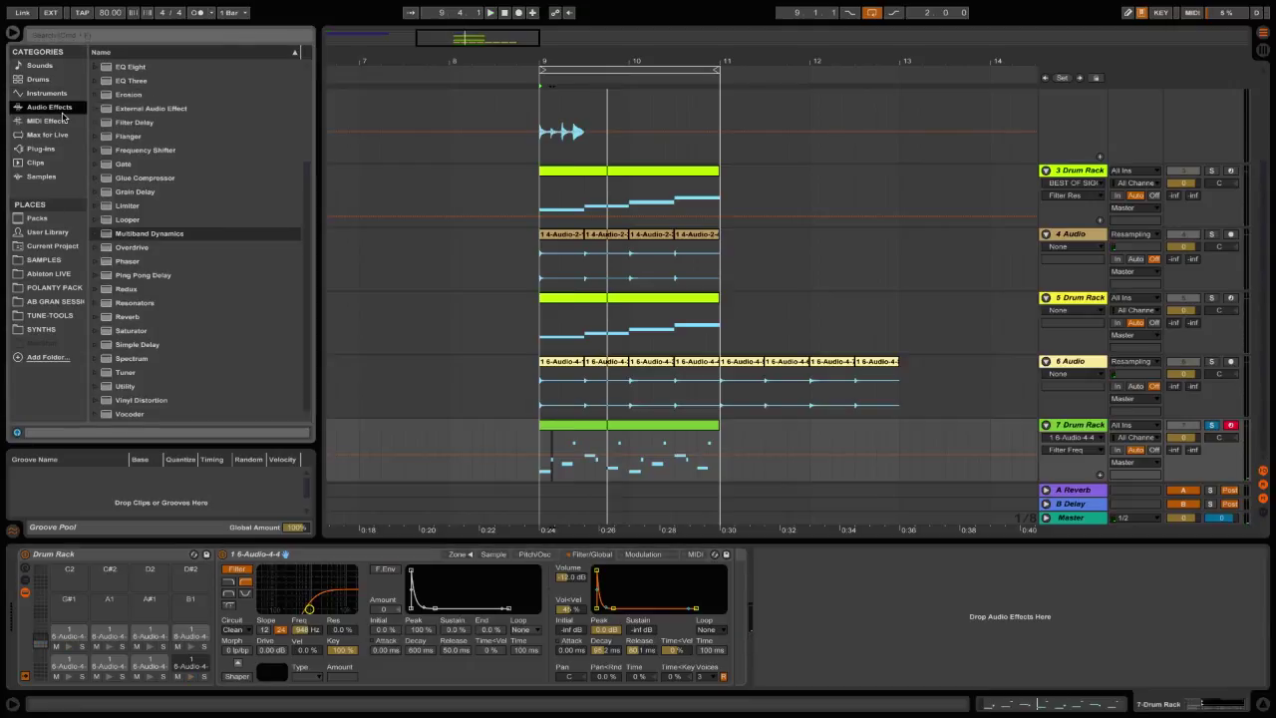
double_click(104, 181)
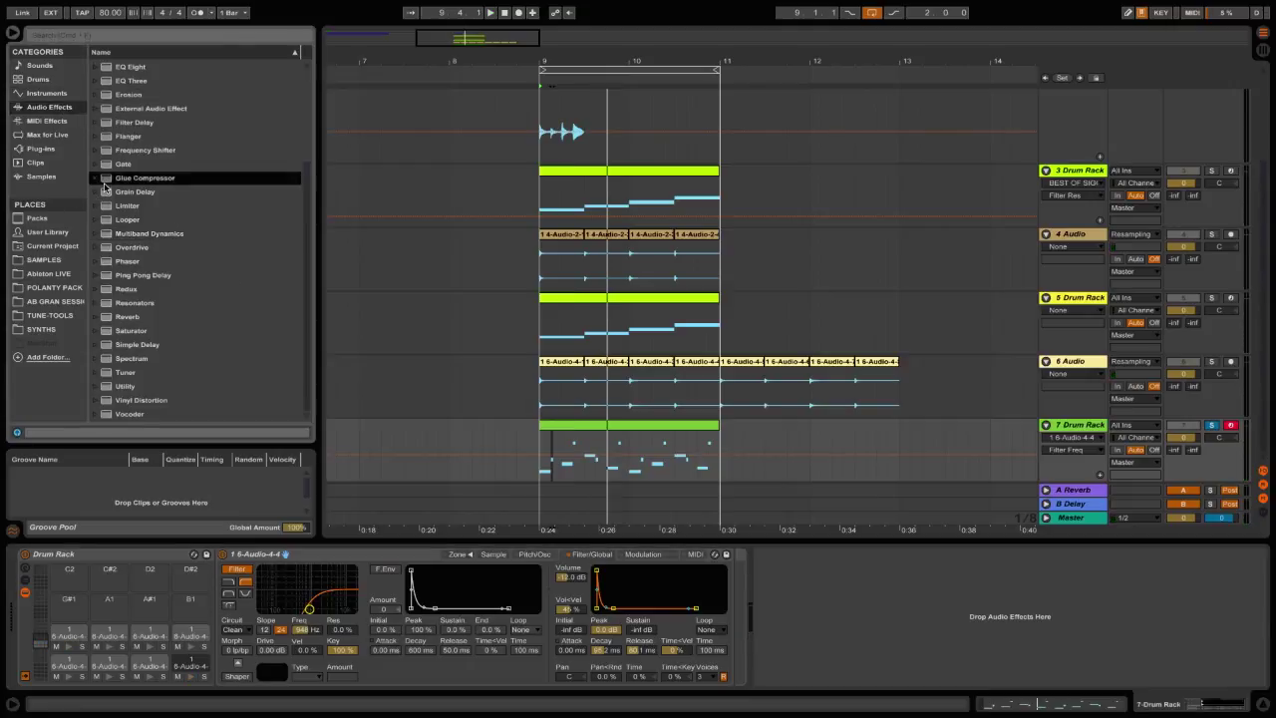
key("space")
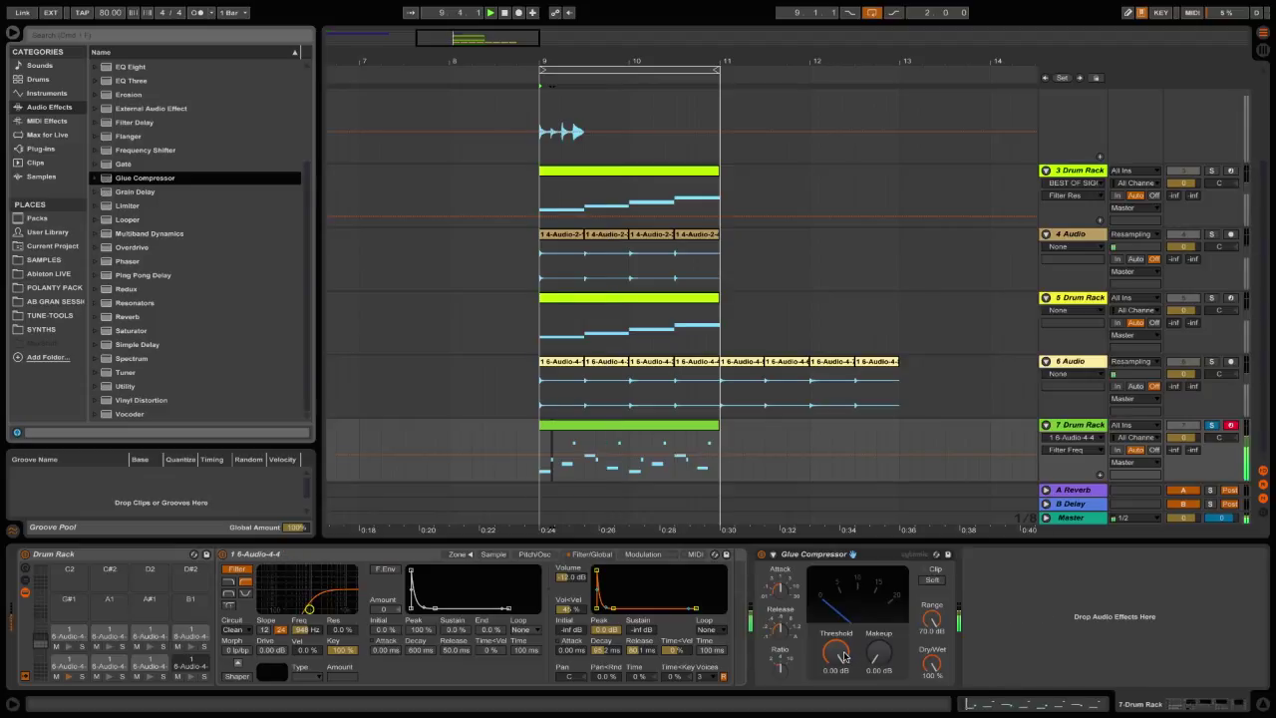
left_click_drag(842, 656, 877, 657)
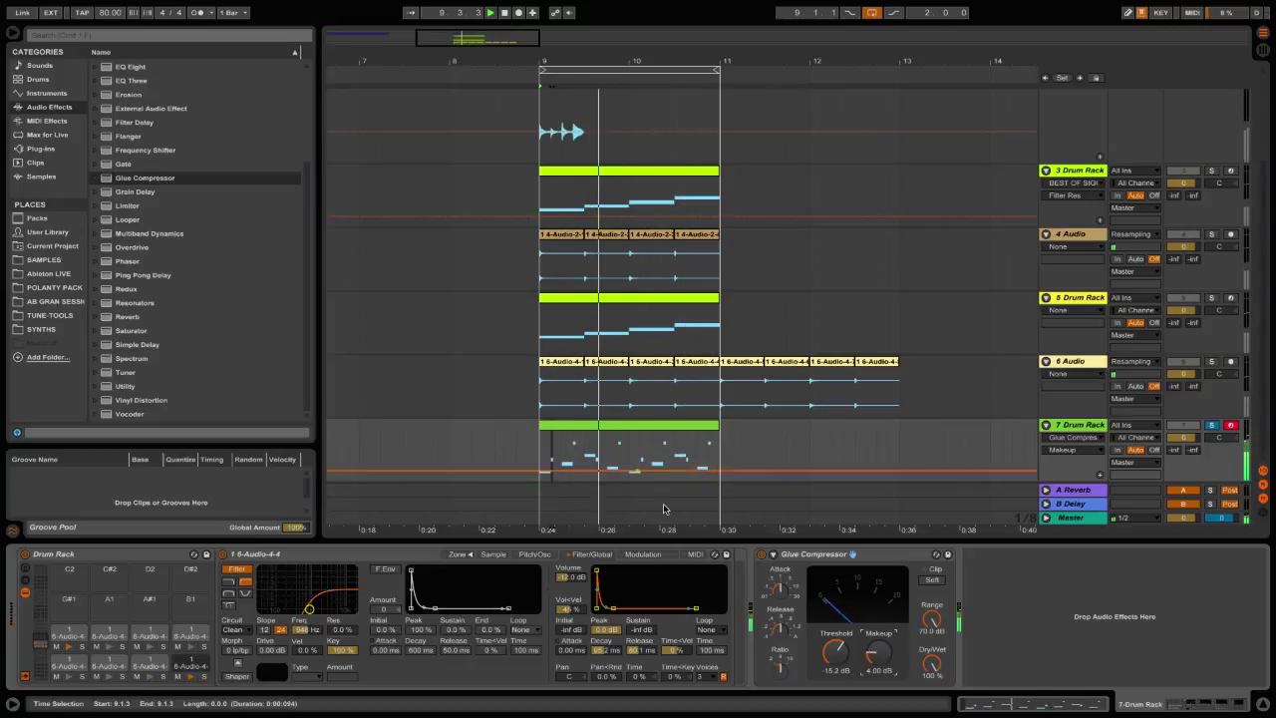
Insert an EQ Eight between the Drum Rack and the Glue Compressor.
left_click(109, 67)
left_click_drag(109, 67, 748, 572)
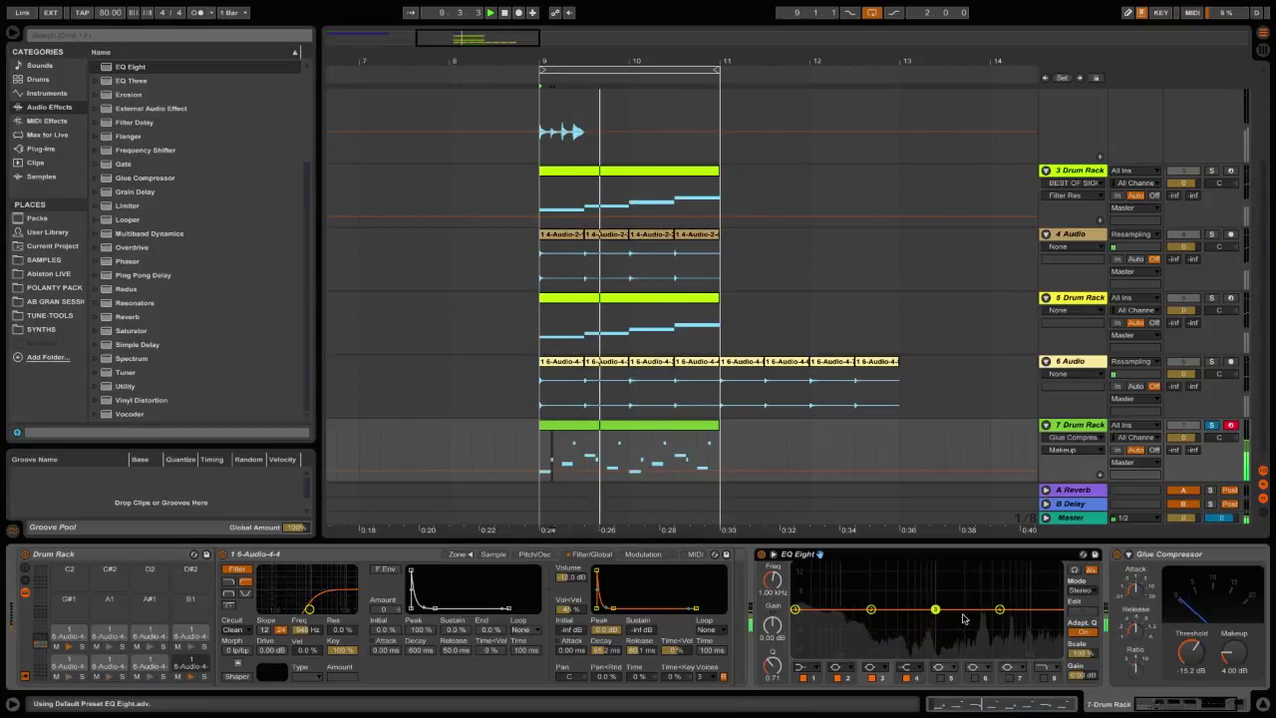